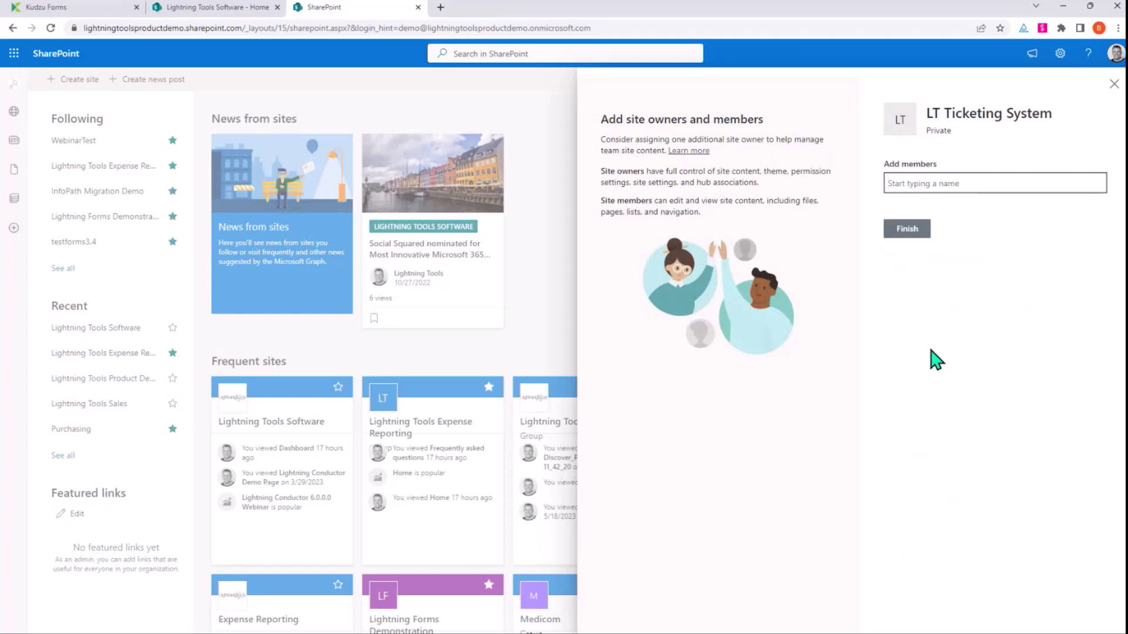
- Finish creating the LT Ticketing System site without adding members, apply the IT help desk template, and dismiss the next-steps suggestions
left_click(910, 229)
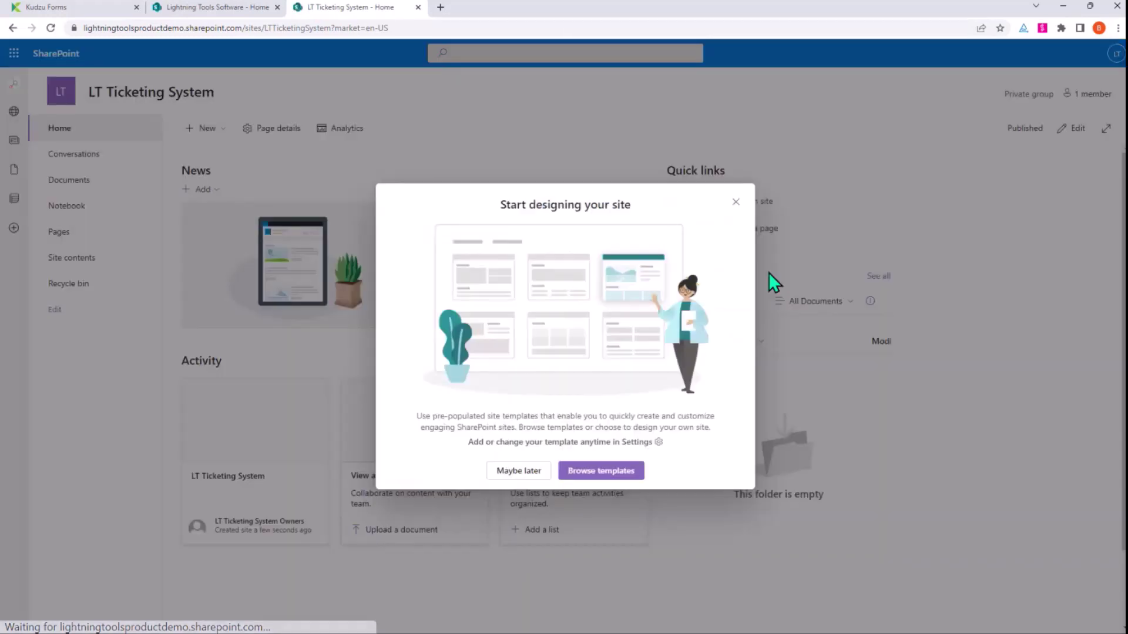
left_click(585, 473)
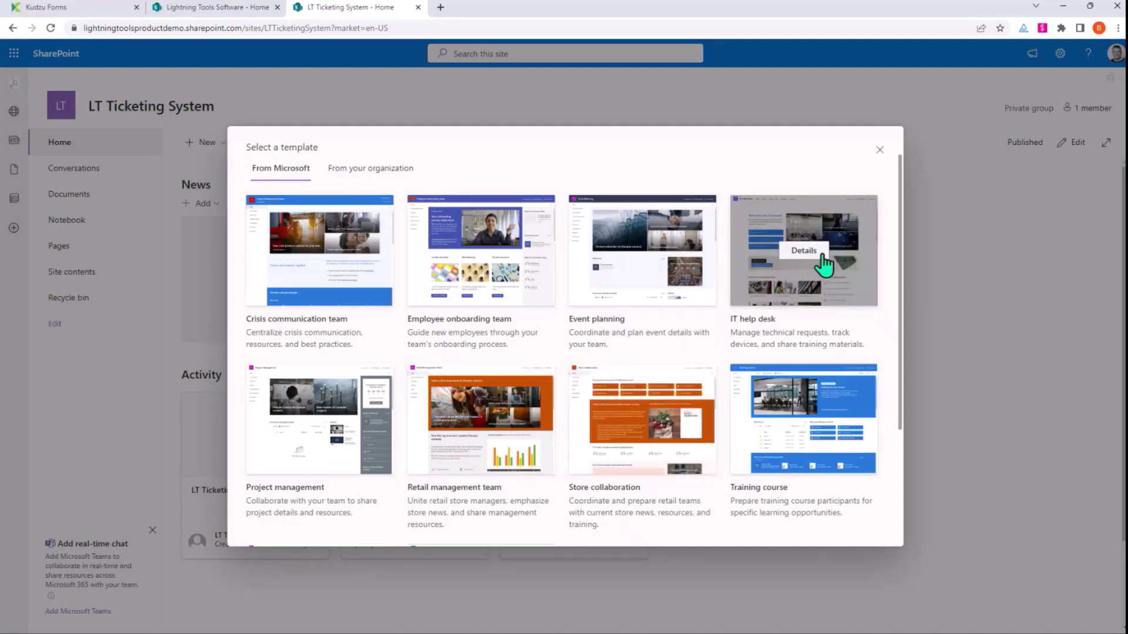
left_click(821, 256)
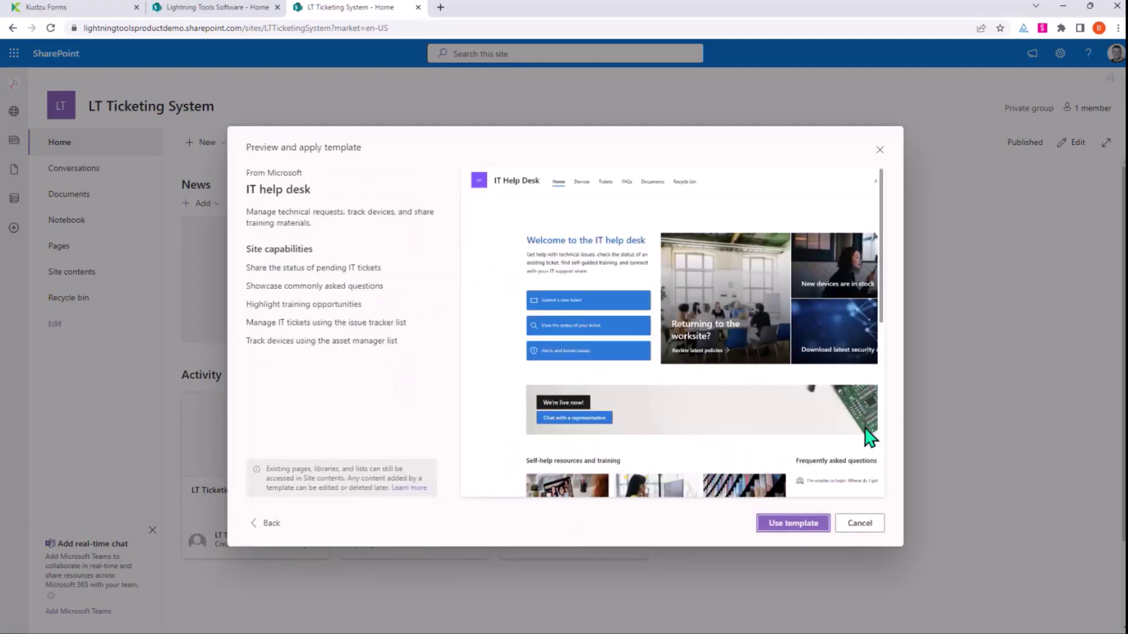
left_click(794, 525)
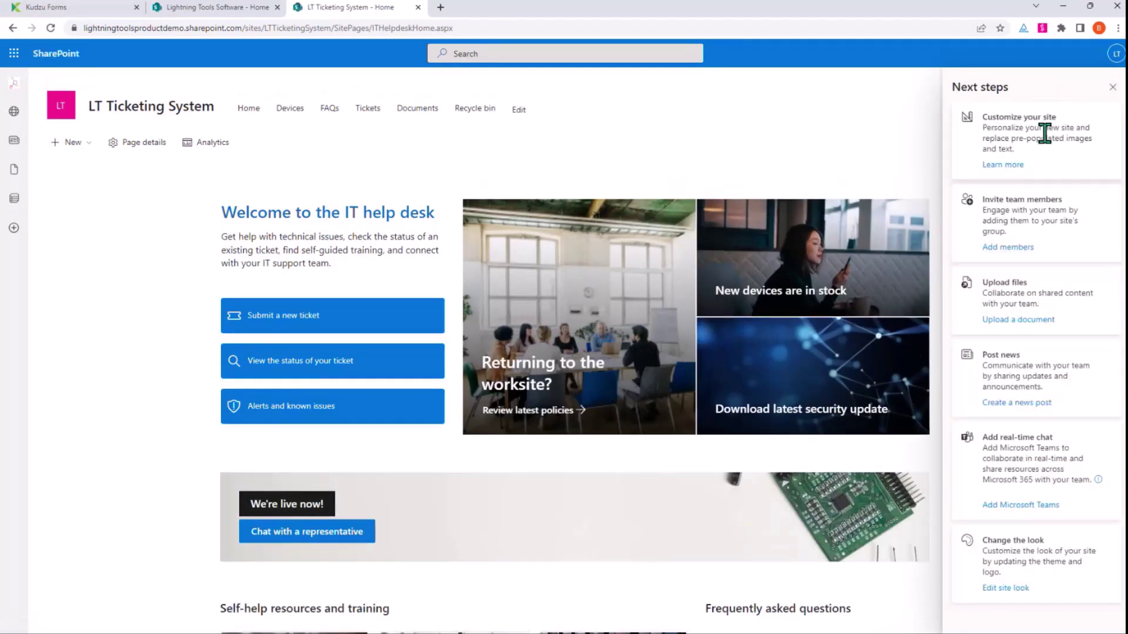
left_click(1113, 87)
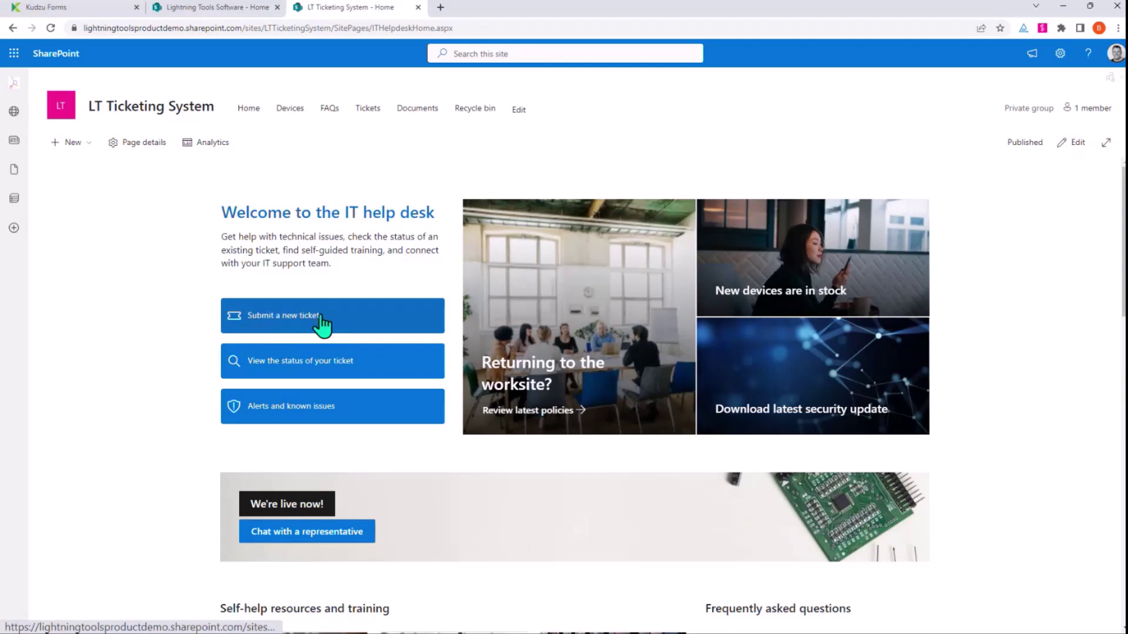
- Open the Tickets list through the help desk's Submit a new ticket link and dismiss the next-steps suggestions
left_click(367, 329)
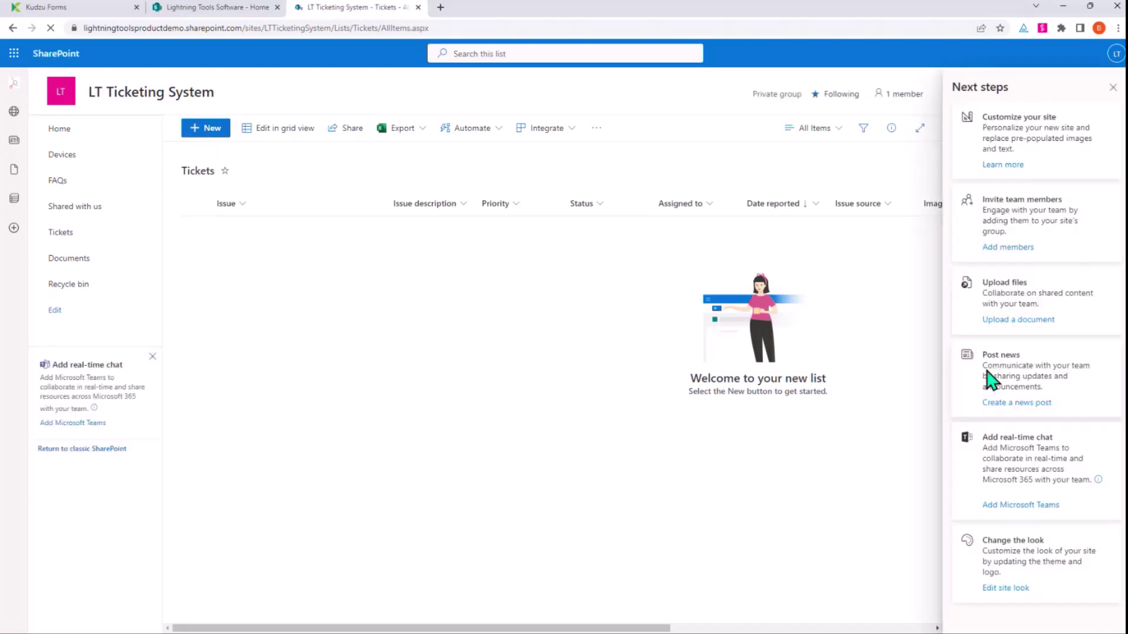
left_click(1112, 88)
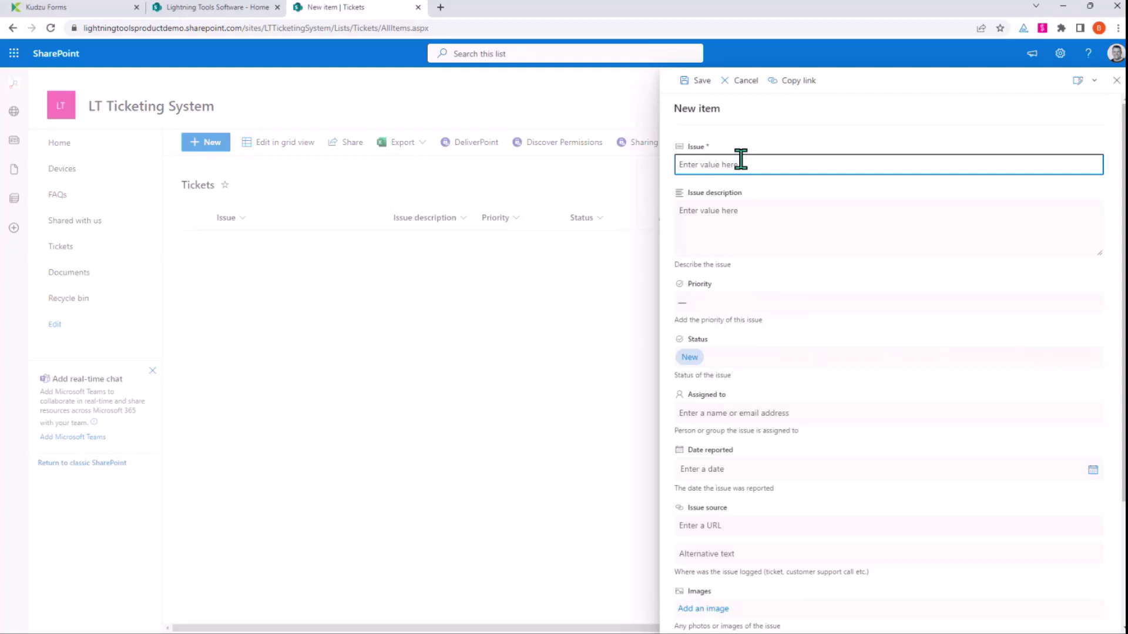
- Examine the default new ticket form, including its Priority and Status choices, and close it without saving
scroll(785, 445, "down", 3)
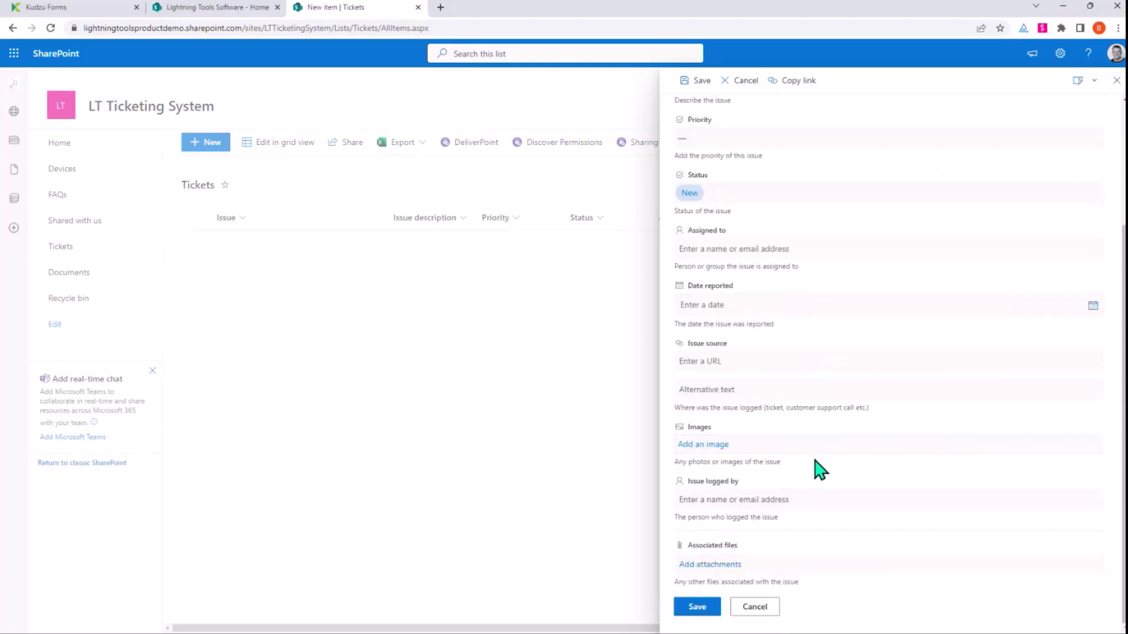
scroll(815, 461, "up", 3)
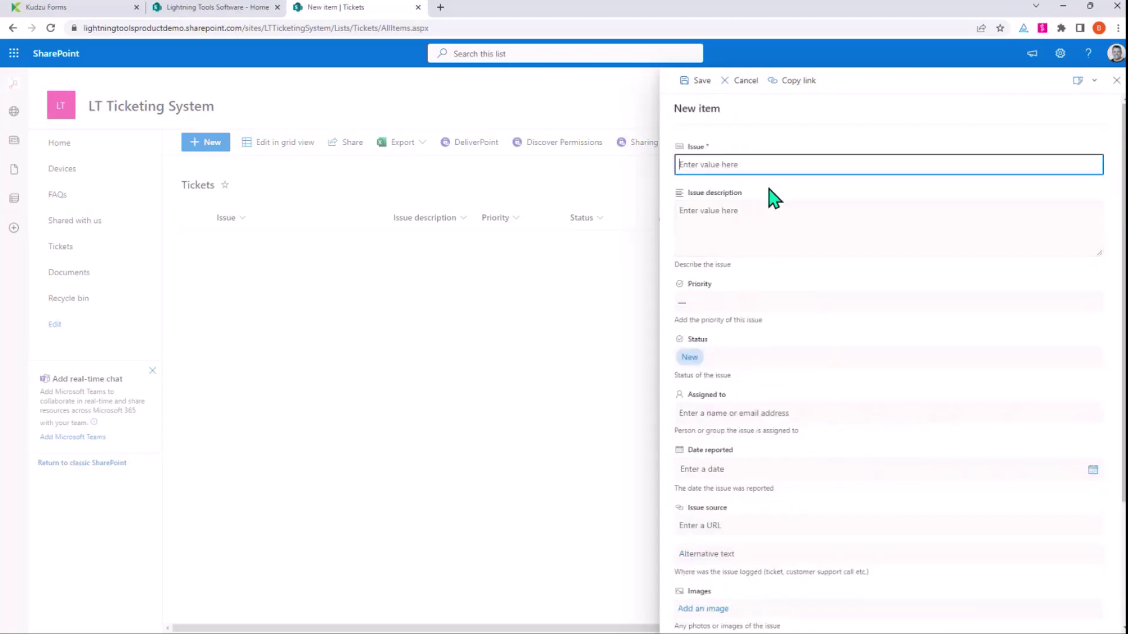
left_click(741, 302)
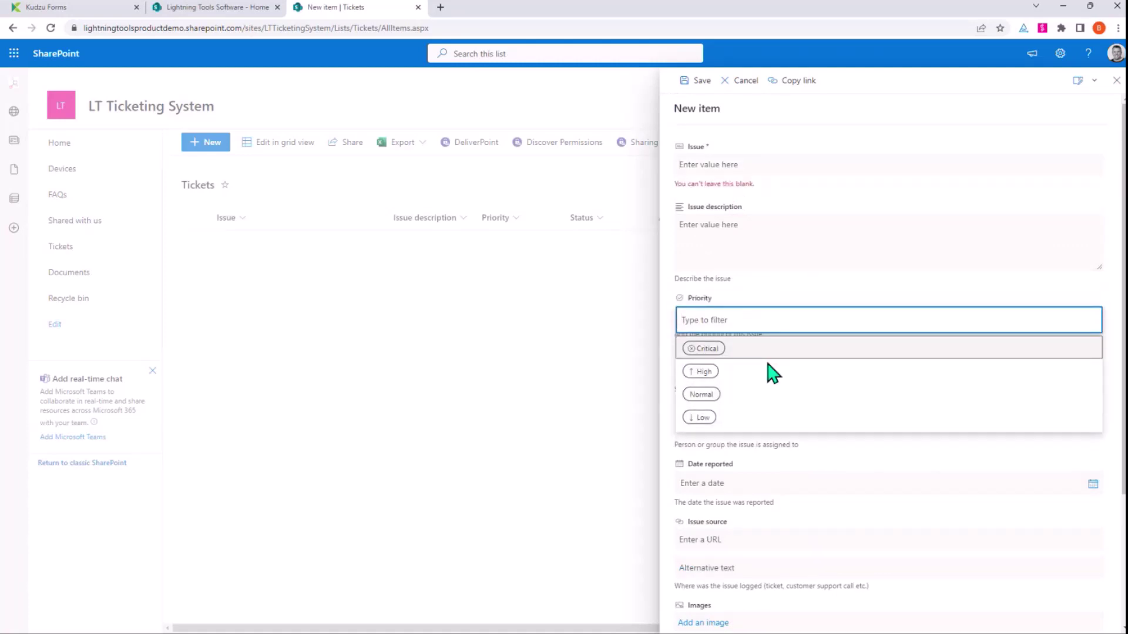
left_click(944, 292)
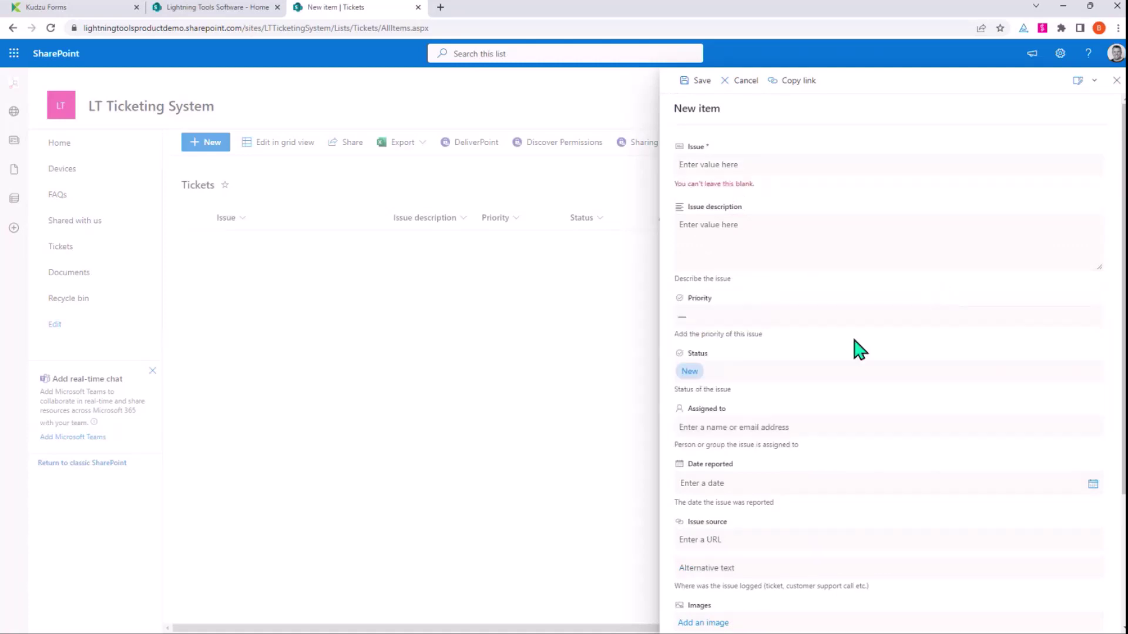
left_click(751, 372)
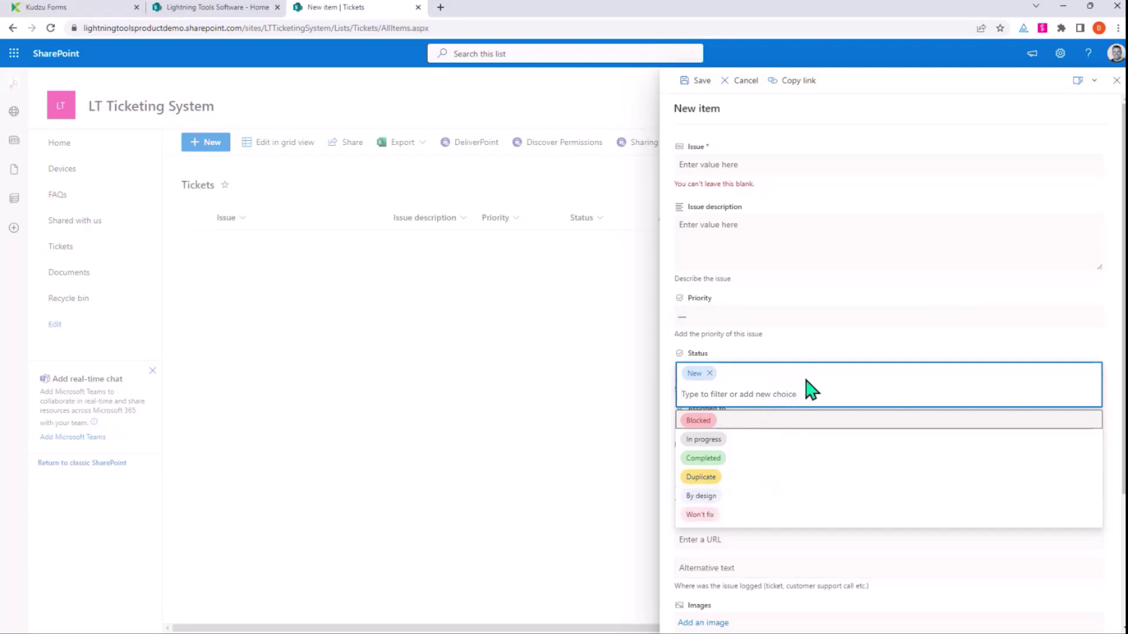
left_click(1067, 345)
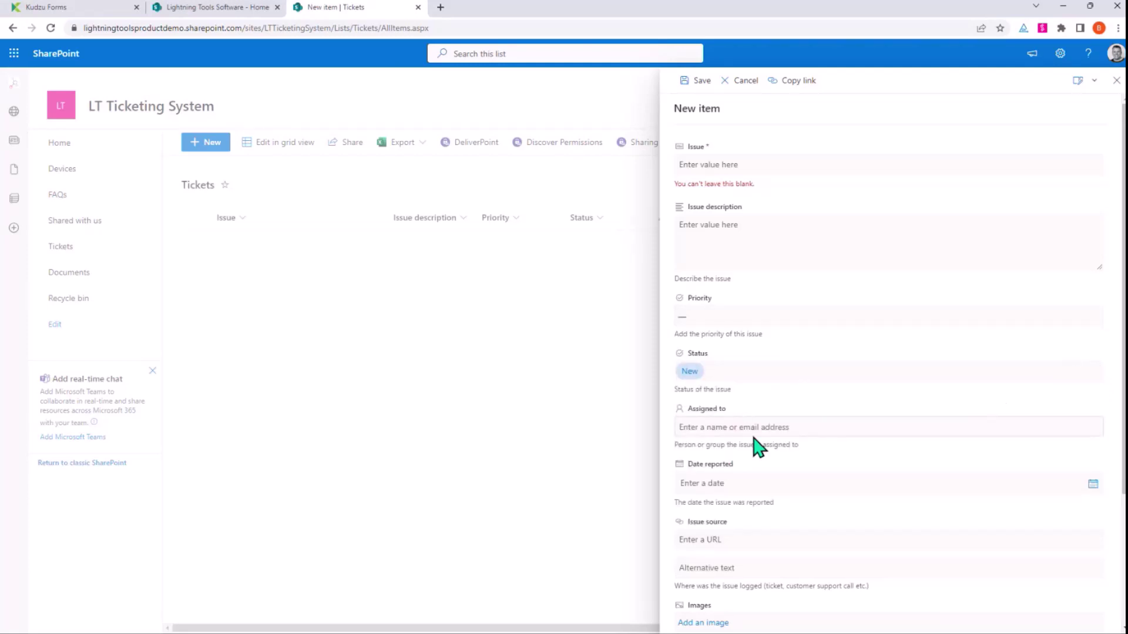
scroll(756, 539, "down", 3)
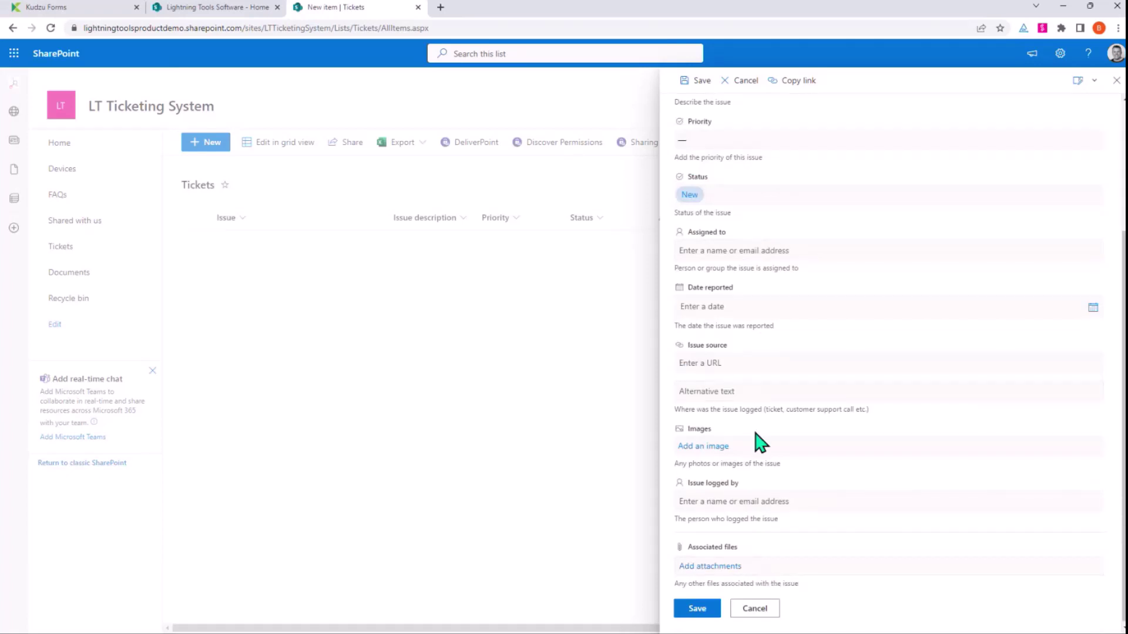
scroll(756, 440, "up", 3)
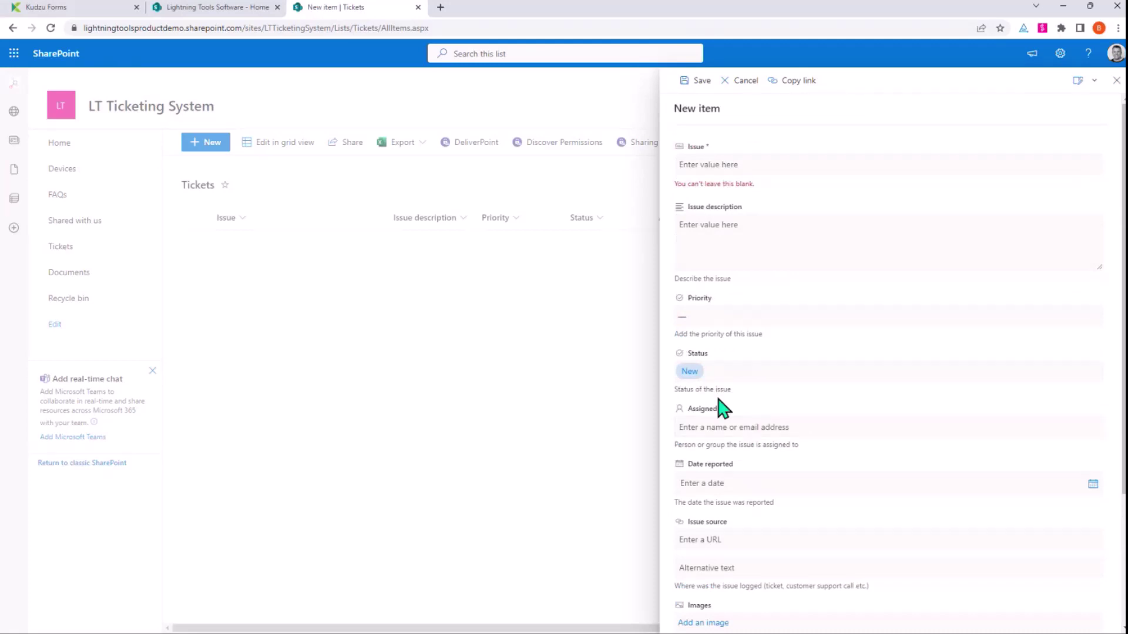
left_click(759, 375)
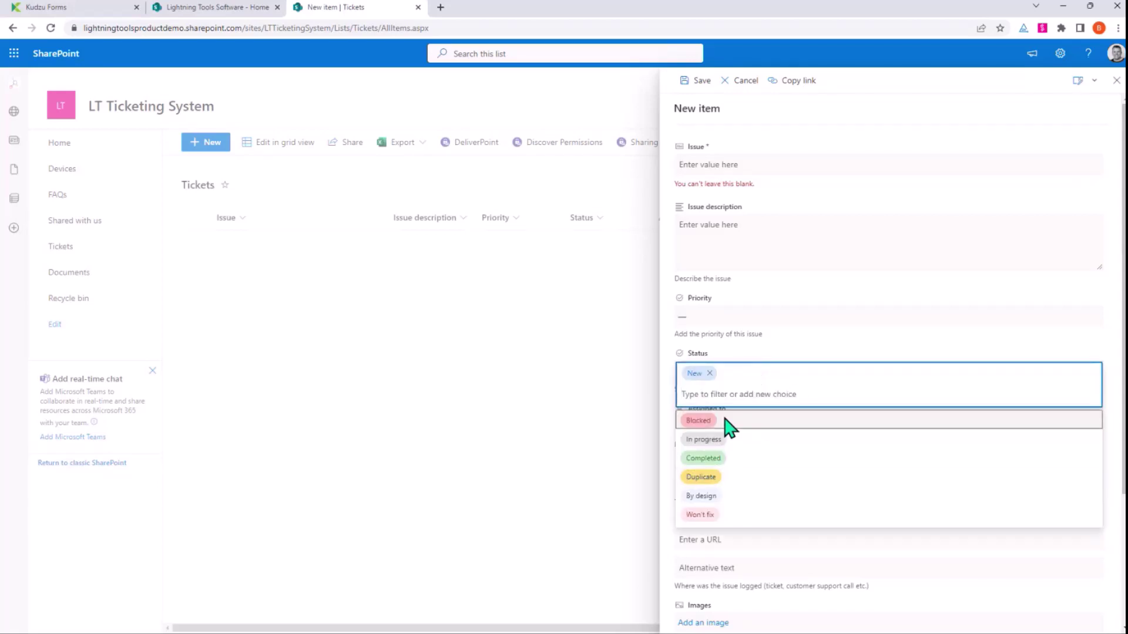
left_click(859, 351)
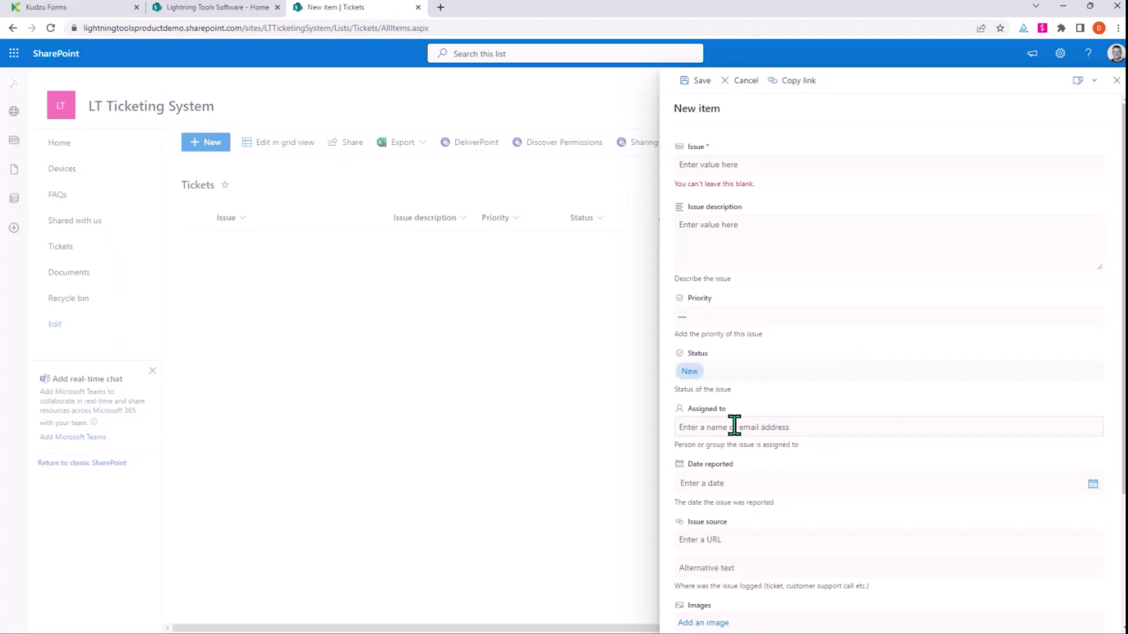
left_click(1116, 80)
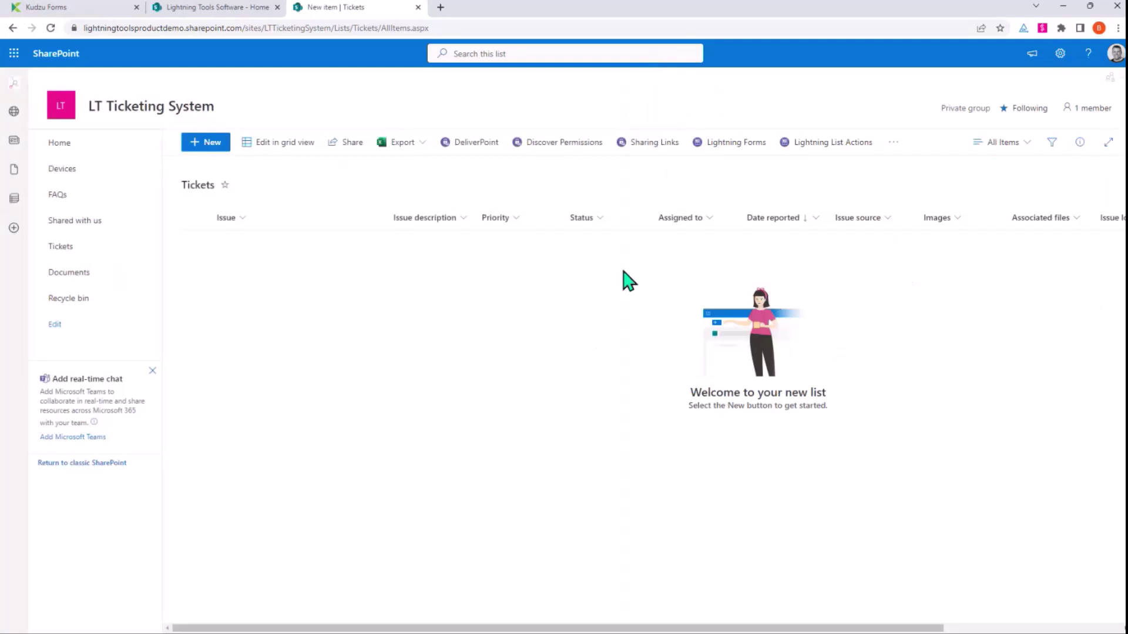
- Open Lightning Forms for the Tickets list and start customizing the default new item form, NewForm.aspx
left_click(738, 150)
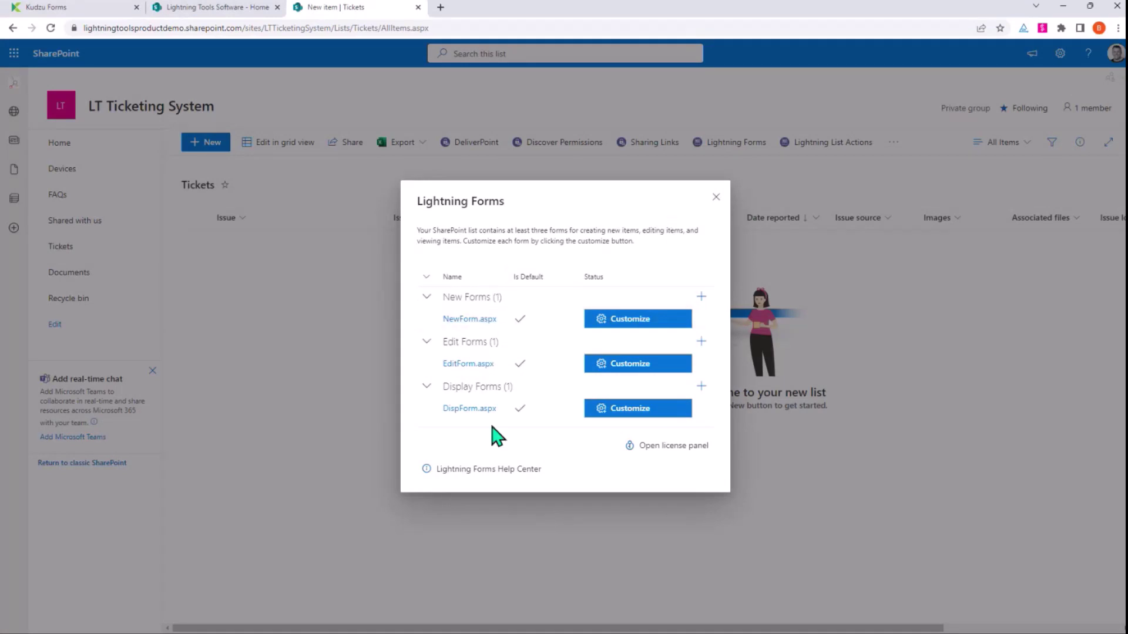
left_click(702, 387)
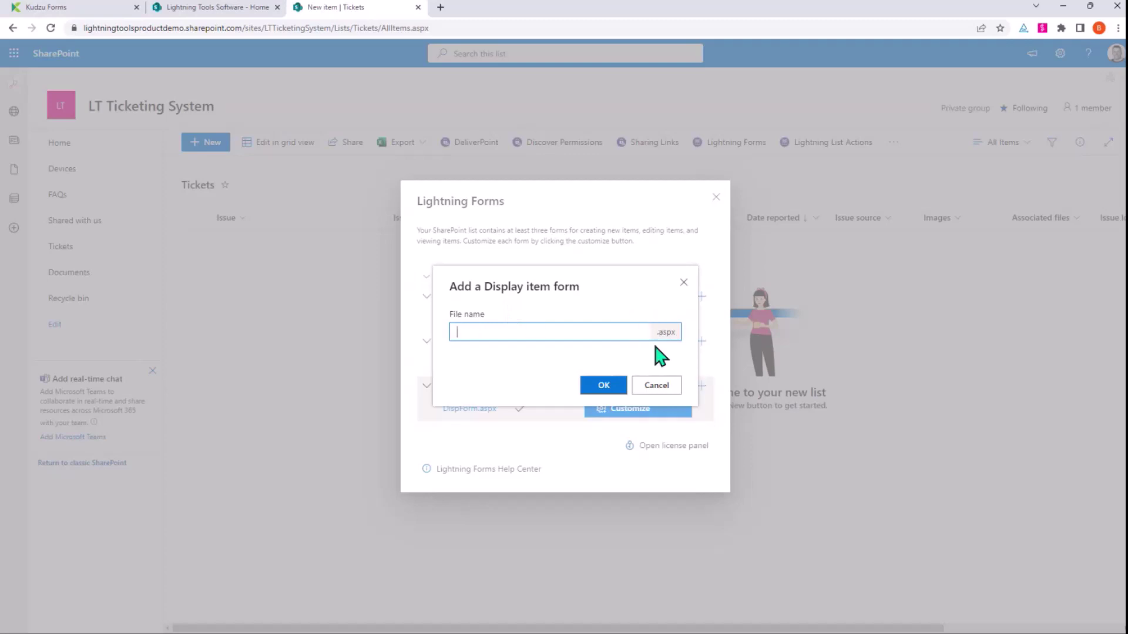
left_click(665, 404)
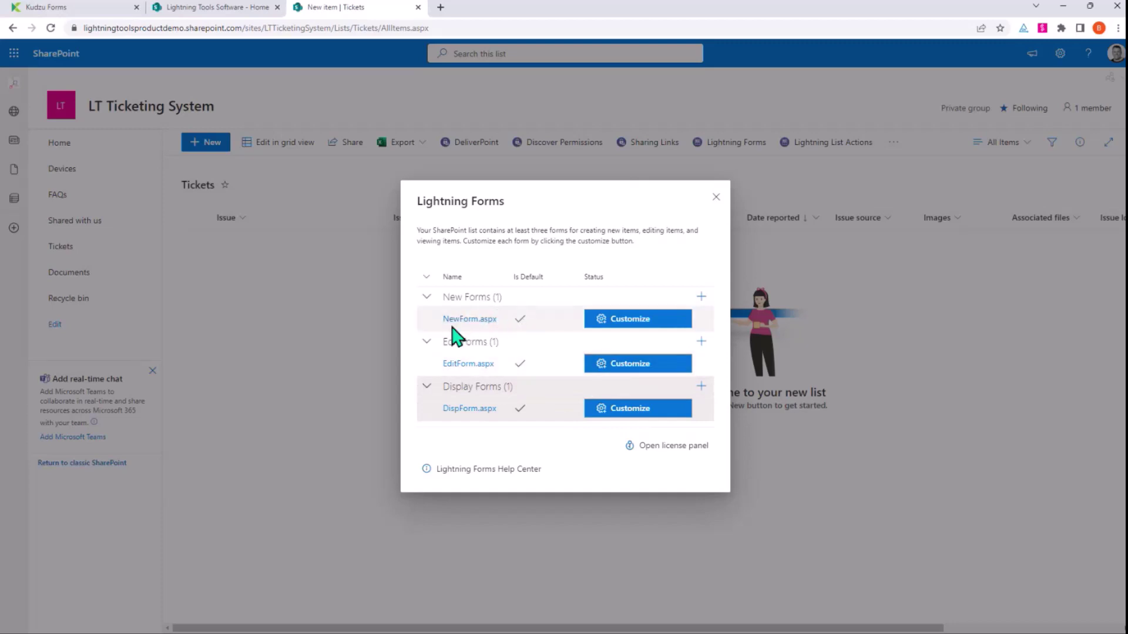
left_click(640, 320)
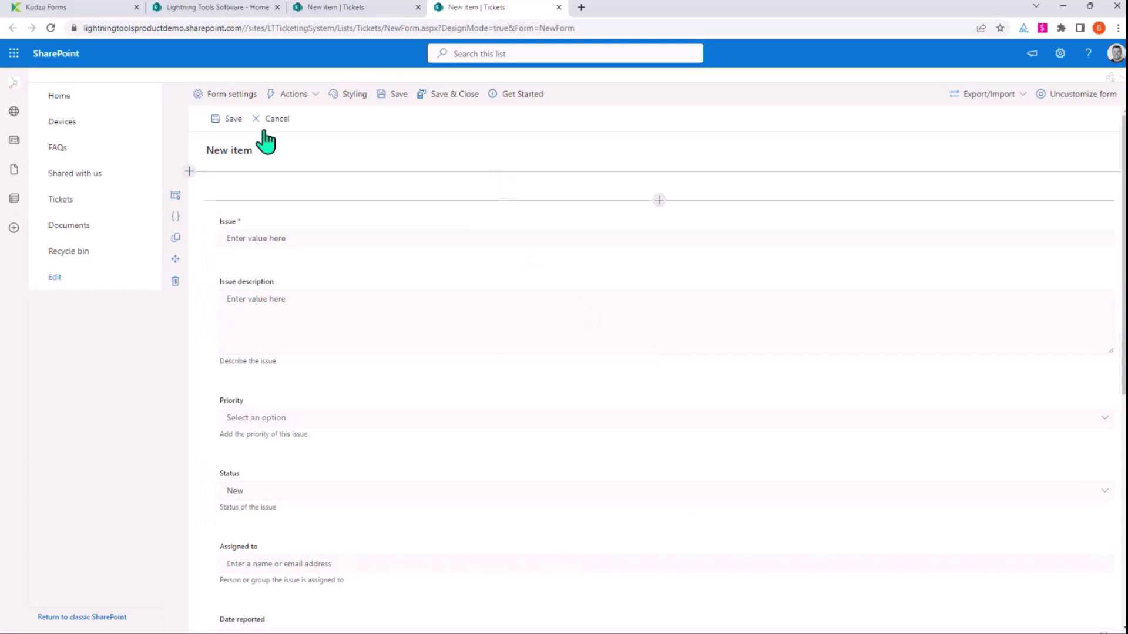
- Set the form's right-side panel size to Large and save the form settings
left_click(231, 95)
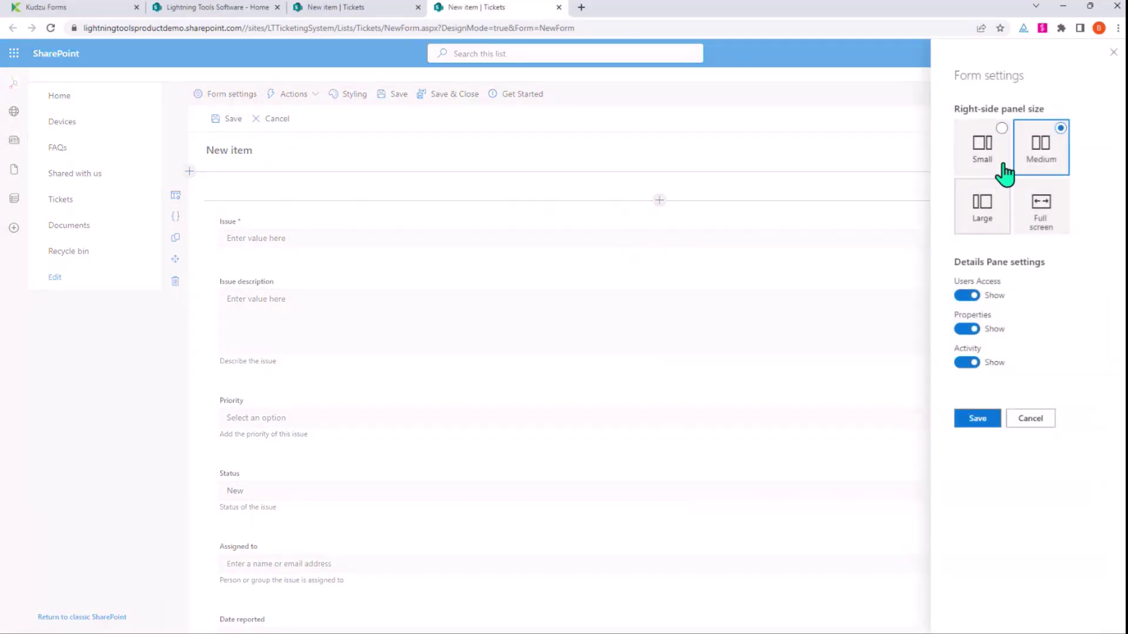
left_click(995, 211)
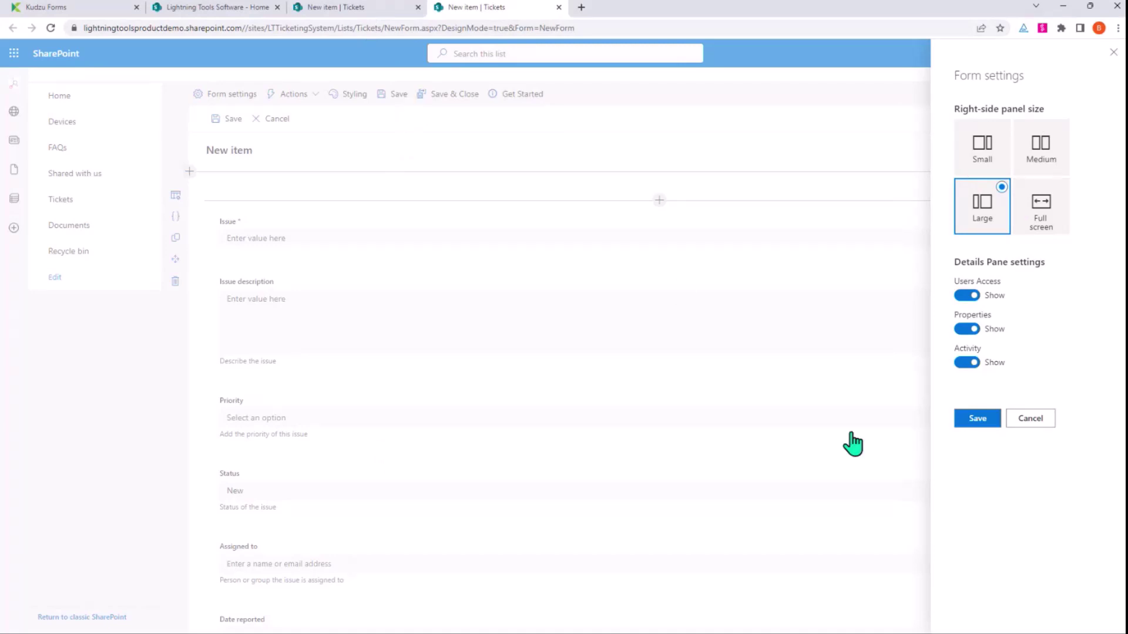
left_click(975, 424)
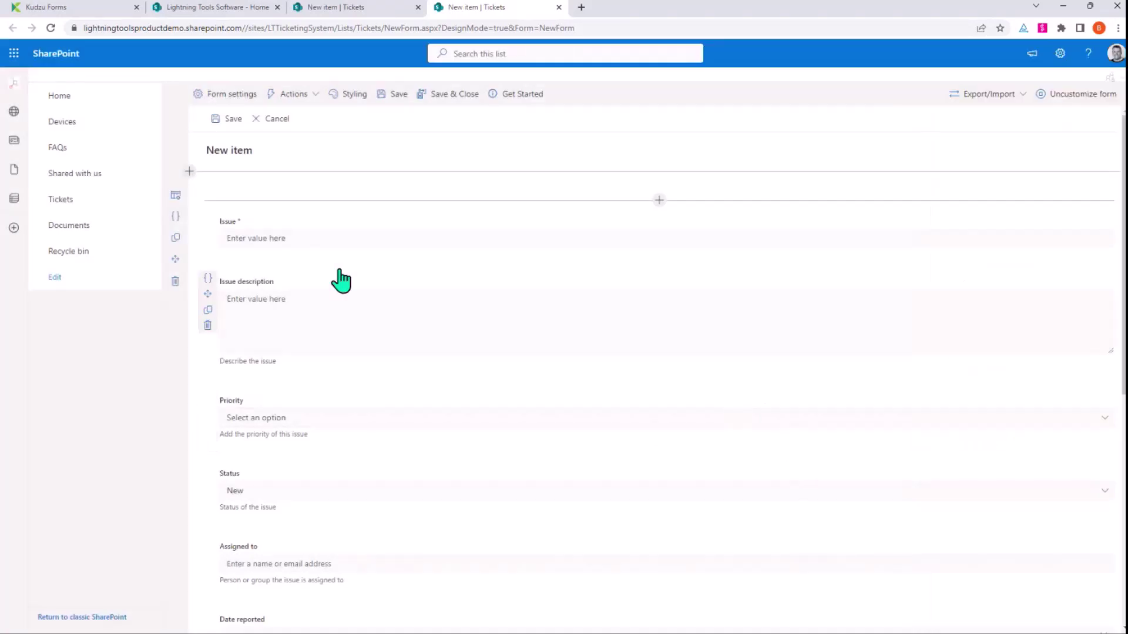
- Add a one-column section above the existing Issue fields in the new item form
left_click(189, 171)
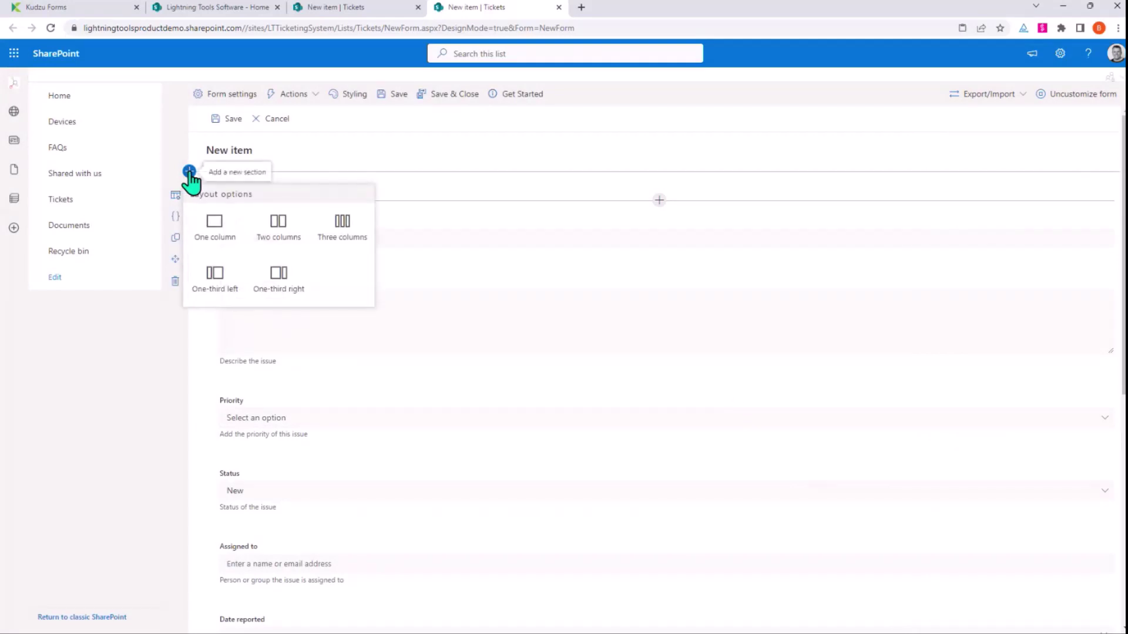
left_click(219, 235)
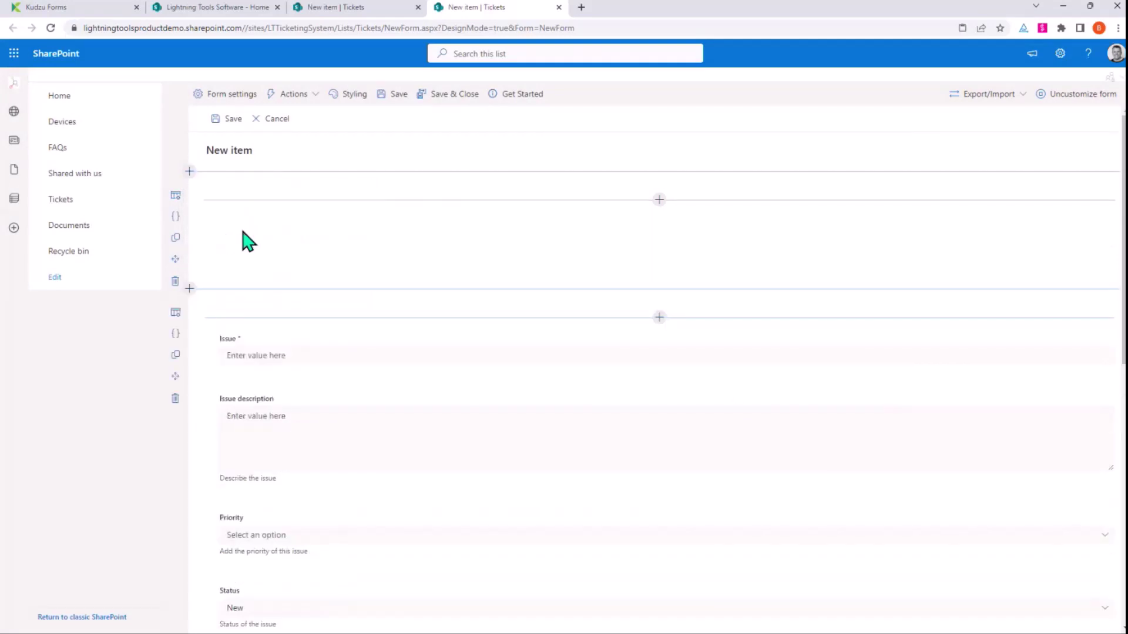
- Add a Rich Text control to the empty section above the Issue field
left_click(659, 200)
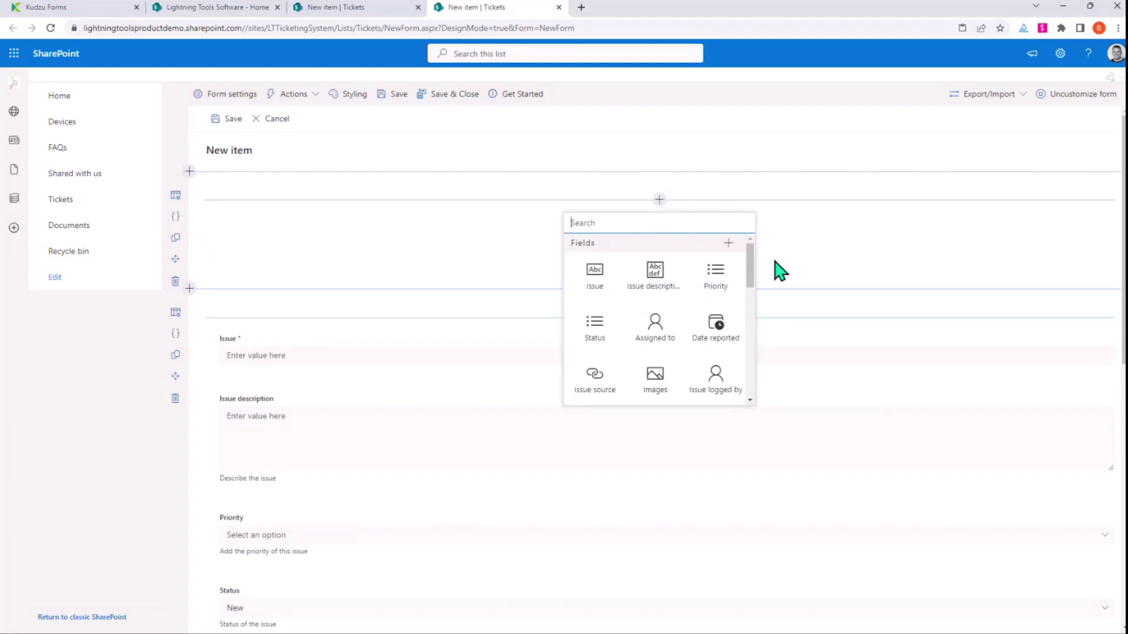
mouse_move(750, 259)
left_mouse_down()
mouse_move(750, 284)
mouse_move(750, 264)
left_mouse_up()
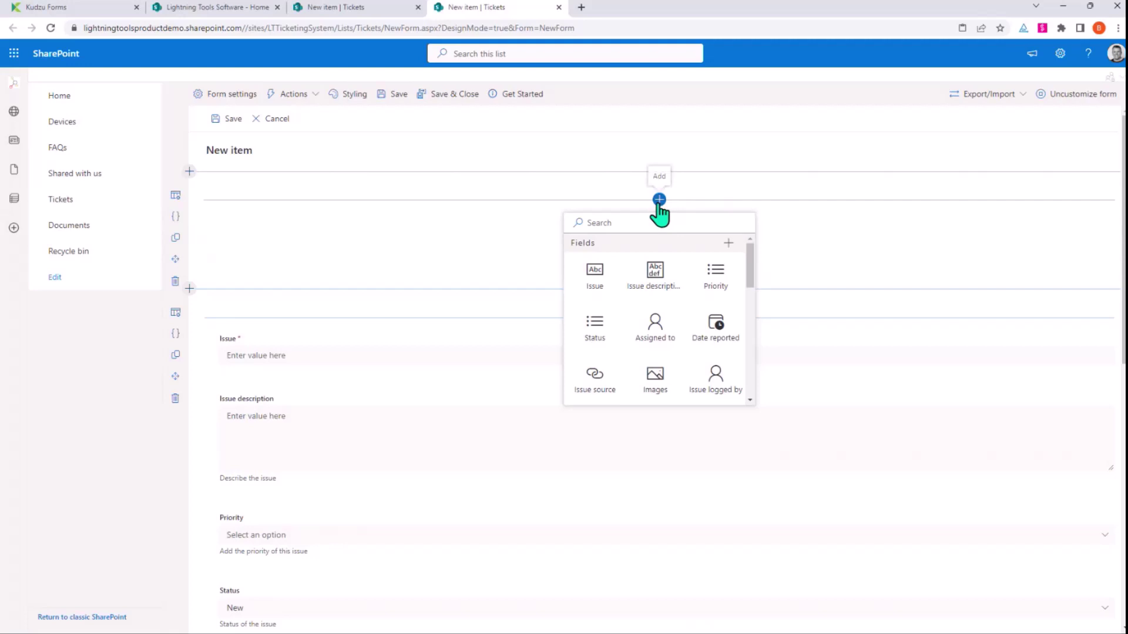
left_click_drag(750, 266, 749, 287)
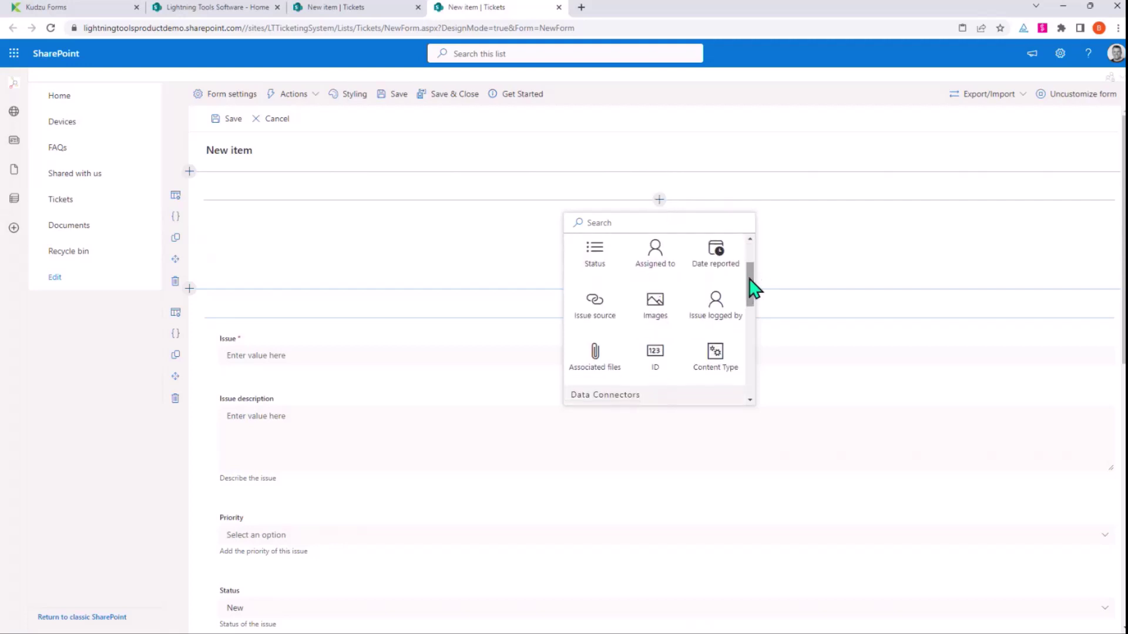
mouse_move(266, 435)
scroll(750, 285, "up", 2)
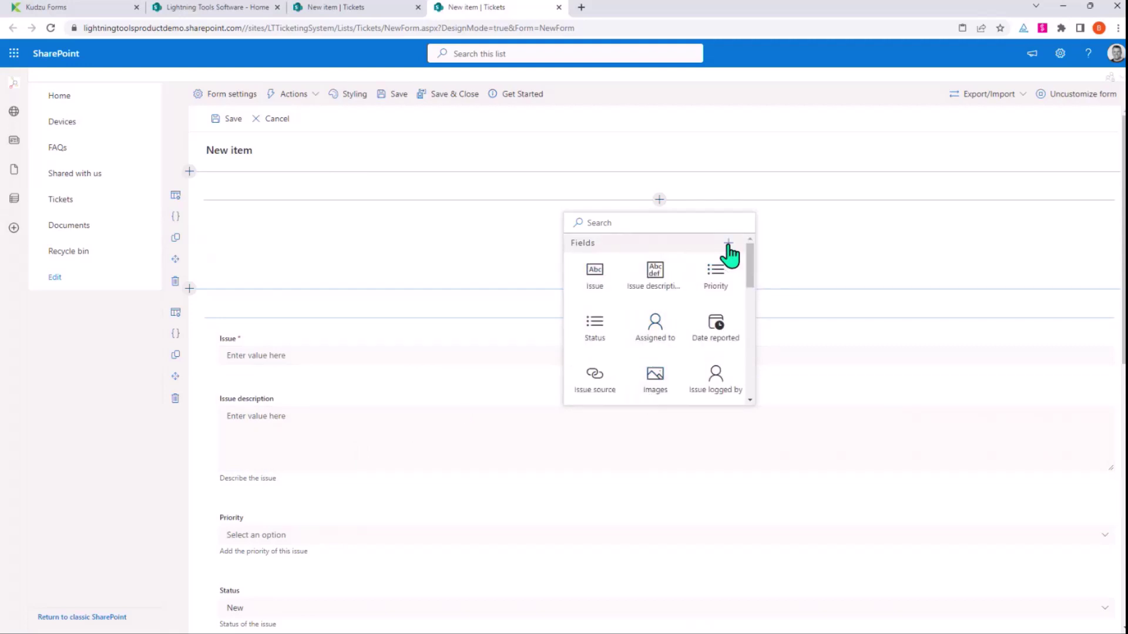
left_click_drag(750, 272, 752, 316)
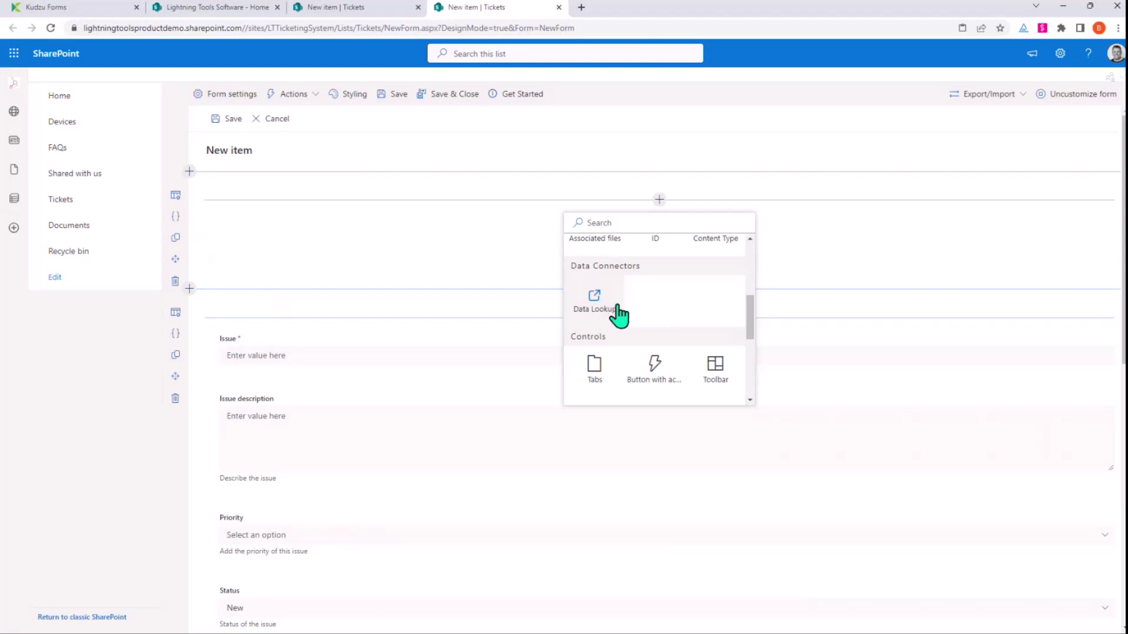
scroll(659, 329, "down", 2)
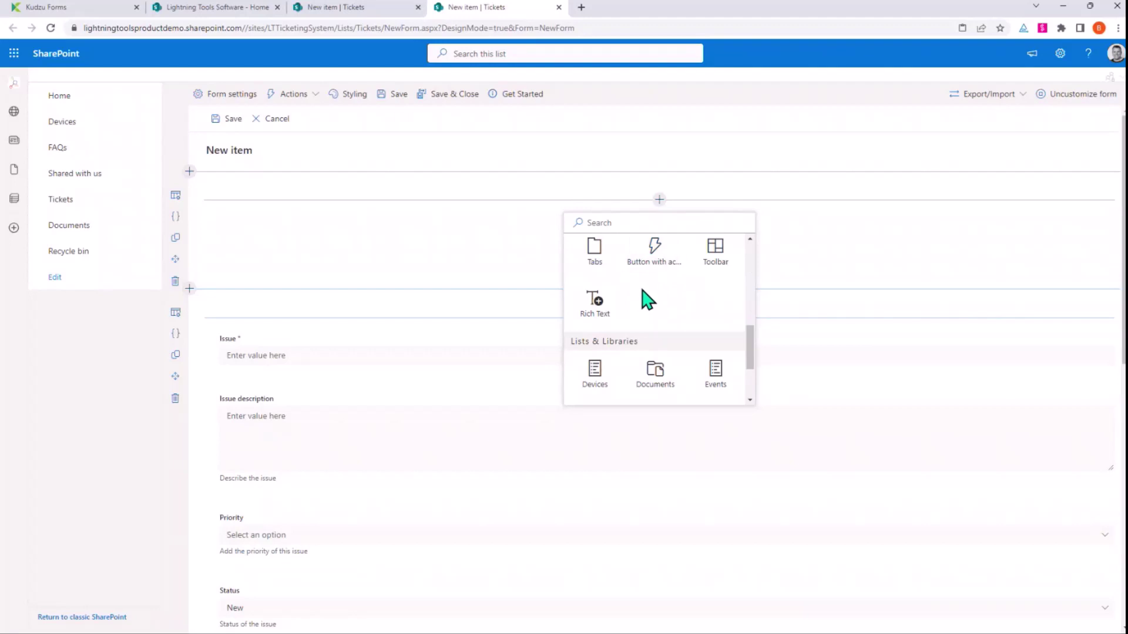
scroll(640, 298, "down", 2)
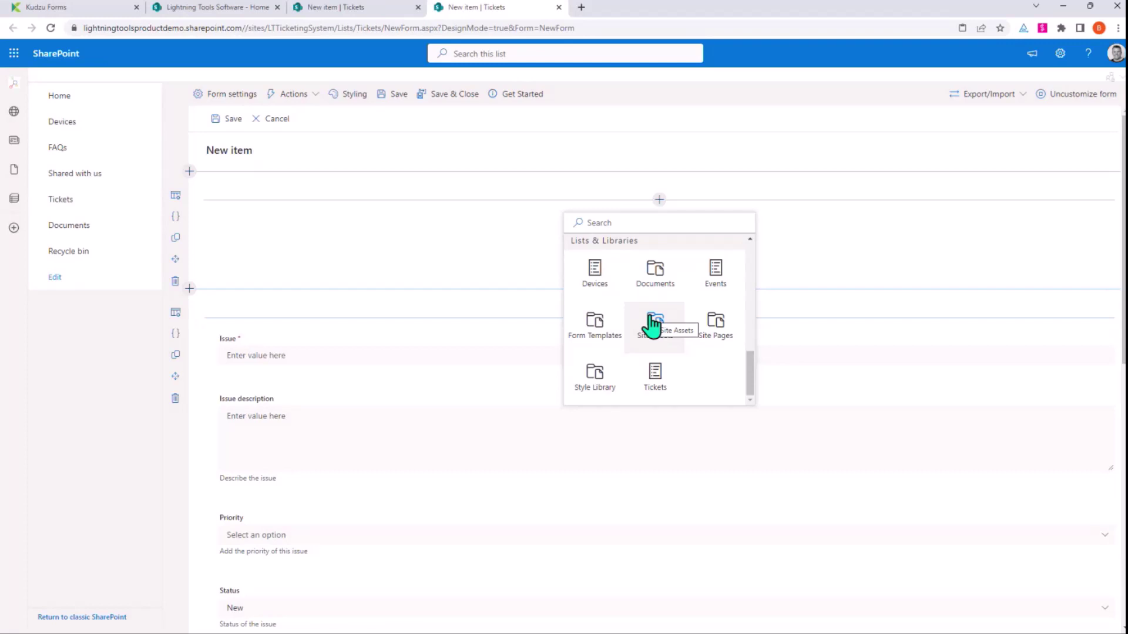
scroll(649, 332, "up", 2)
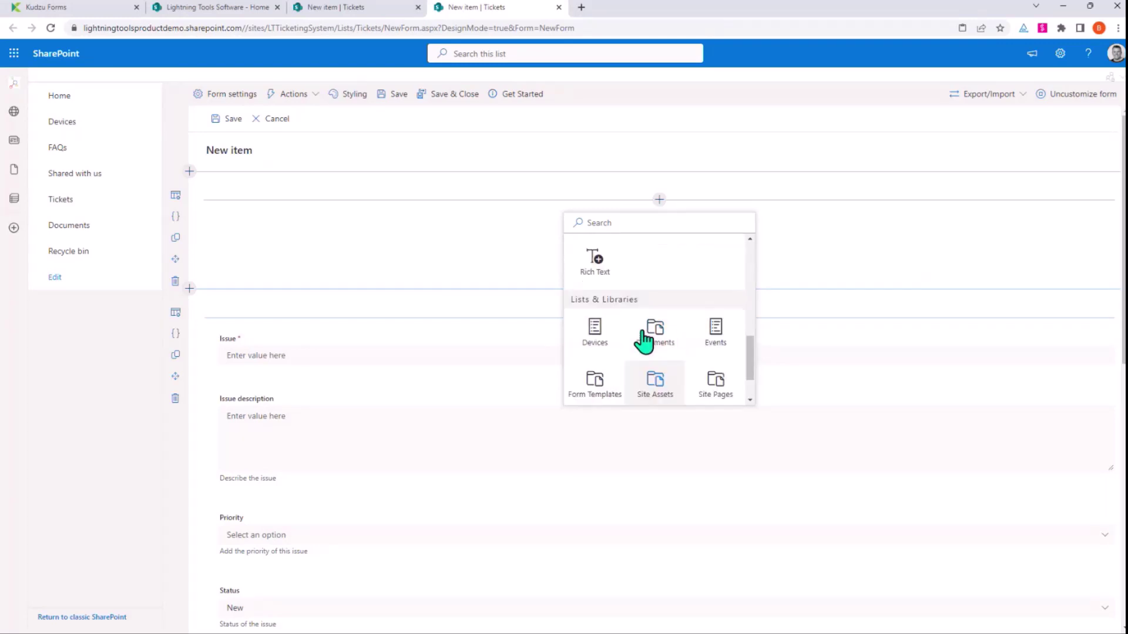
left_click(587, 326)
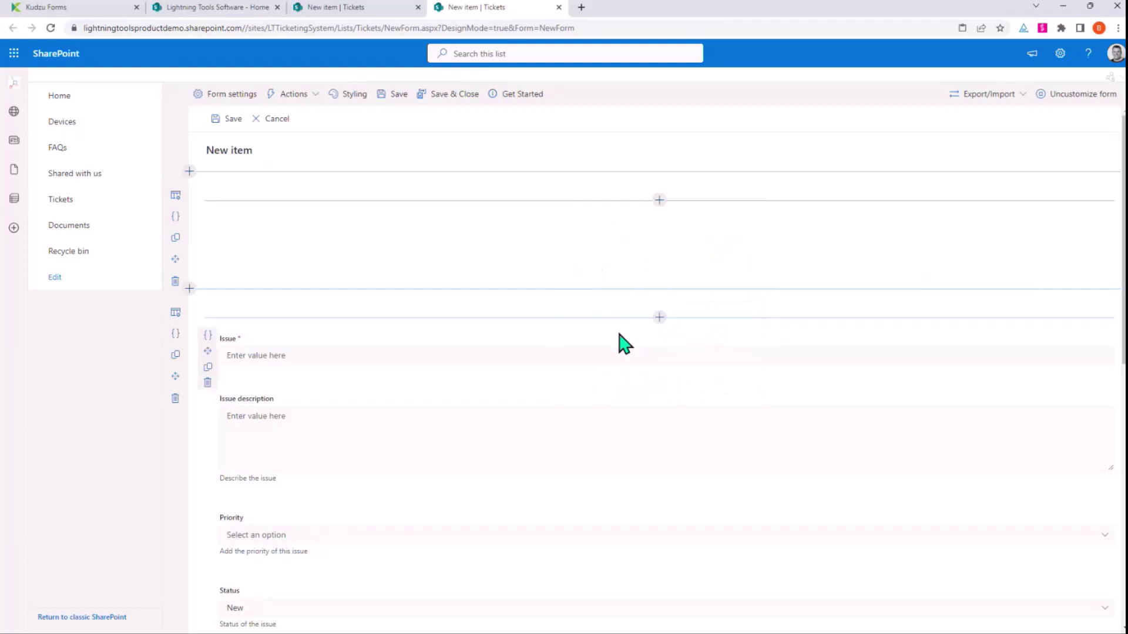
- Enter "Support Ticket" in the Rich Text control and format it as Heading 1
left_click(295, 220)
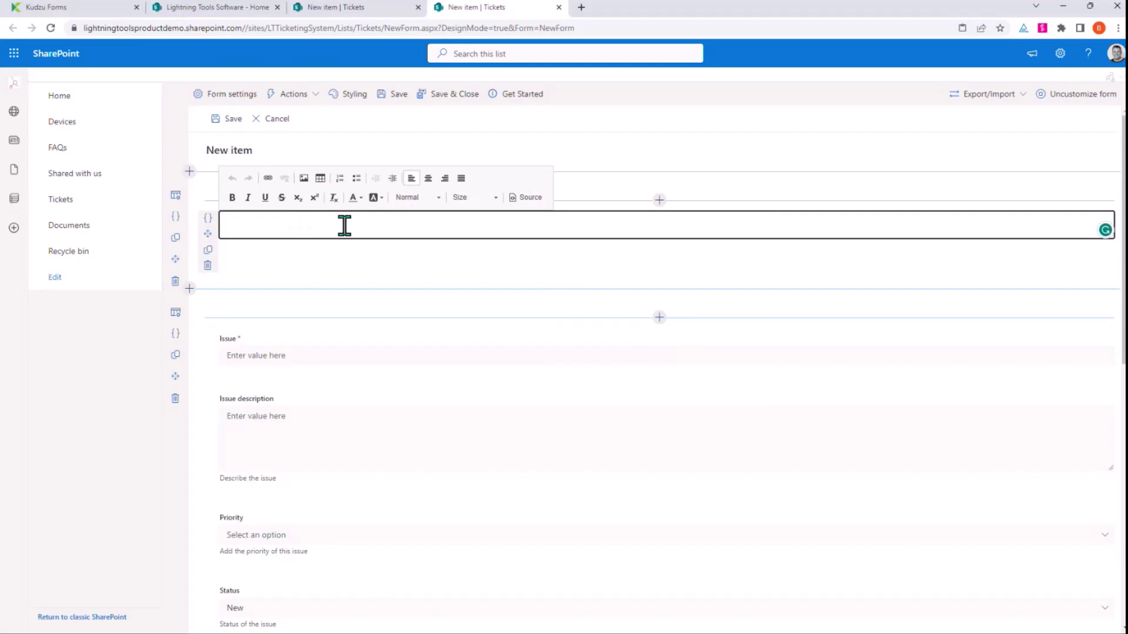
type("Support Ticket")
left_click_drag(274, 228, 220, 232)
left_click(418, 198)
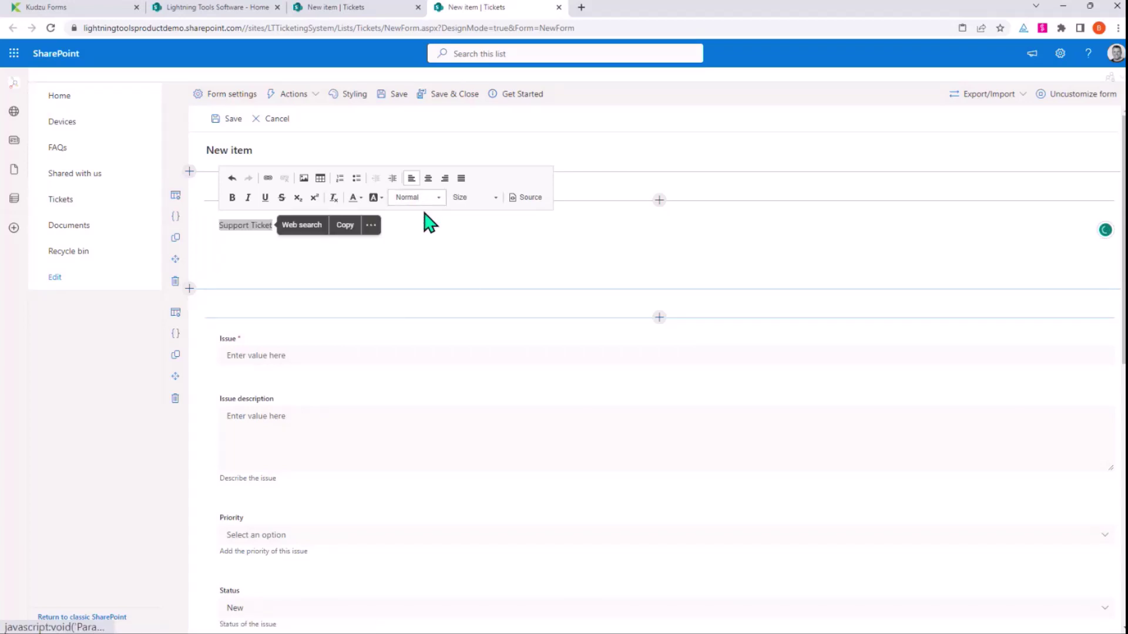
left_click(438, 243)
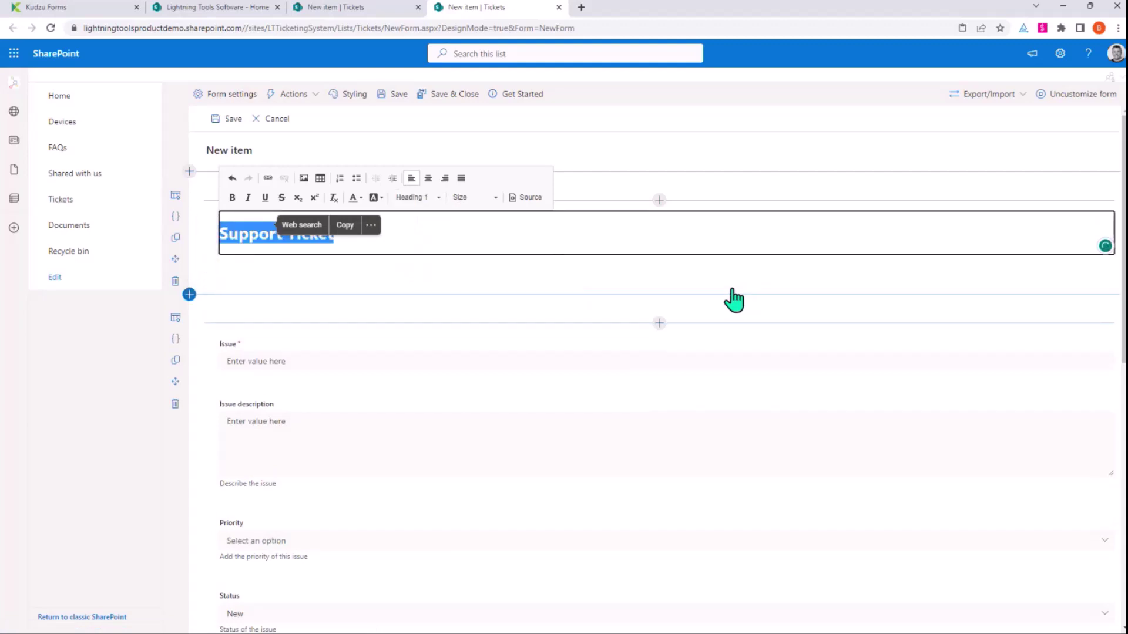
left_click(596, 238)
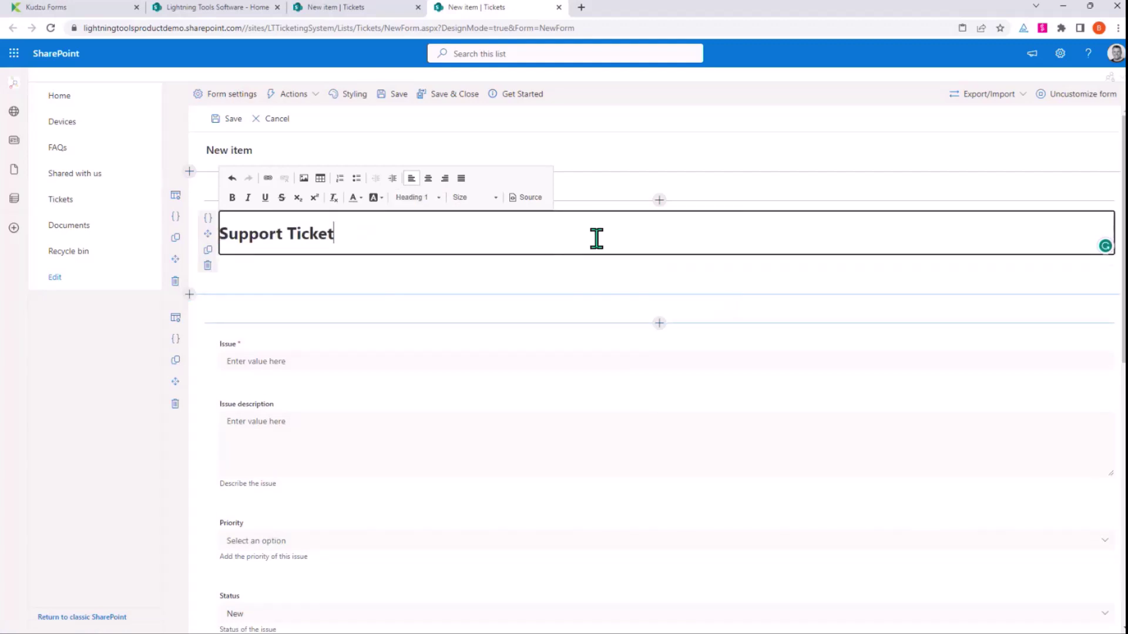
- Center the "Support Ticket" heading in the Rich Text control
left_click_drag(342, 233, 219, 235)
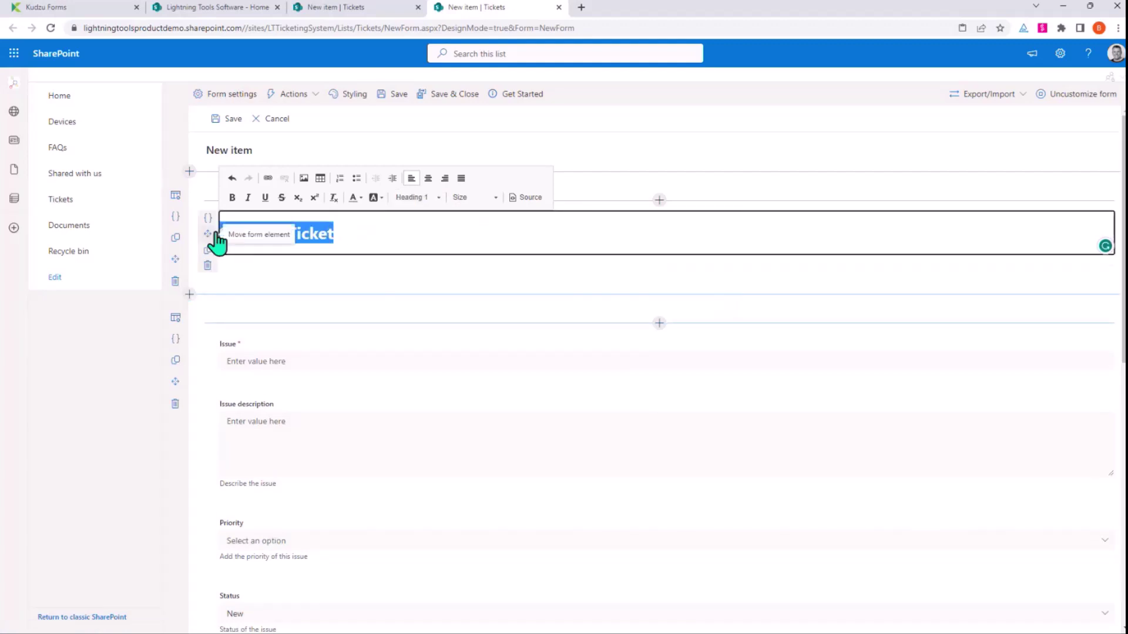
left_click(428, 178)
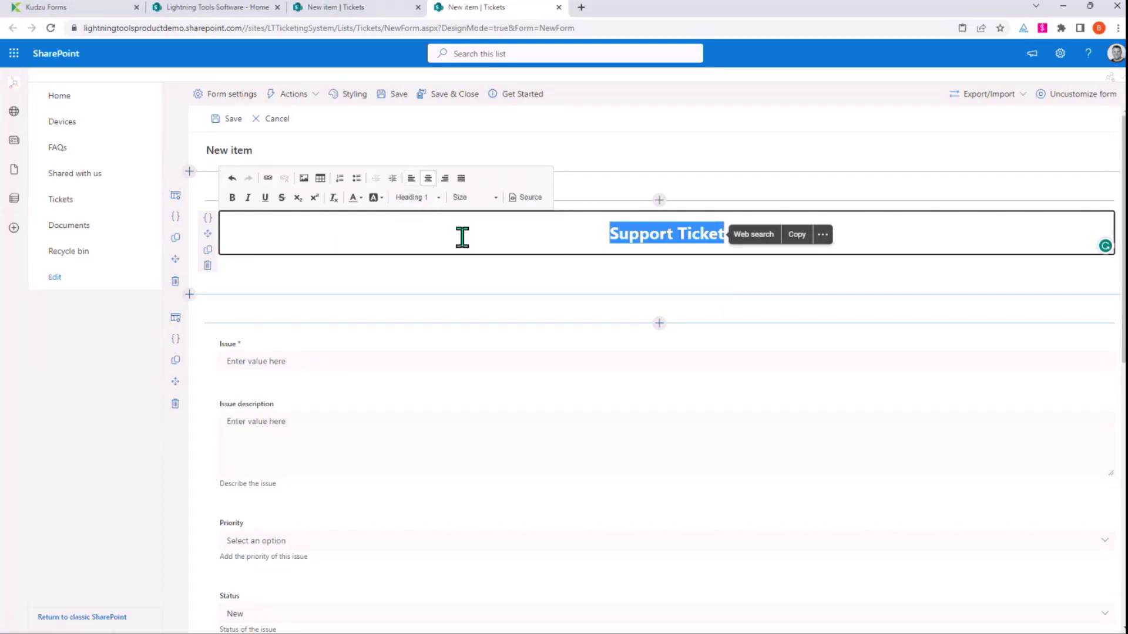
left_click(743, 247)
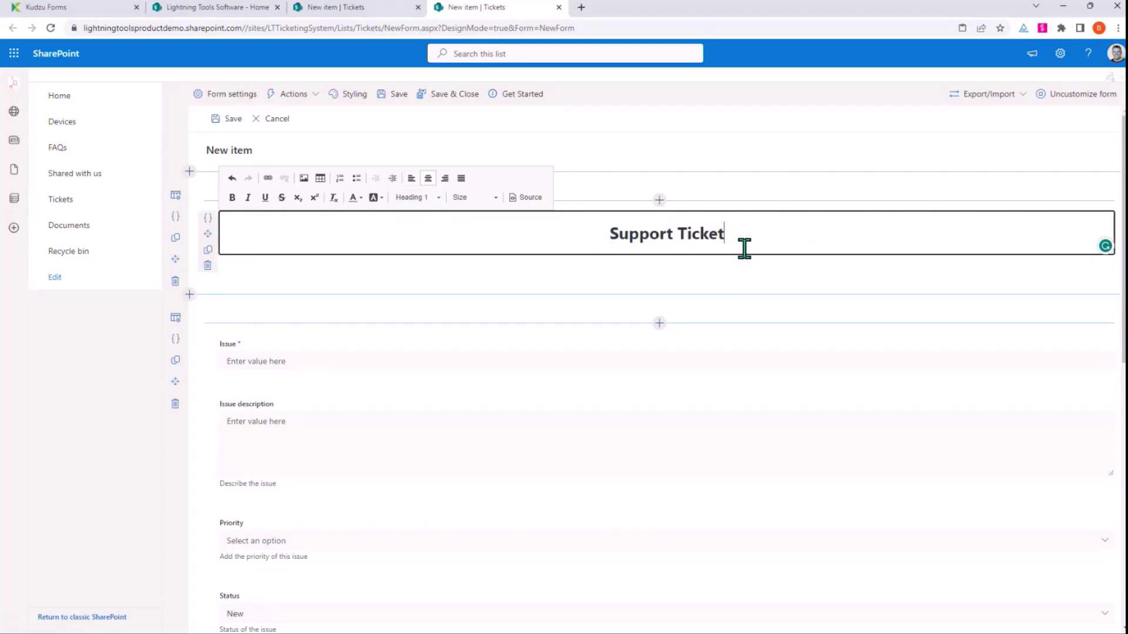
- Below the heading, leave a blank line and add the lines "Issue: [[Title]]" and "Priority: [[Priority]]"
key("Return")
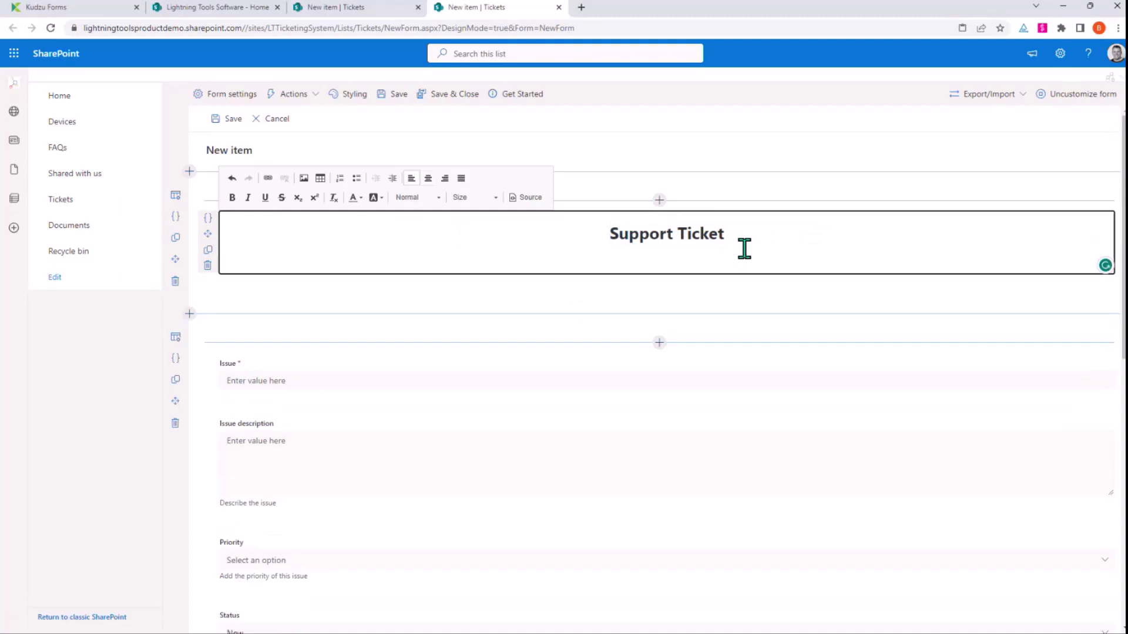
key("Return")
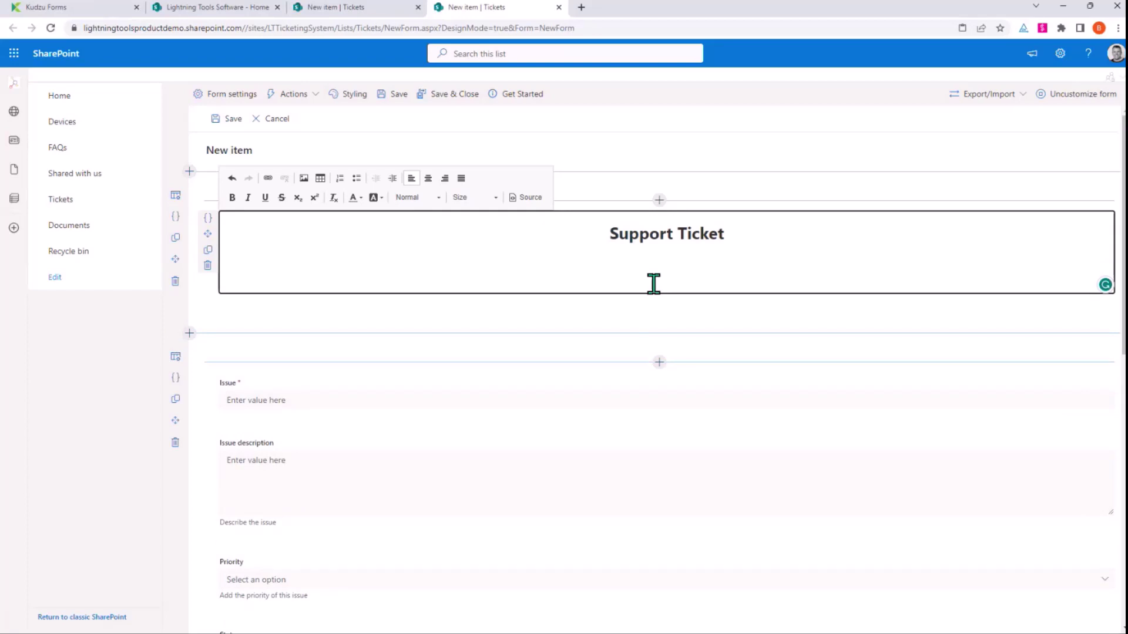
type("Issue: [[")
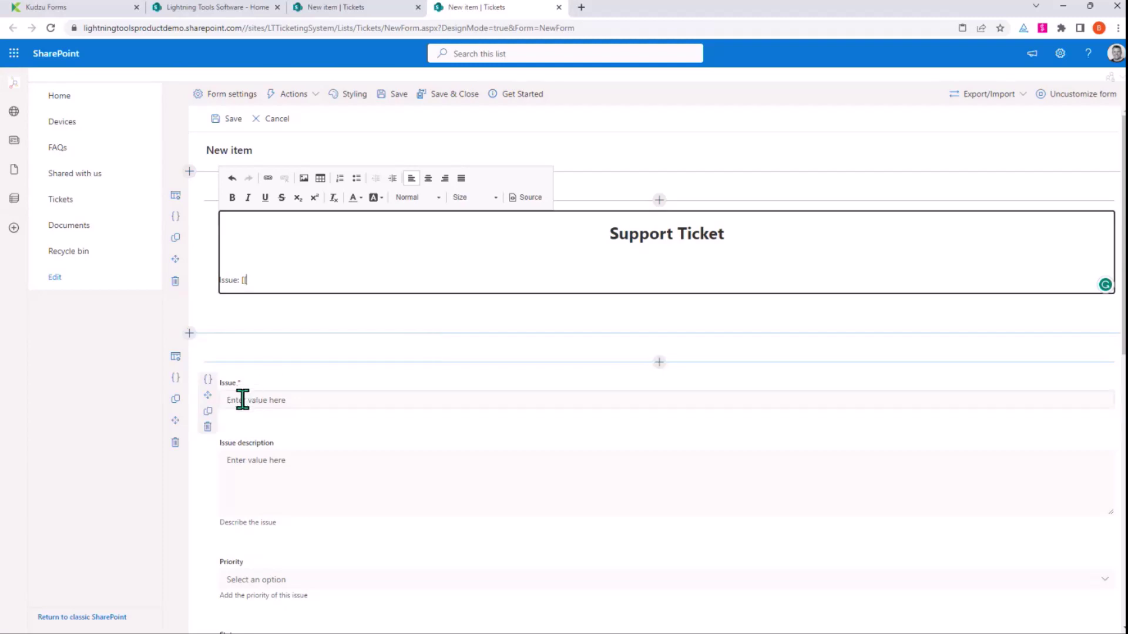
type("Title]]")
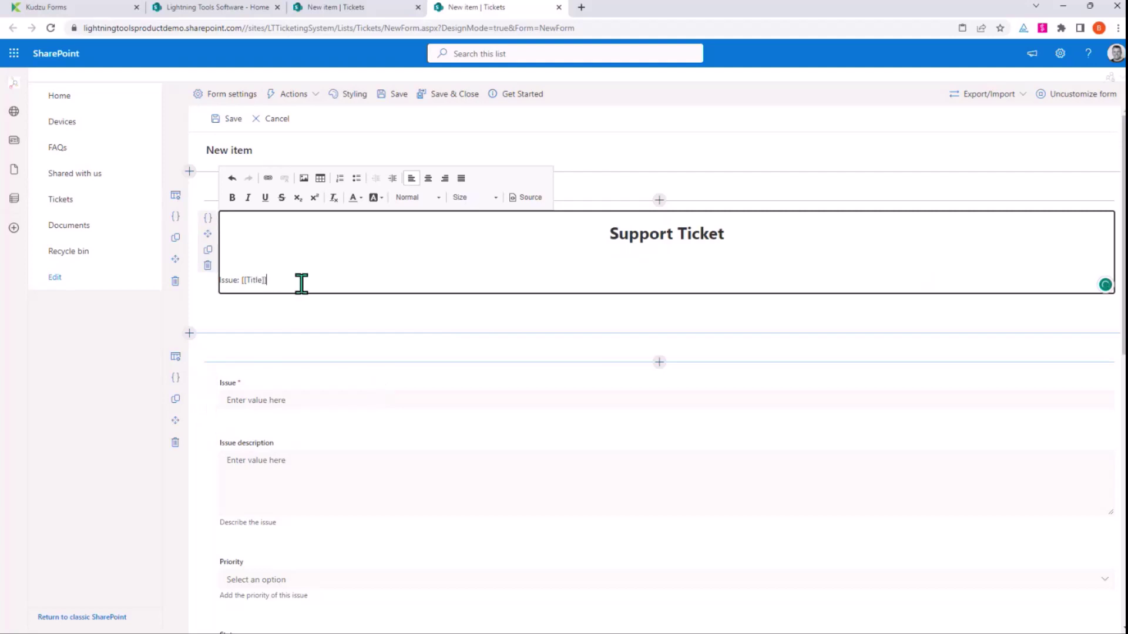
key("Return")
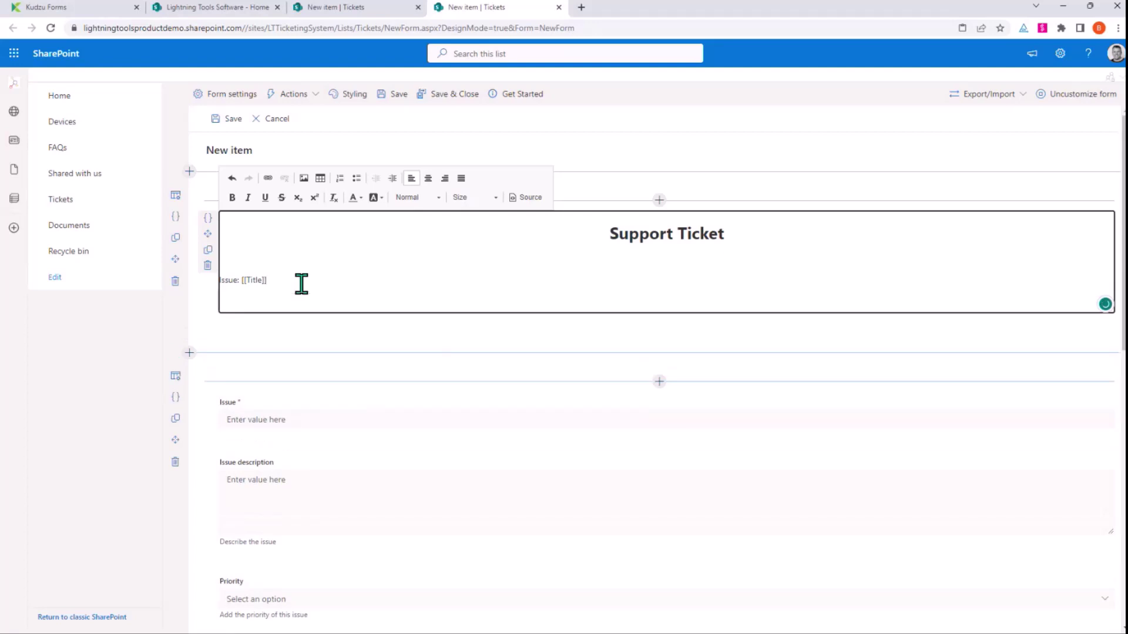
type("Priority: [[")
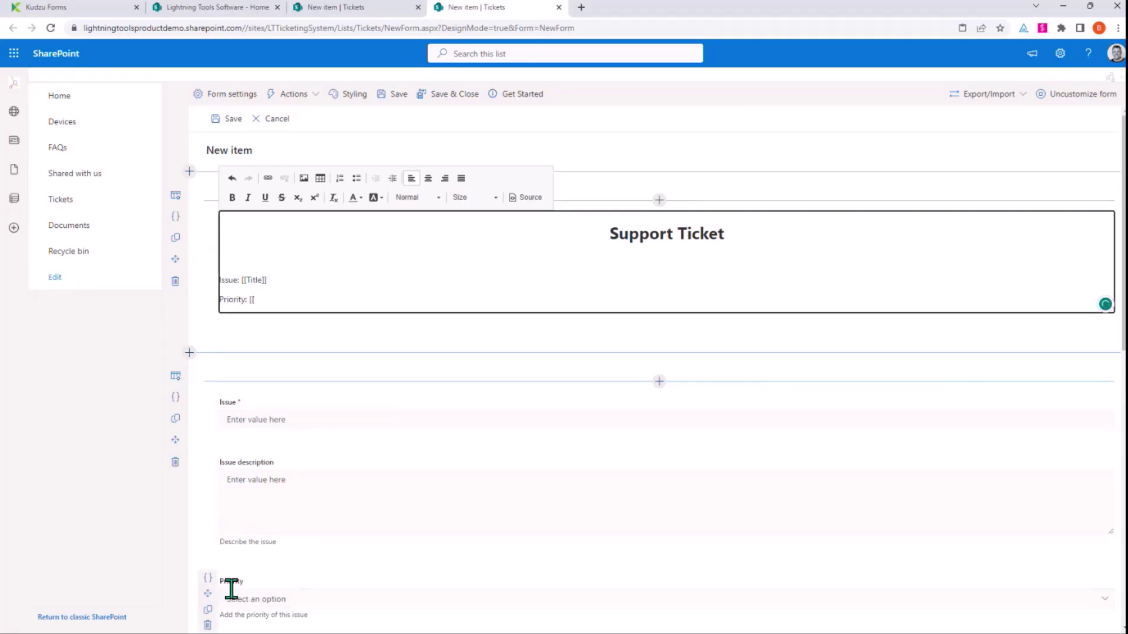
type("Priority")
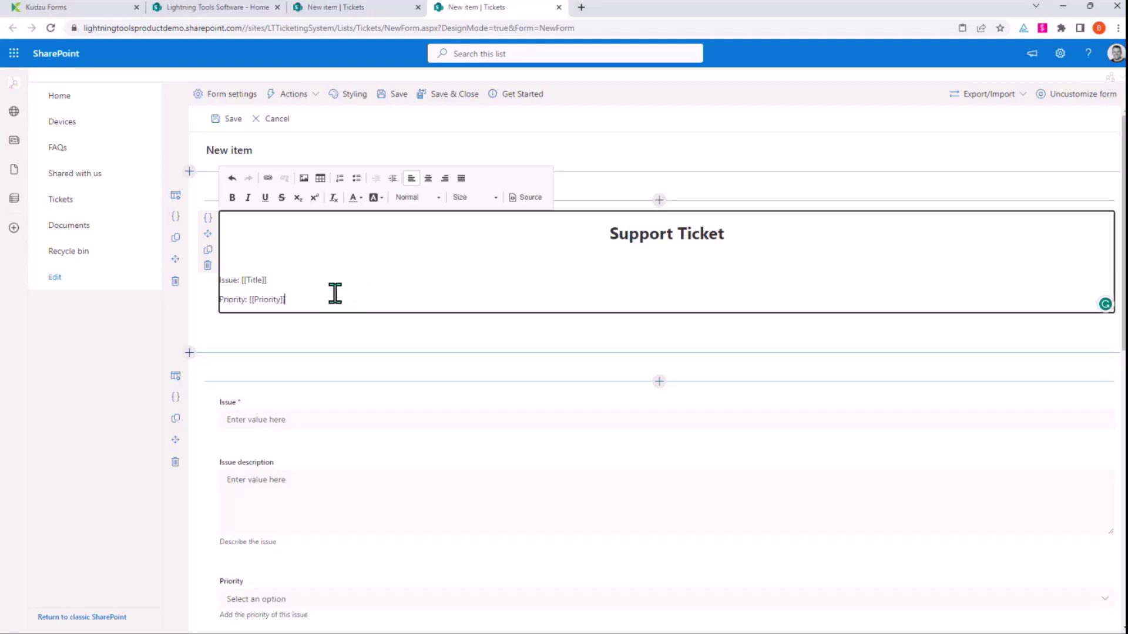
- Format the Issue and Priority placeholder lines as Heading 3 and finish editing the rich text
left_click_drag(320, 297, 217, 277)
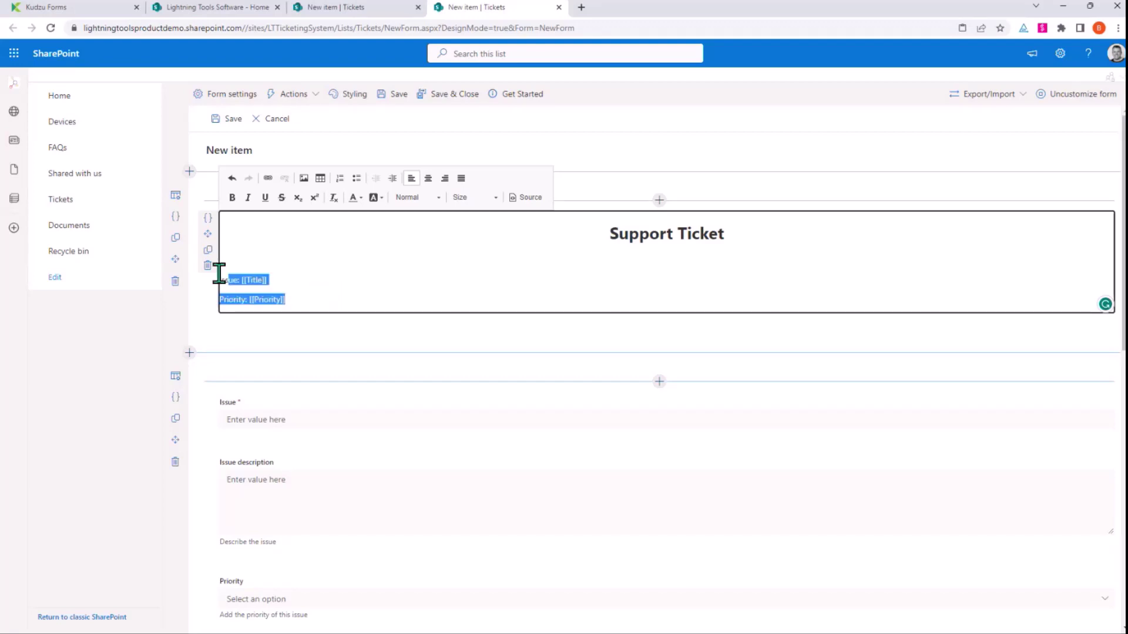
left_click(437, 198)
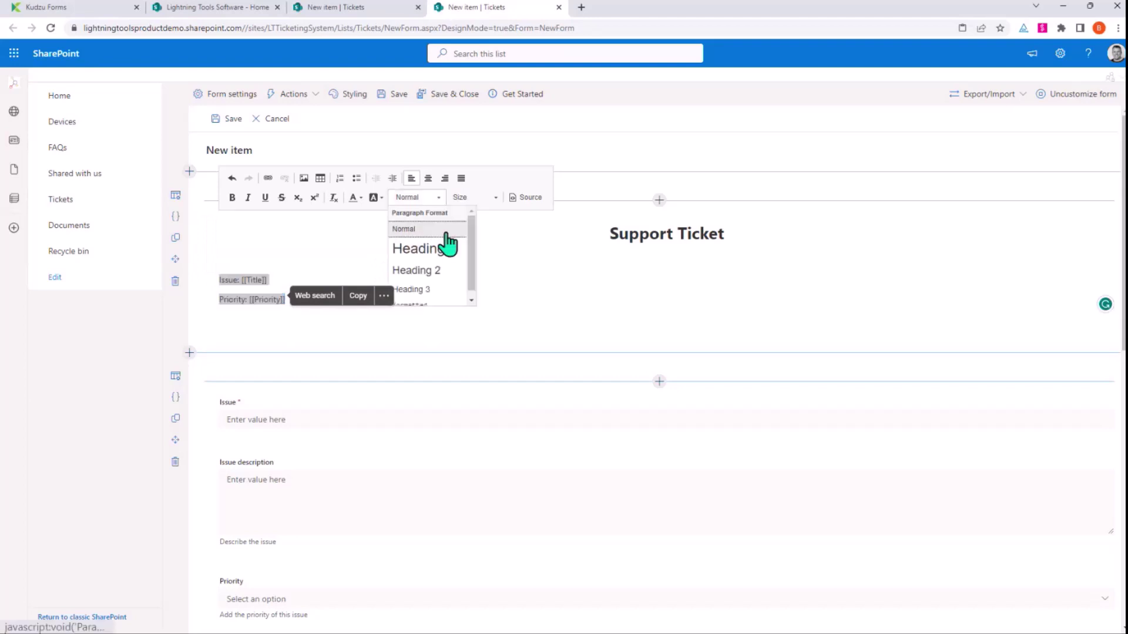
left_click(456, 292)
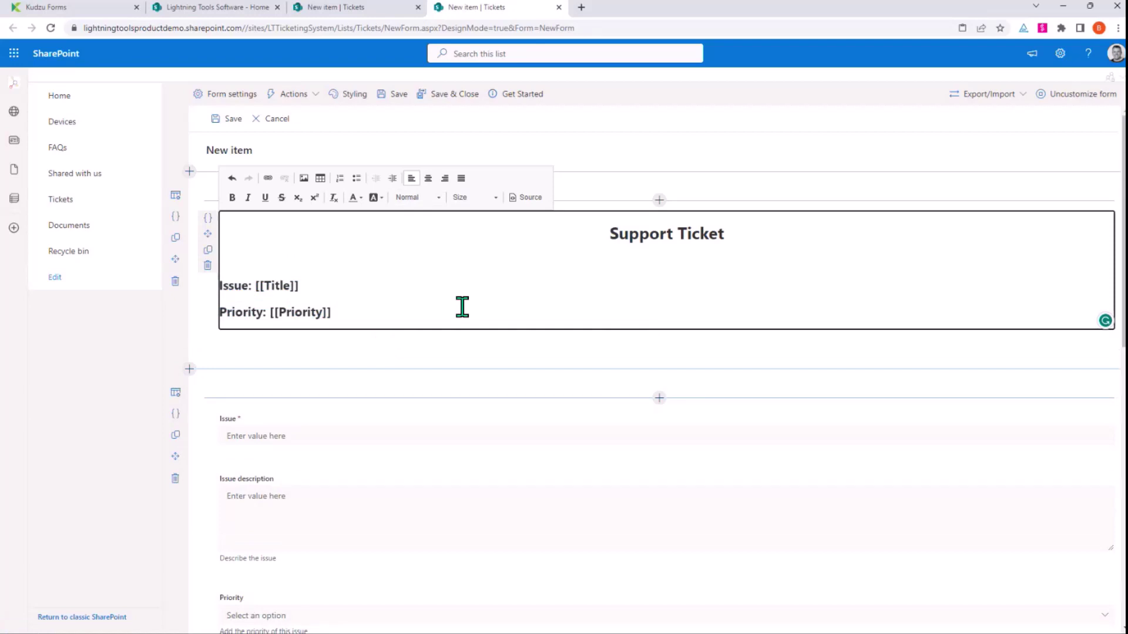
left_click(489, 367)
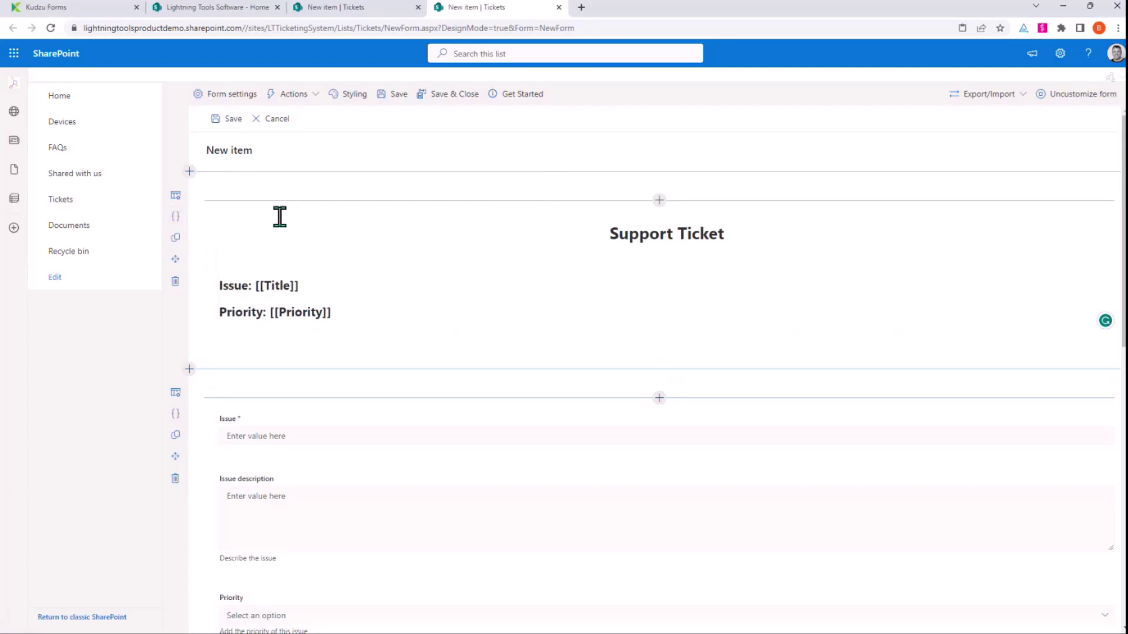
- Open the form styling and create a style from scratch for the row holding the Support Ticket heading
left_click(1028, 190)
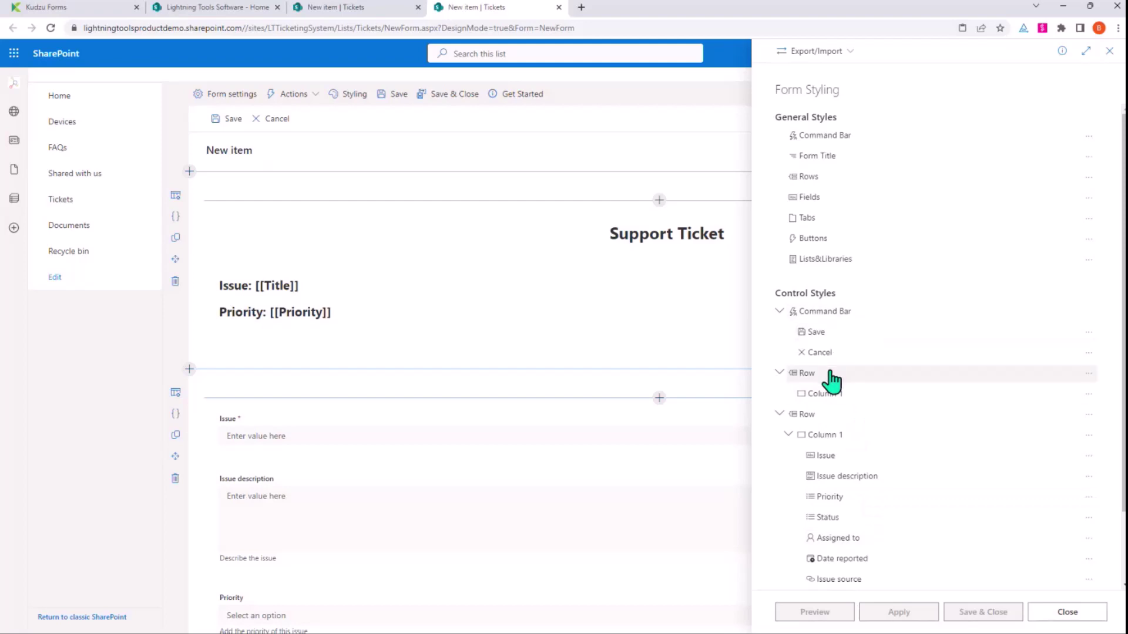
left_click(1089, 374)
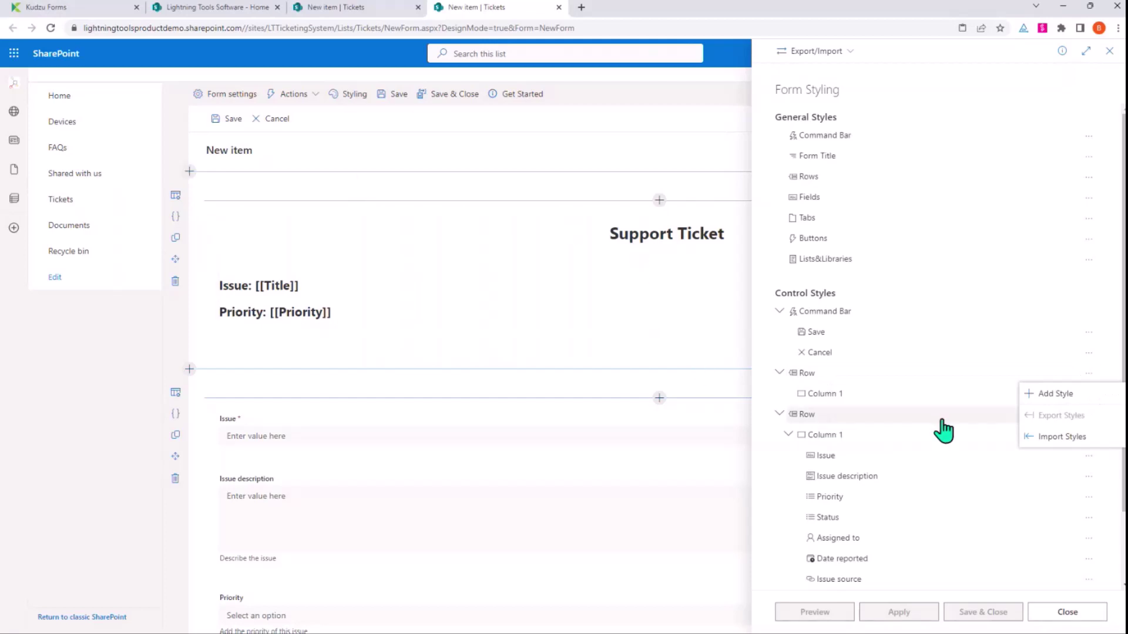
left_click(1051, 397)
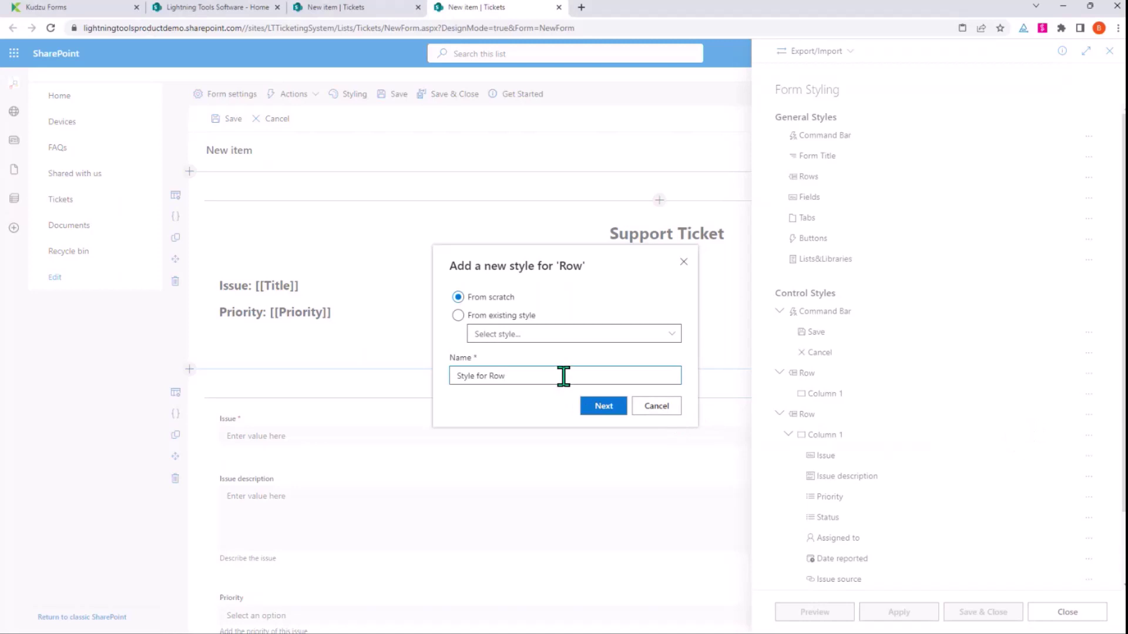
left_click(605, 409)
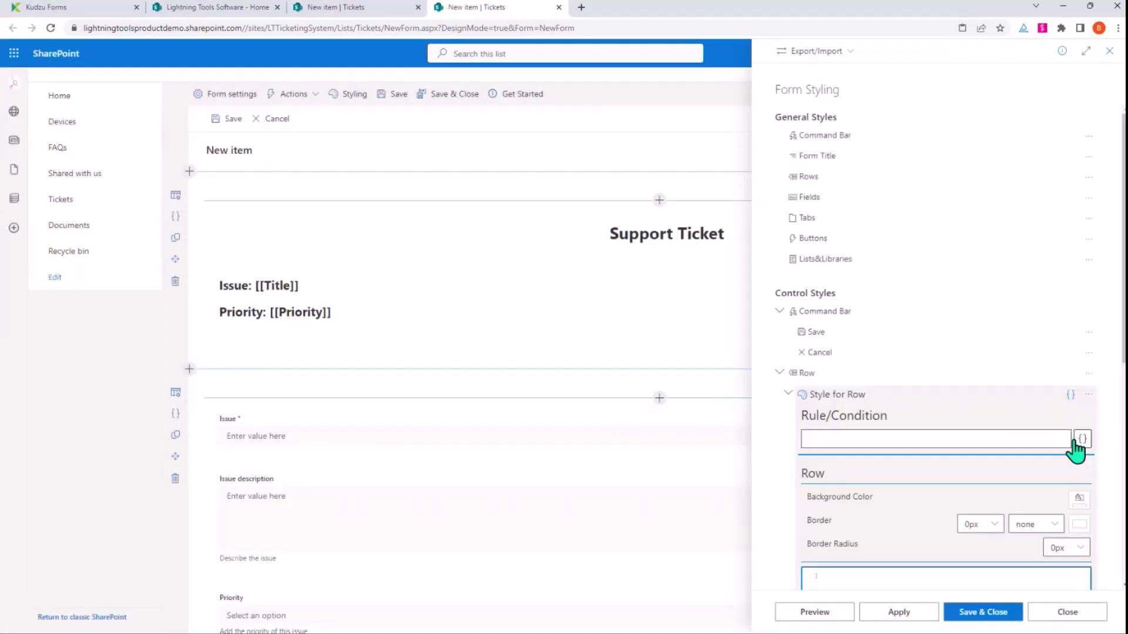
- Set the row style's rule to apply when the Status field equals "New", using the expression [[Status]]=="New"
scroll(989, 448, "down", 2)
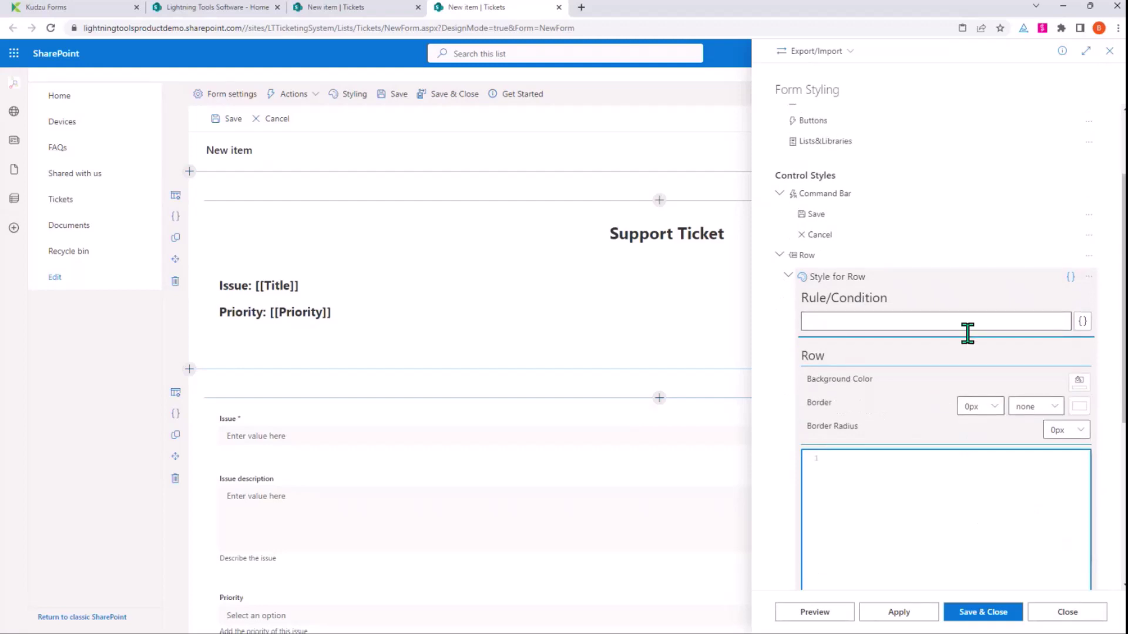
left_click(1082, 322)
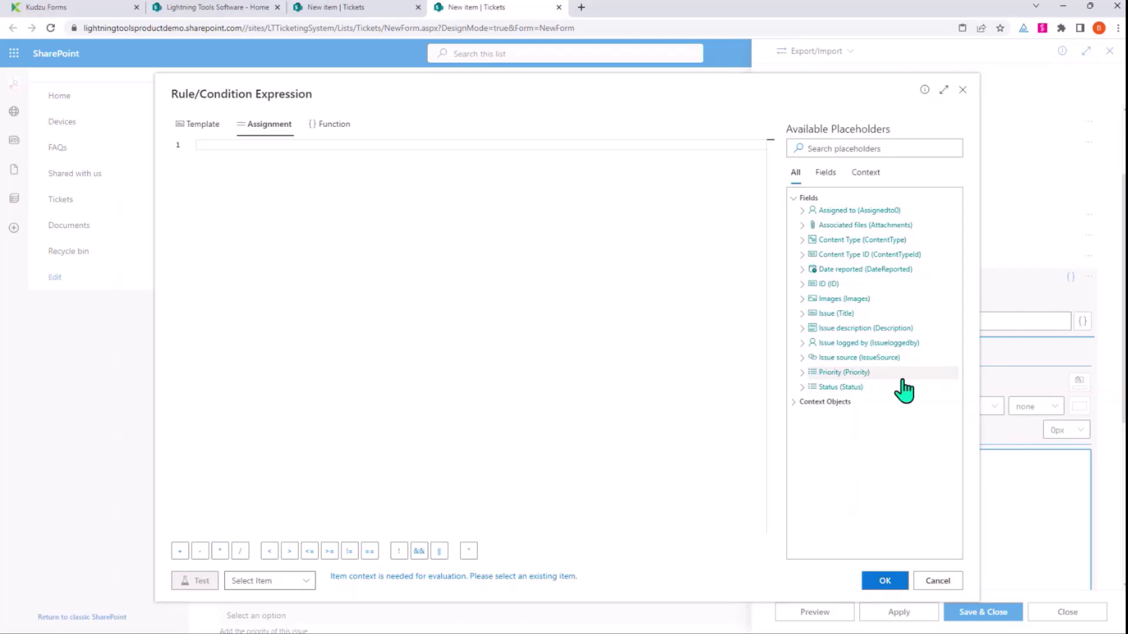
left_click(801, 388)
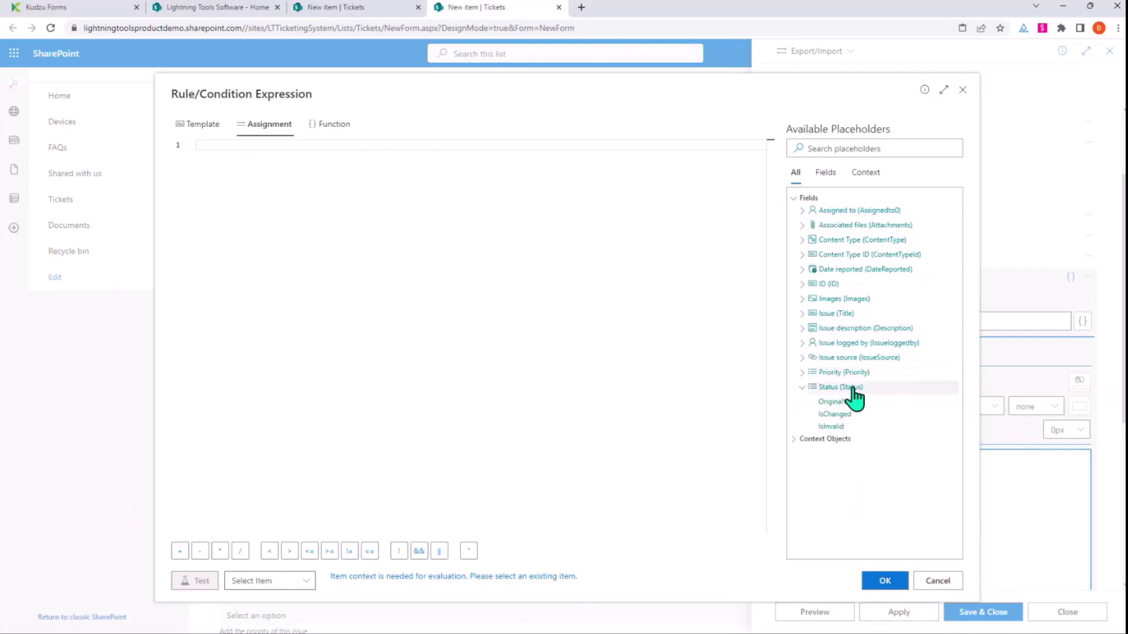
left_click(823, 388)
left_click(368, 551)
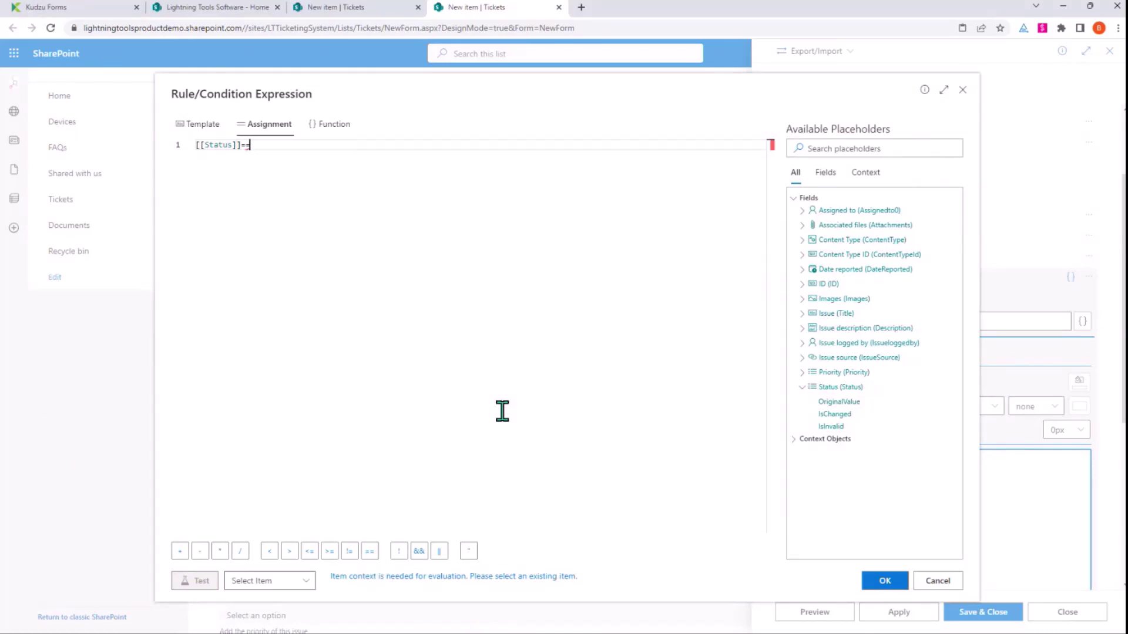
type("\"New\"")
left_click(884, 580)
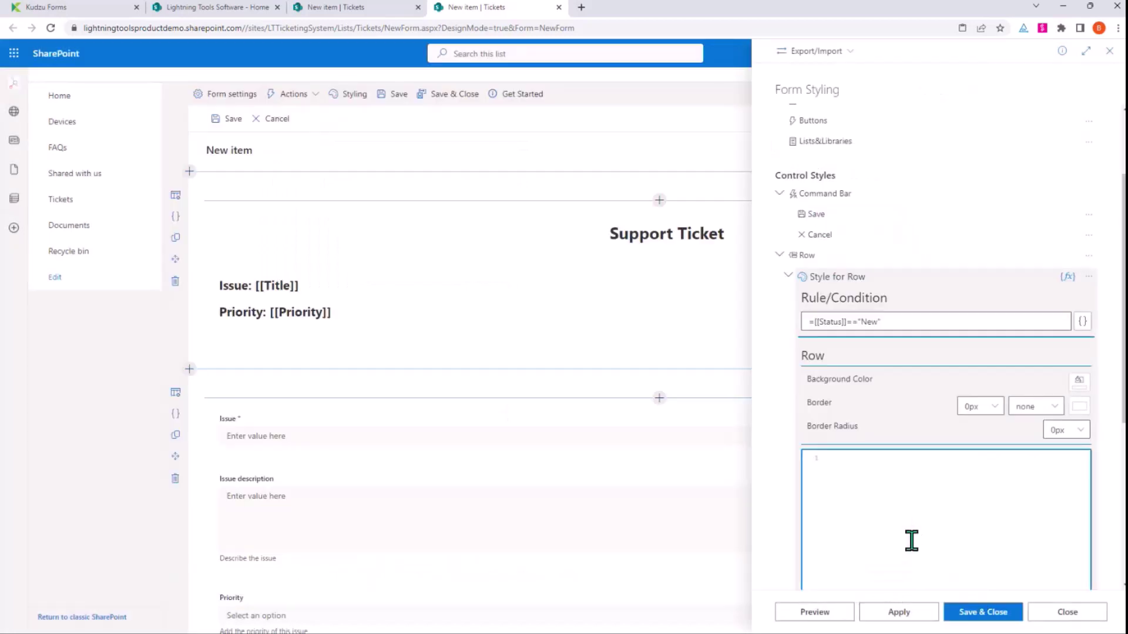
- Set the background color of the New-status row style to the light blue themeLighter theme color and preview it
left_click(1079, 381)
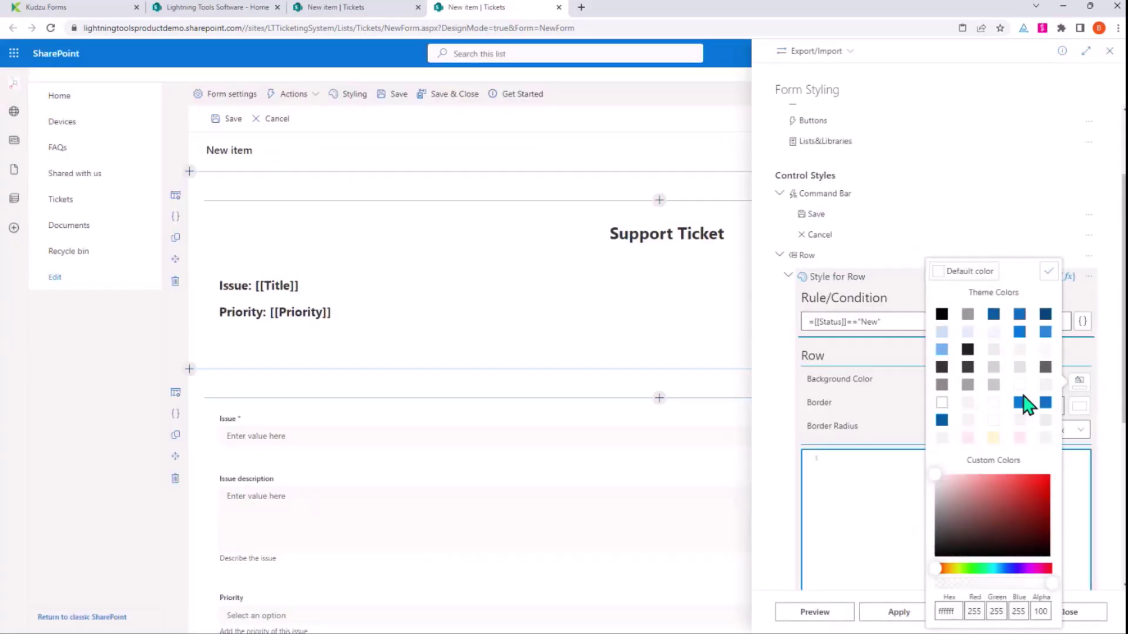
left_click(968, 332)
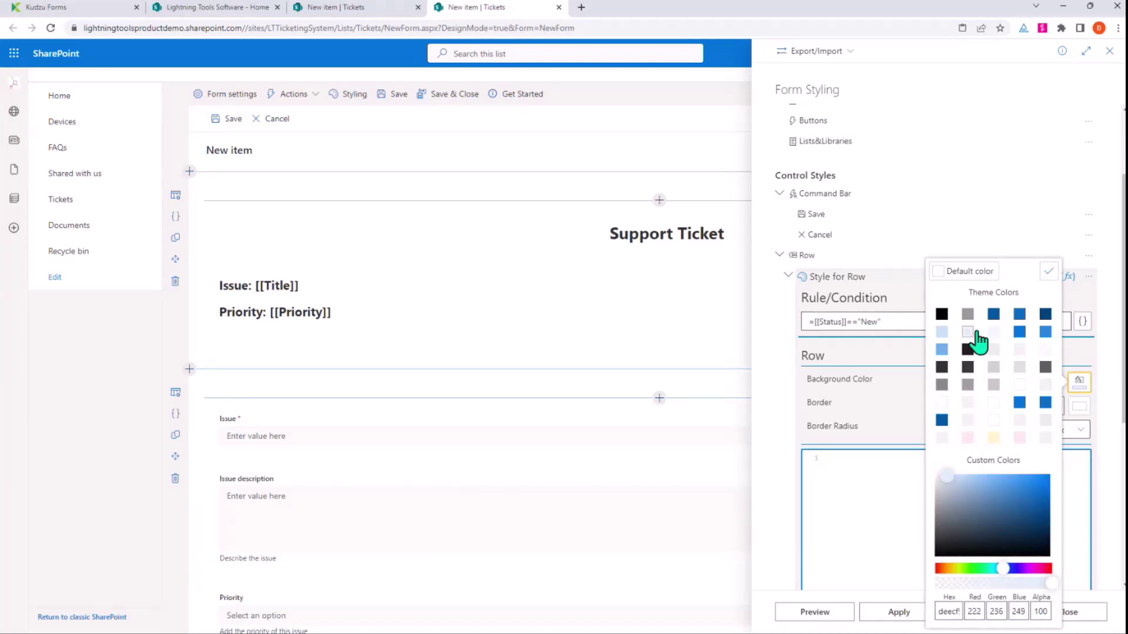
left_click(1049, 272)
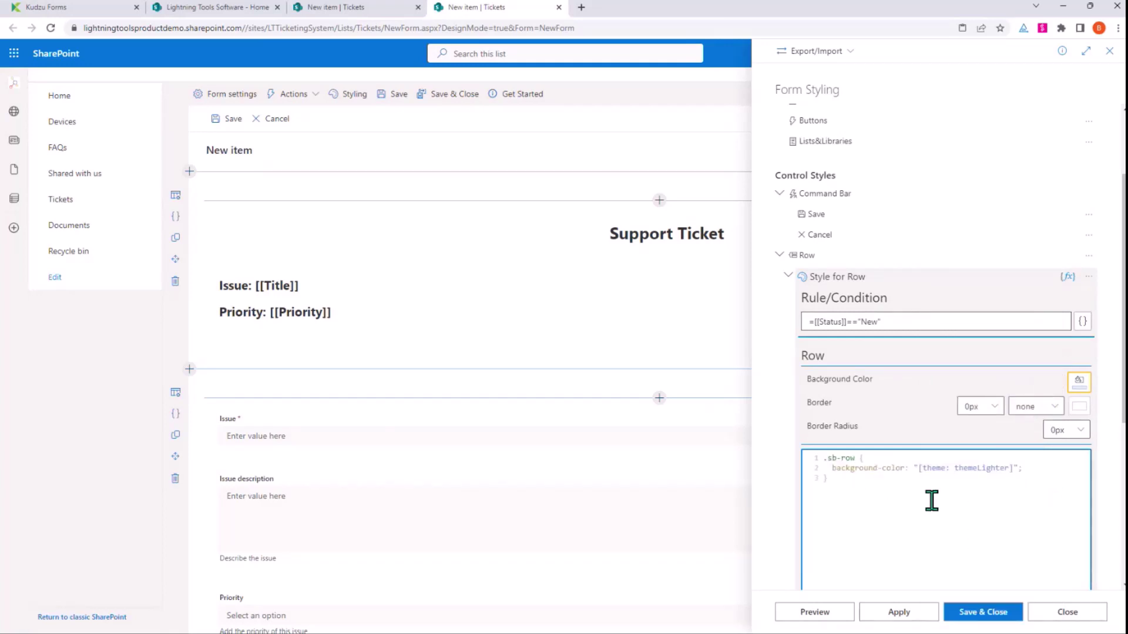
left_click(808, 614)
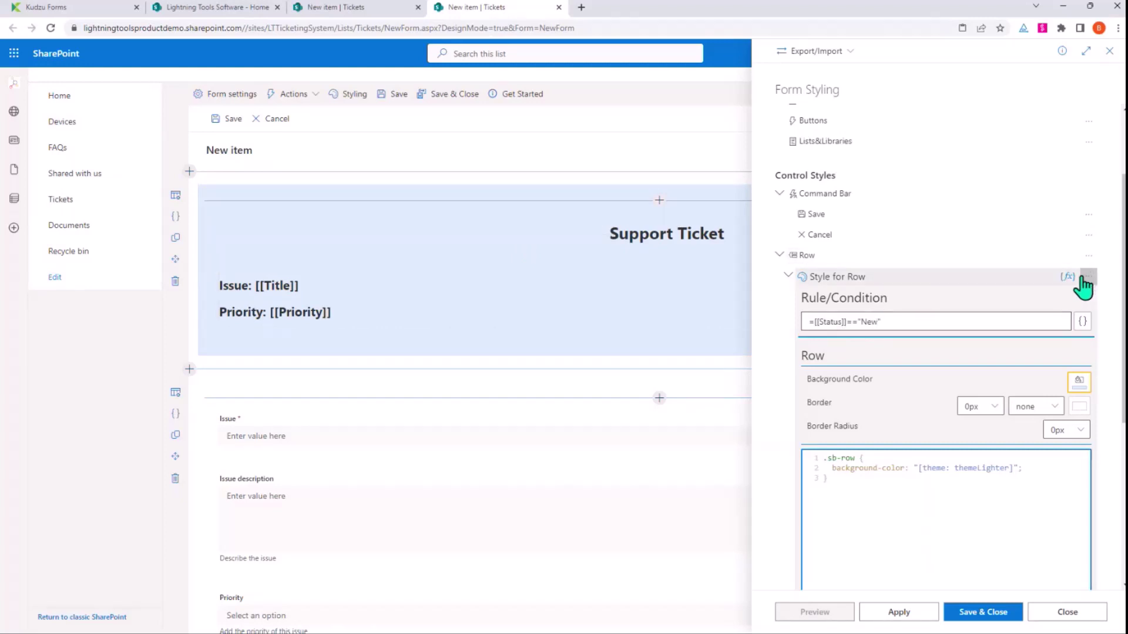
- Add a second style from scratch to the same row, reusing the first rule as =[[Status]]=="Completed"
left_click(1088, 260)
left_click(1066, 277)
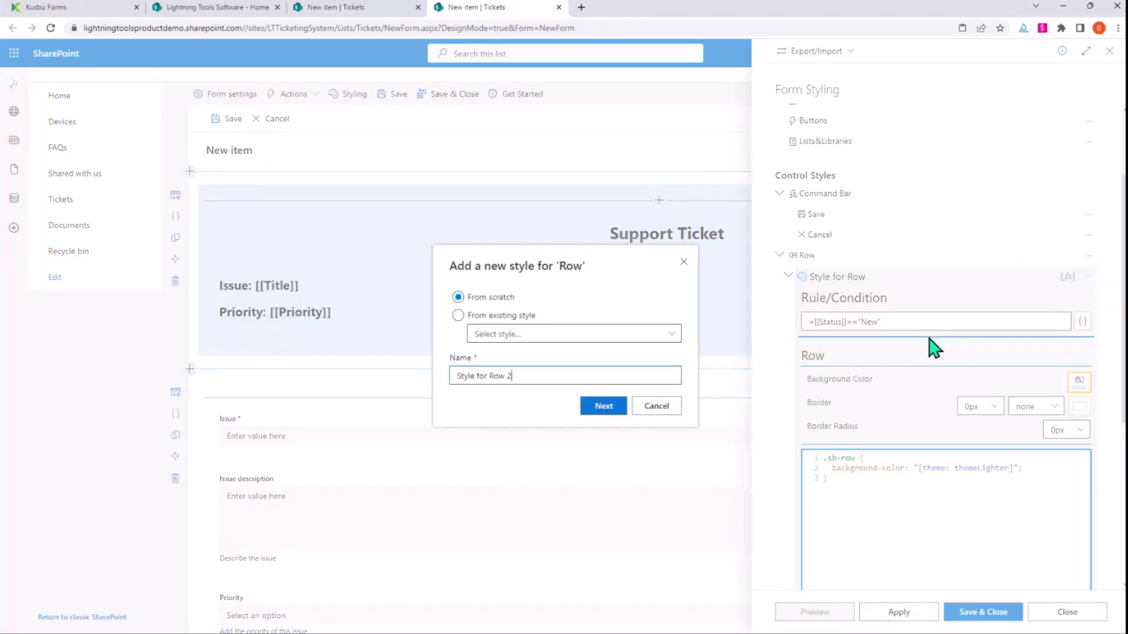
left_click(599, 406)
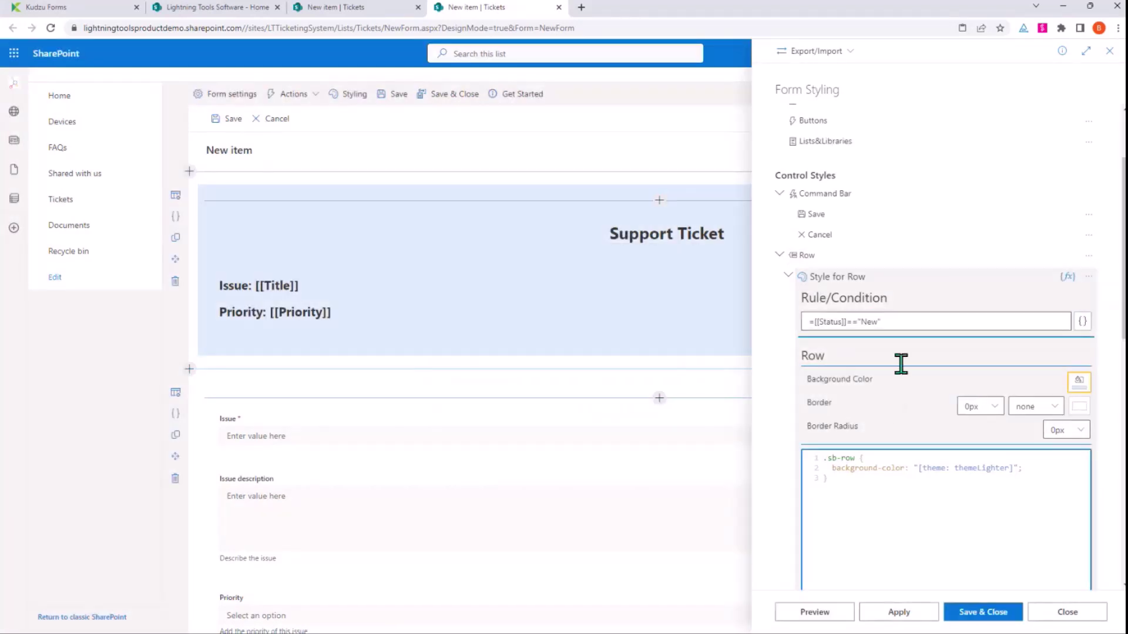
left_click_drag(884, 321, 767, 326)
key("ctrl+c")
scroll(959, 355, "down", 5)
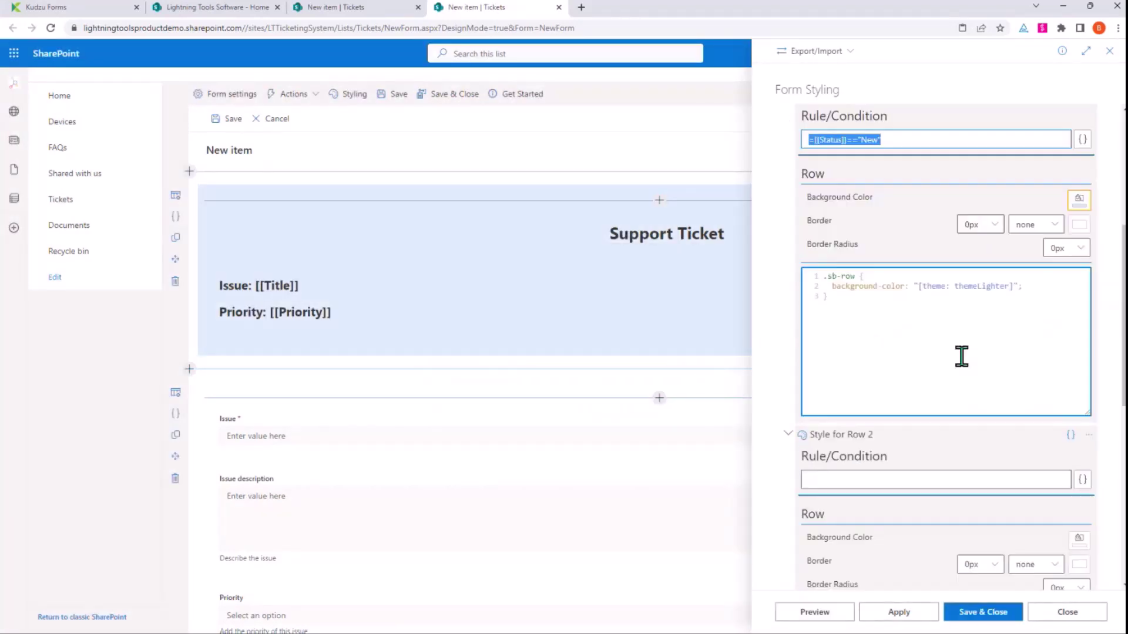
left_click(933, 309)
key("ctrl+v")
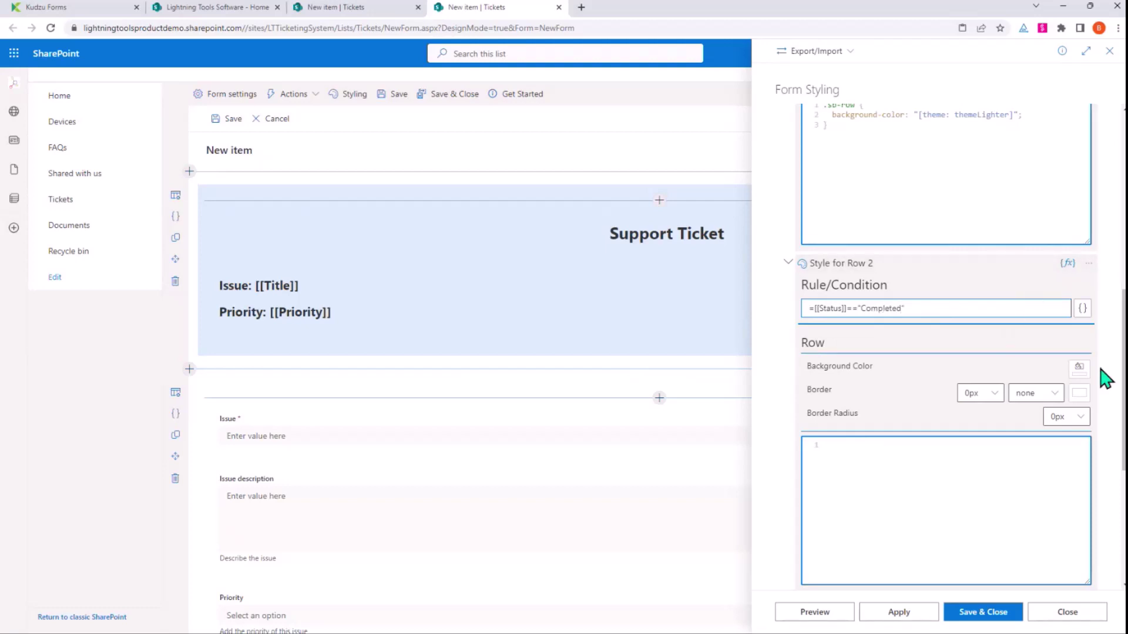
- Give the Completed-status row style the custom green background #ace08c, preview it, and save and close the form styling
left_click(1064, 384)
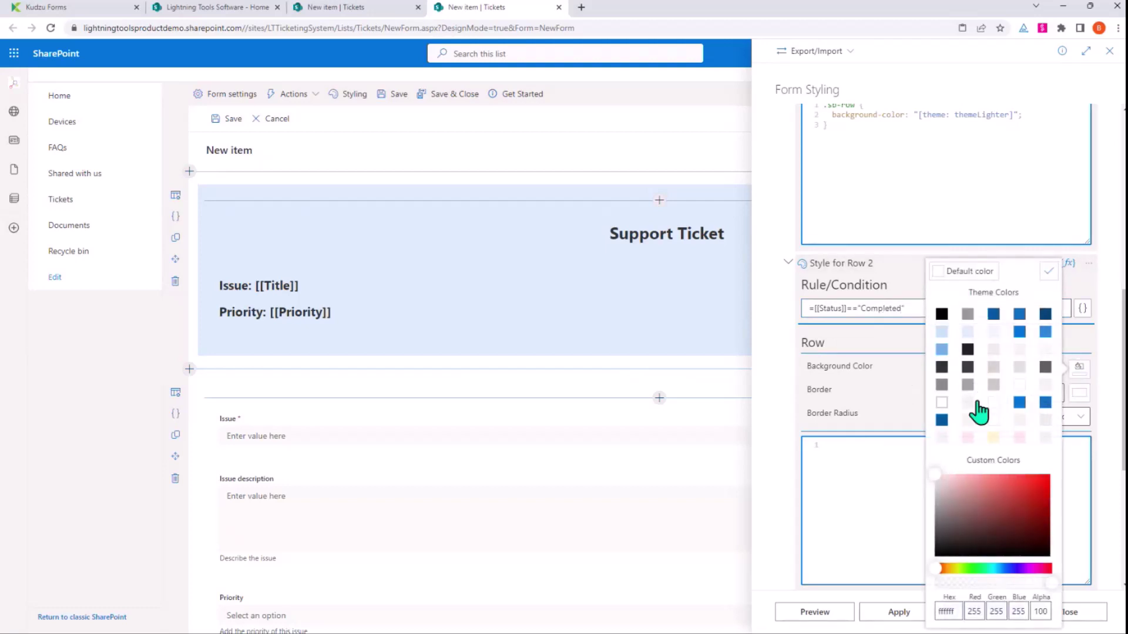
left_click(966, 568)
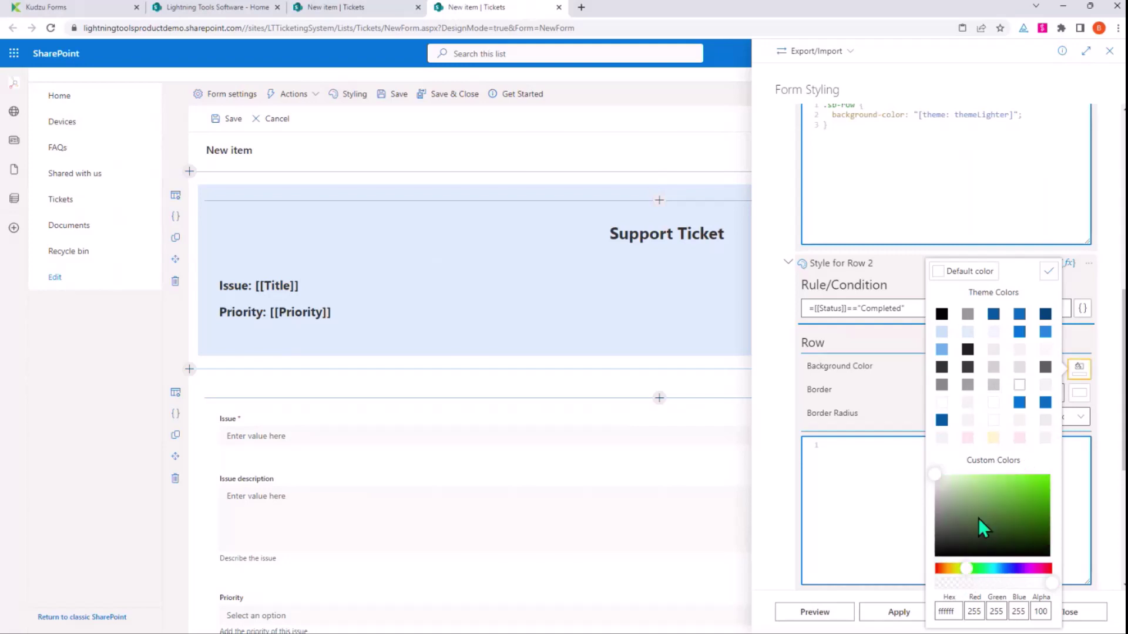
left_click(978, 484)
left_click(1048, 271)
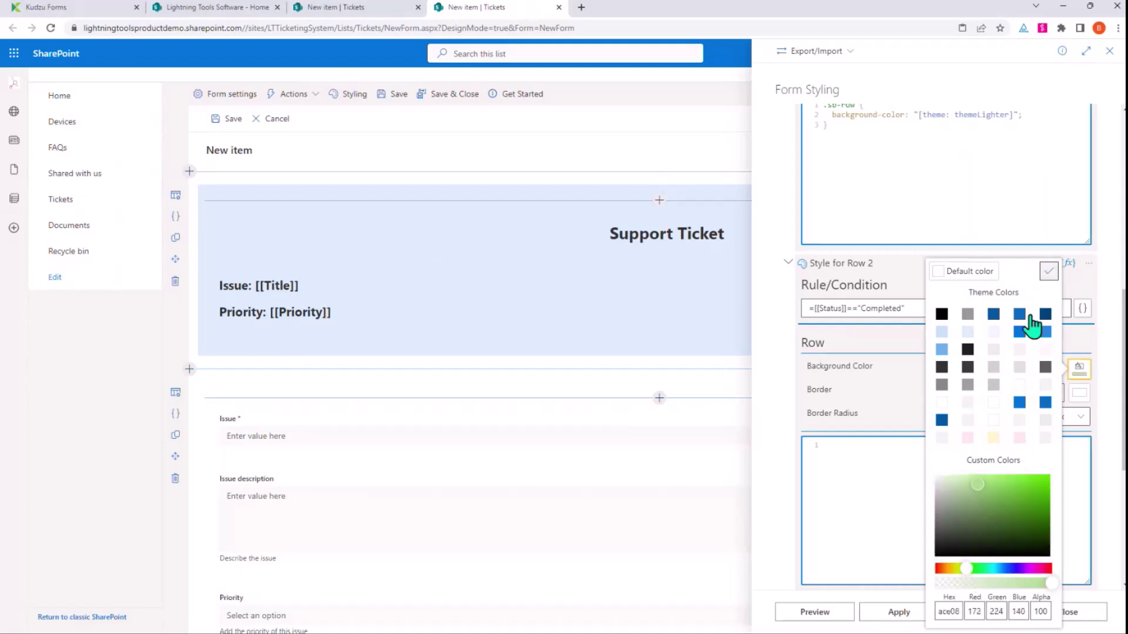
left_click(841, 613)
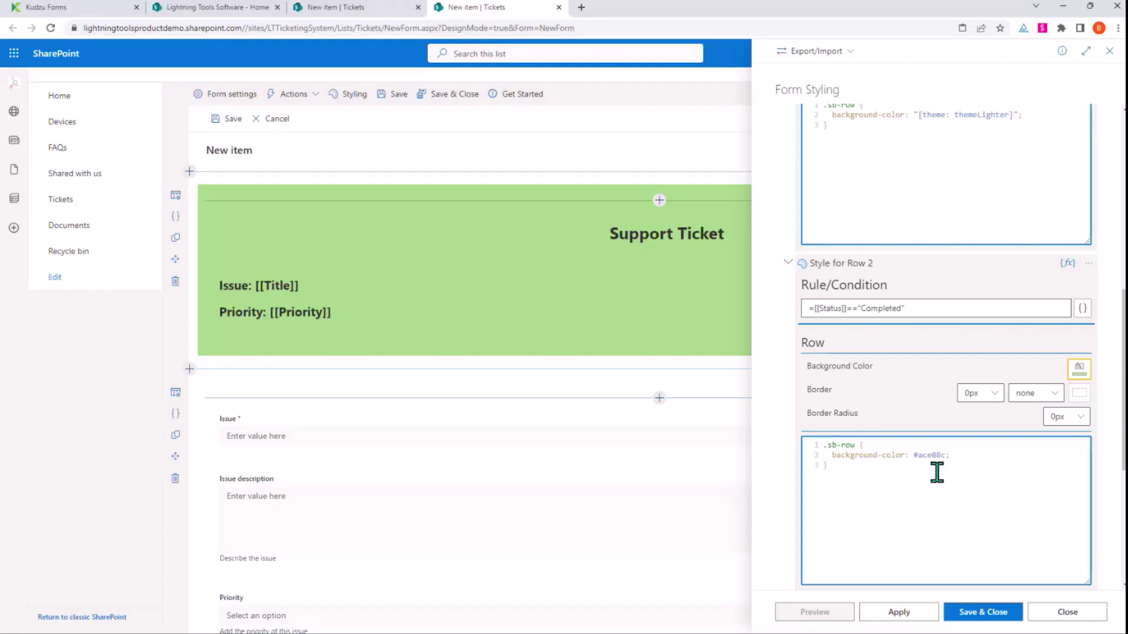
scroll(936, 470, "down", 5)
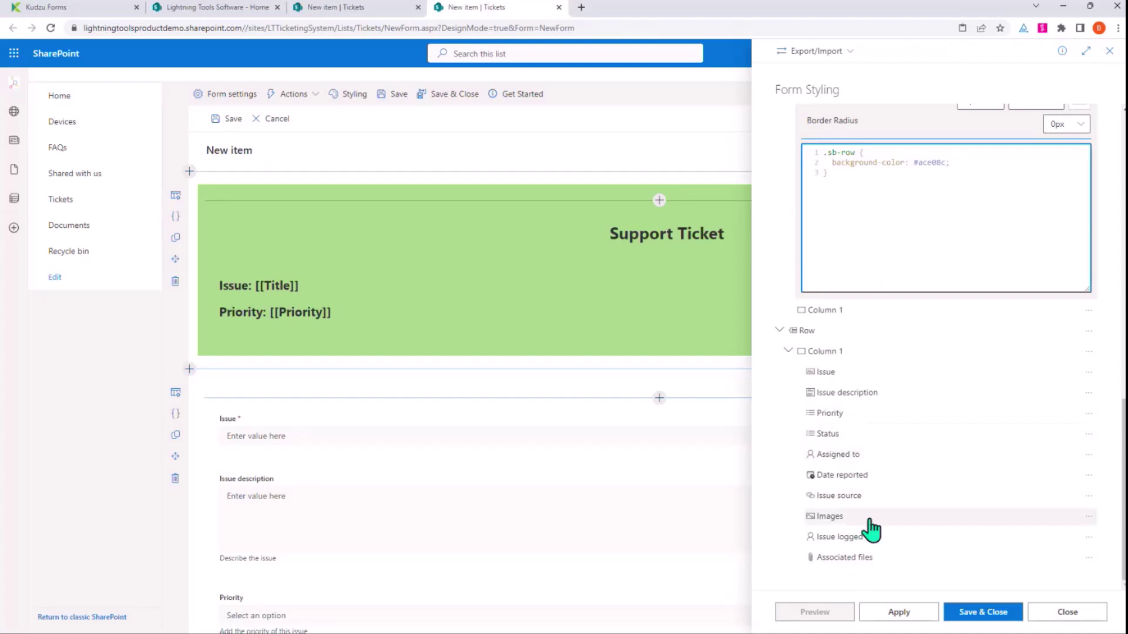
left_click(1014, 615)
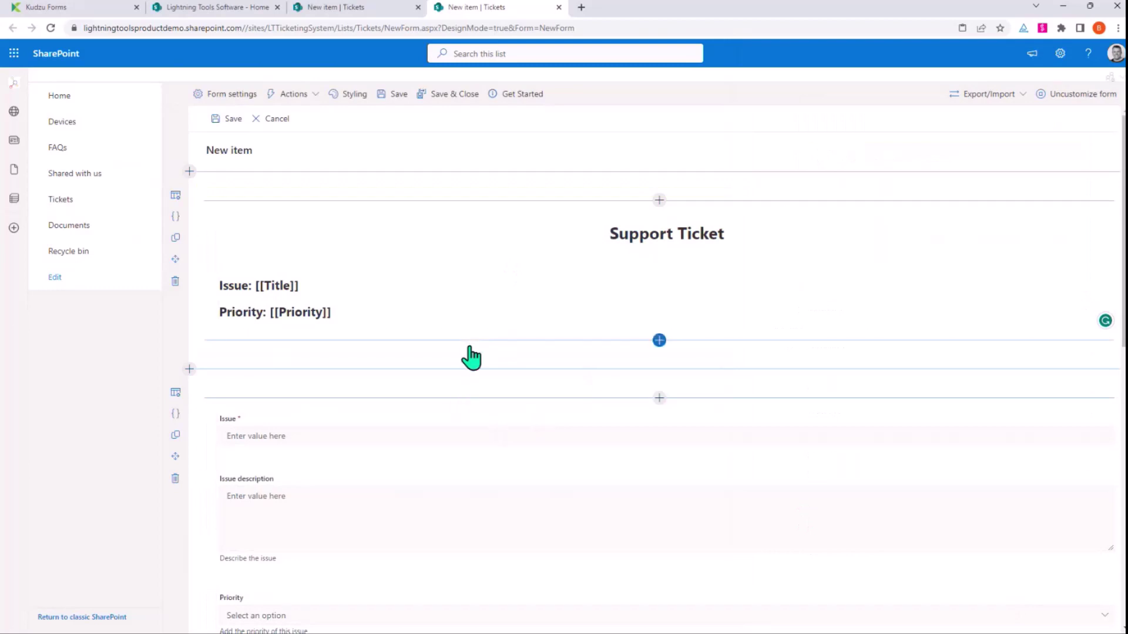
- Insert a Tabs control above the Issue field in the second row
scroll(514, 390, "down", 2)
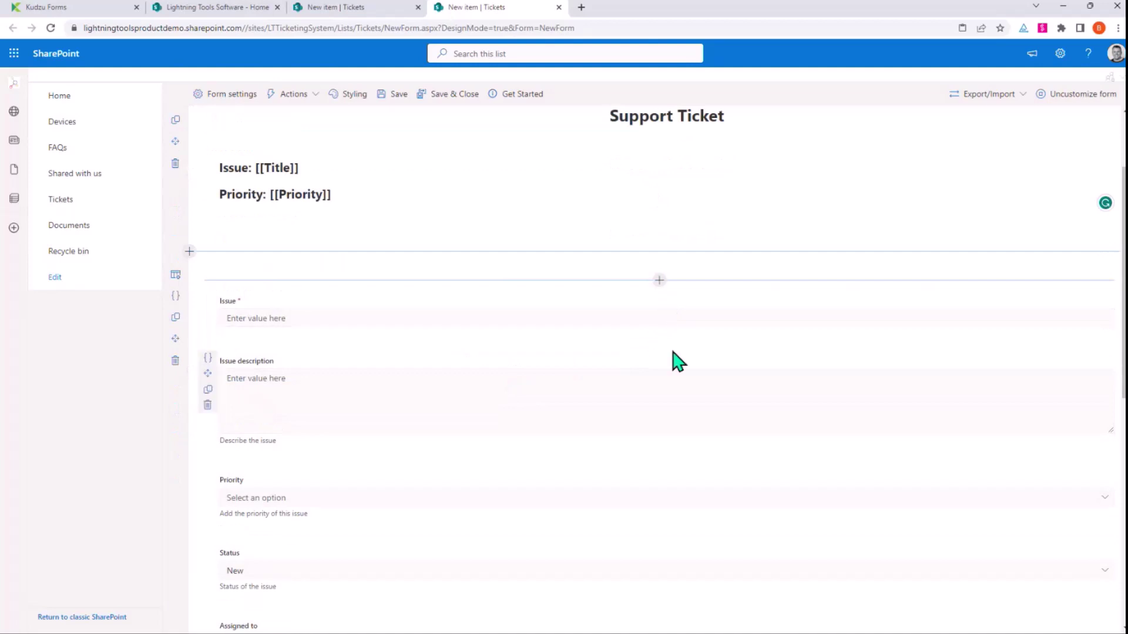
left_click(659, 281)
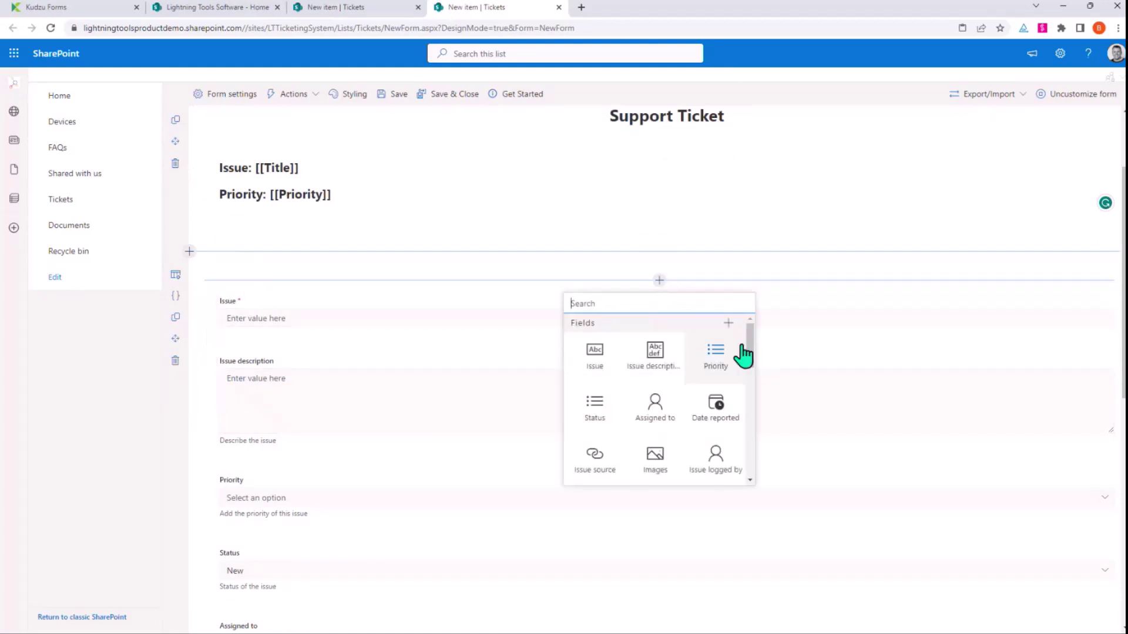
left_click_drag(750, 352, 754, 411)
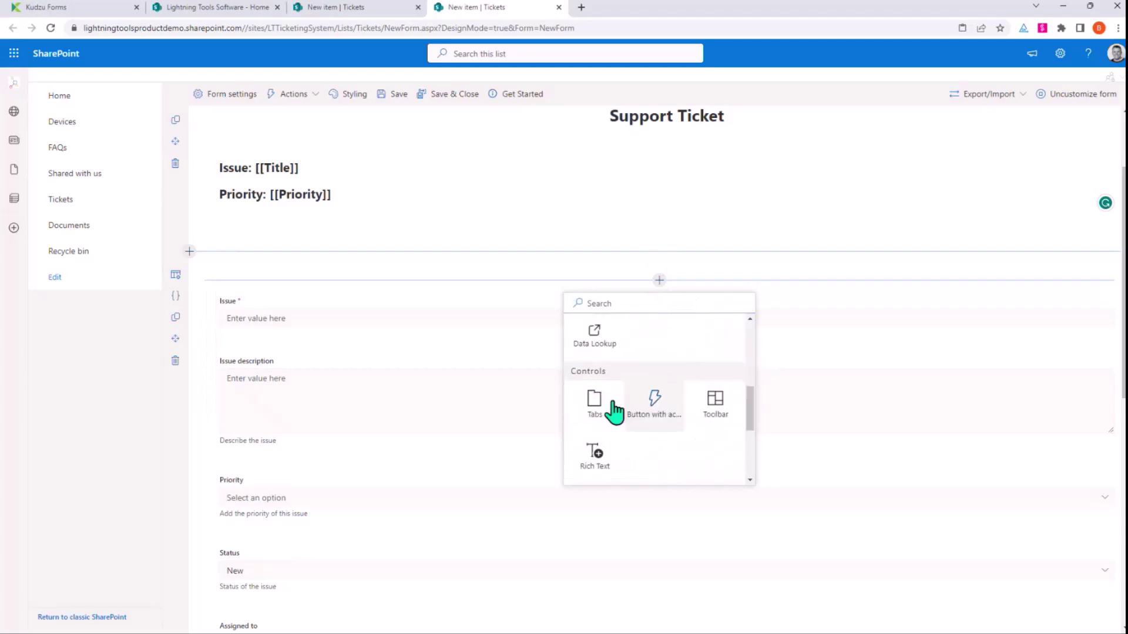
left_click(594, 414)
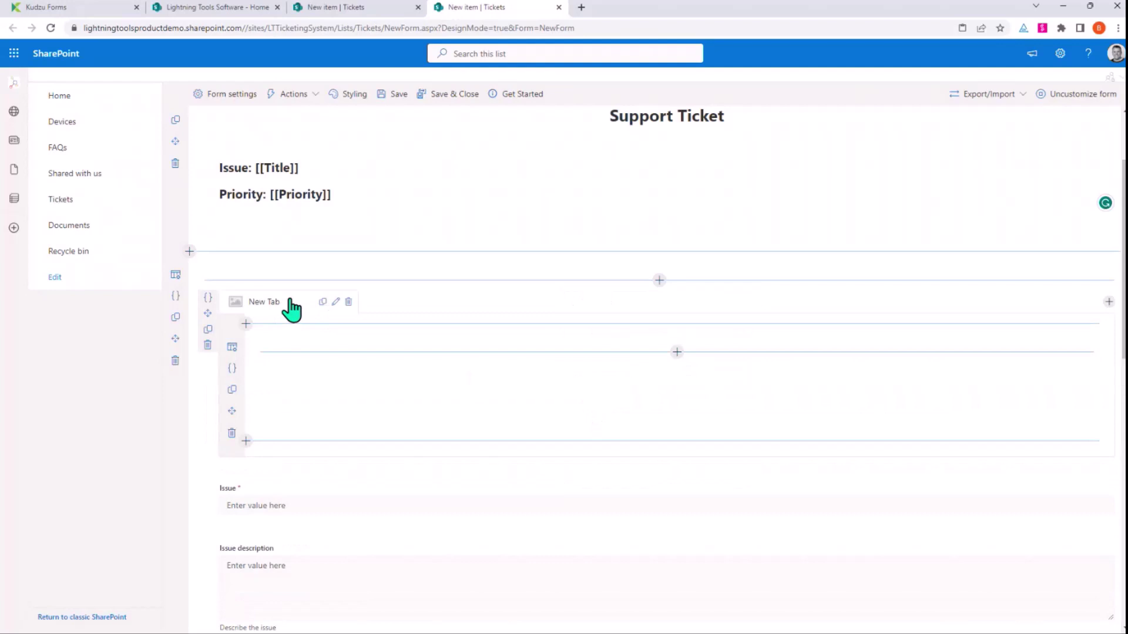
- Name the first tab "Ticket Information" and give it the single ticket icon found by searching for "ticket"
left_click(336, 302)
left_click_drag(1001, 116, 928, 136)
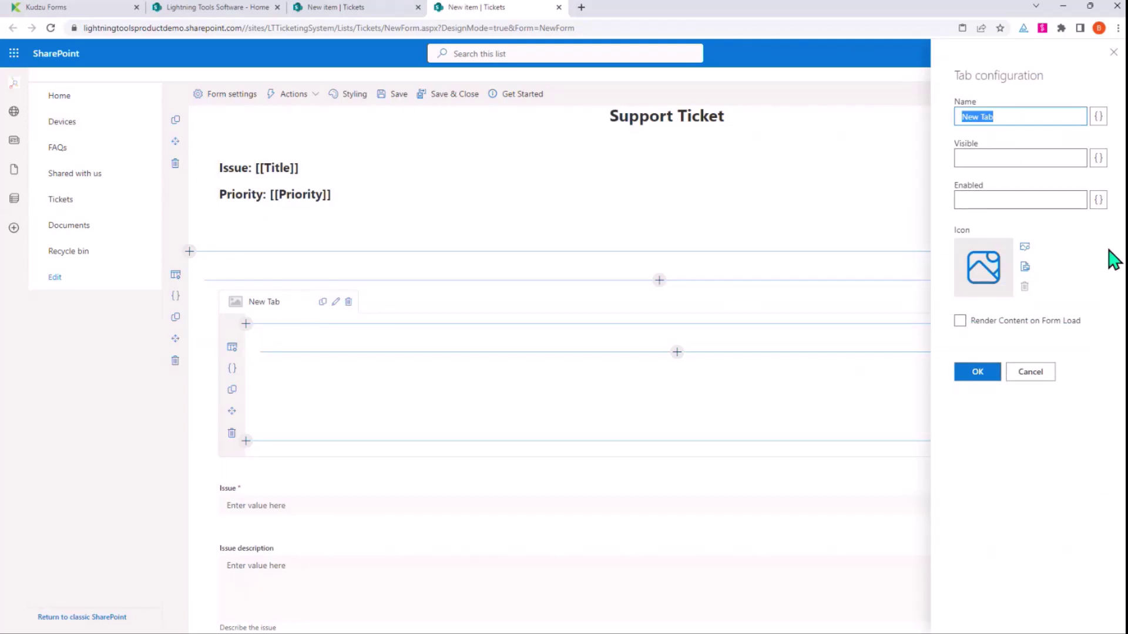
type("Ticket Information")
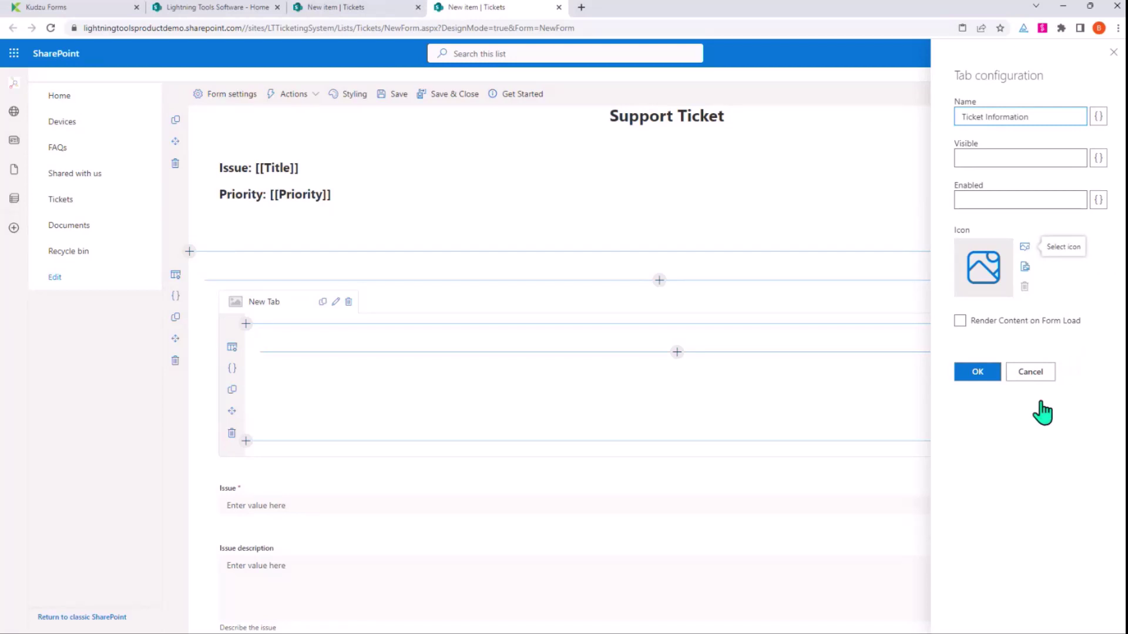
left_click(1025, 247)
type("t")
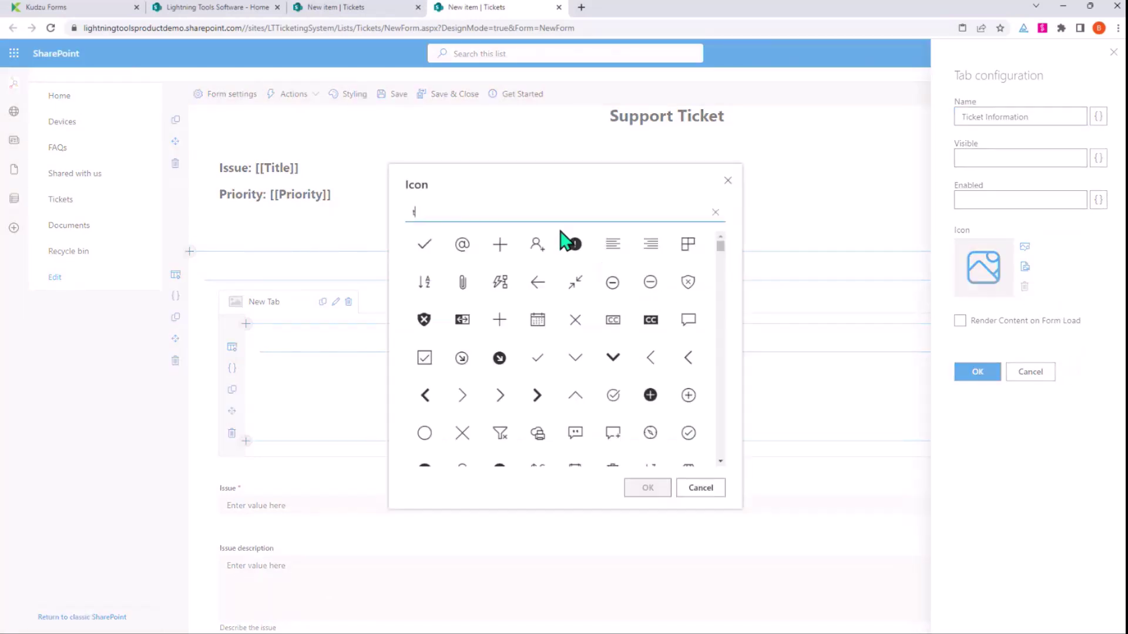
type("icket")
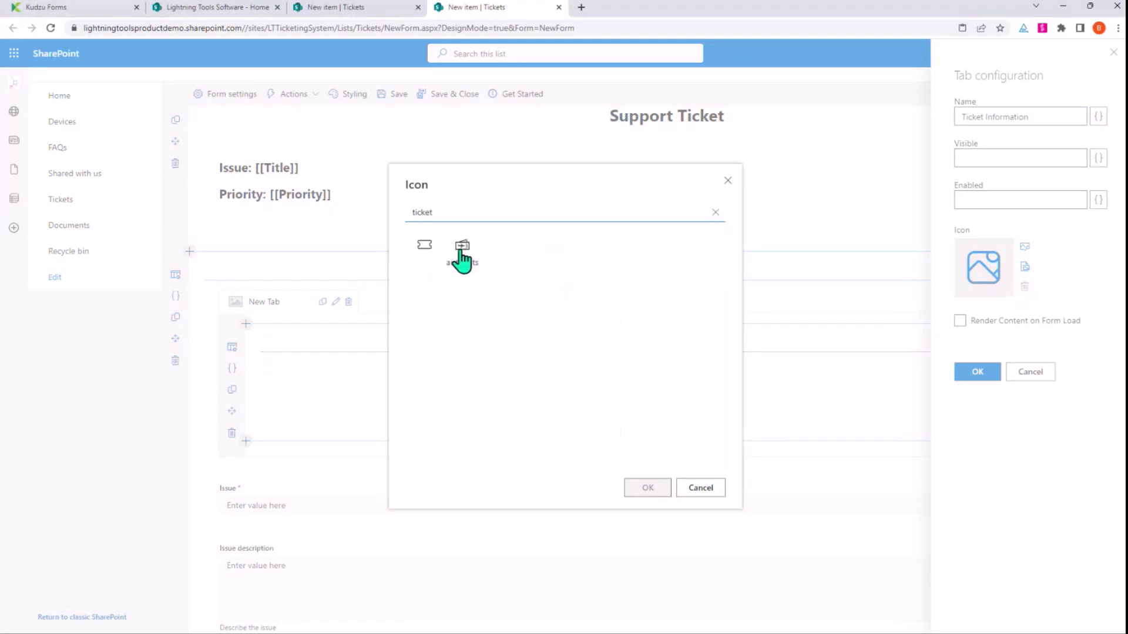
left_click(424, 244)
left_click(664, 492)
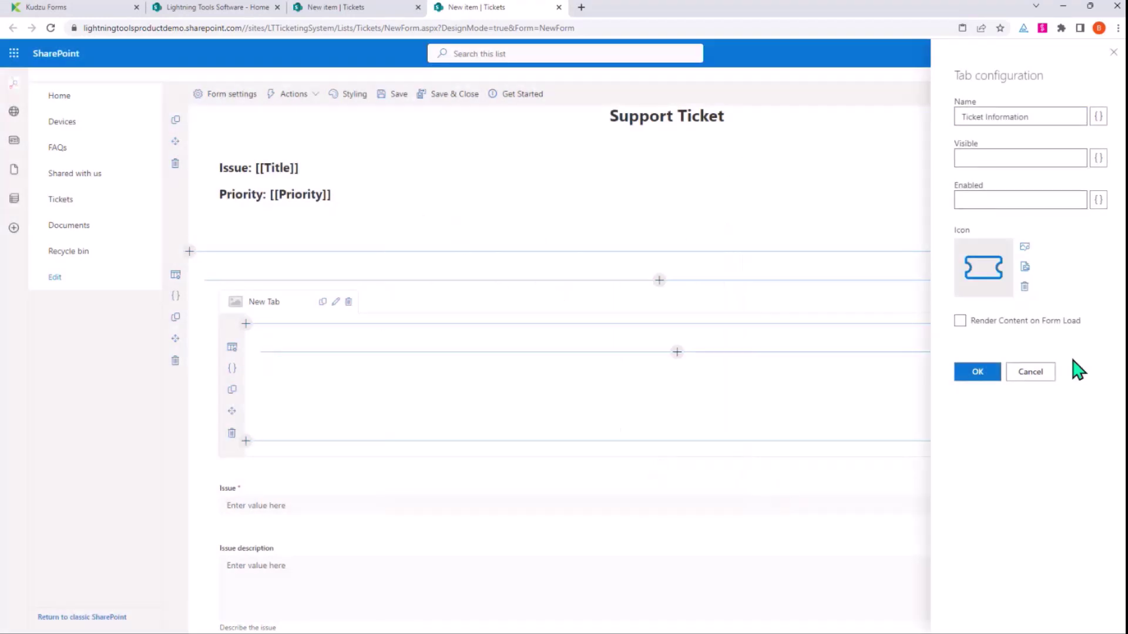
left_click(977, 371)
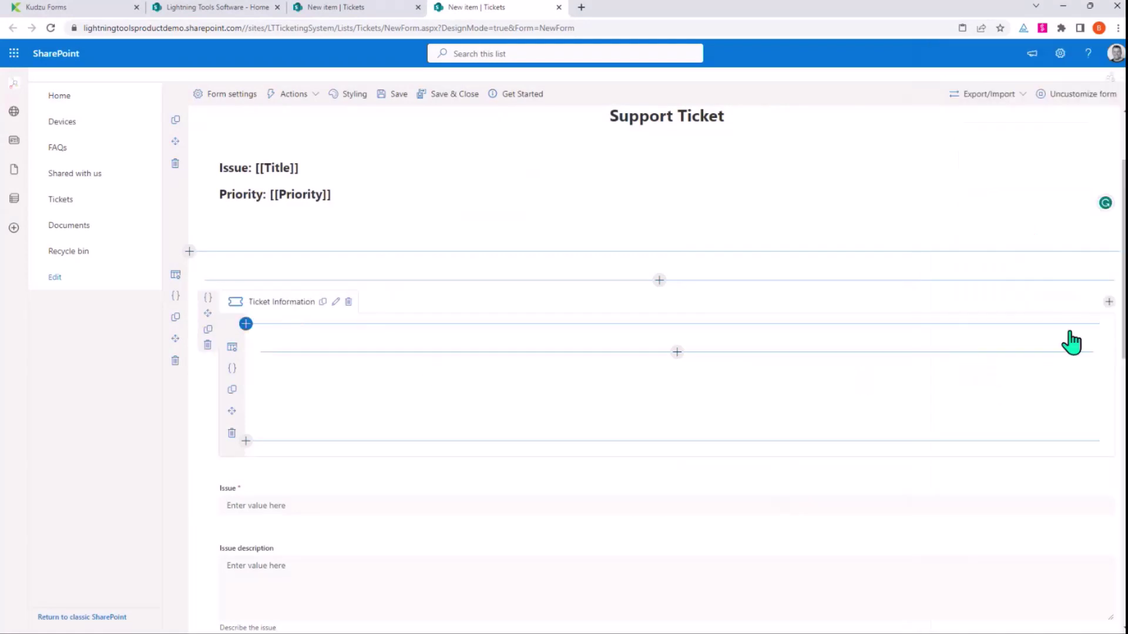
- Add three more tabs, name the one after Ticket Information "Ticket History" and give it the alignleft icon
left_click(1108, 302)
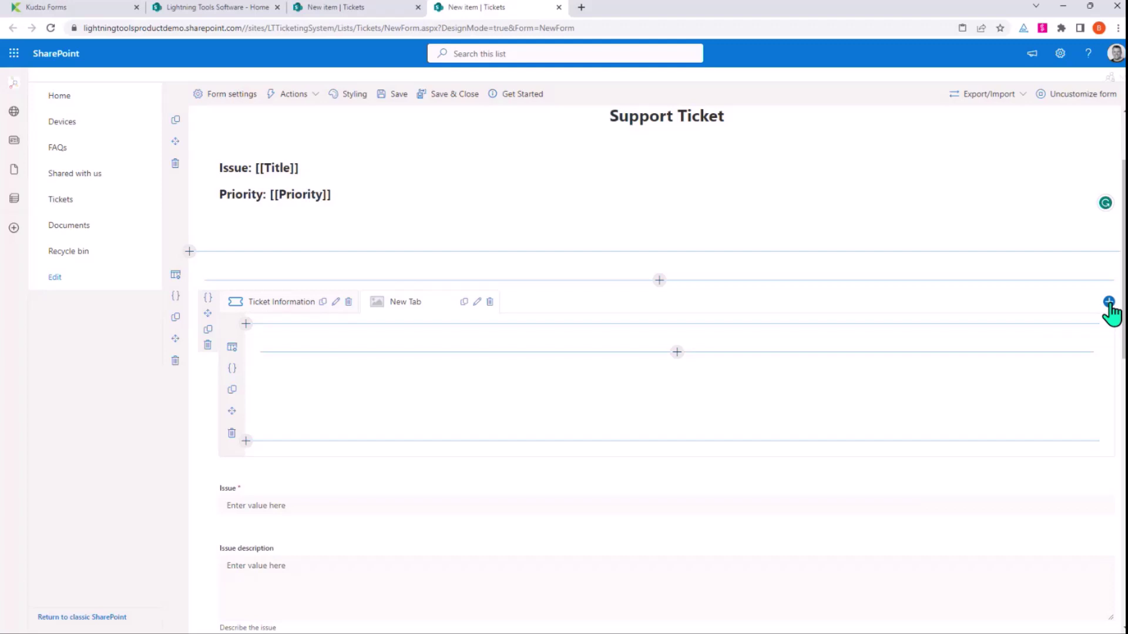
left_click(1108, 302)
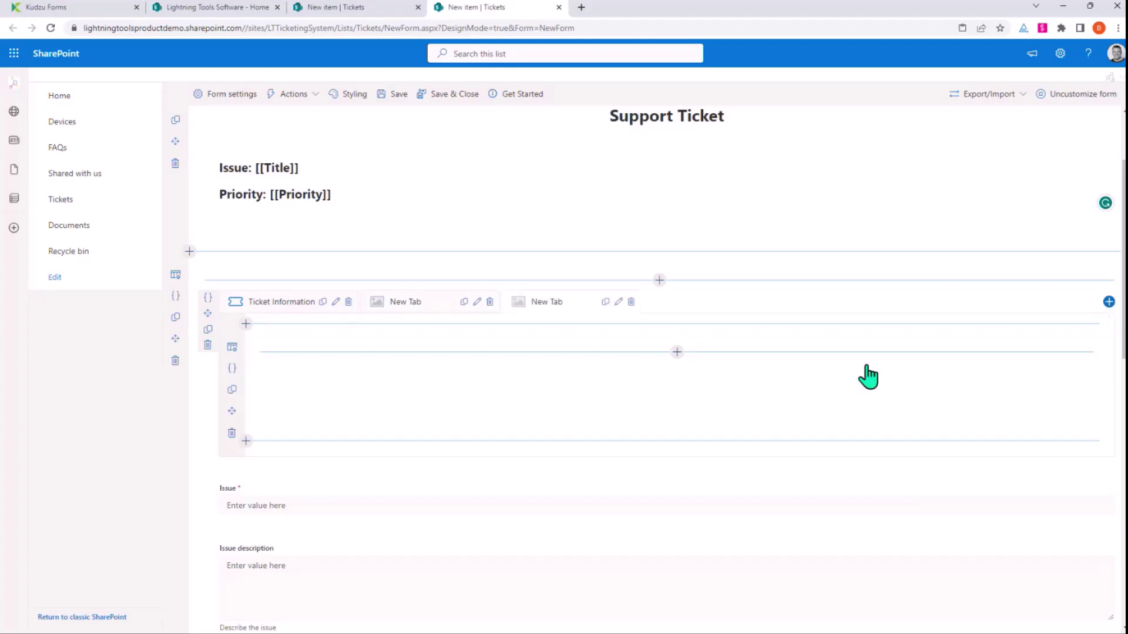
left_click(477, 303)
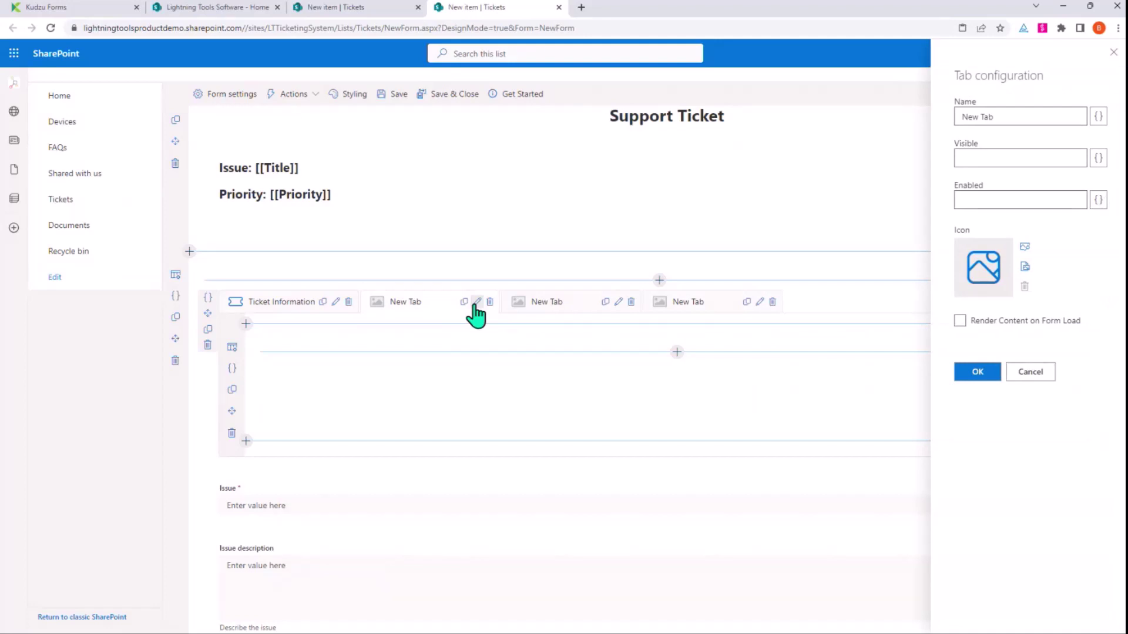
triple_click(1031, 116)
type("Ticket History")
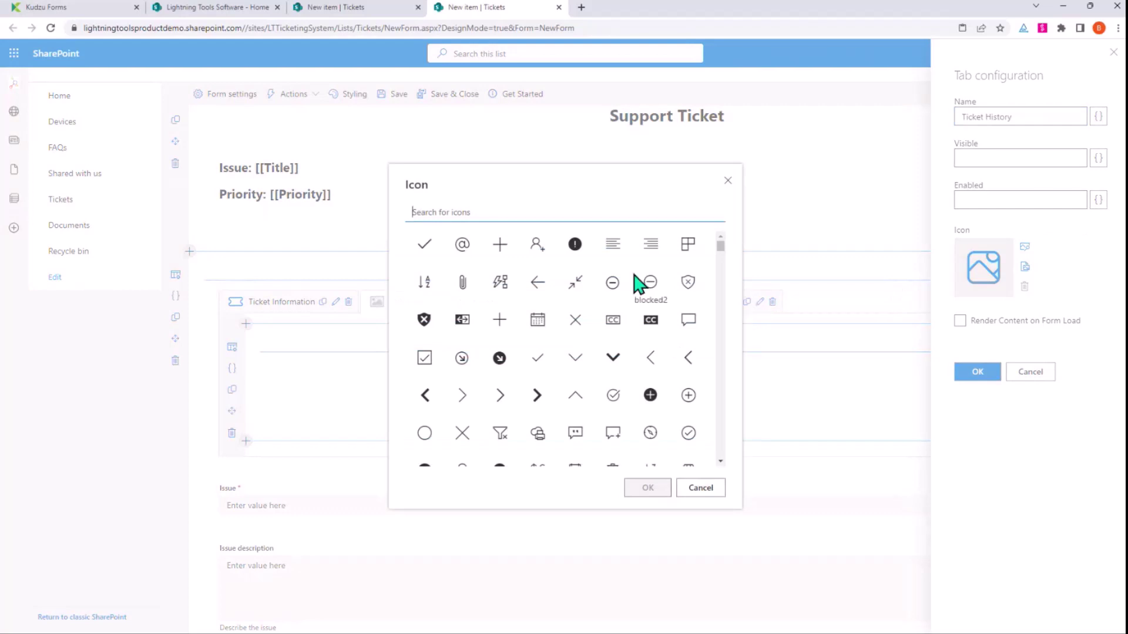
left_click(648, 488)
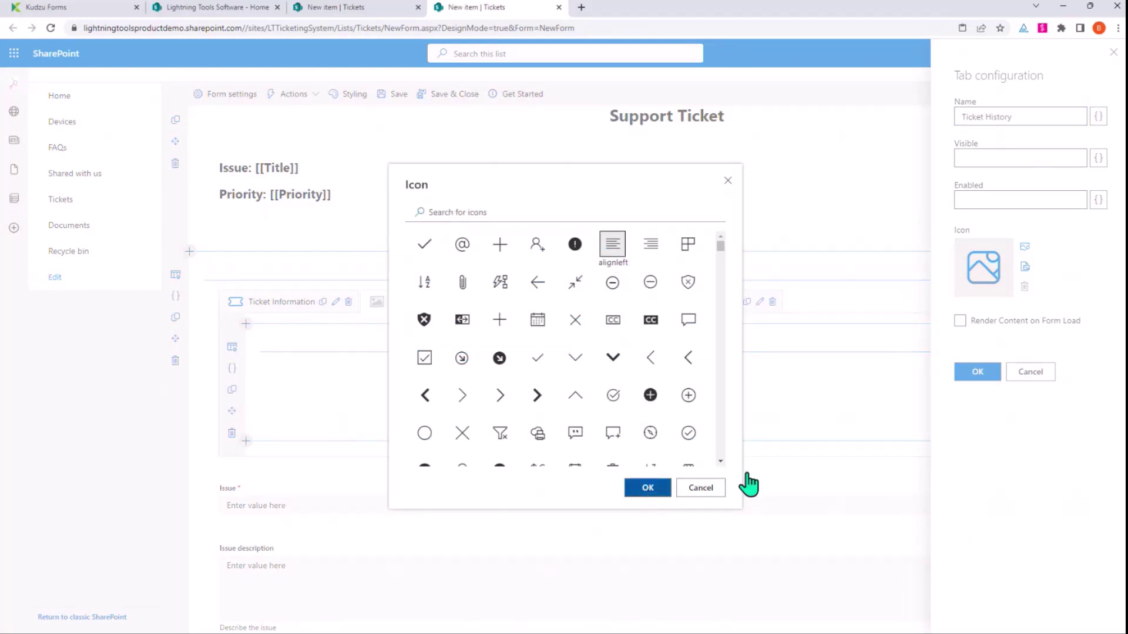
left_click(991, 376)
- Rename the tab following Ticket History as "Manager"
left_click(618, 302)
triple_click(1005, 117)
type("Manager")
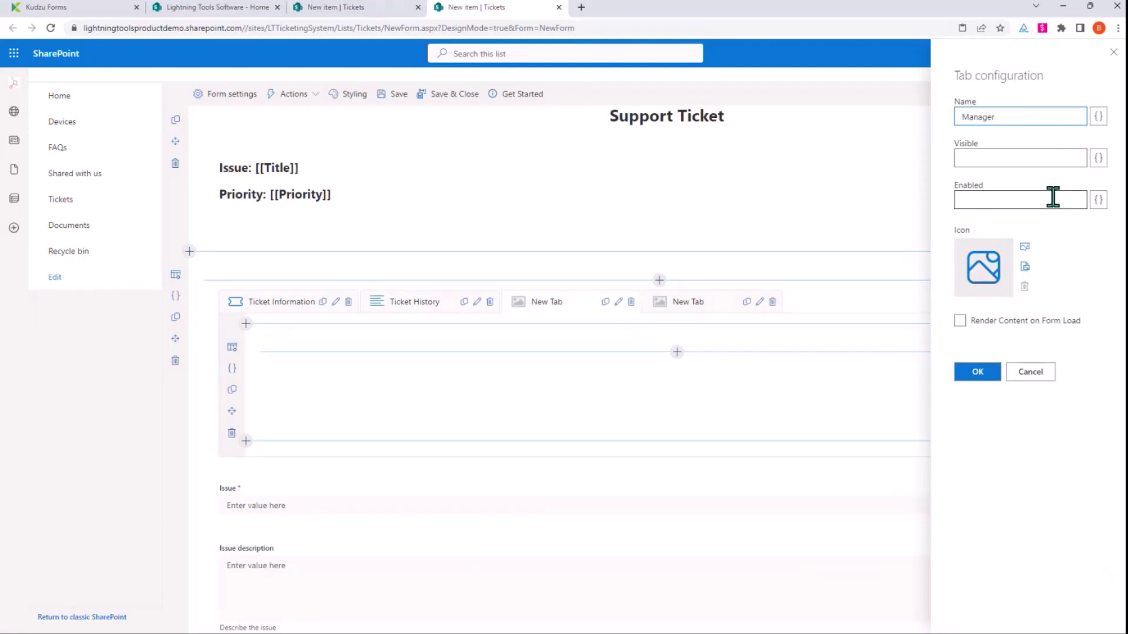
- Set the Manager tab's Enabled condition to the User IsMemberOfGroup placeholder, using the helpdesk managers group as the group name
left_click(1098, 199)
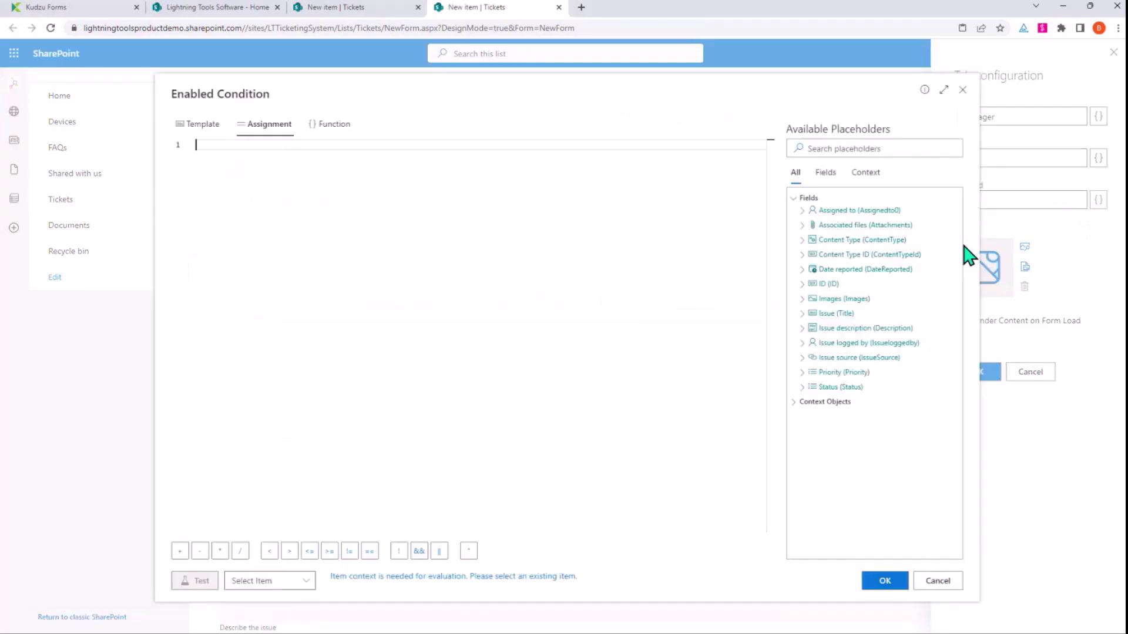
left_click(794, 402)
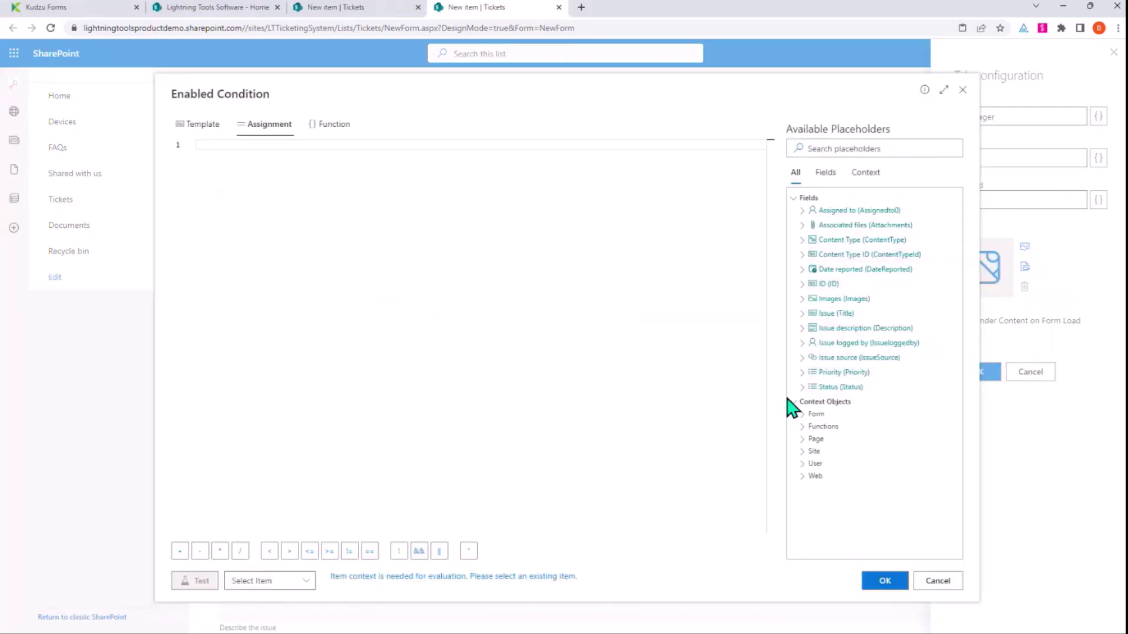
left_click(802, 464)
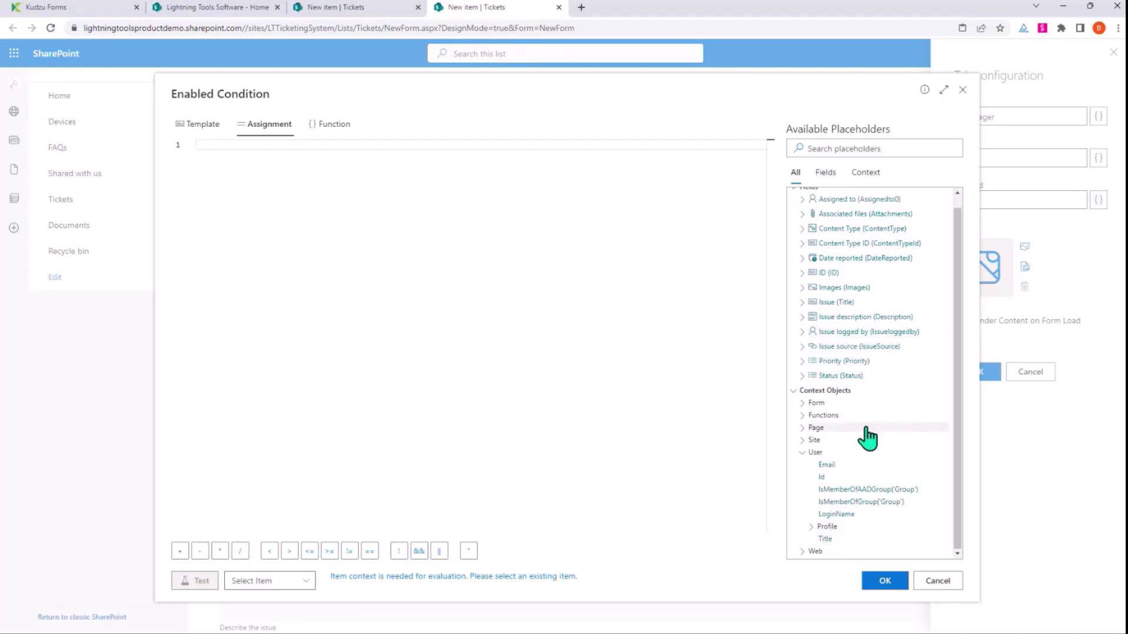
left_click(864, 502)
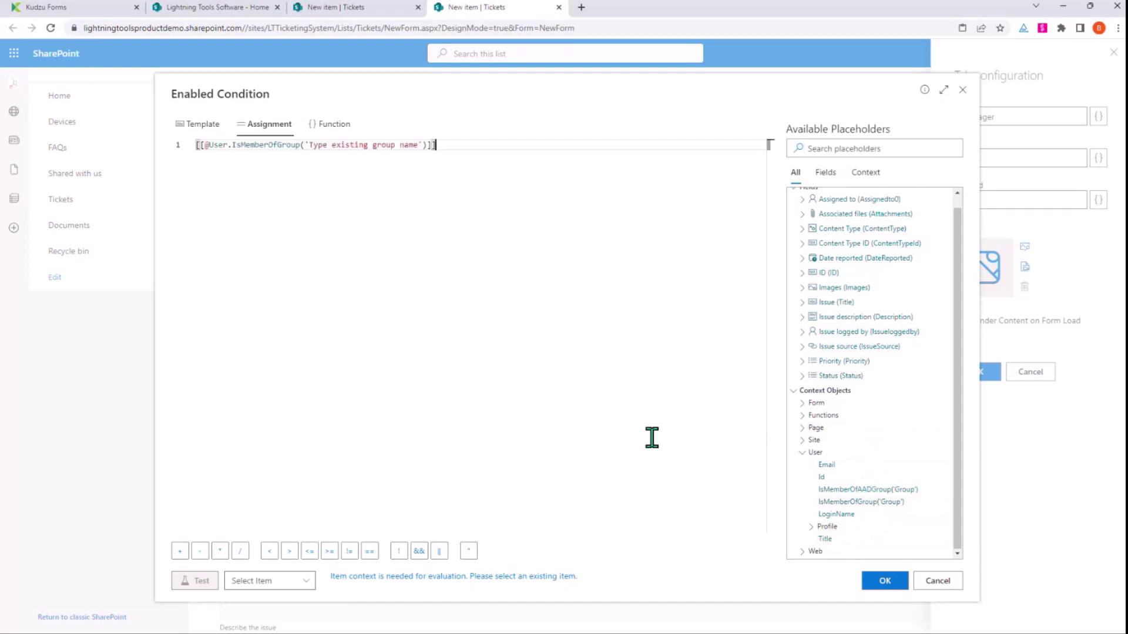
left_click_drag(417, 145, 310, 145)
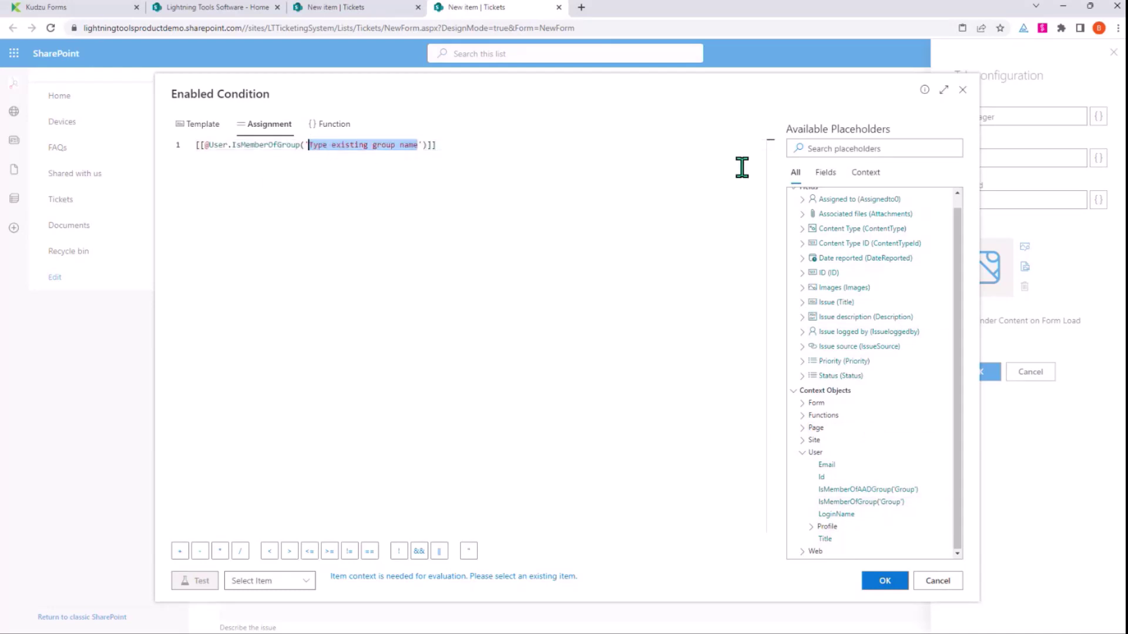
type("Helpdesk")
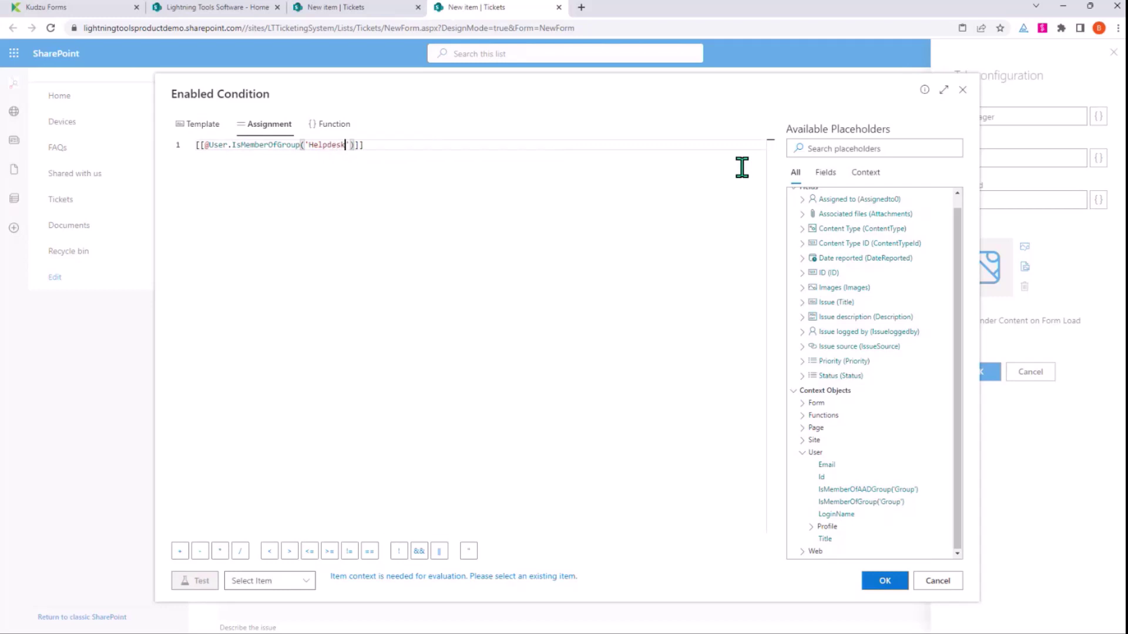
type("gers")
key("End")
left_click(880, 580)
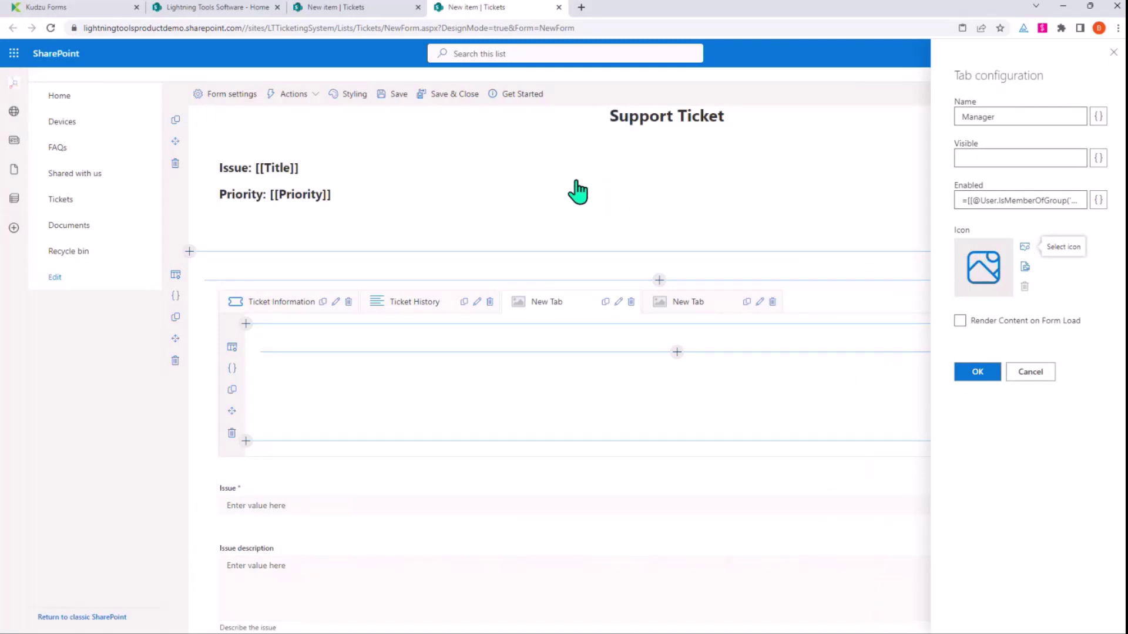
- Give the Manager tab the addfriend icon and apply its tab configuration
left_click(537, 247)
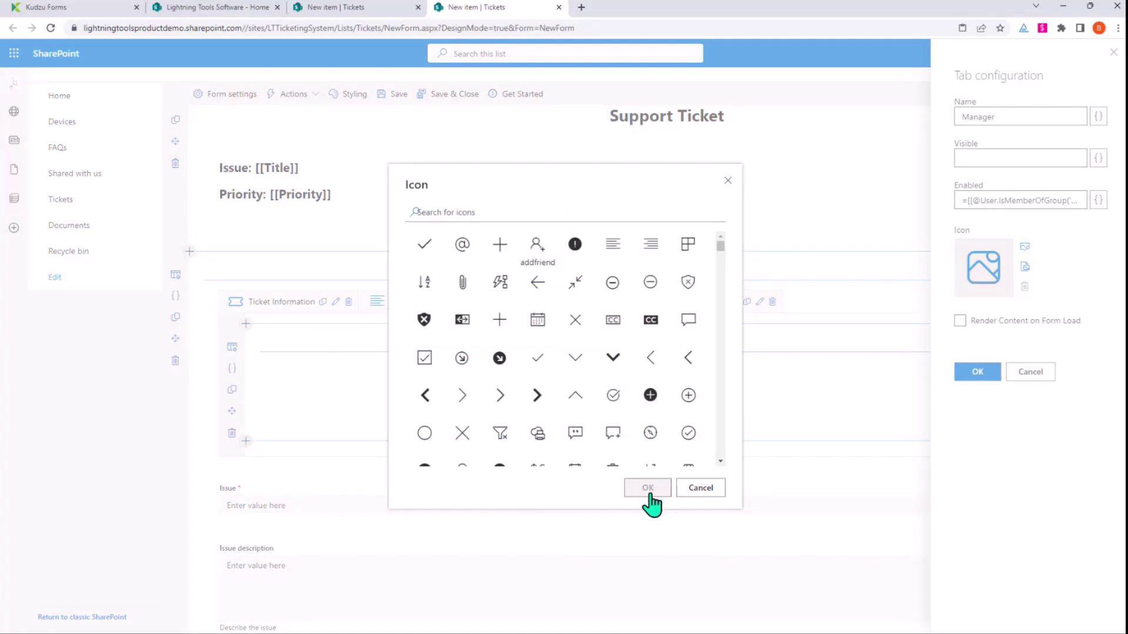
left_click(647, 488)
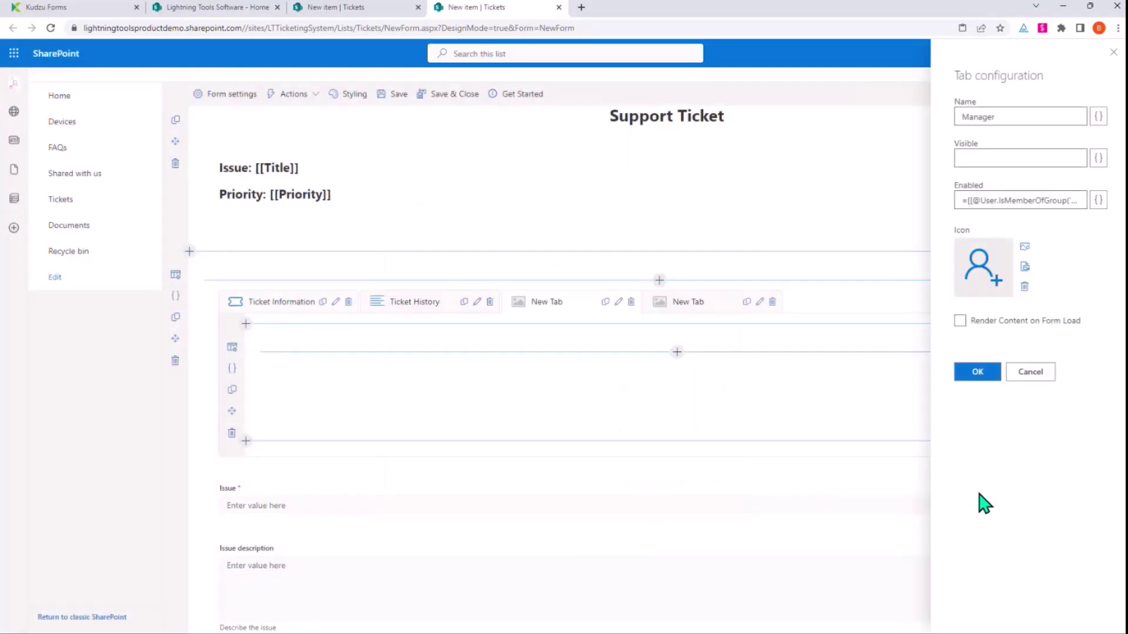
left_click(977, 374)
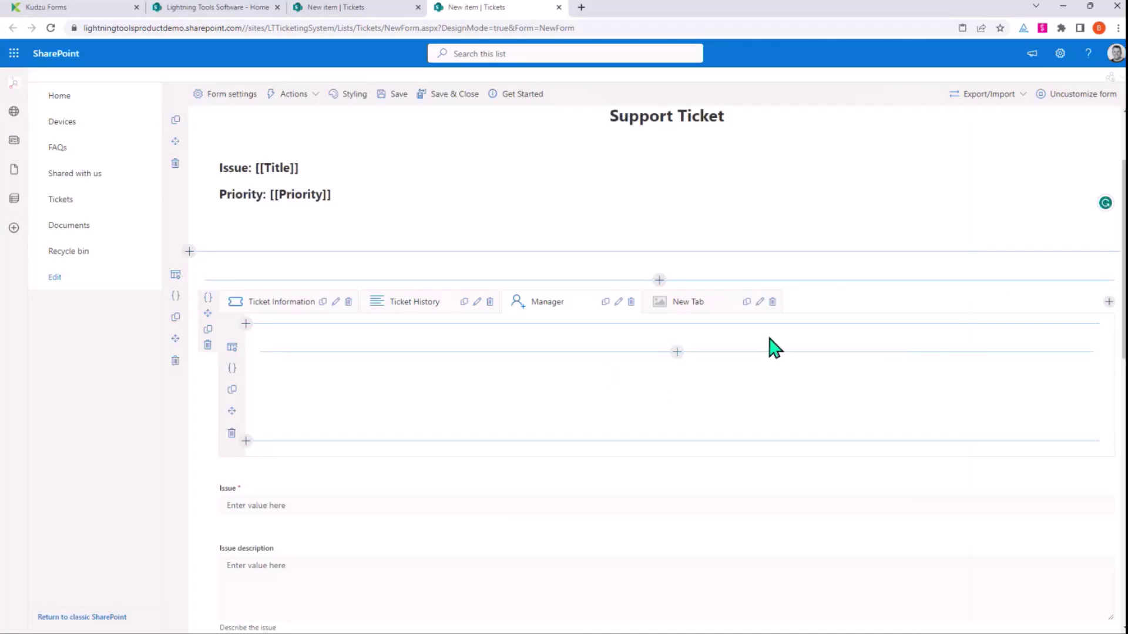
- Name the last tab "Details", give it the alignright icon and apply the tab configuration
left_click(759, 301)
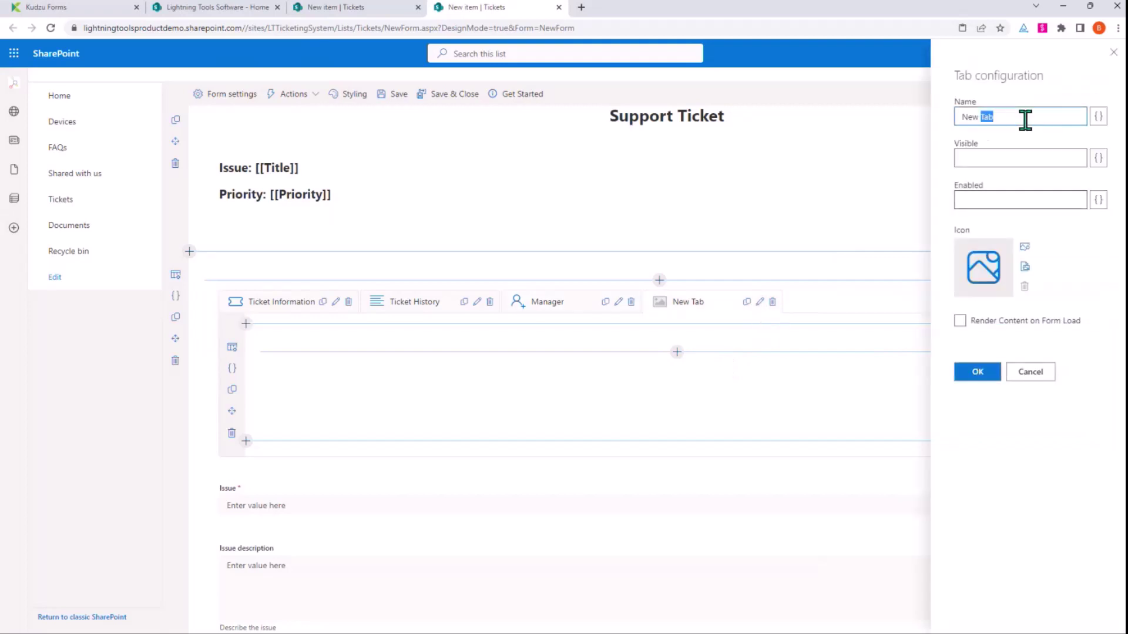
type("Details")
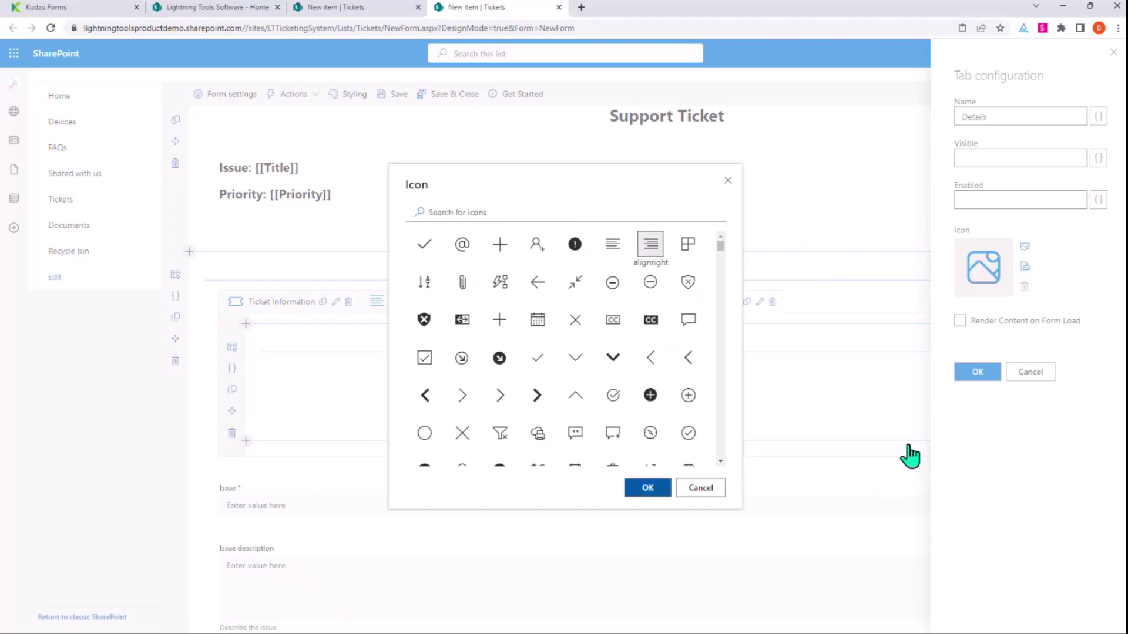
key("Return")
key("Return")
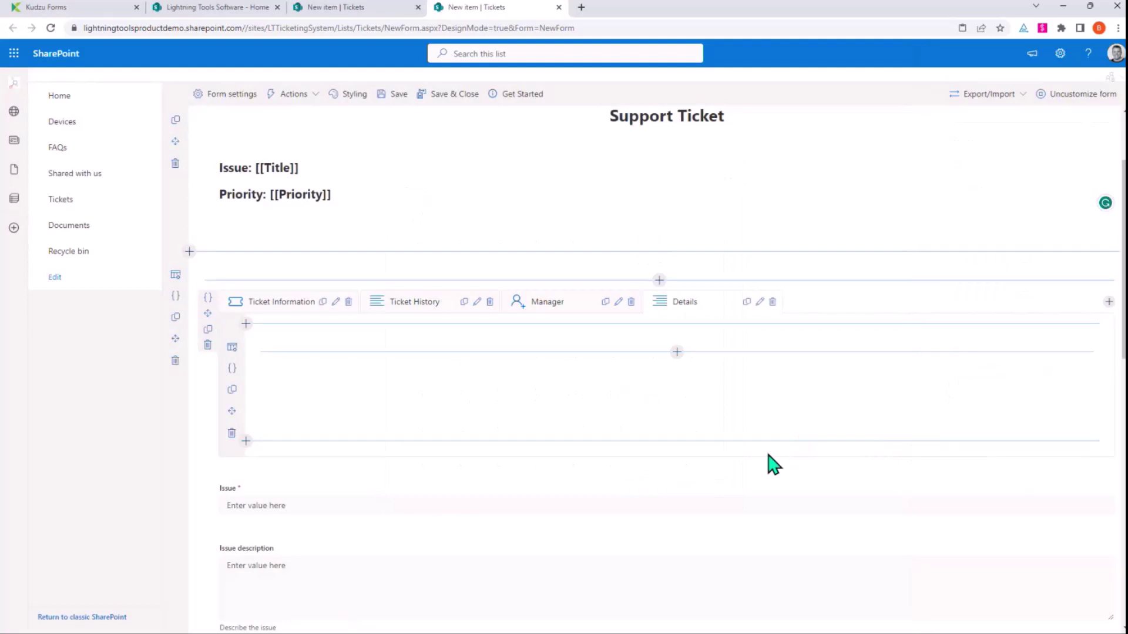
- Change the row inside each of the four tabs to the Two columns layout
left_click(233, 349)
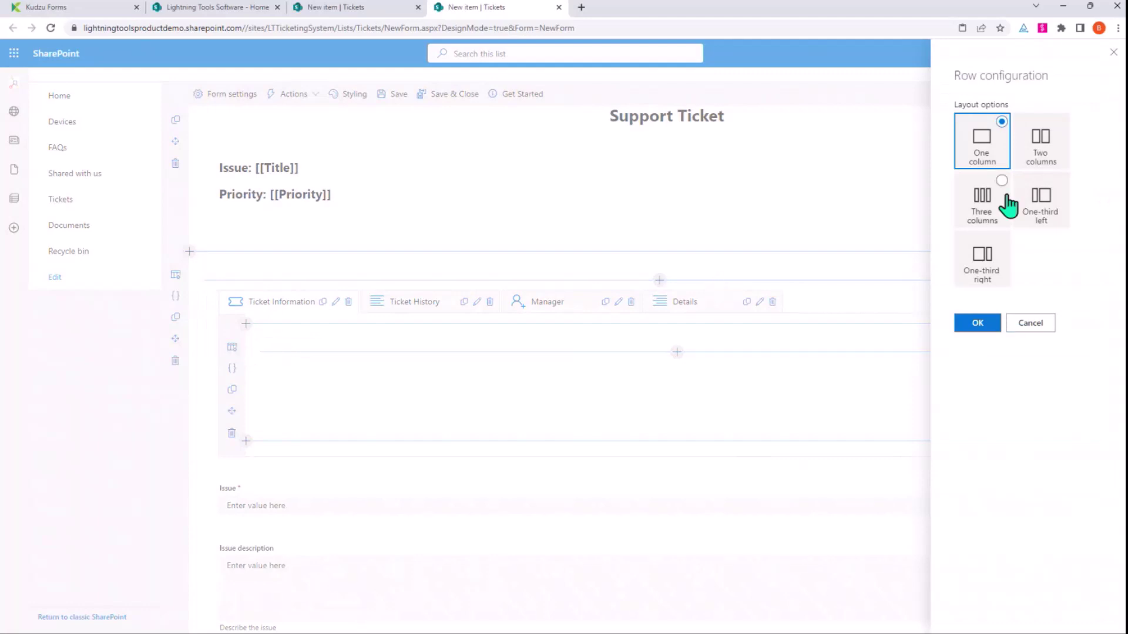
left_click(1040, 138)
left_click(958, 330)
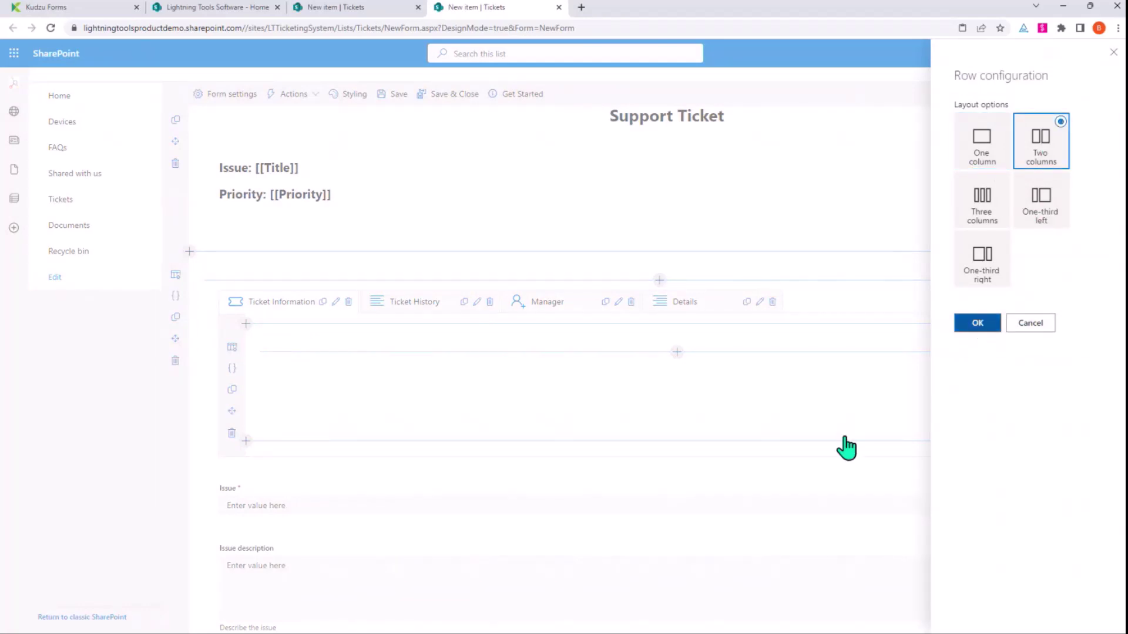
left_click(429, 306)
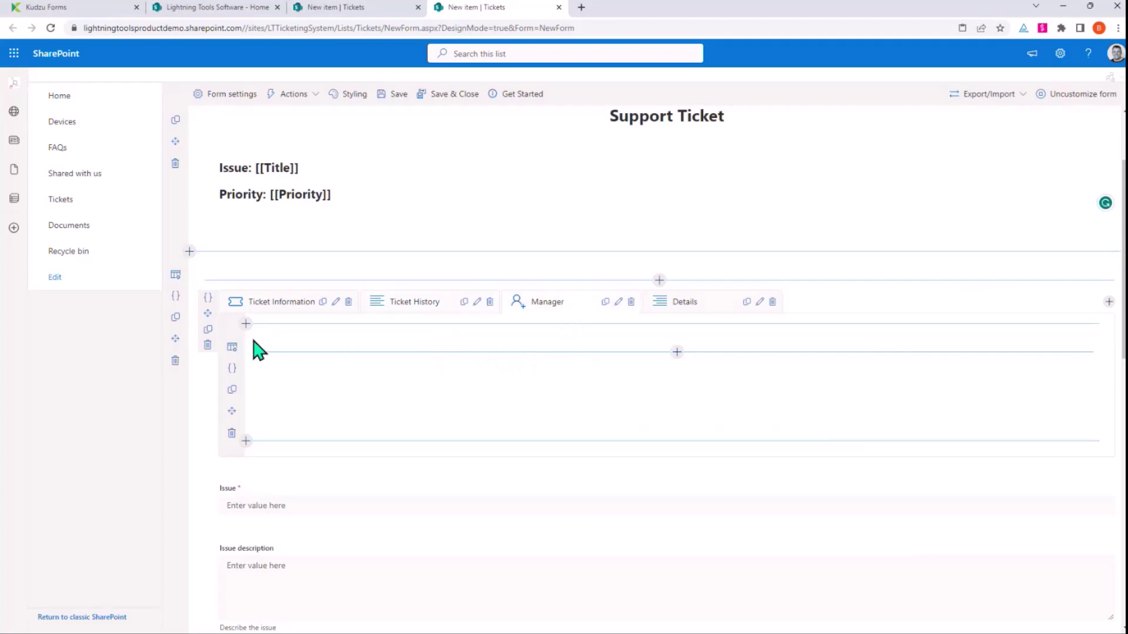
left_click(232, 347)
left_click(1045, 167)
left_click(975, 324)
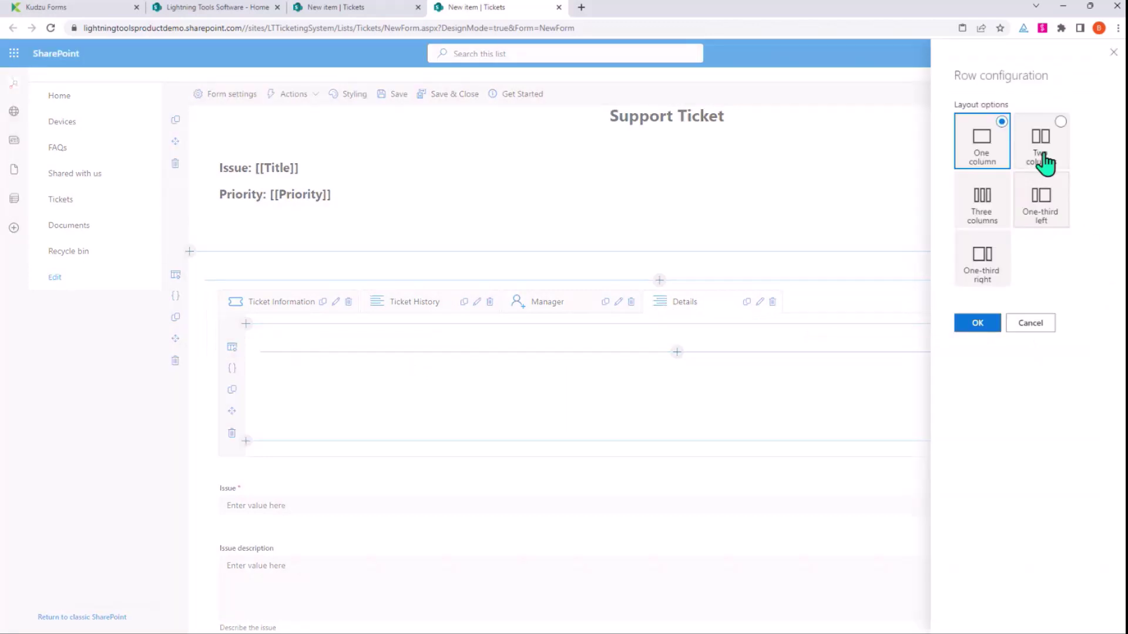
left_click(1044, 157)
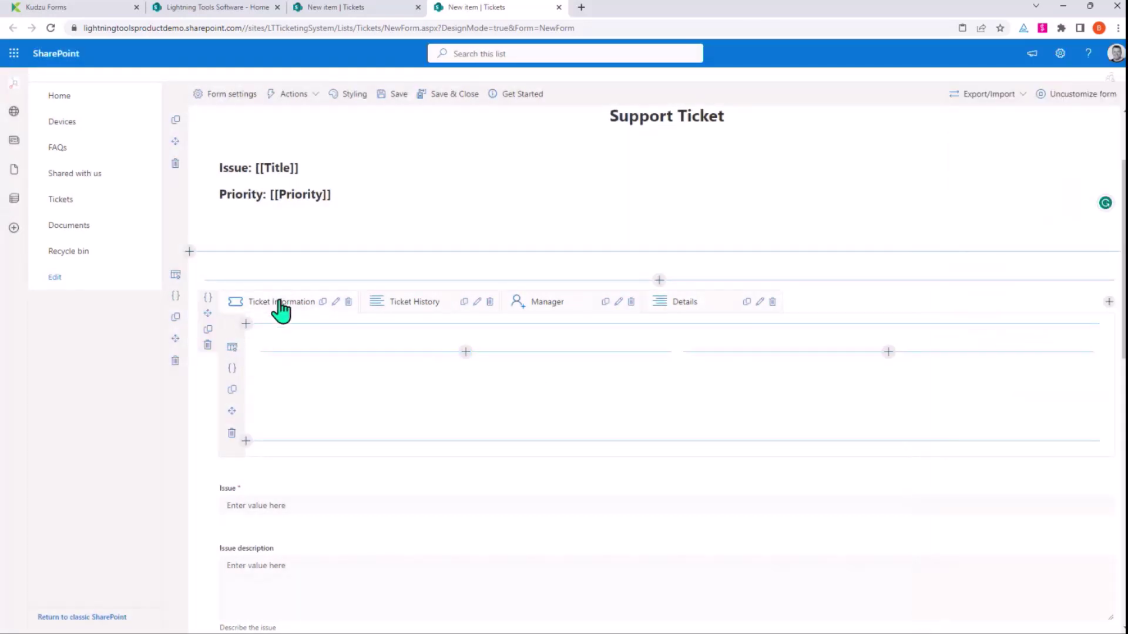
- Move the Issue field into the first column of the Ticket Information tab
scroll(305, 396, "down", 1)
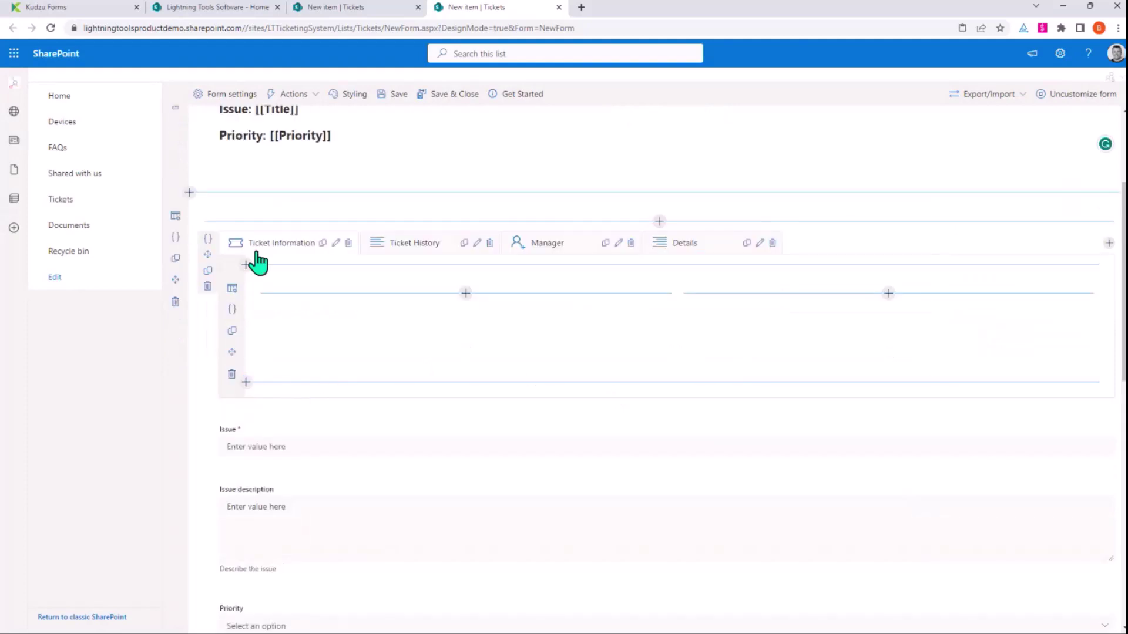
mouse_move(215, 453)
left_click_drag(213, 451, 241, 442)
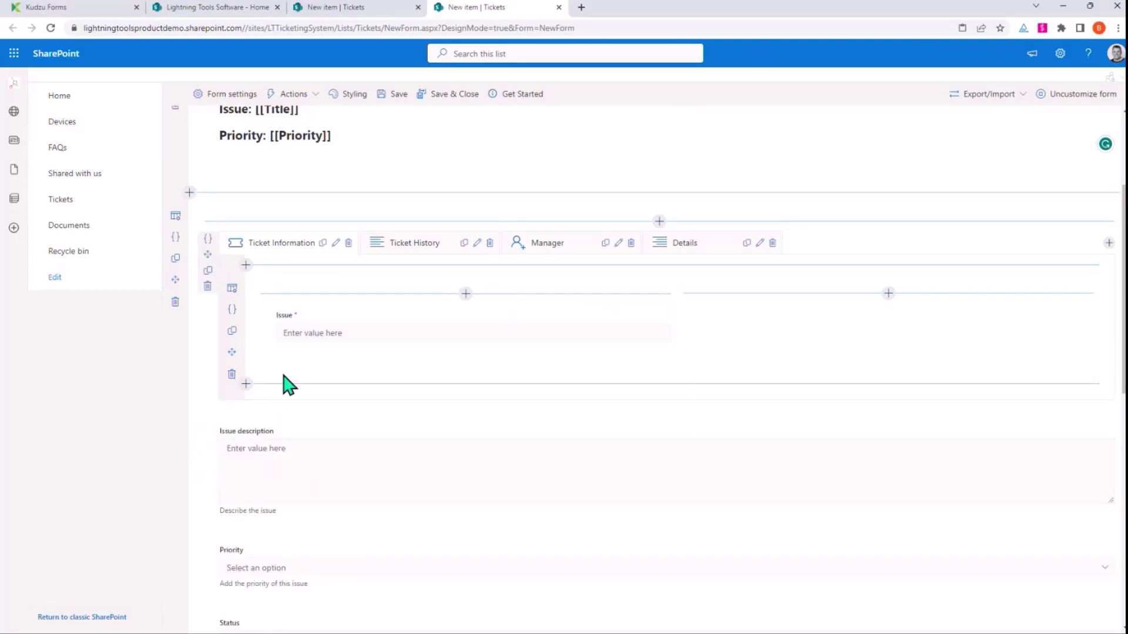
- Add a one-column row below the Issue row in the Ticket Information tab and move the Issue description field into it
left_click(247, 384)
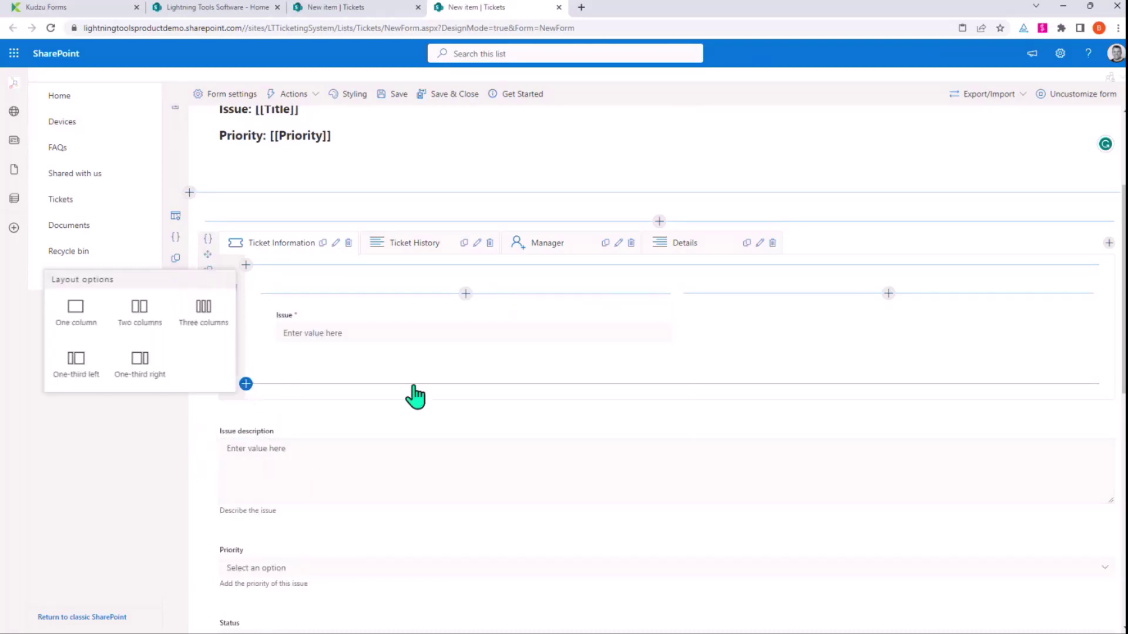
left_click(76, 311)
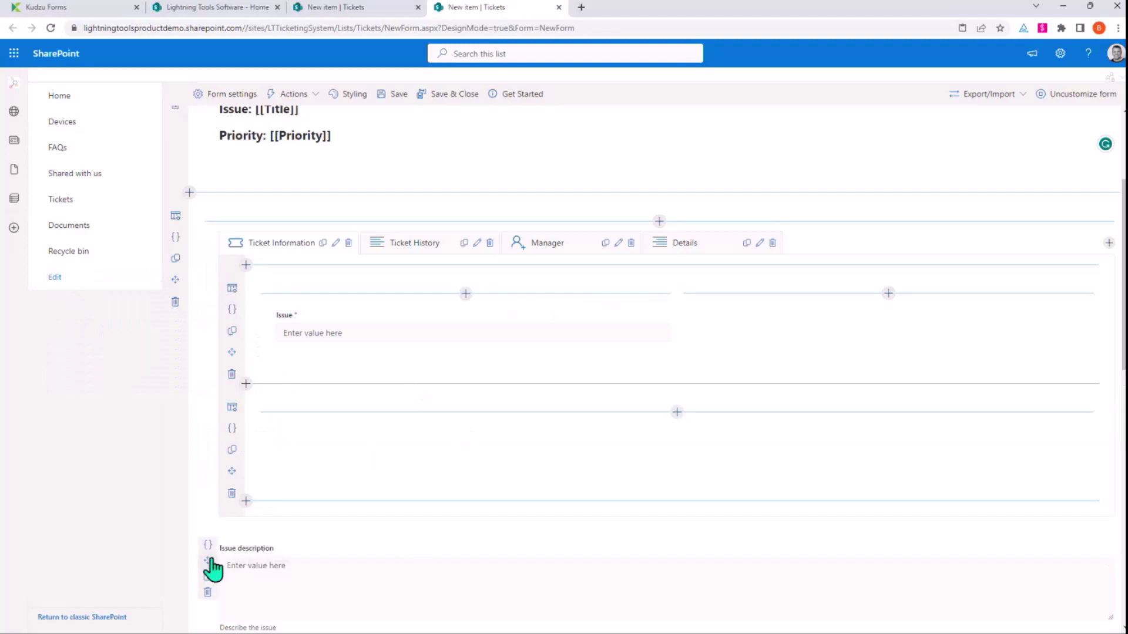
left_click_drag(211, 561, 489, 431)
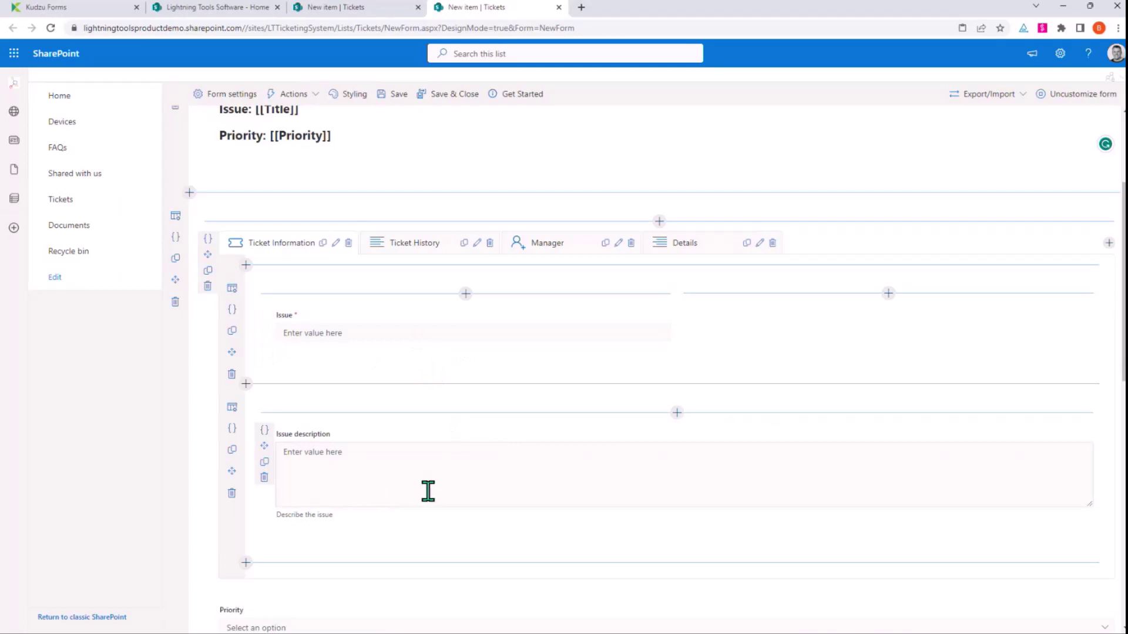
- Insert a Data Lookup connector into the empty second column beside the Issue field
scroll(420, 485, "down", 2)
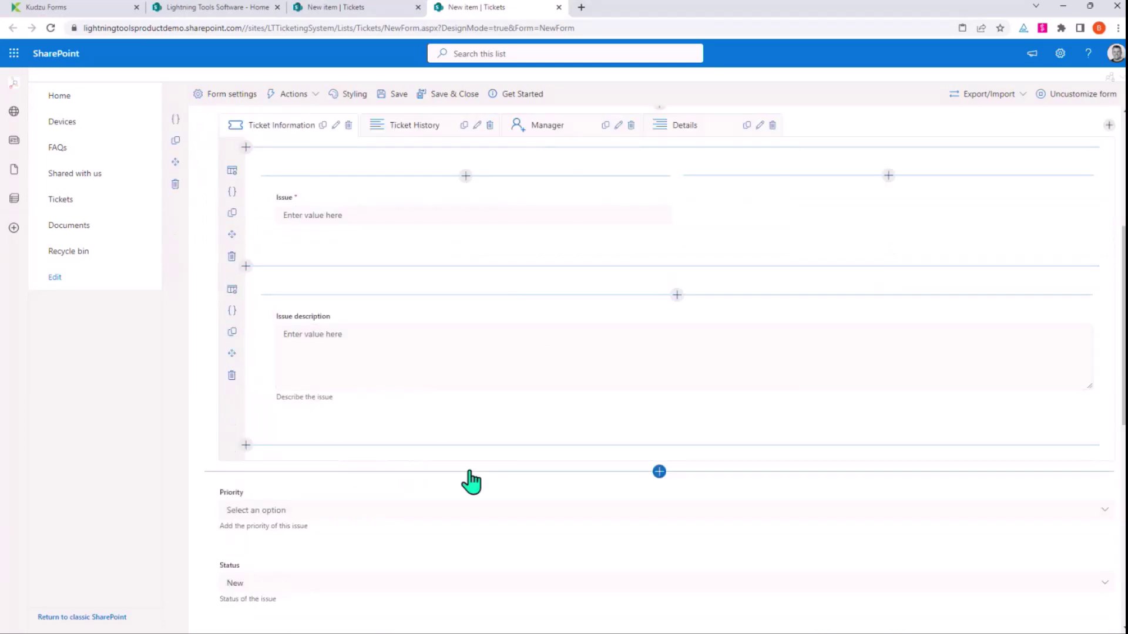
left_click(888, 176)
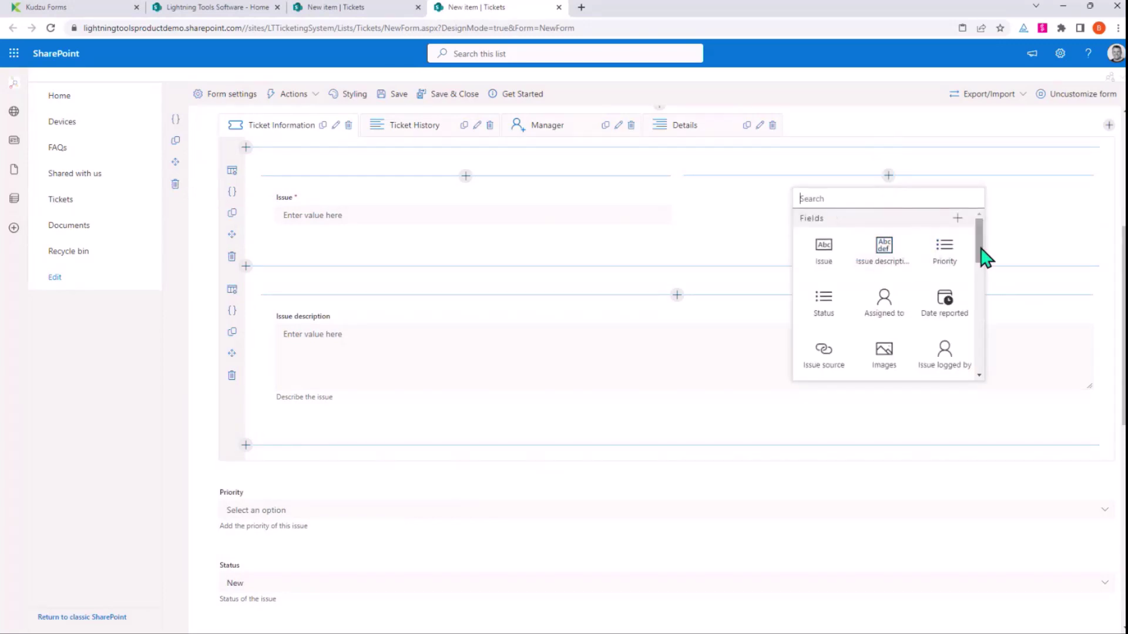
left_click_drag(985, 259, 979, 294)
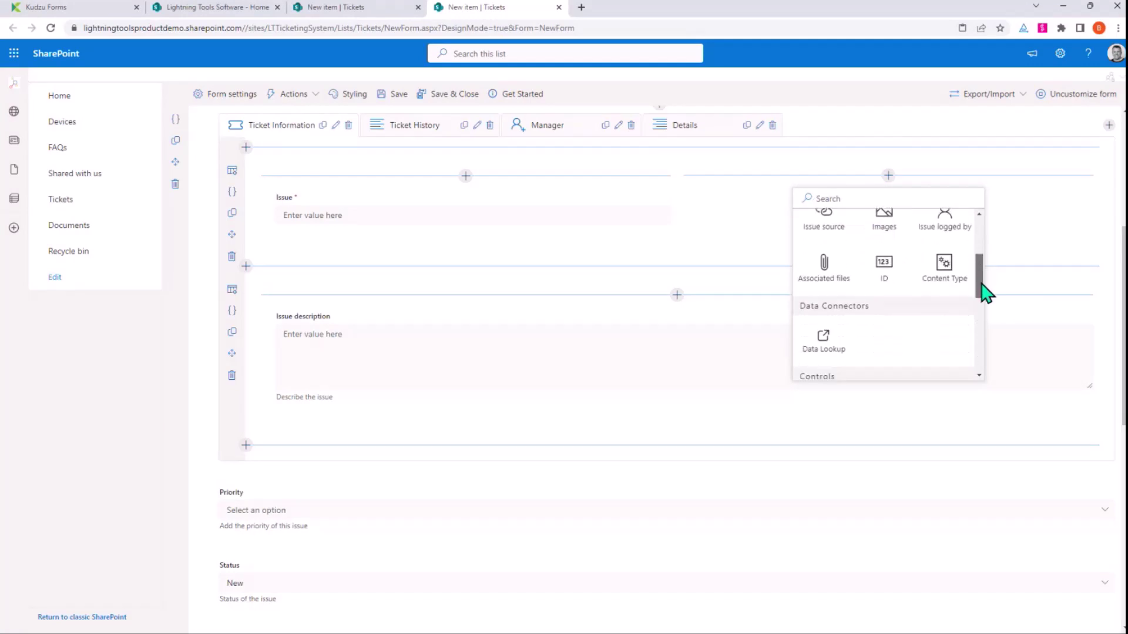
left_click(829, 358)
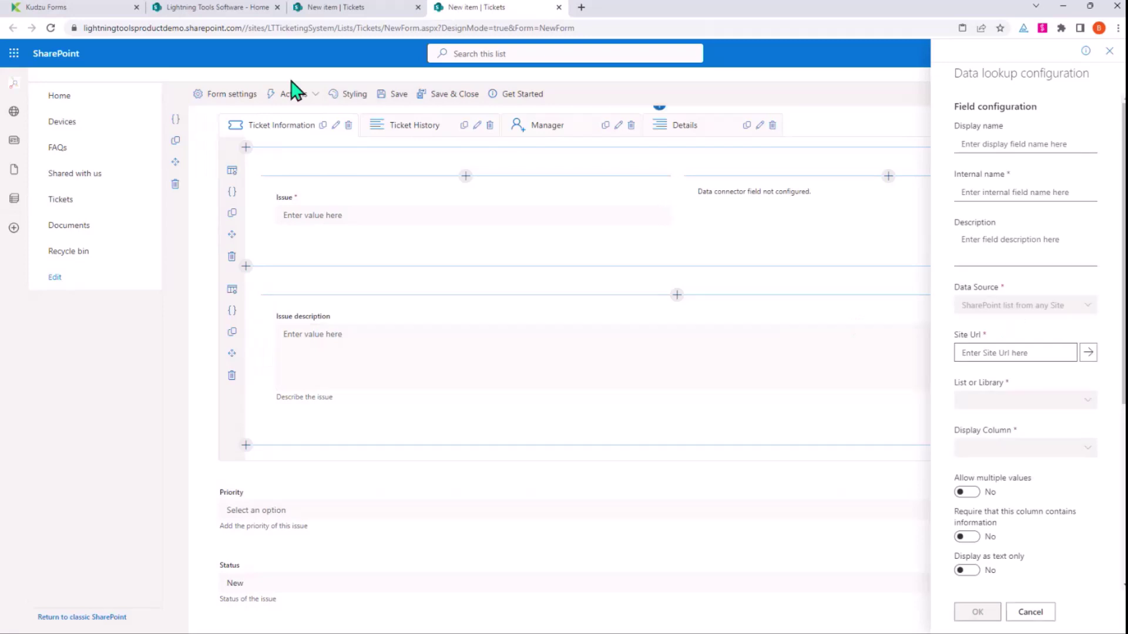
- Copy the address of the Lightning Tools Software home site and return to the ticket form designer
left_click(217, 9)
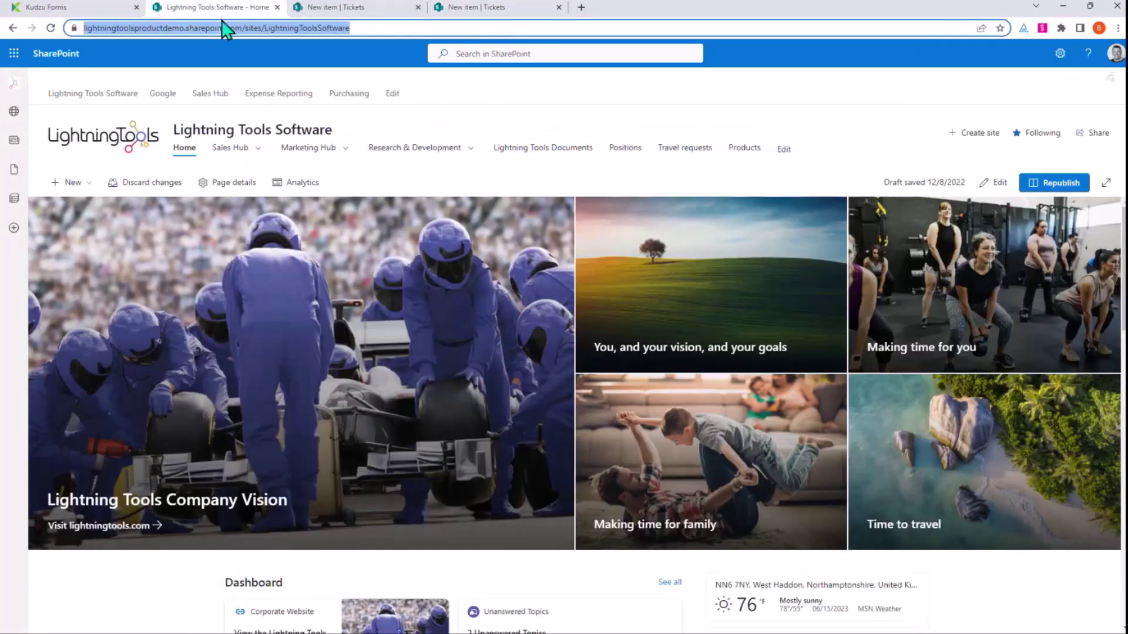
key("ctrl+c")
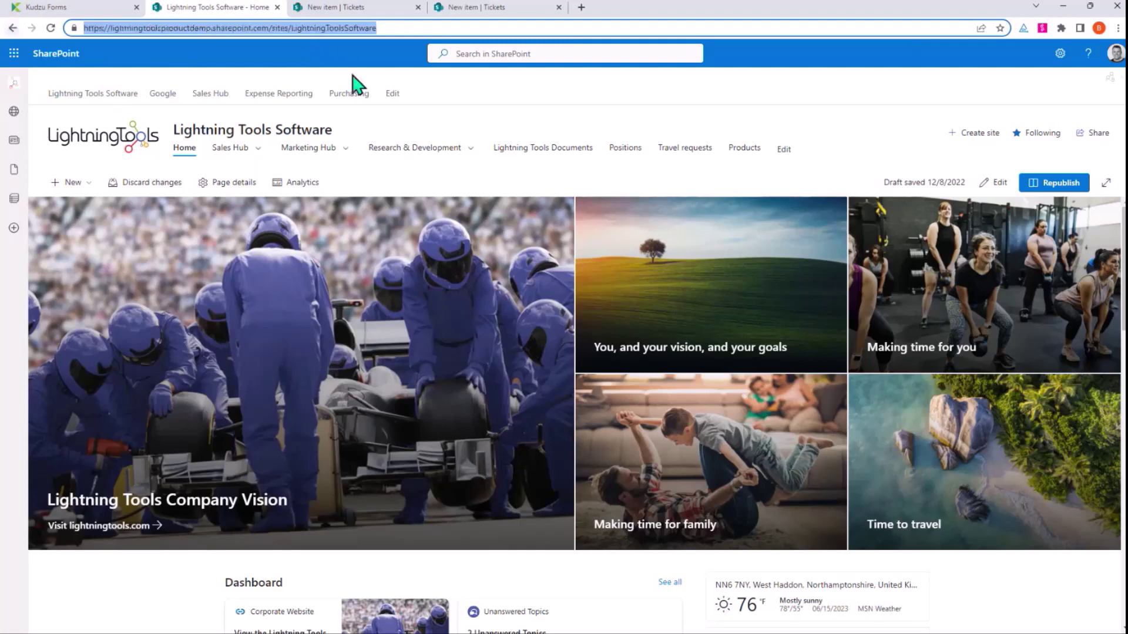
left_click(492, 8)
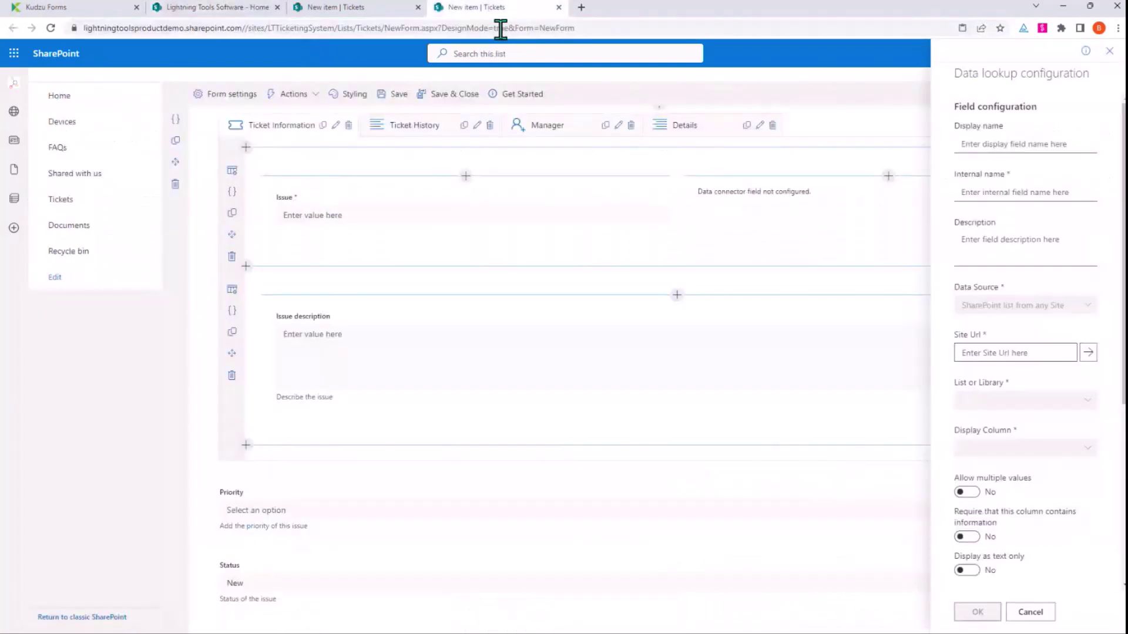
- Name the data lookup "Products" and source it from the Products list on the site at the copied URL
left_click(997, 147)
type("Products")
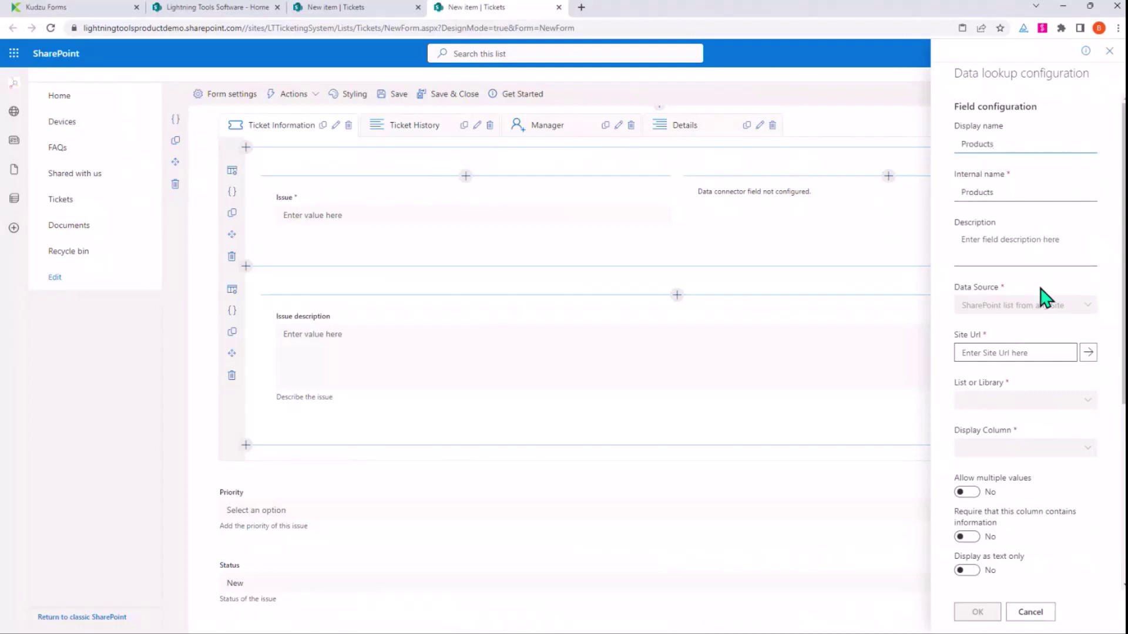
scroll(1038, 299, "down", 2)
left_click(1029, 237)
key("ctrl+v")
left_click(1088, 236)
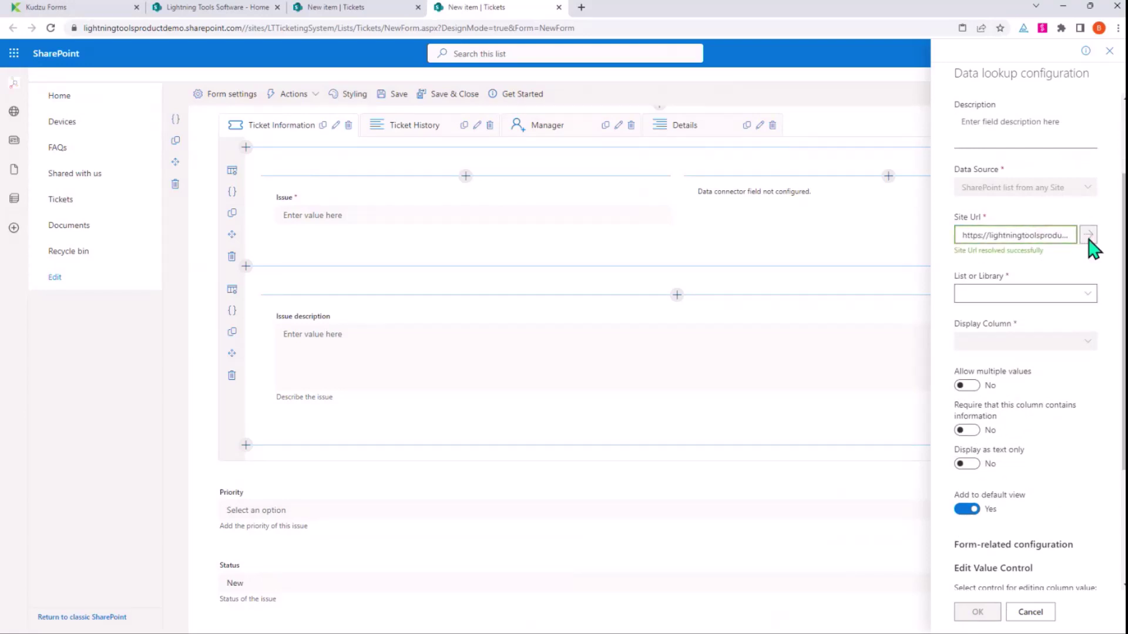
left_click(1087, 293)
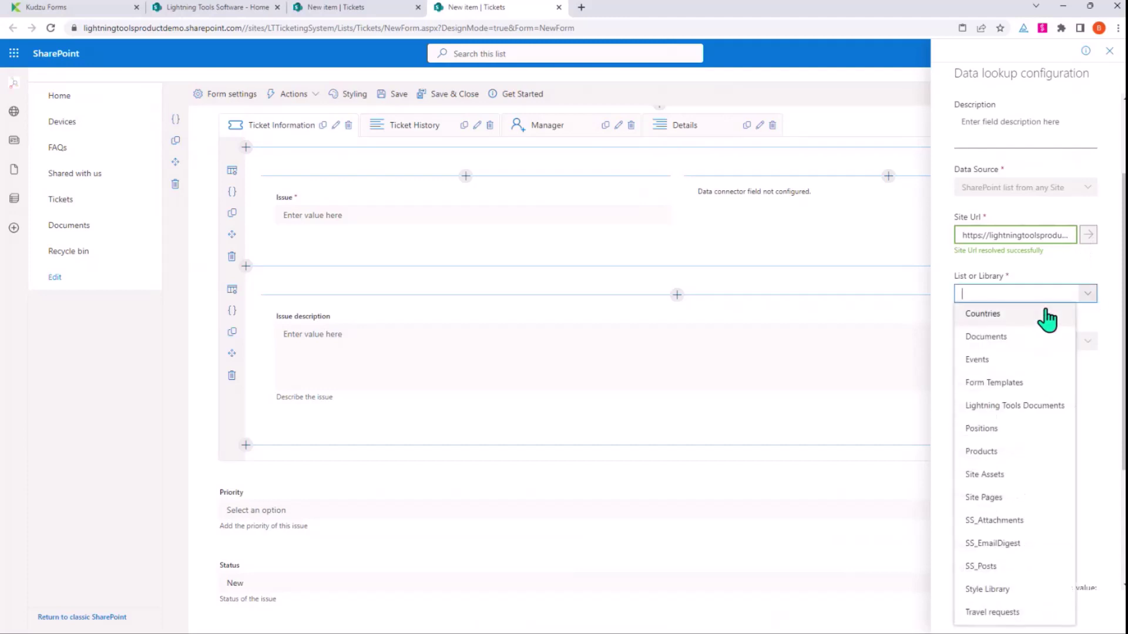
left_click(1026, 454)
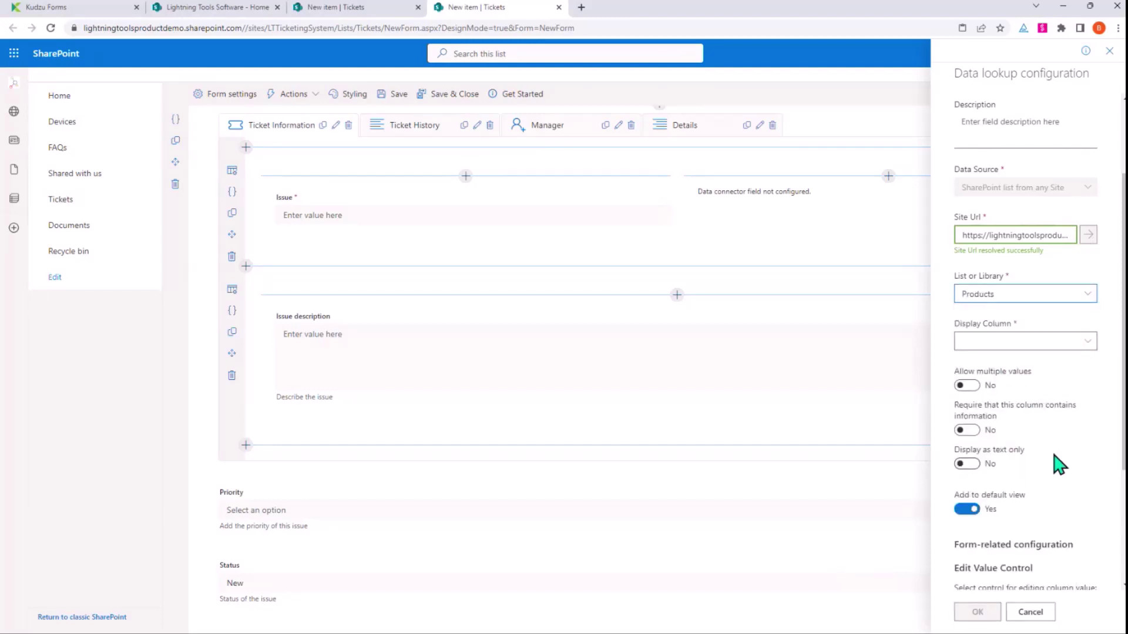
- Set the Products lookup's display column to Title and its edit value control to Enhanced Lookup
left_click(1089, 343)
left_click(1041, 522)
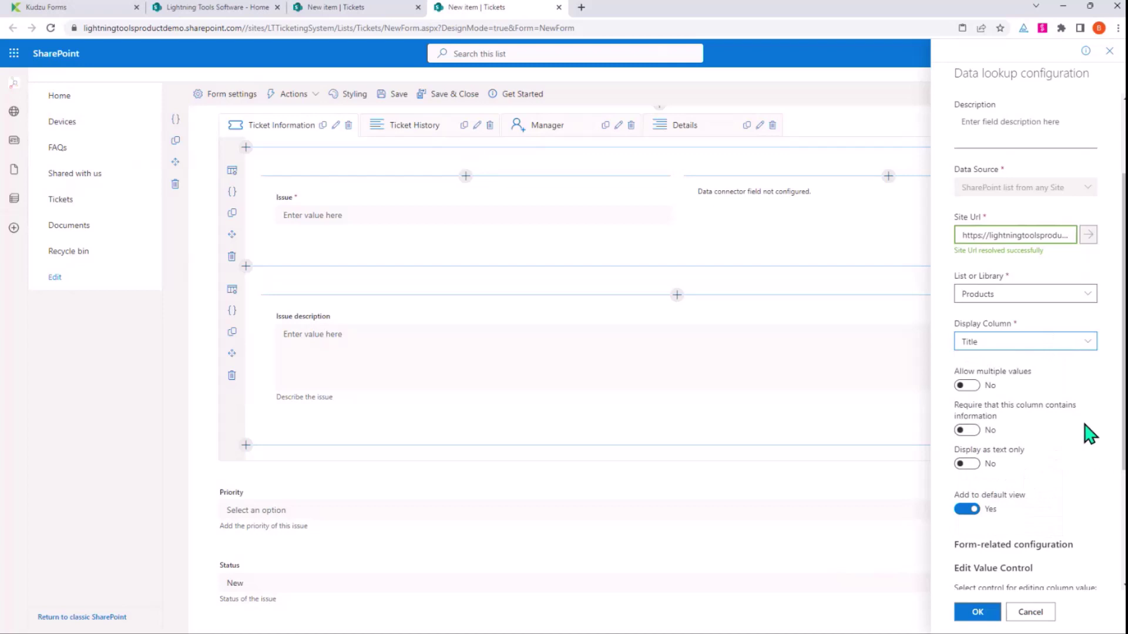
scroll(1086, 433, "down", 3)
left_click(959, 445)
scroll(1061, 354, "down", 2)
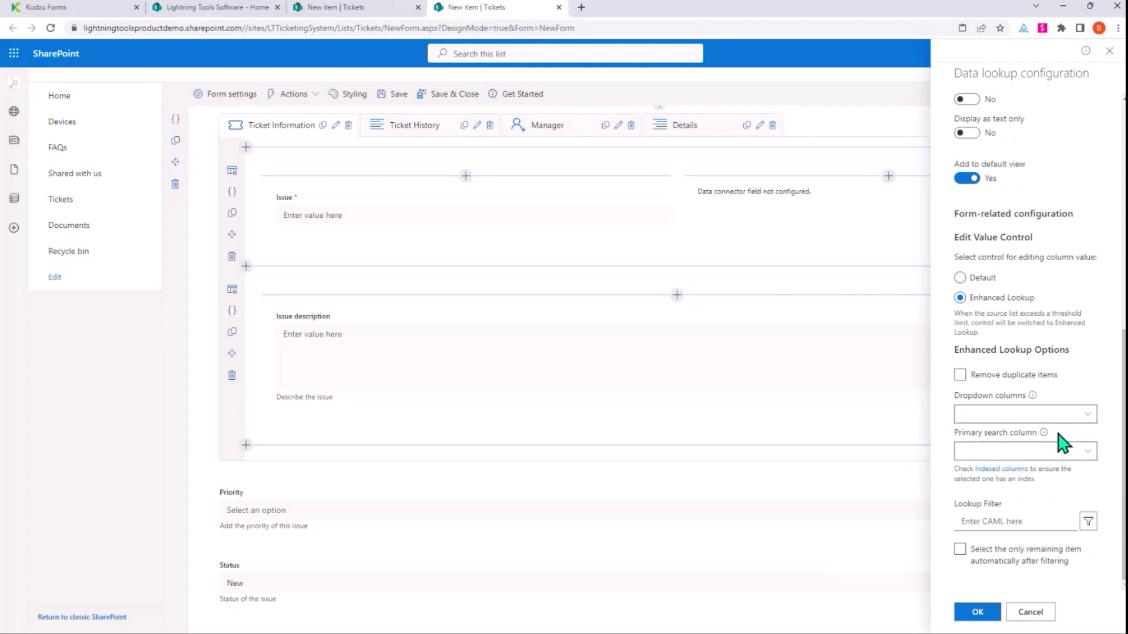
- Show Title and Supported Environment as the lookup's dropdown columns, set Title as primary search column, and accept the configuration
left_click(1085, 415)
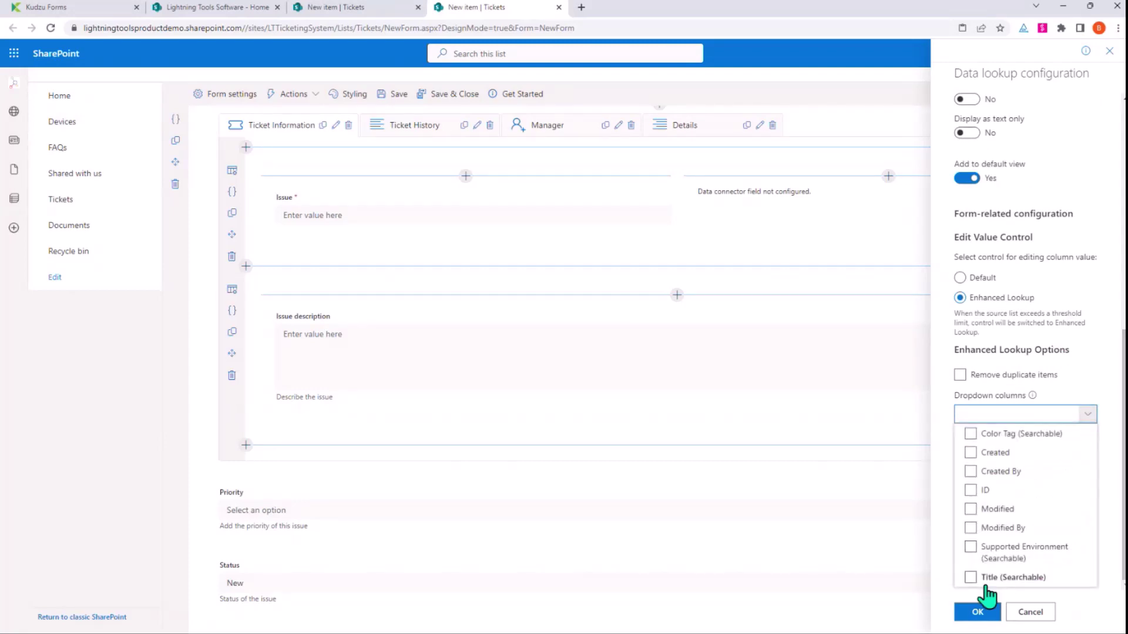
left_click(970, 578)
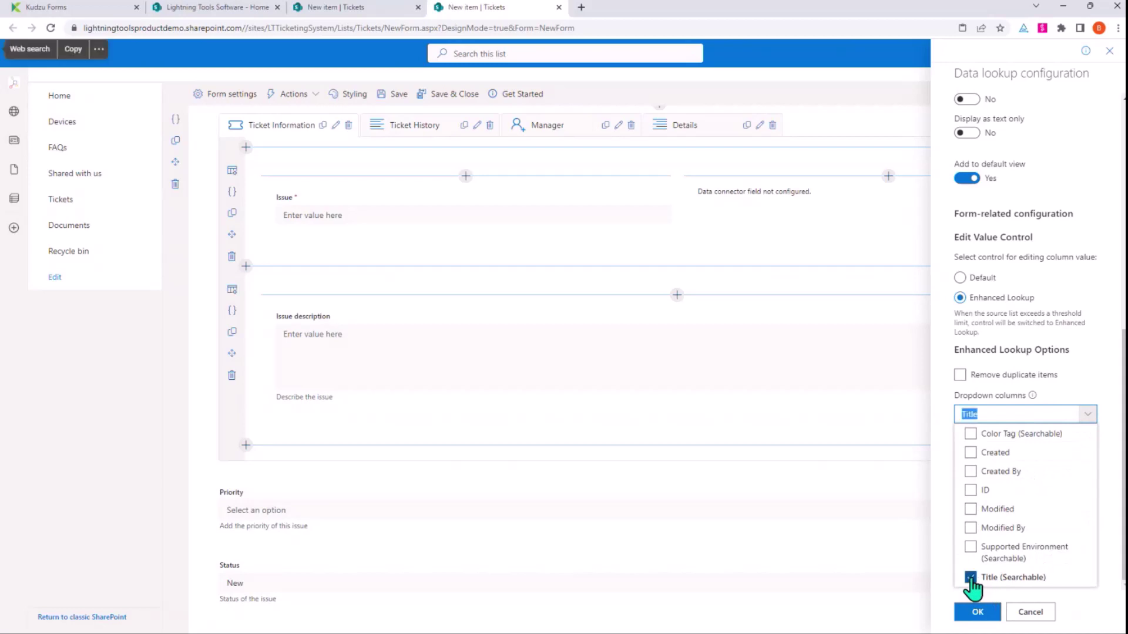
left_click(970, 548)
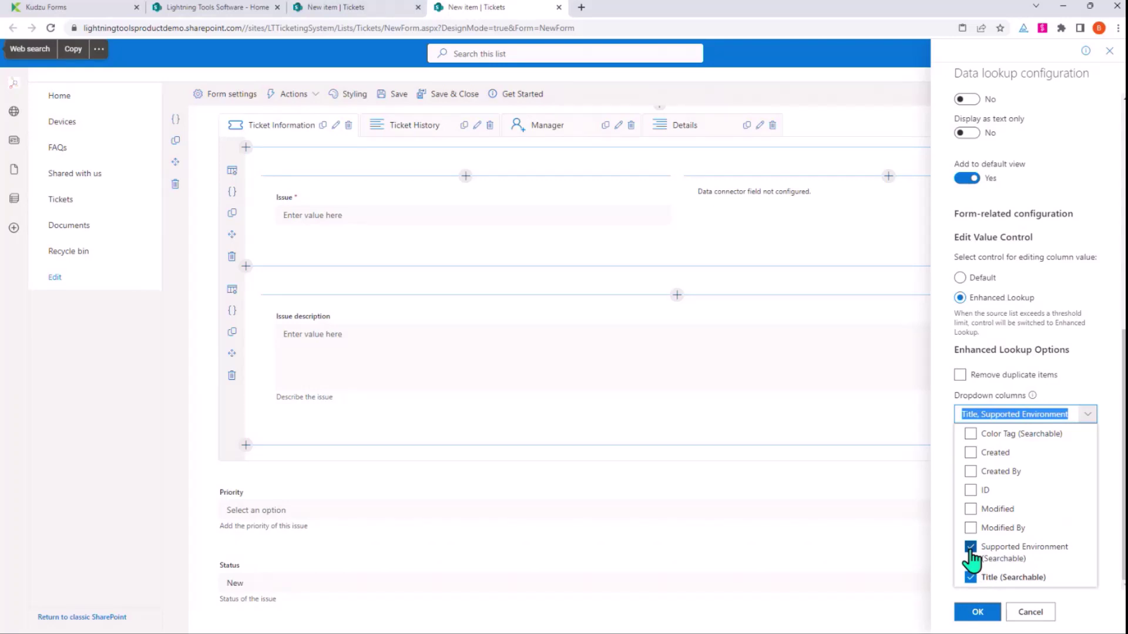
left_click(1092, 422)
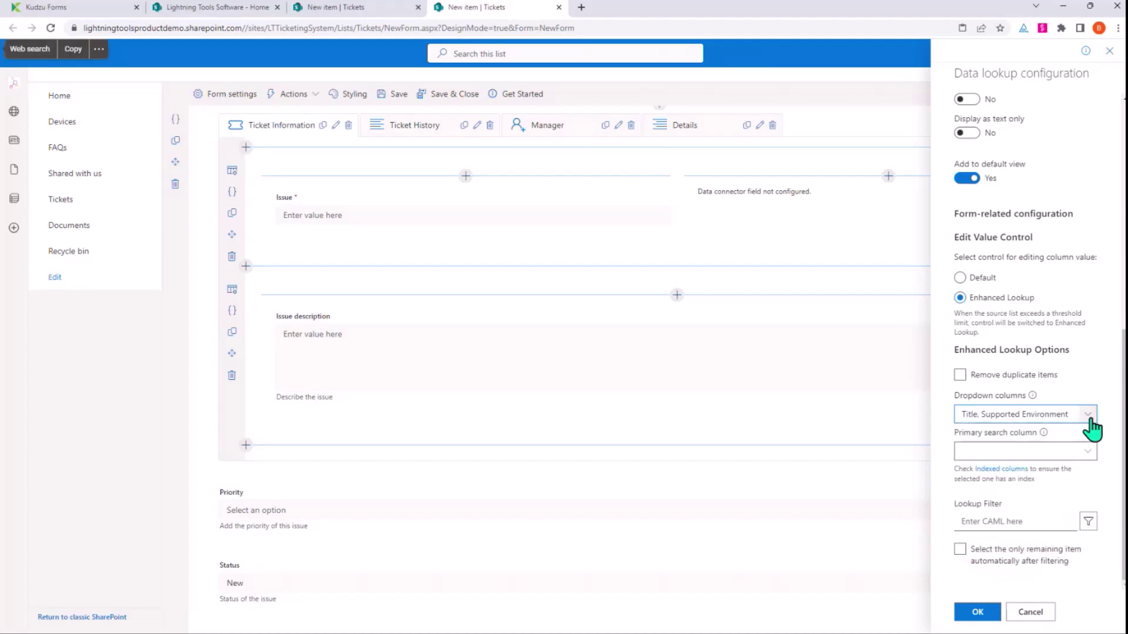
left_click(1083, 451)
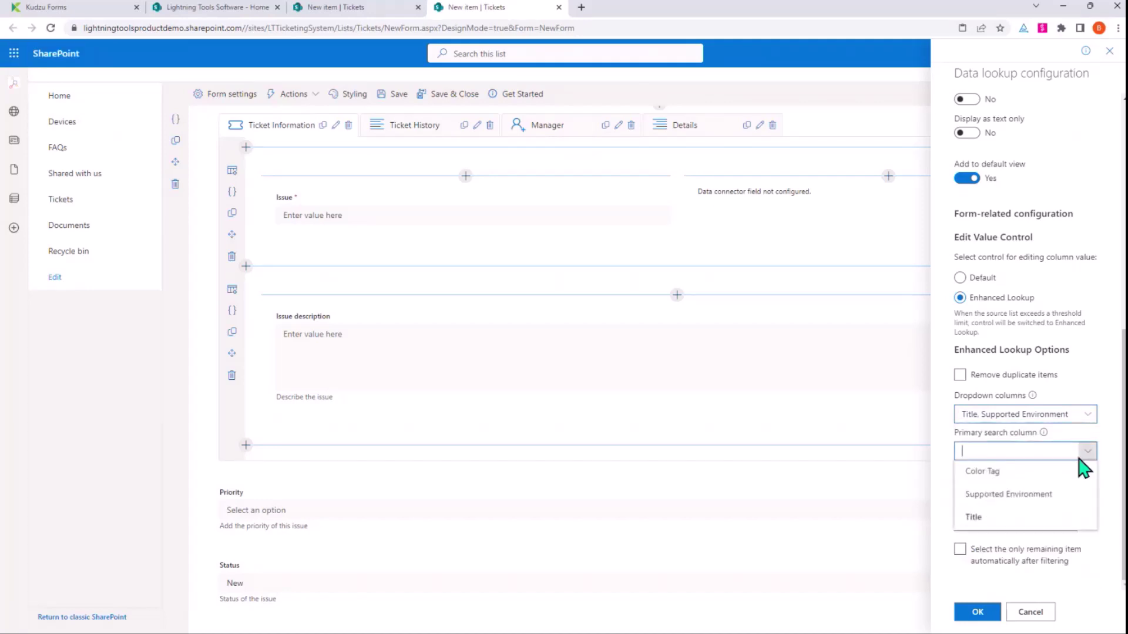
left_click(1006, 525)
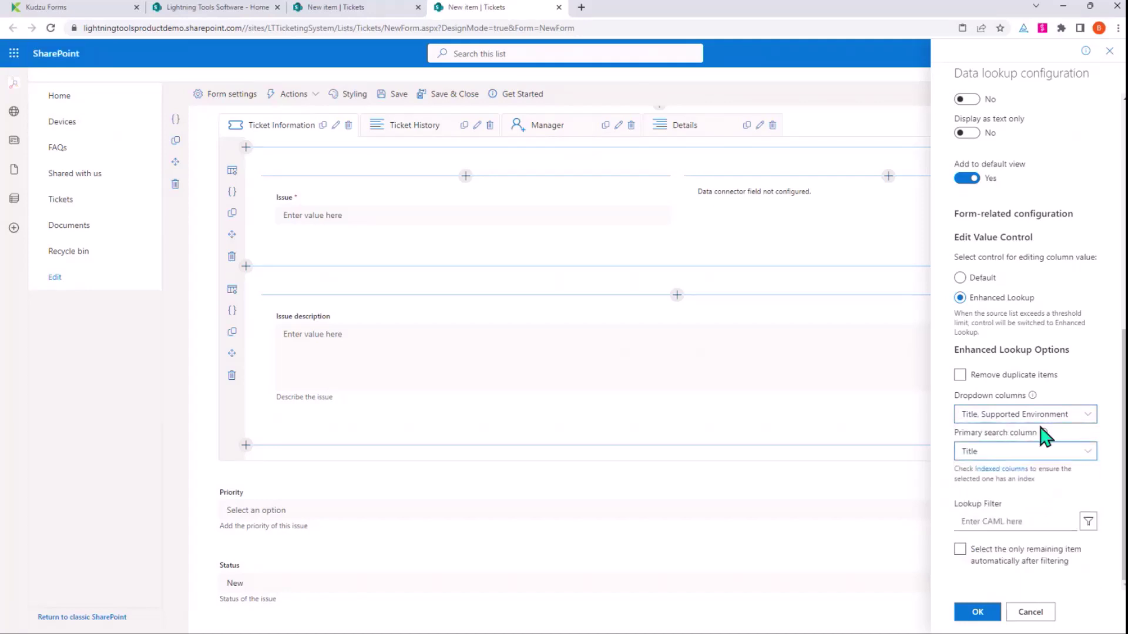
left_click(1088, 417)
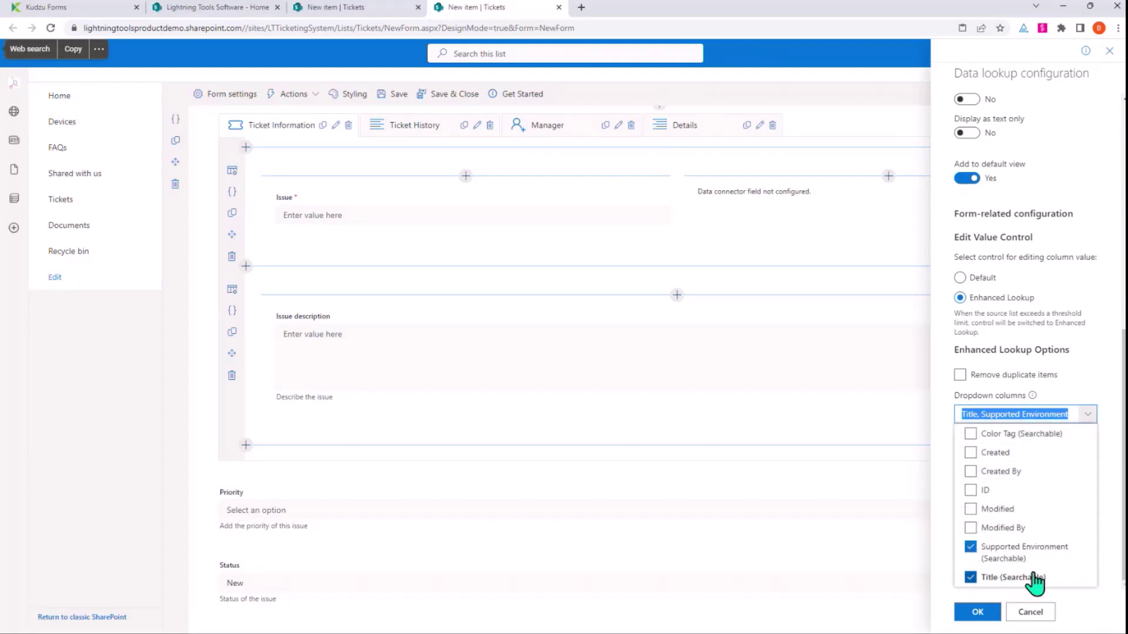
left_click(1115, 399)
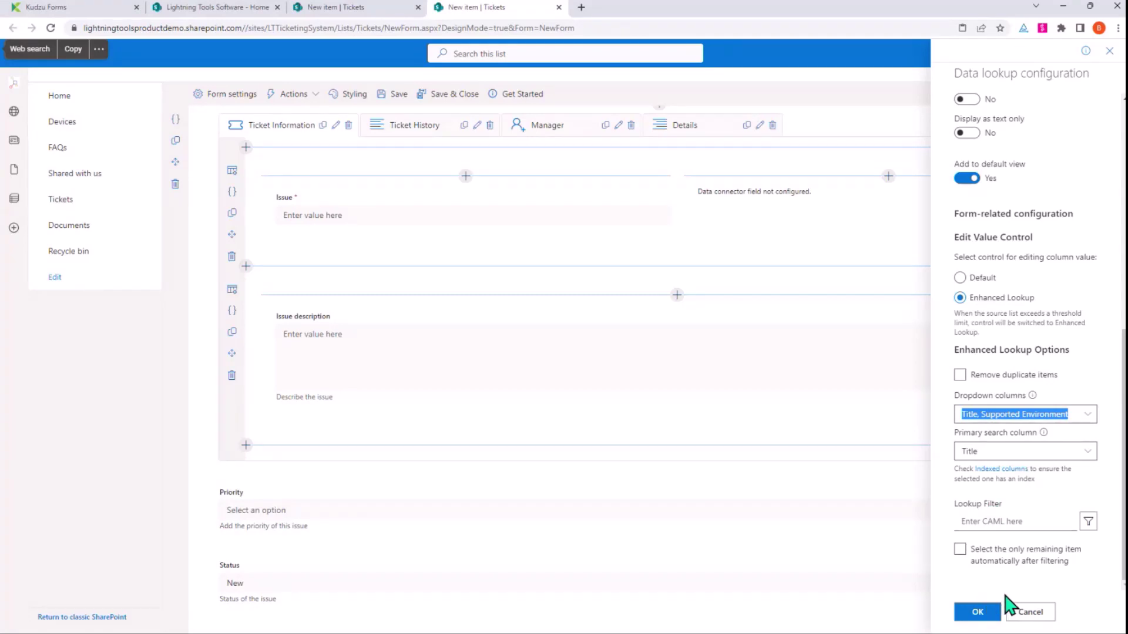
left_click(993, 608)
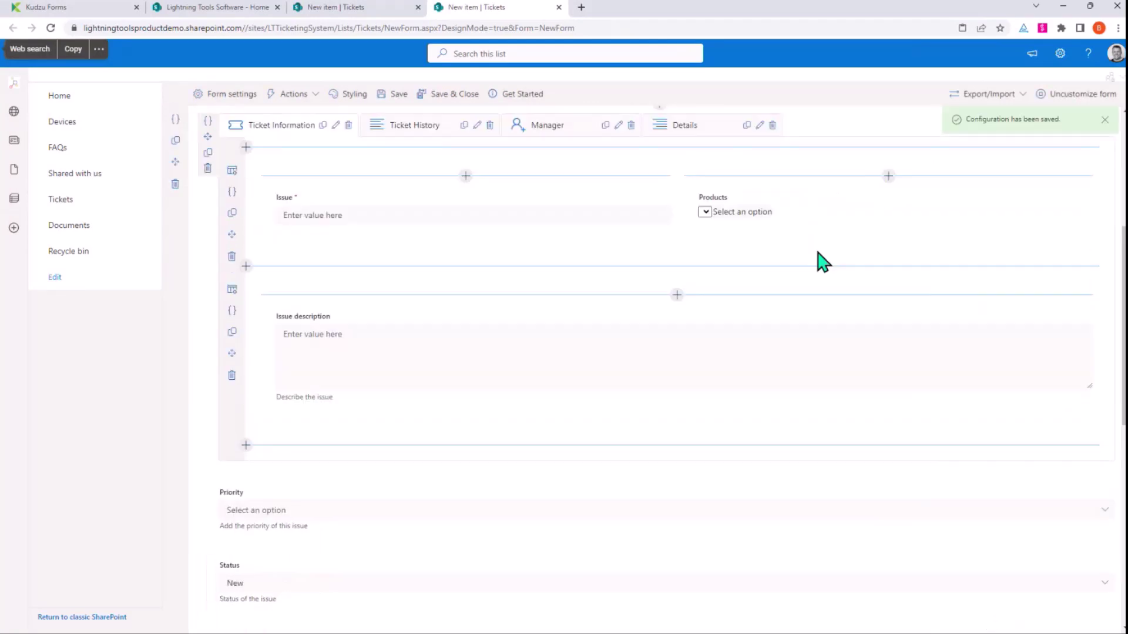
- Test the Products lookup by browsing its items, searching for "de" and selecting the DeliverPoint entry for SharePoint Online
left_click(1080, 216)
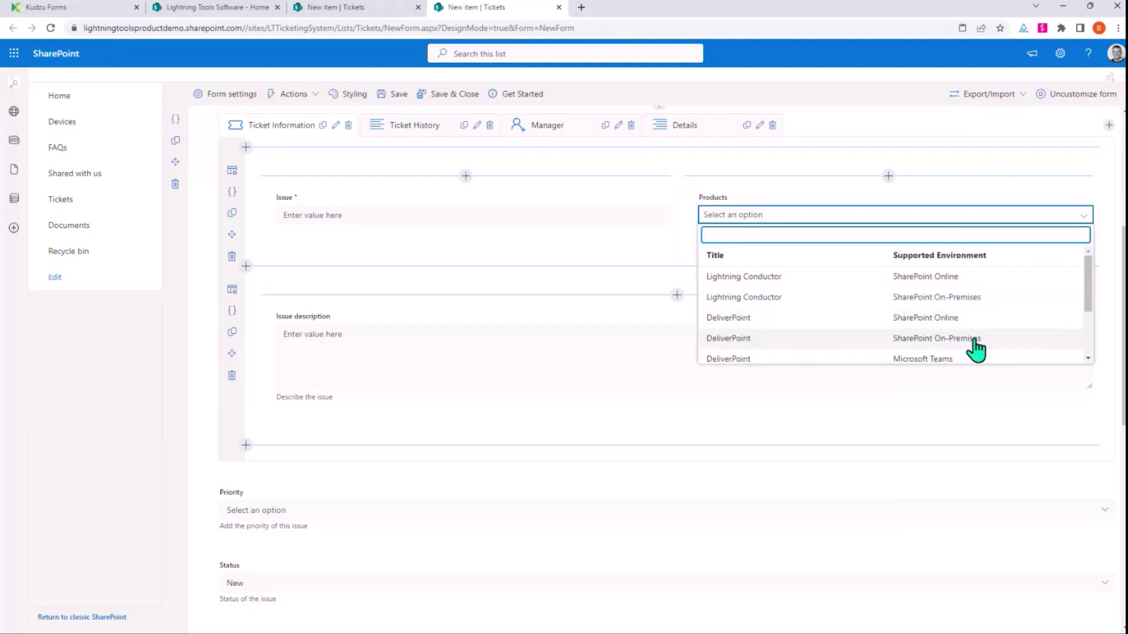
scroll(788, 329, "down", 3)
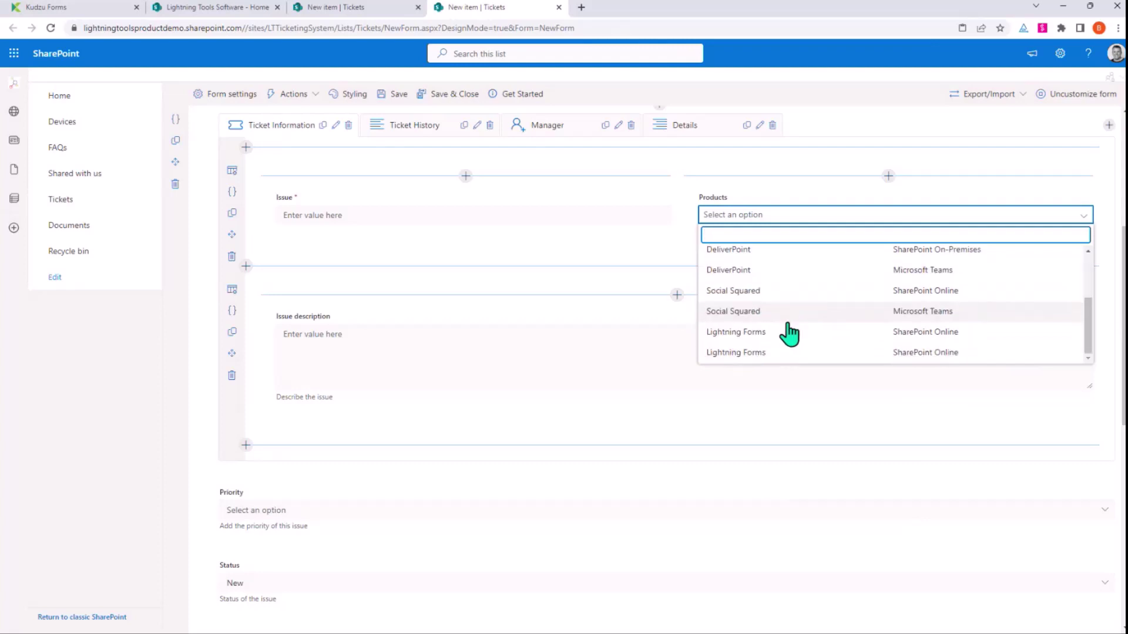
scroll(752, 334, "up", 3)
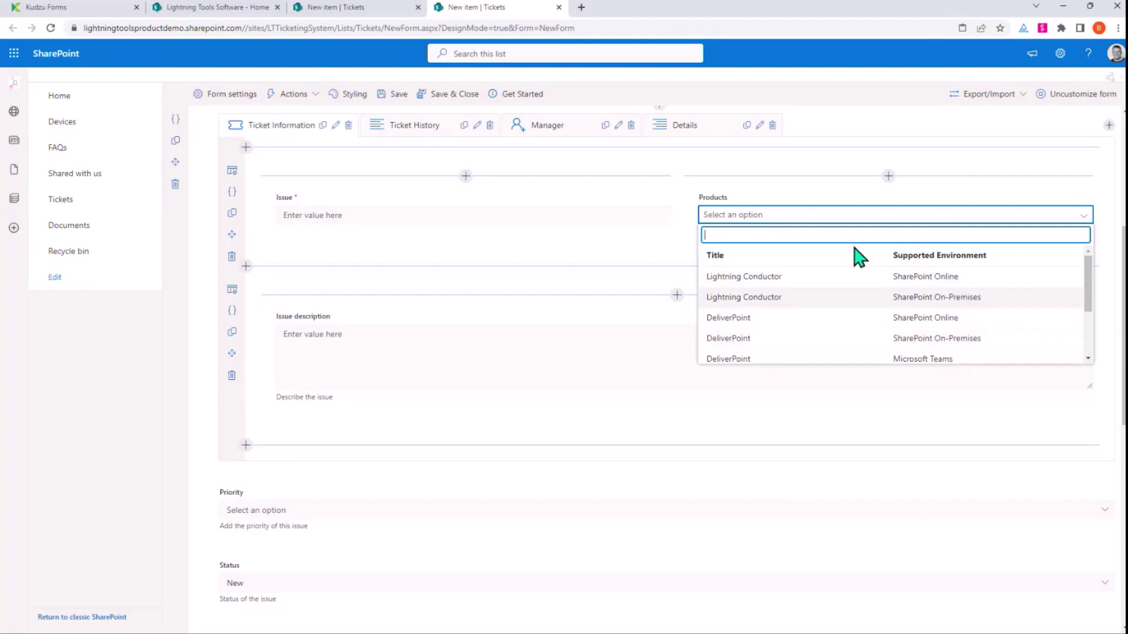
scroll(815, 334, "down", 3)
scroll(813, 332, "up", 3)
type("de")
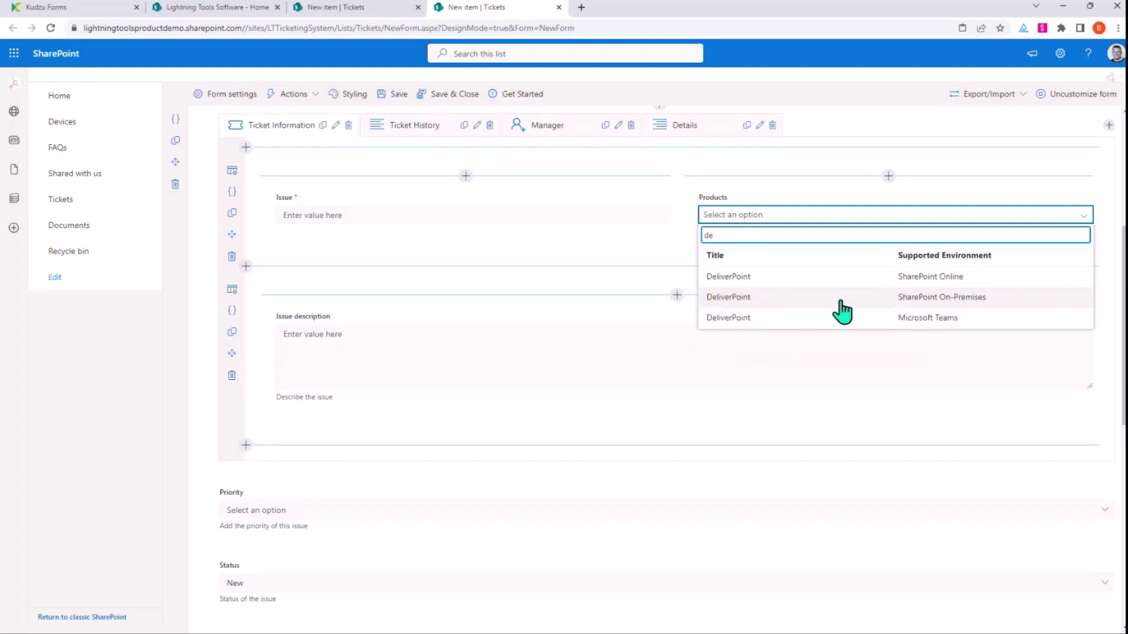
left_click(766, 284)
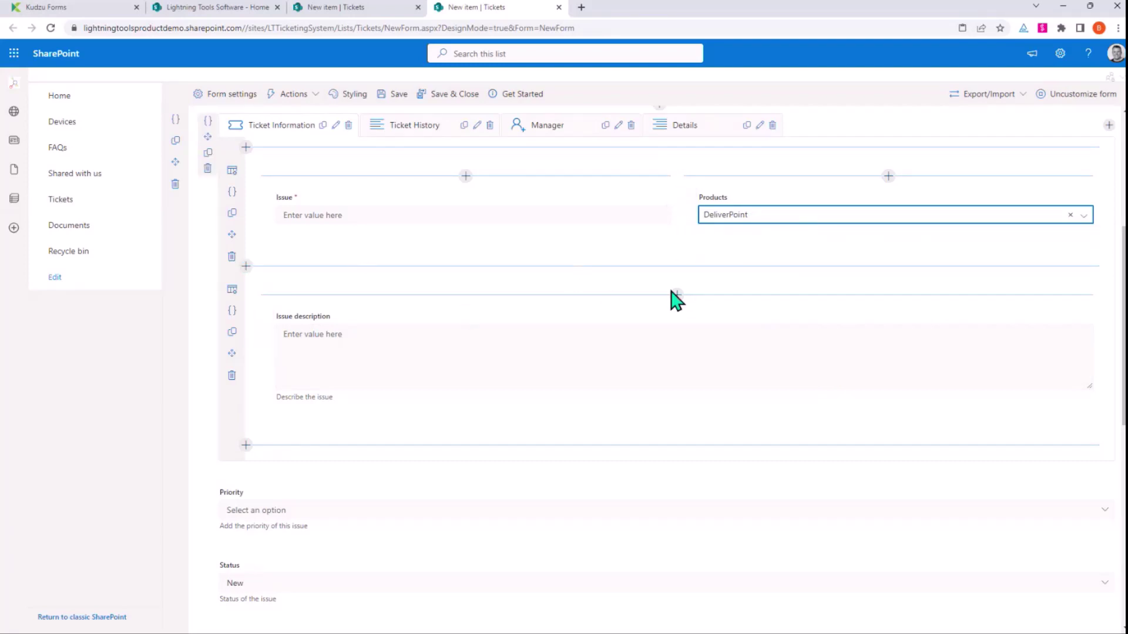
- Move the Priority field into the first column of the Ticket Information tab, directly below the Issue field
scroll(668, 332, "up", 2)
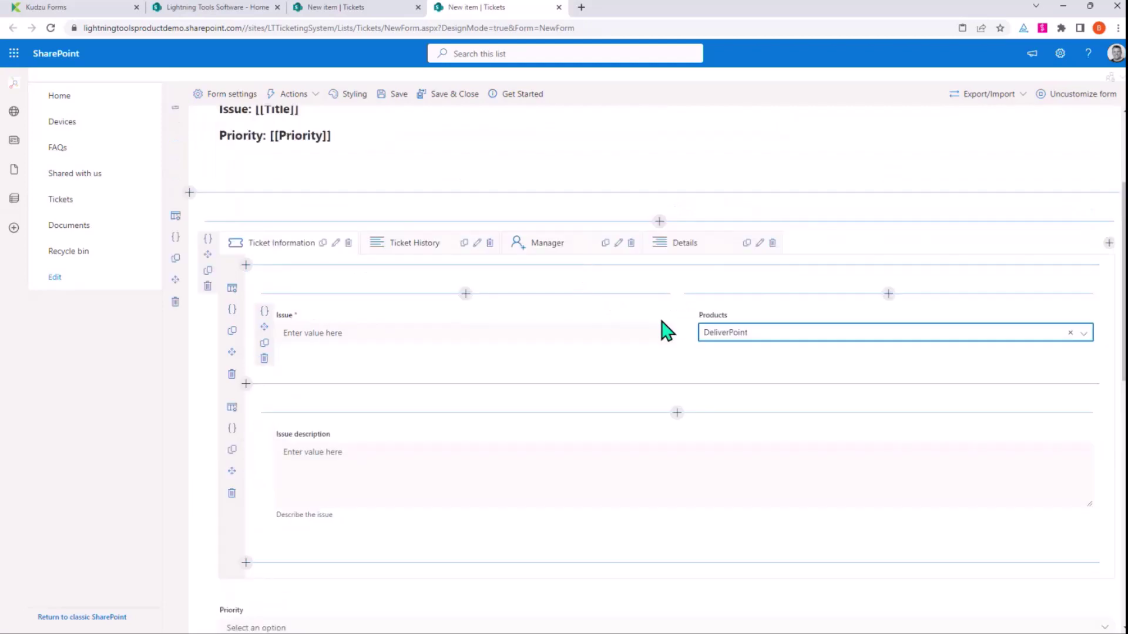
scroll(352, 547, "down", 1)
left_click_drag(207, 565, 272, 252)
scroll(378, 408, "down", 2)
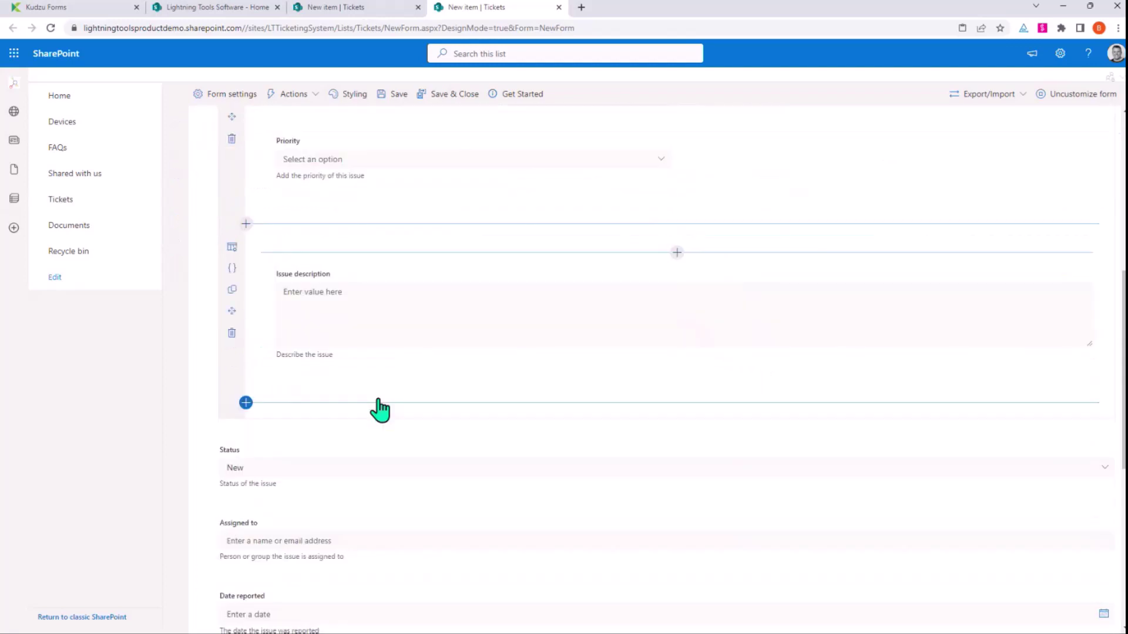
scroll(378, 407, "up", 3)
scroll(281, 584, "down", 2)
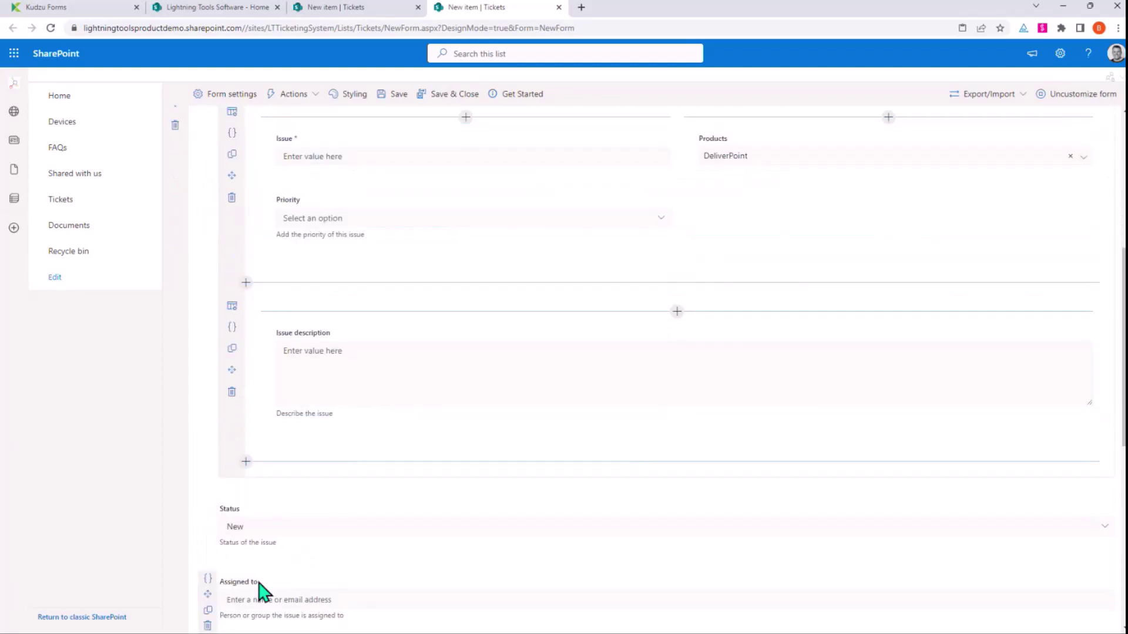
scroll(274, 470, "up", 2)
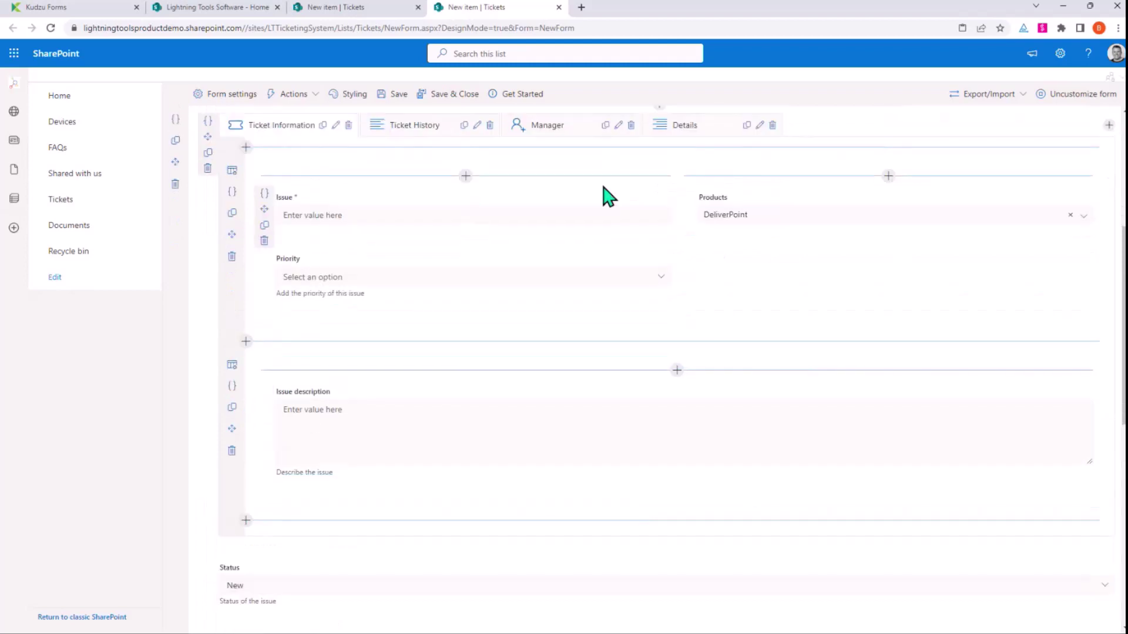
- Move the Status field into the Details tab's first column and the Assigned to field into the Manager tab's first column
left_click(684, 184)
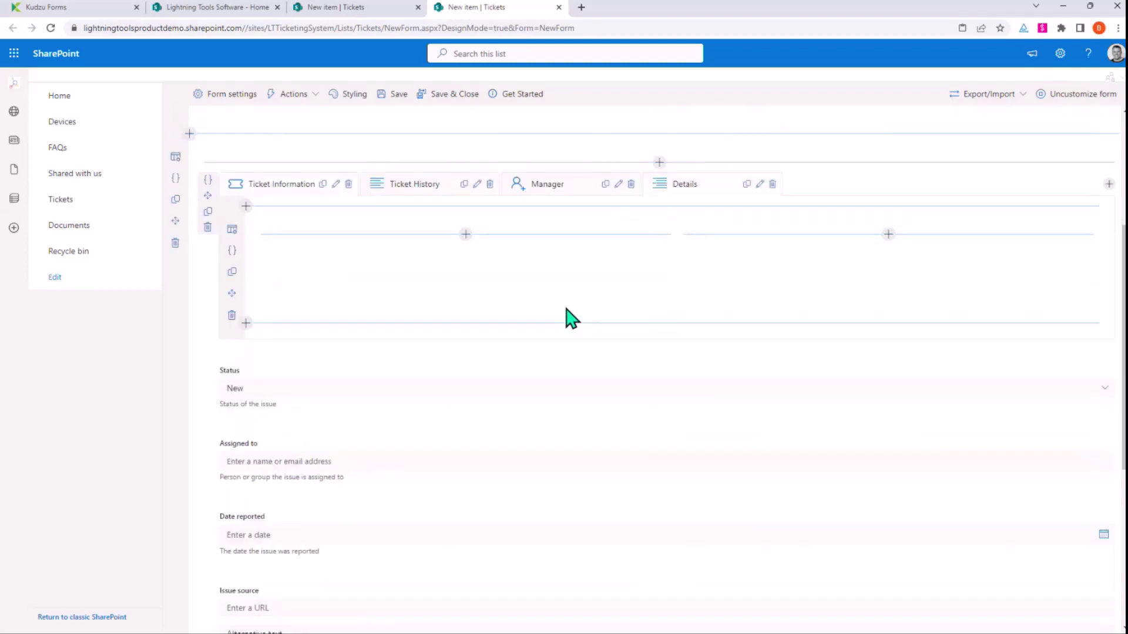
scroll(564, 308, "down", 1)
left_click_drag(207, 326, 297, 278)
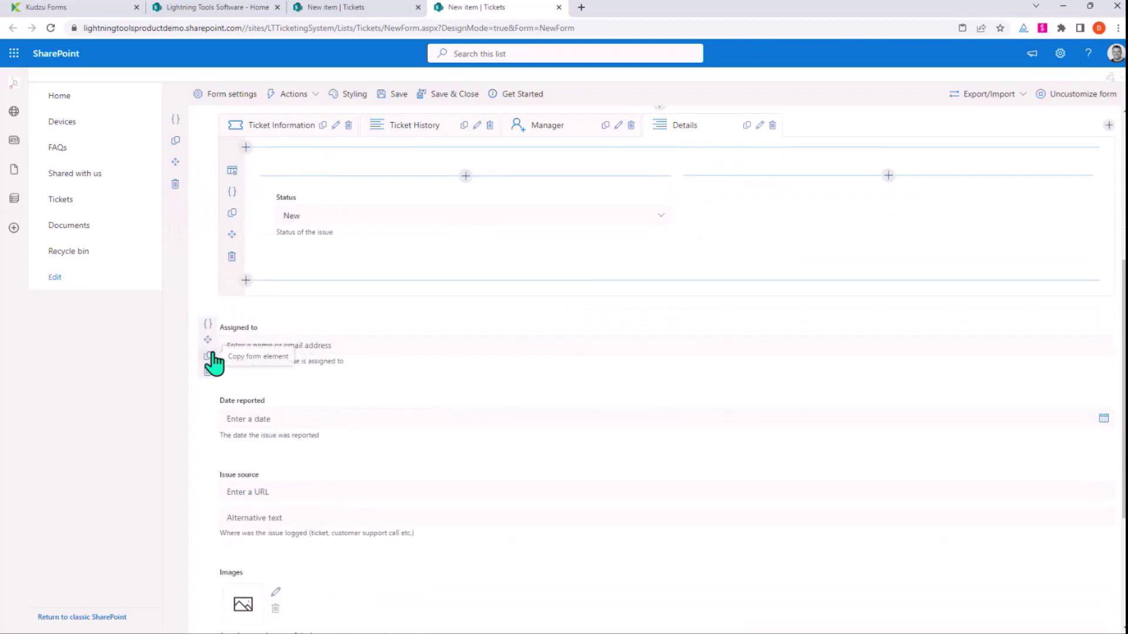
left_click(559, 131)
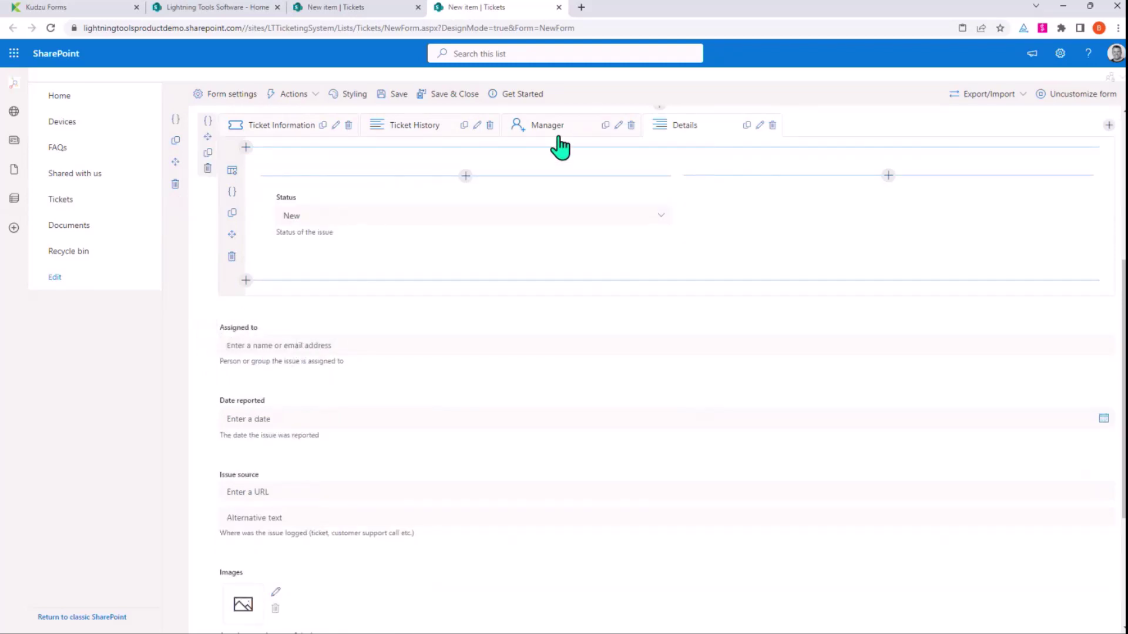
left_click_drag(207, 326, 402, 194)
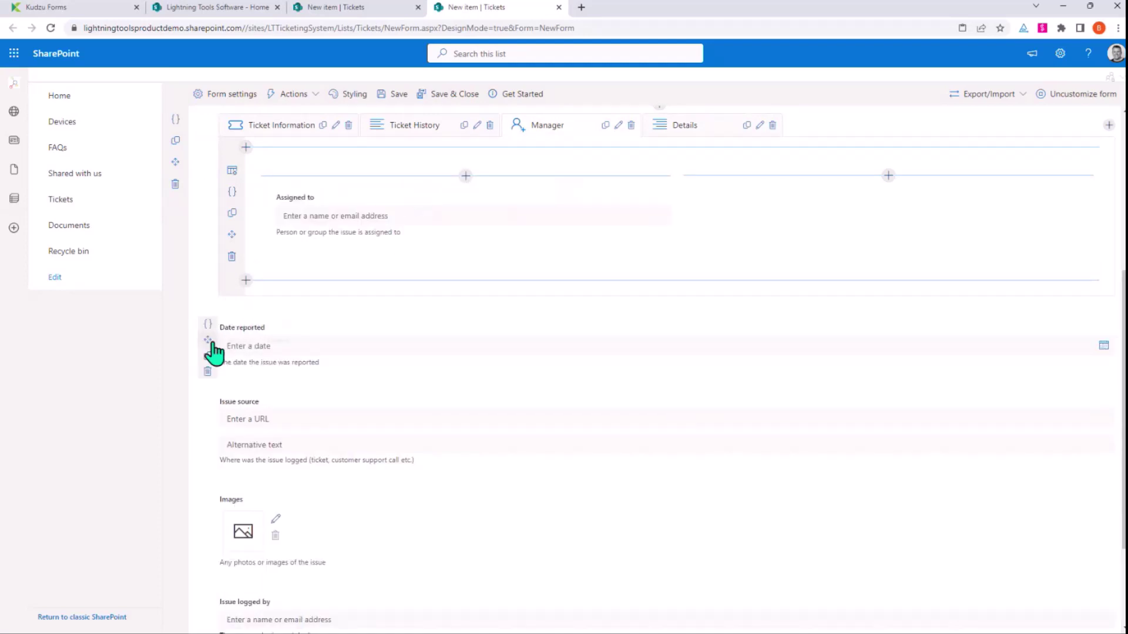
- In the Details tab, place Issue source below Status, and Date reported with Issue logged by beneath it in the second column
left_click(721, 131)
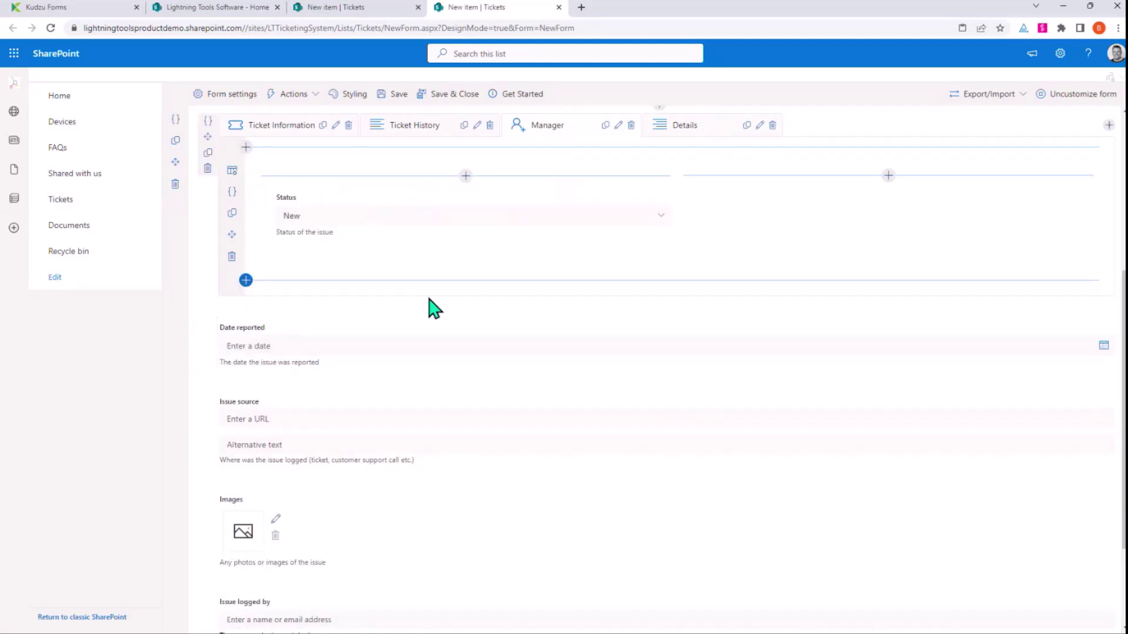
left_click_drag(209, 341, 838, 207)
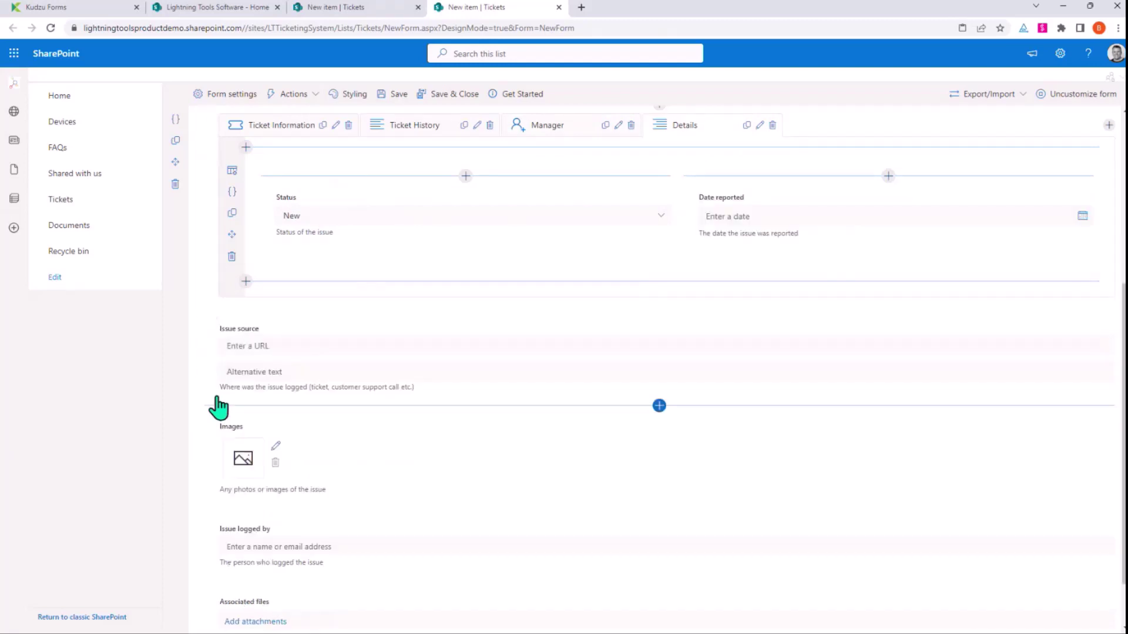
left_click_drag(236, 324, 315, 273)
left_click_drag(207, 543, 761, 329)
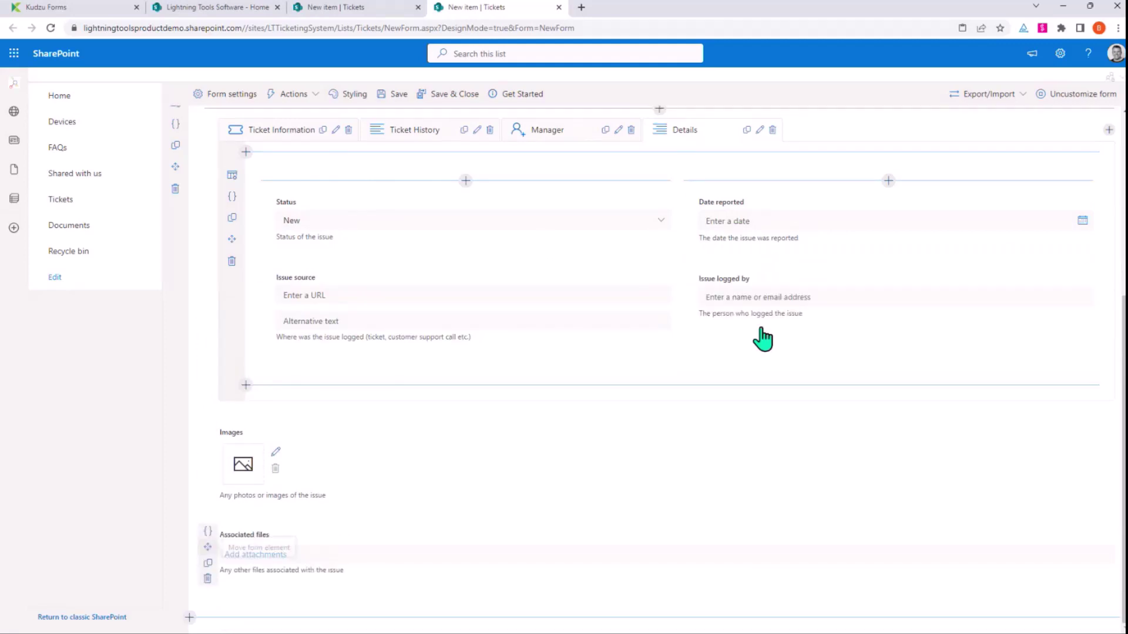
- Review the Ticket Information tab's layout, then save the customized form and close the designer
scroll(461, 313, "up", 3)
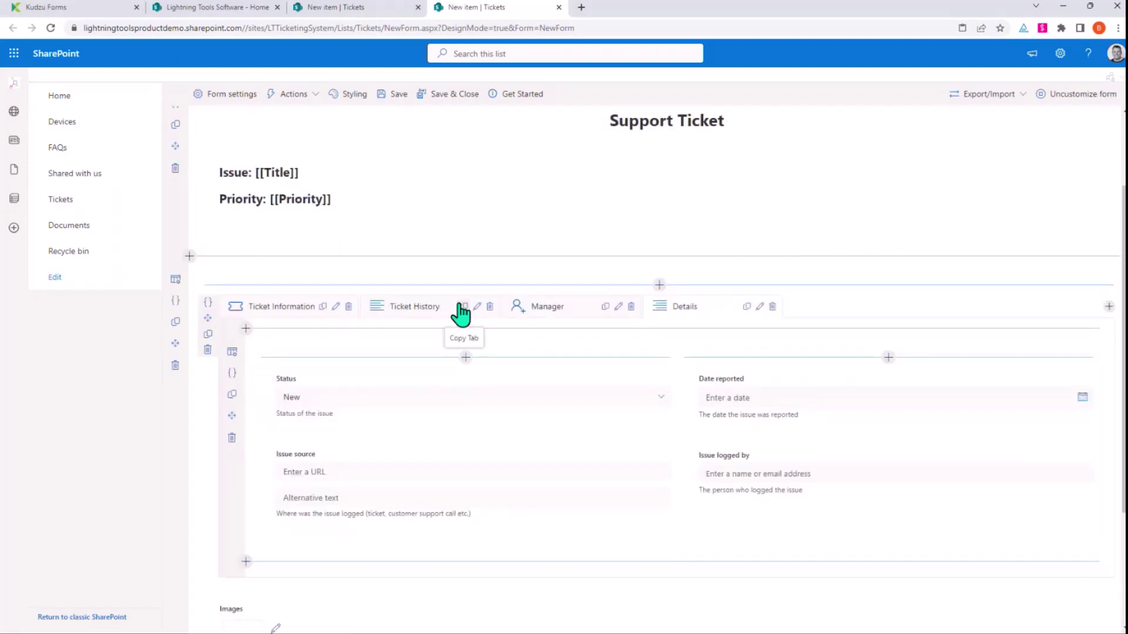
left_click(268, 312)
scroll(680, 277, "down", 4)
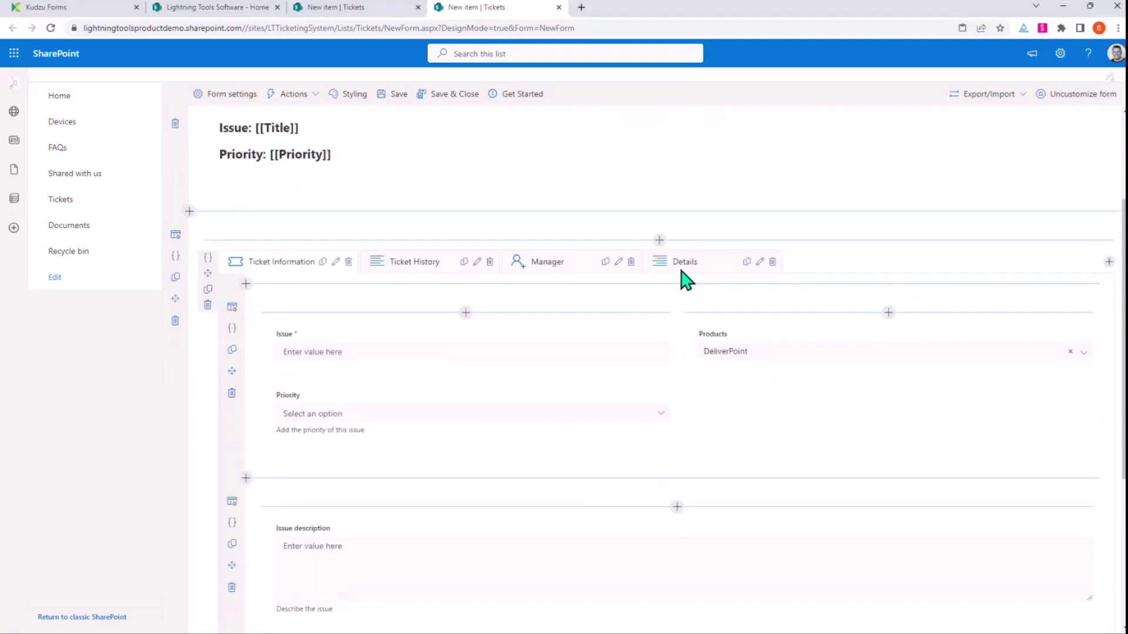
scroll(663, 267, "up", 3)
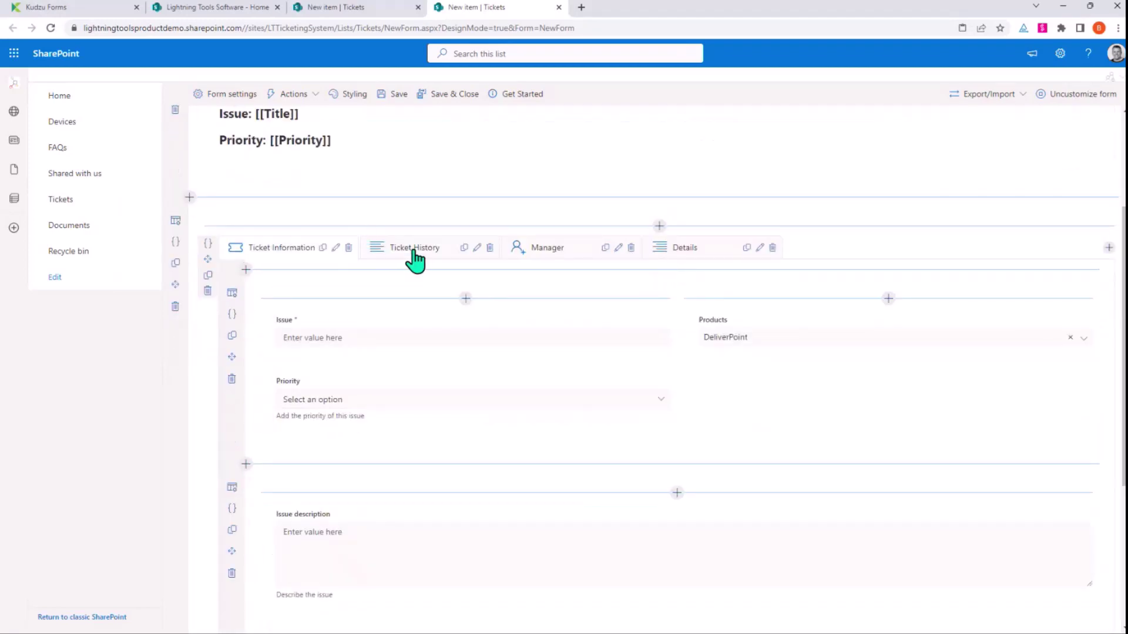
left_click(453, 101)
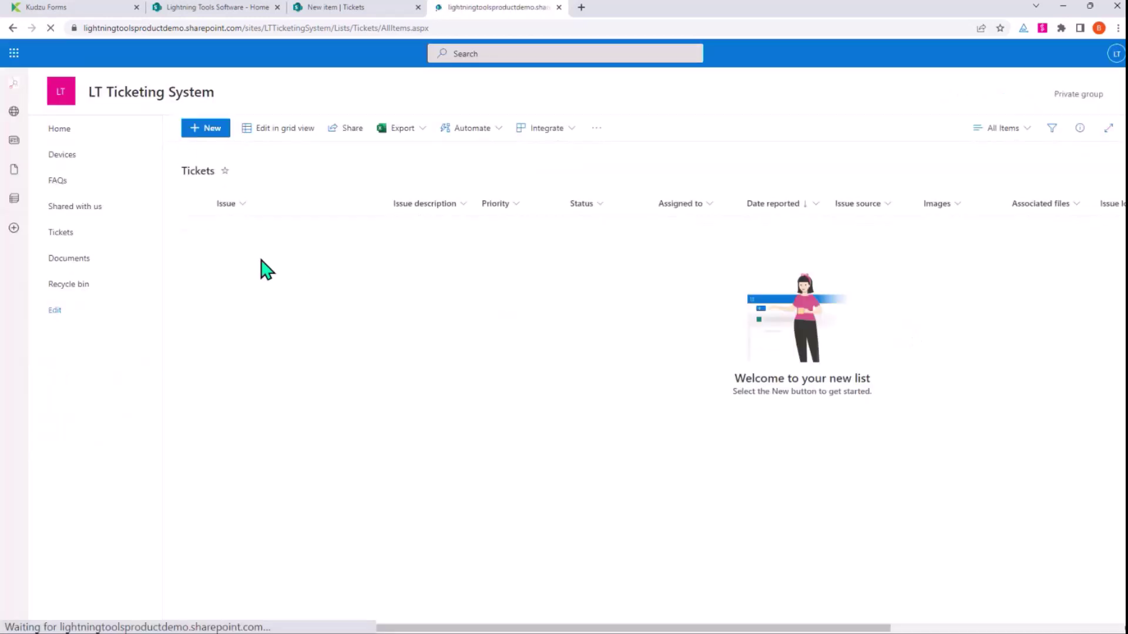
- Open a new item in the Tickets list and check the form's Details and Ticket Information tabs
left_click(208, 130)
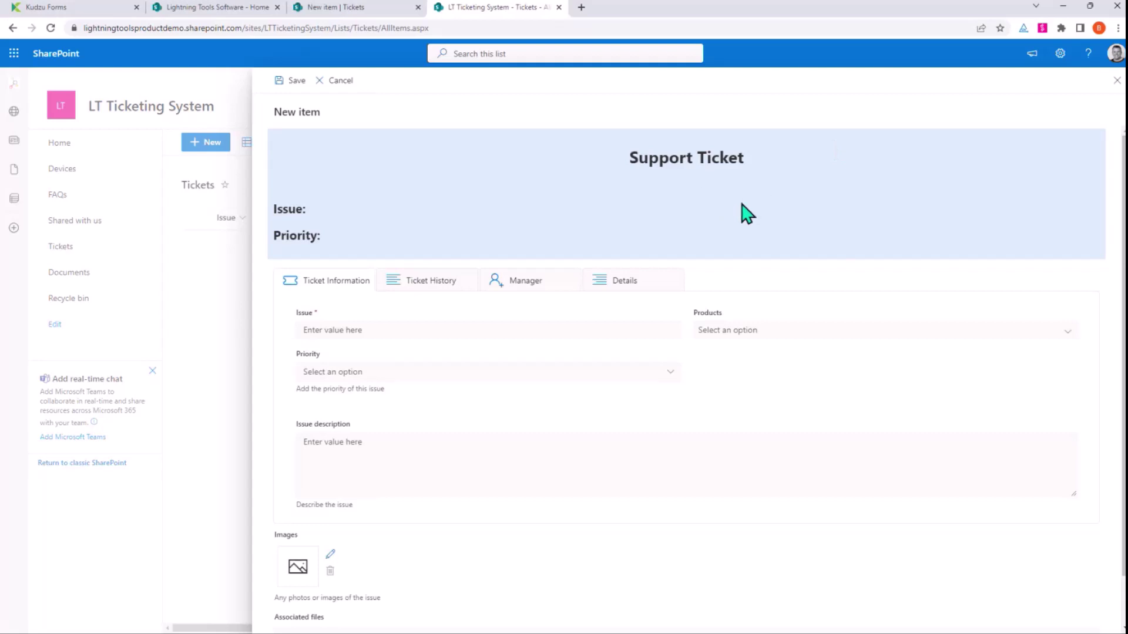
left_click(617, 281)
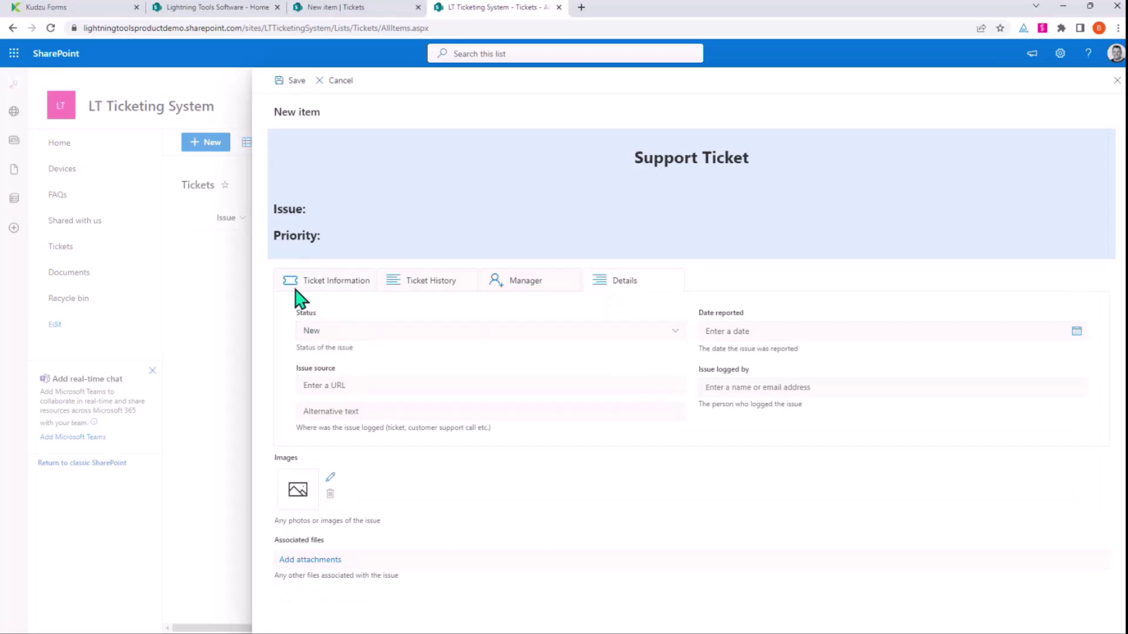
left_click(323, 284)
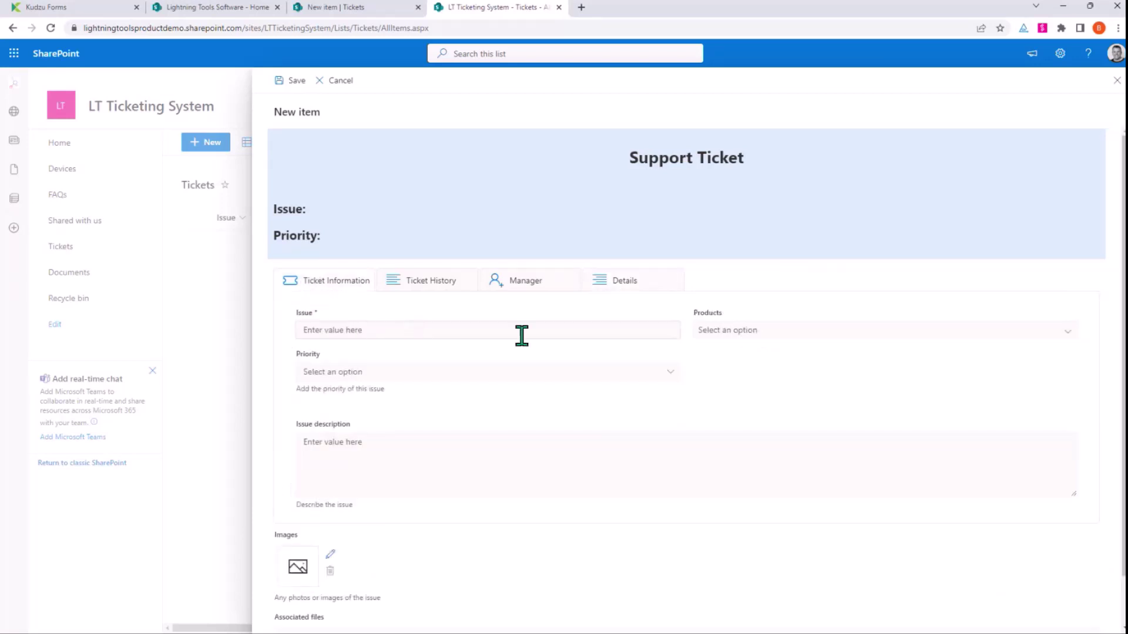
- In the new support ticket, set the Issue to LT123 and the Priority to Critical
left_click(373, 332)
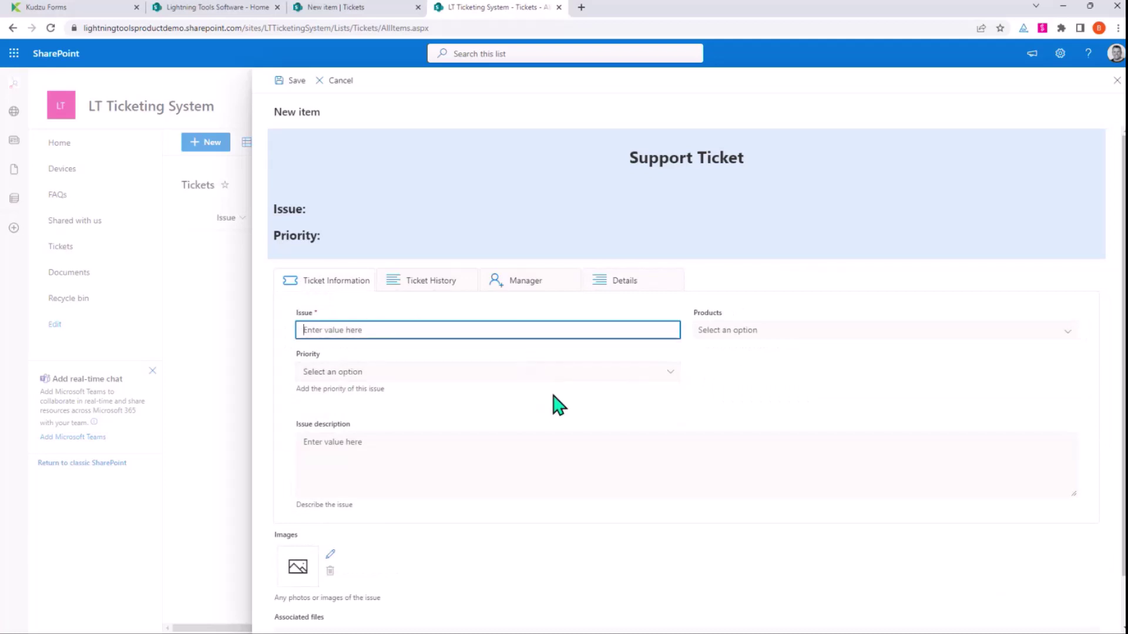
left_click(647, 374)
left_click(385, 393)
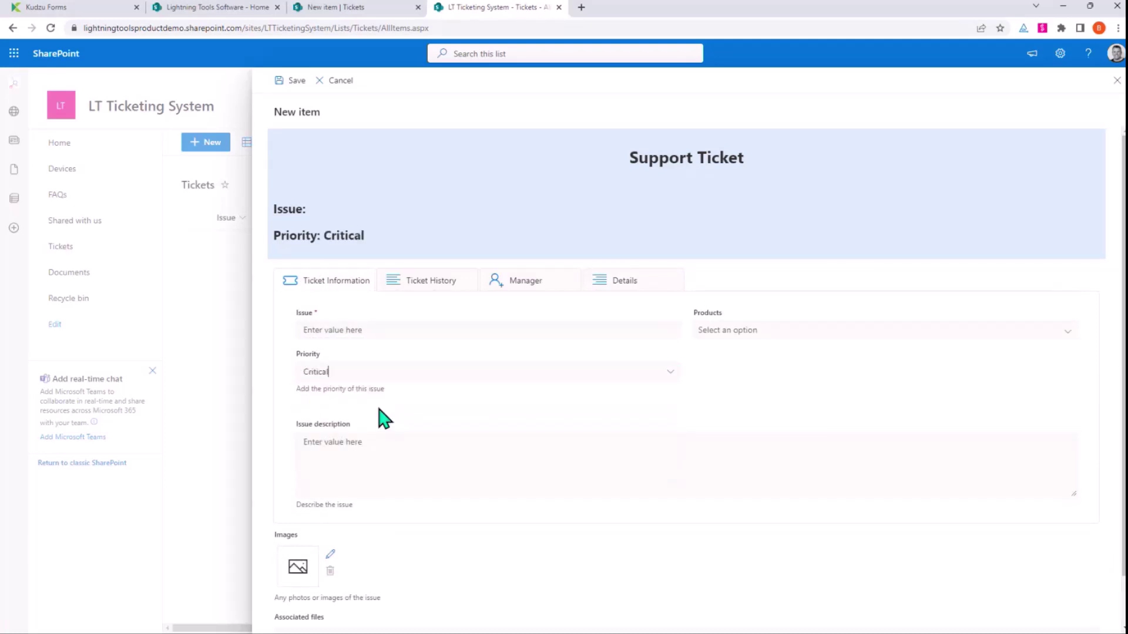
left_click(369, 331)
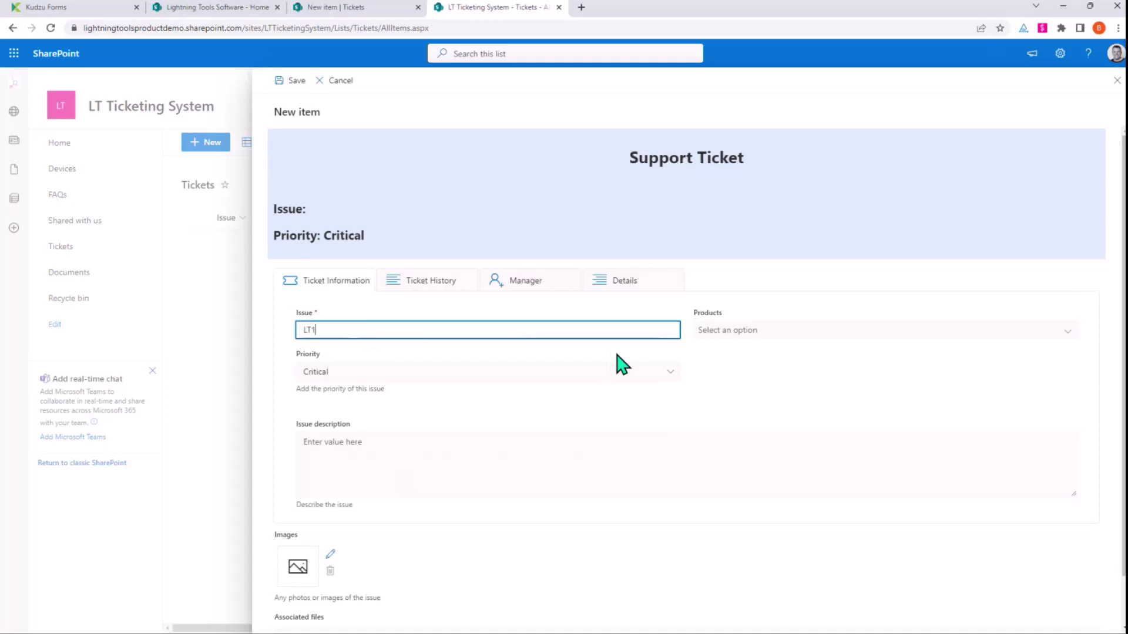
left_click(805, 404)
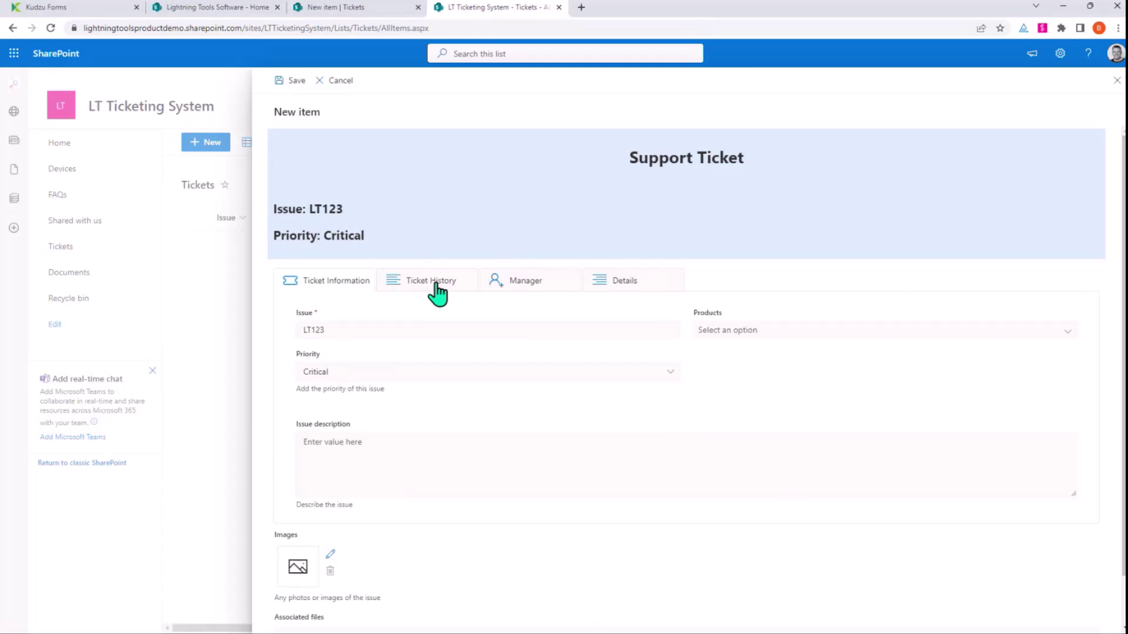
- Check the new ticket's Manager and Details tabs and save the item
left_click(536, 287)
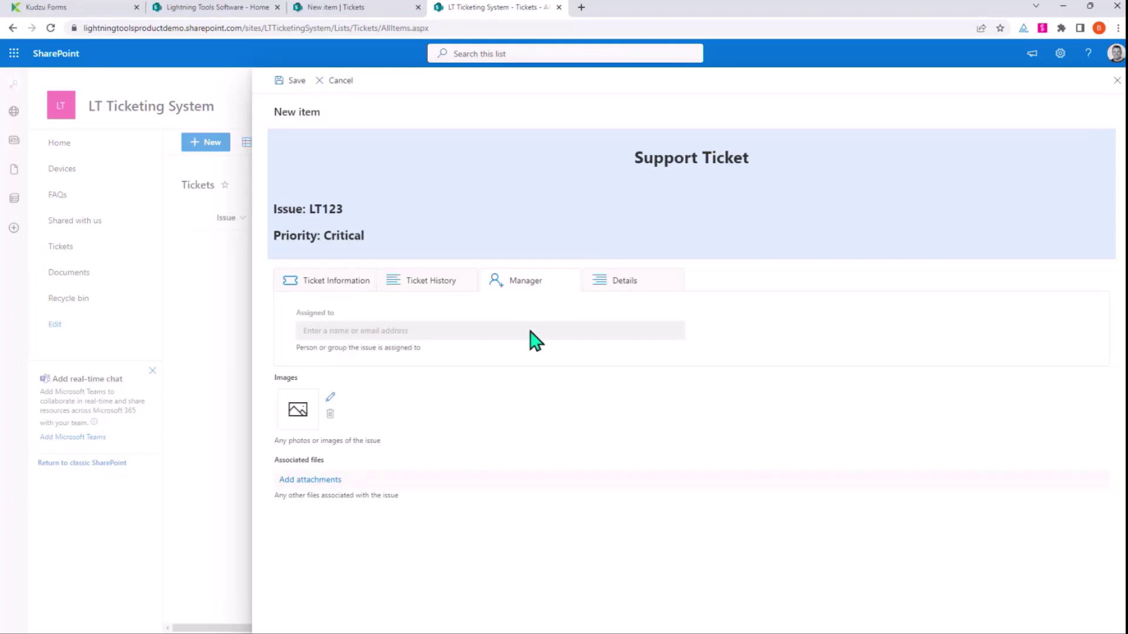
left_click(630, 287)
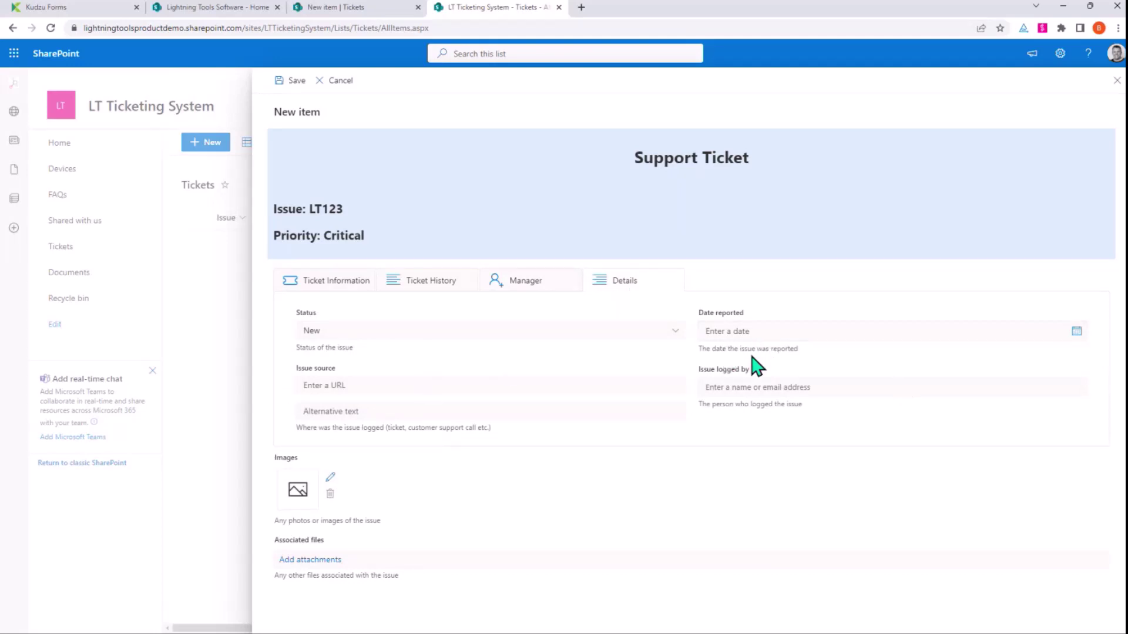
left_click(287, 85)
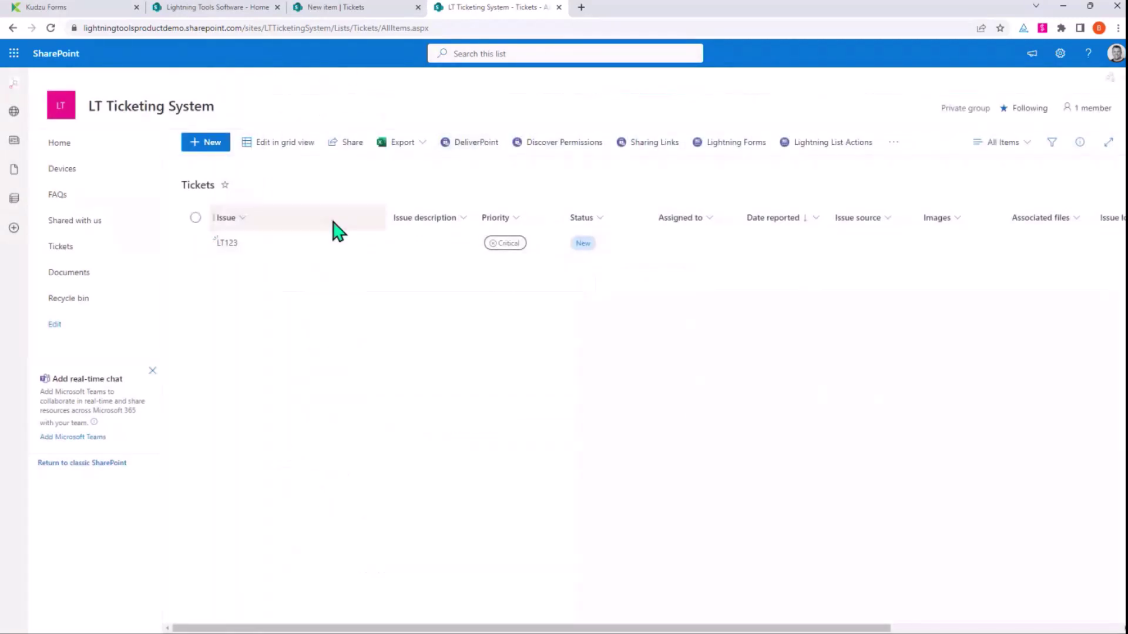
- From the site's home page, create a blank list named Ticket History that shows in the site navigation
left_click(73, 150)
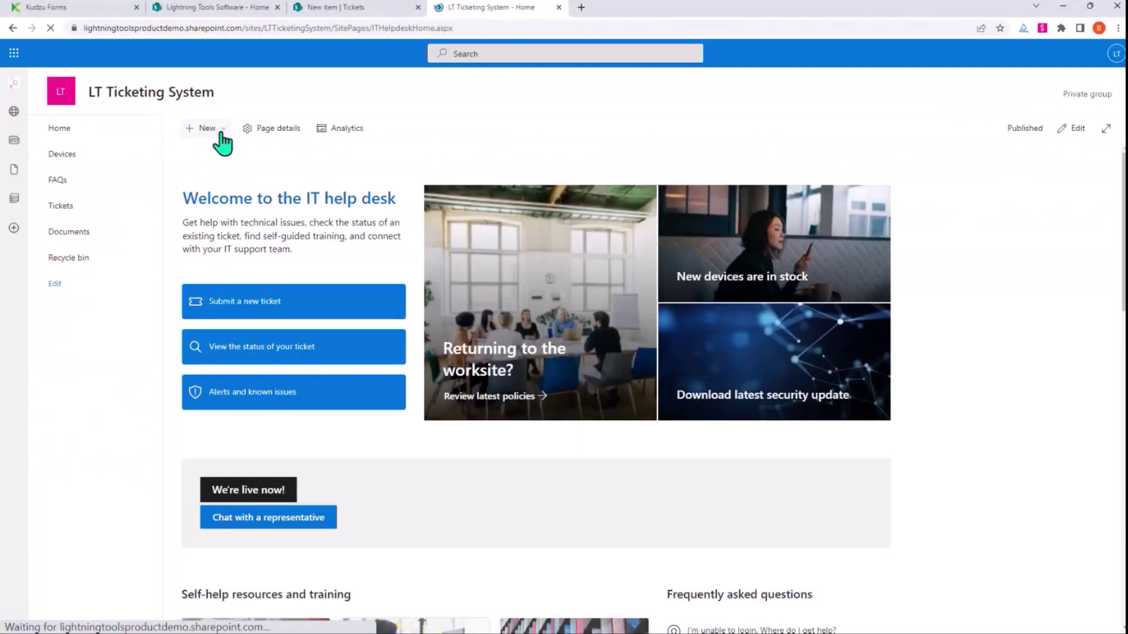
left_click(222, 133)
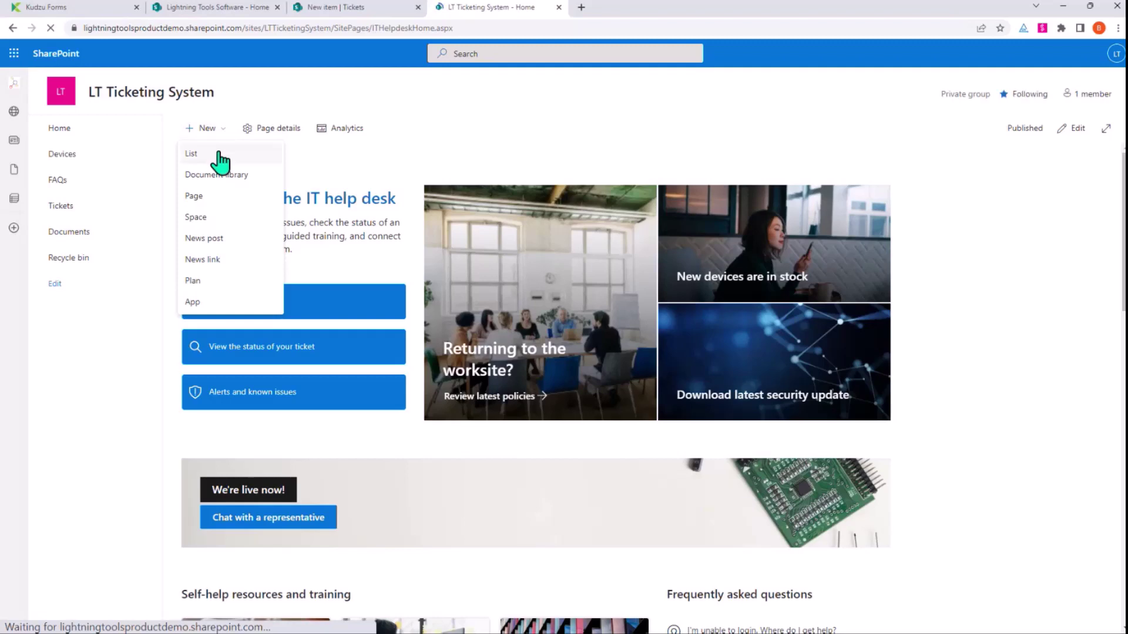
left_click(220, 155)
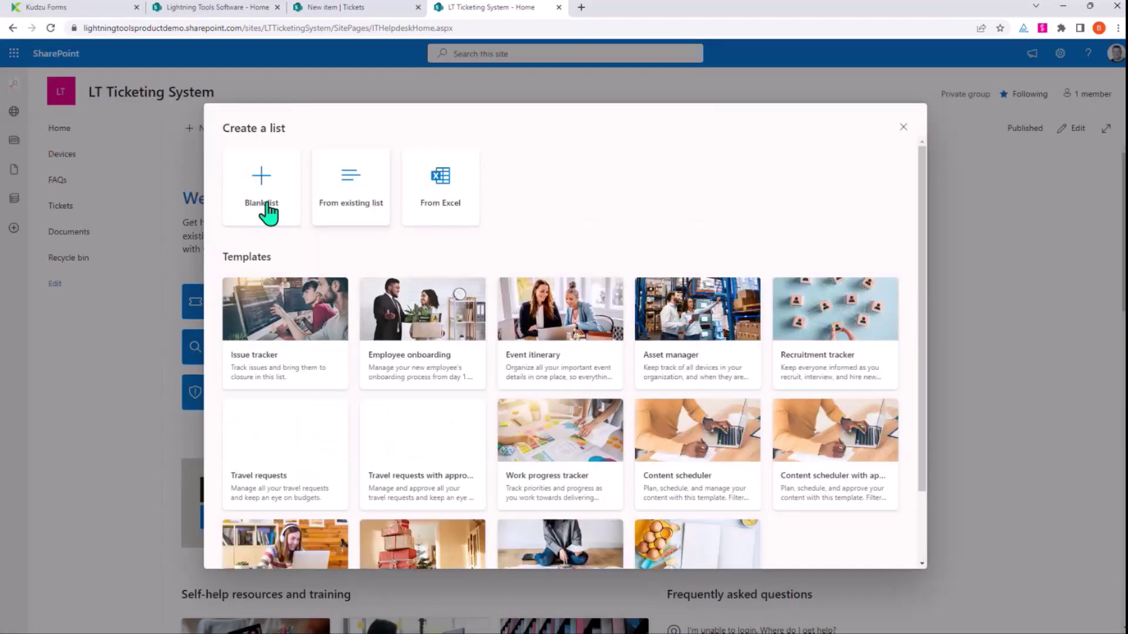
left_click(254, 191)
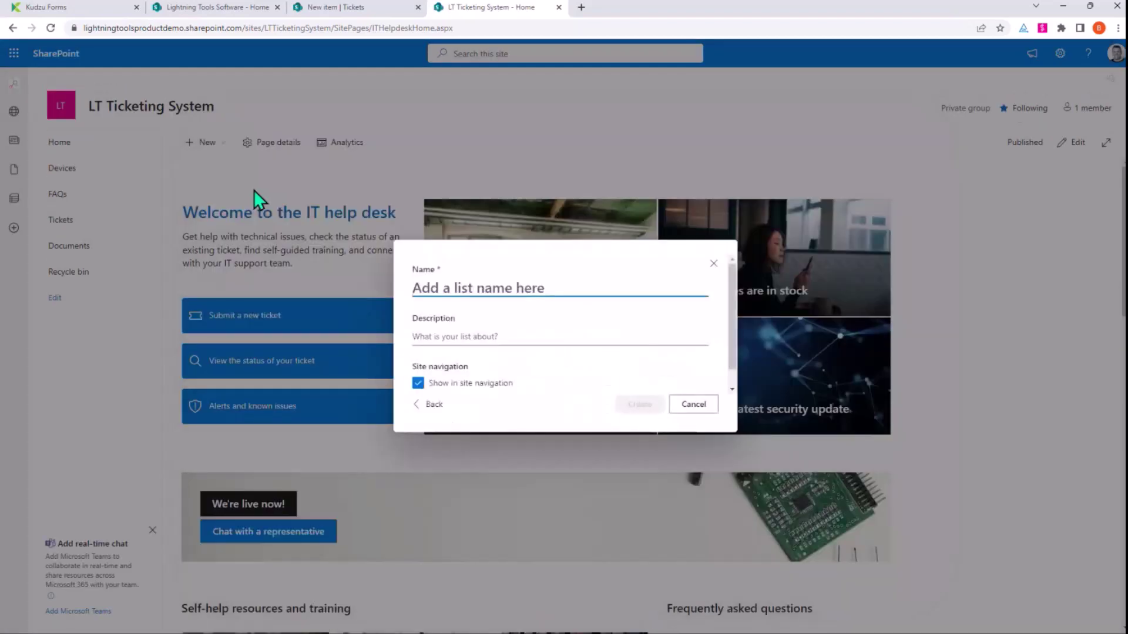
type("Tic")
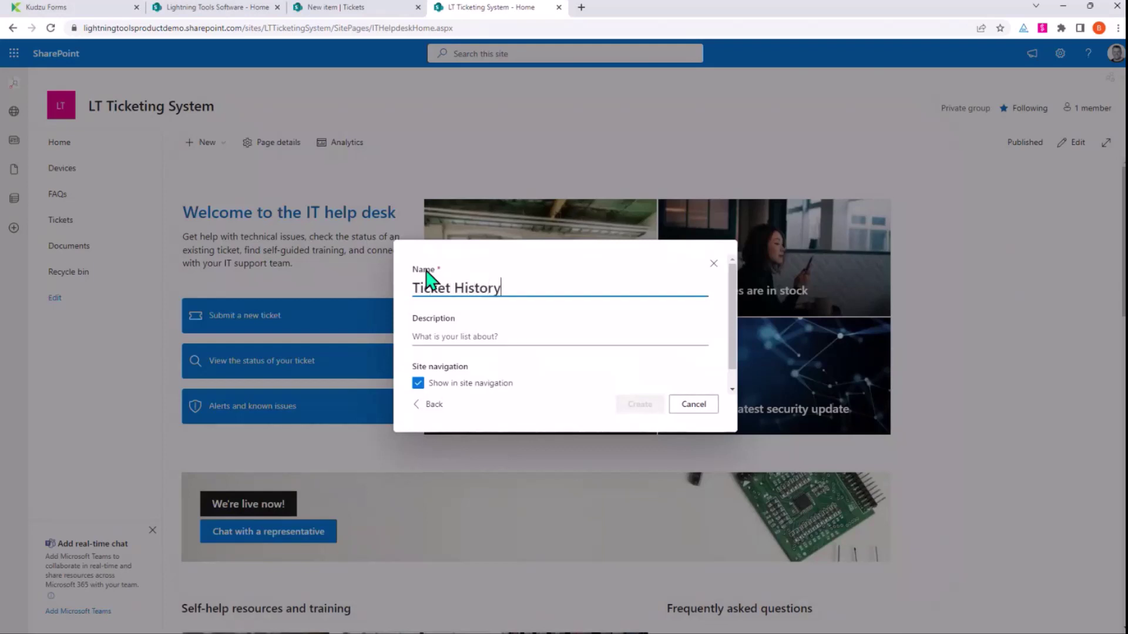
type("ket History")
scroll(734, 382, "down", 1)
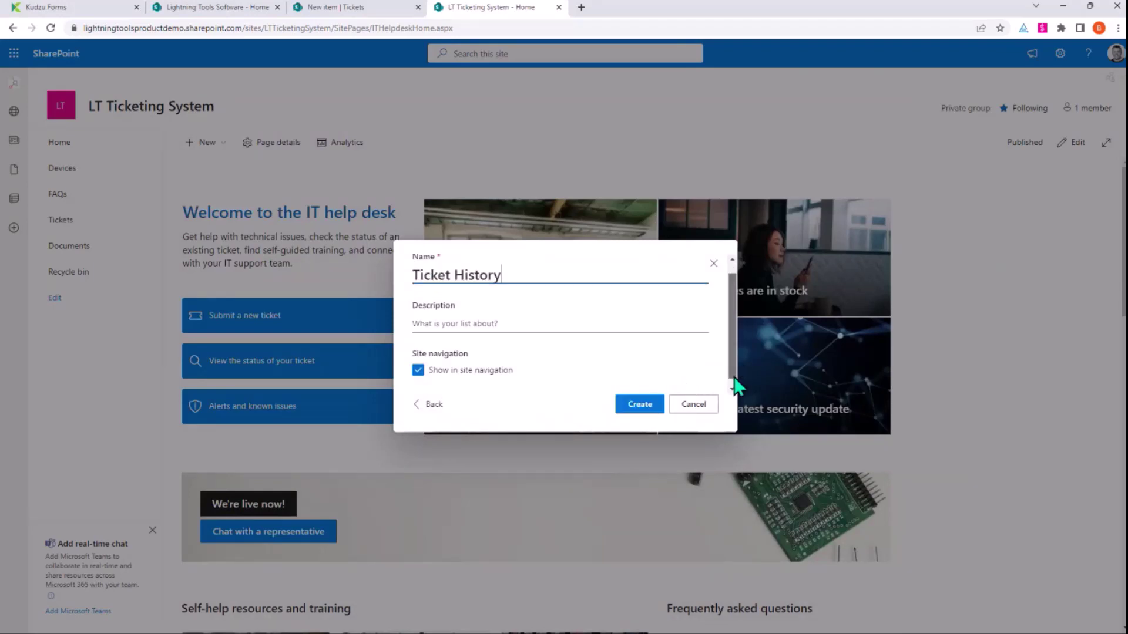
left_click(639, 405)
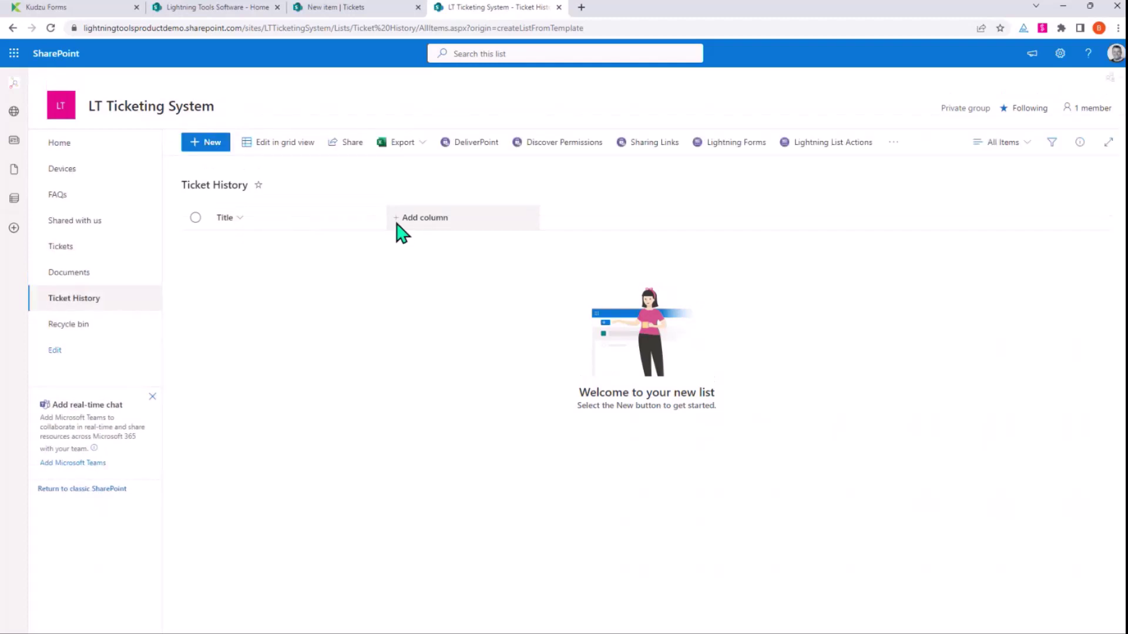
- Add a multiple lines of text column named Comments to the Ticket History list
left_click(400, 223)
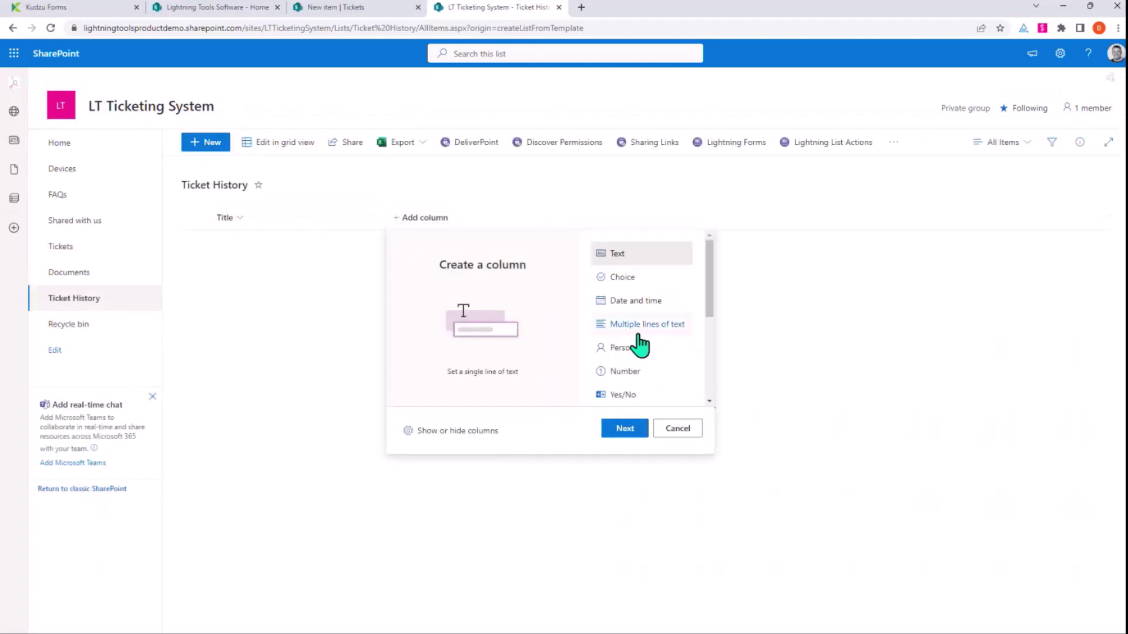
left_click(646, 325)
left_click(624, 432)
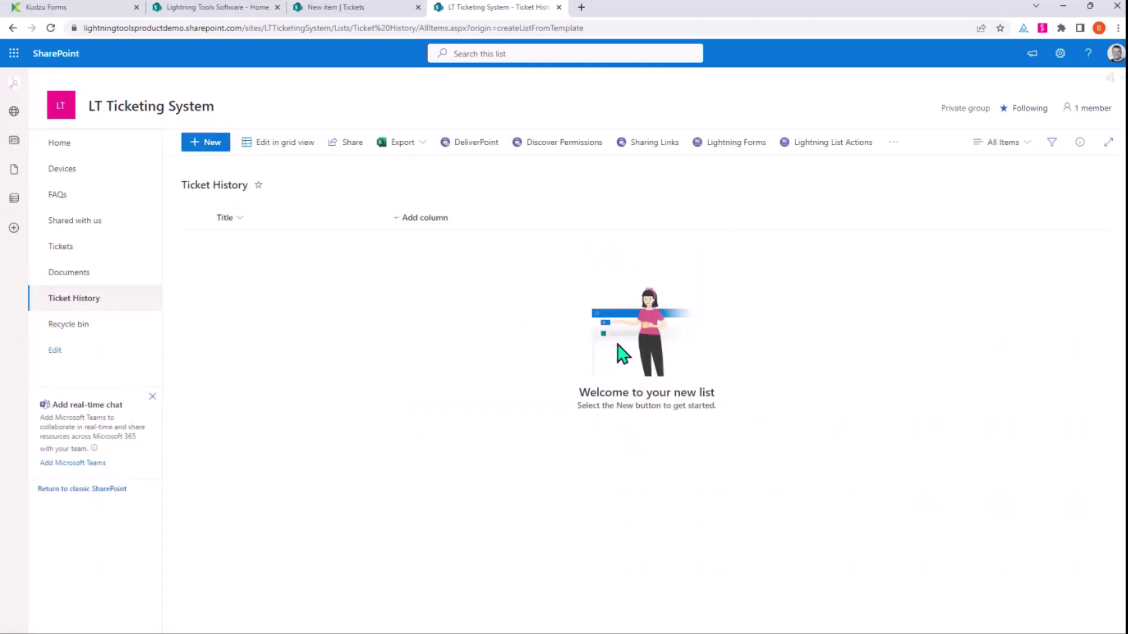
type("Com")
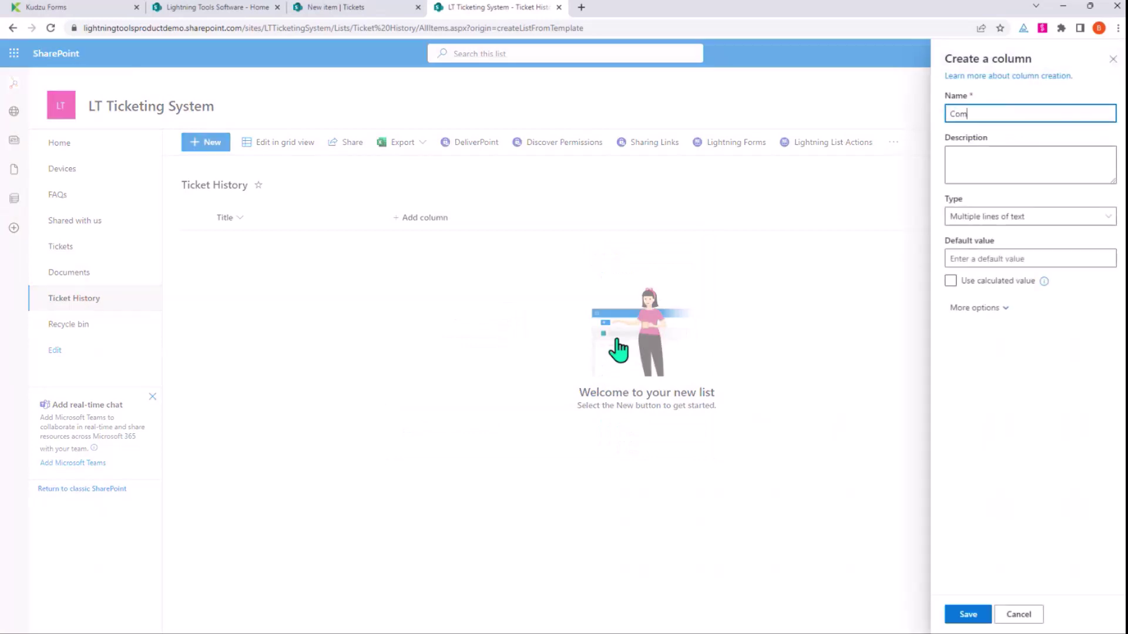
type("ments")
left_click(975, 615)
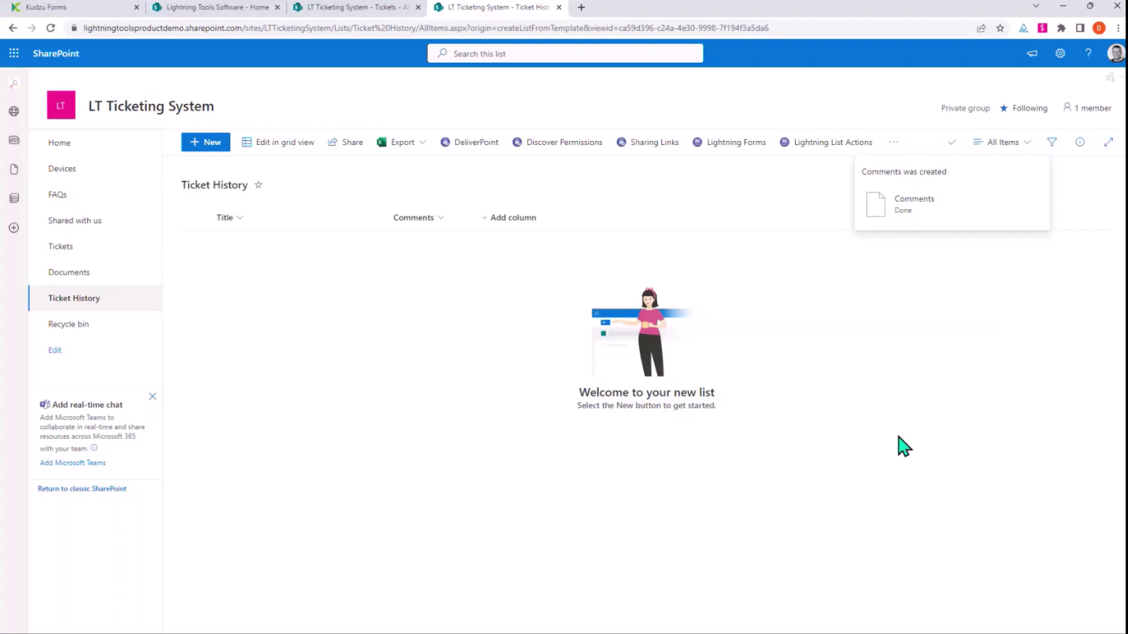
- Add a date and time column named Date to the Ticket History list
left_click(485, 222)
left_click(722, 302)
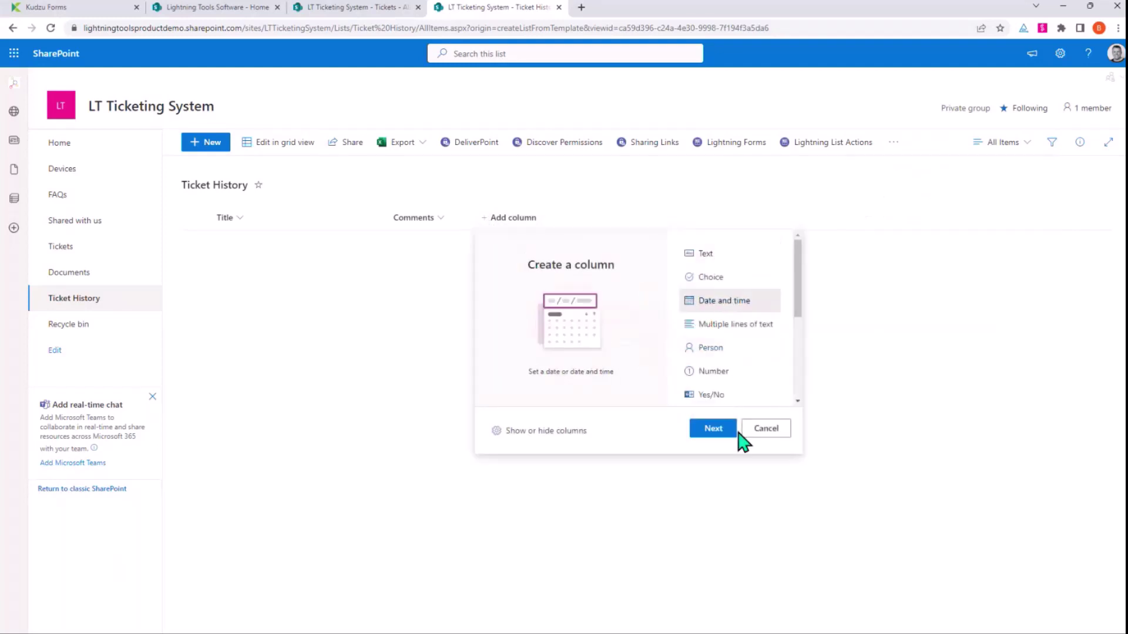
left_click(713, 428)
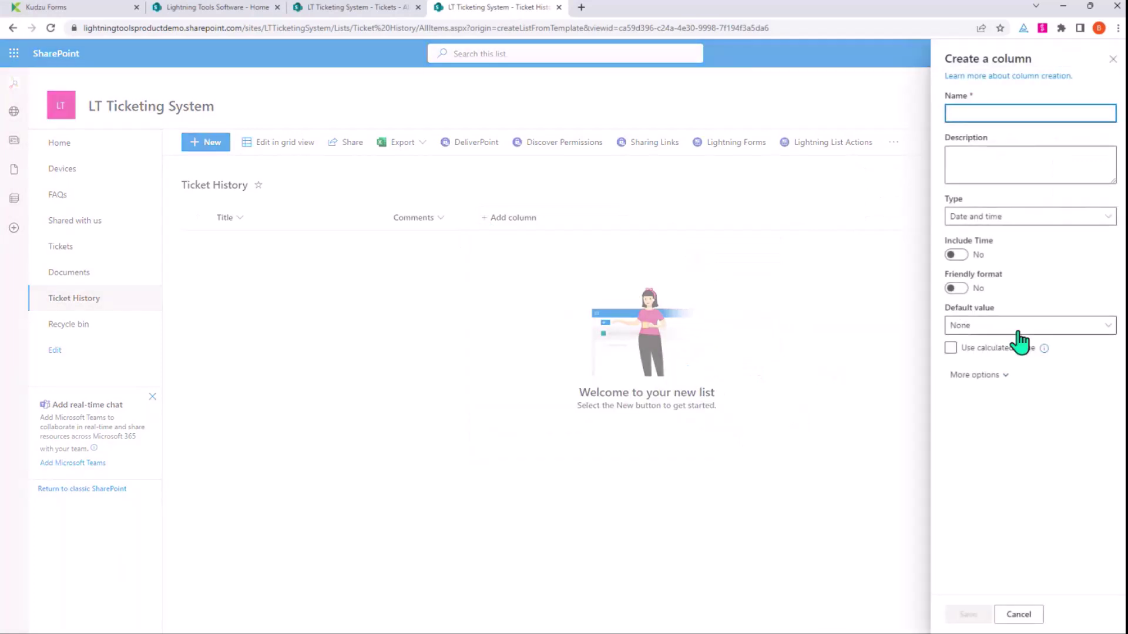
type("Date")
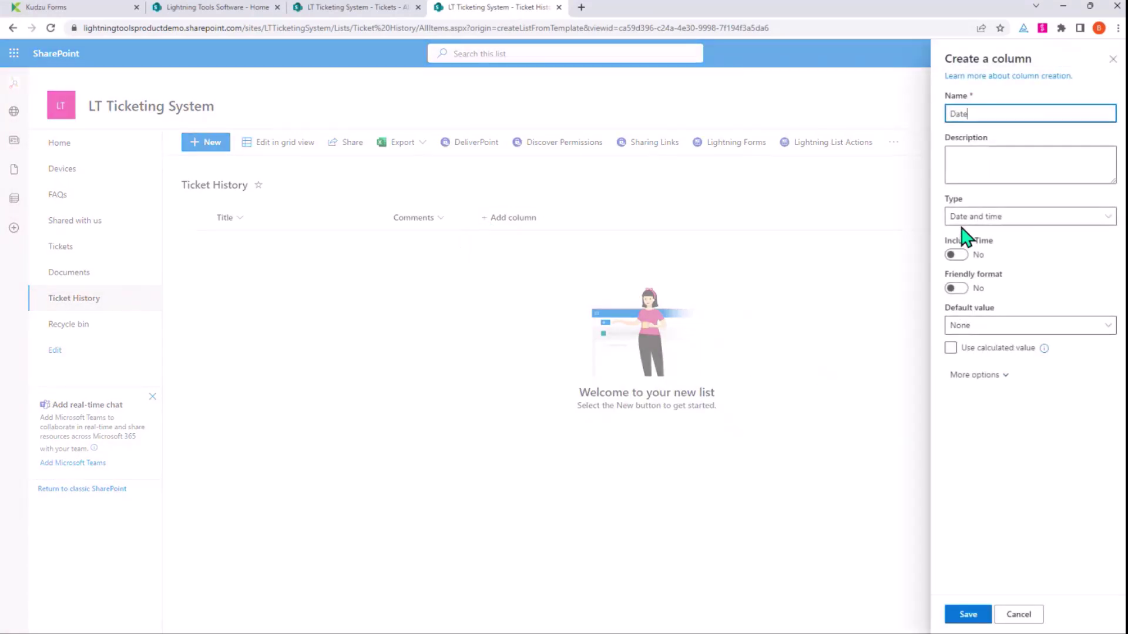
left_click(985, 610)
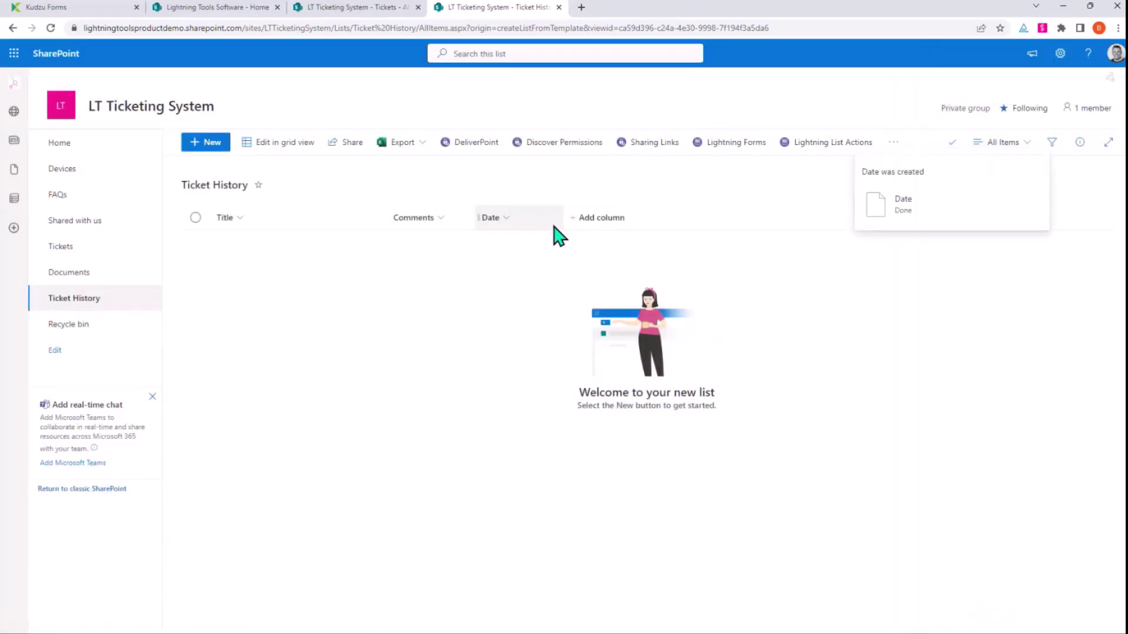
- Add a number column named Hours to the Ticket History list
left_click(581, 218)
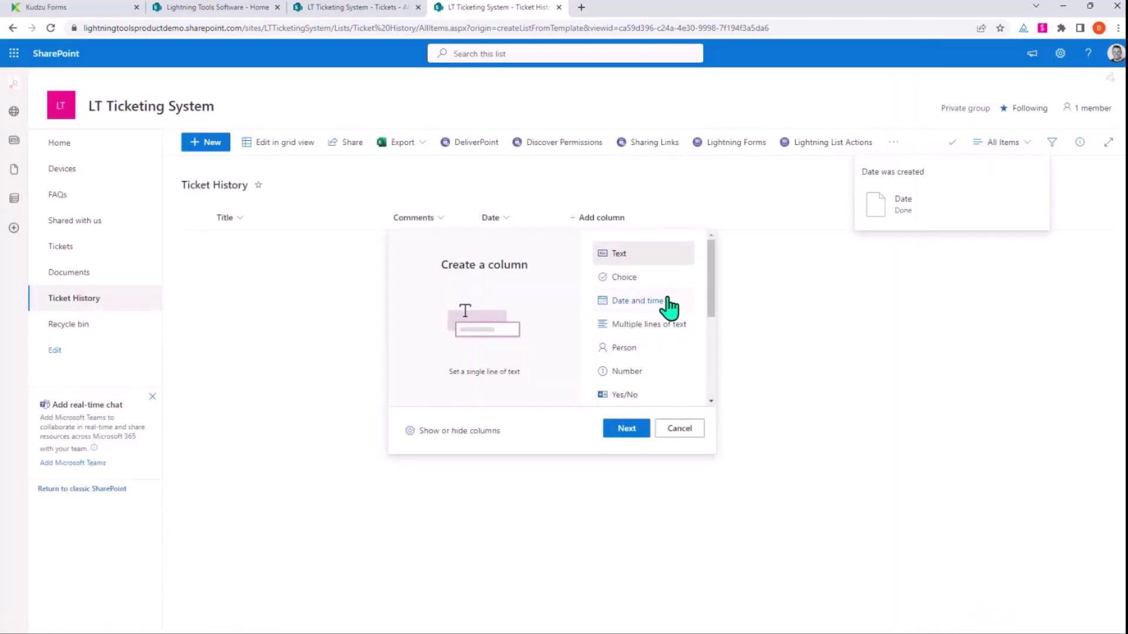
left_click(654, 371)
left_click(631, 430)
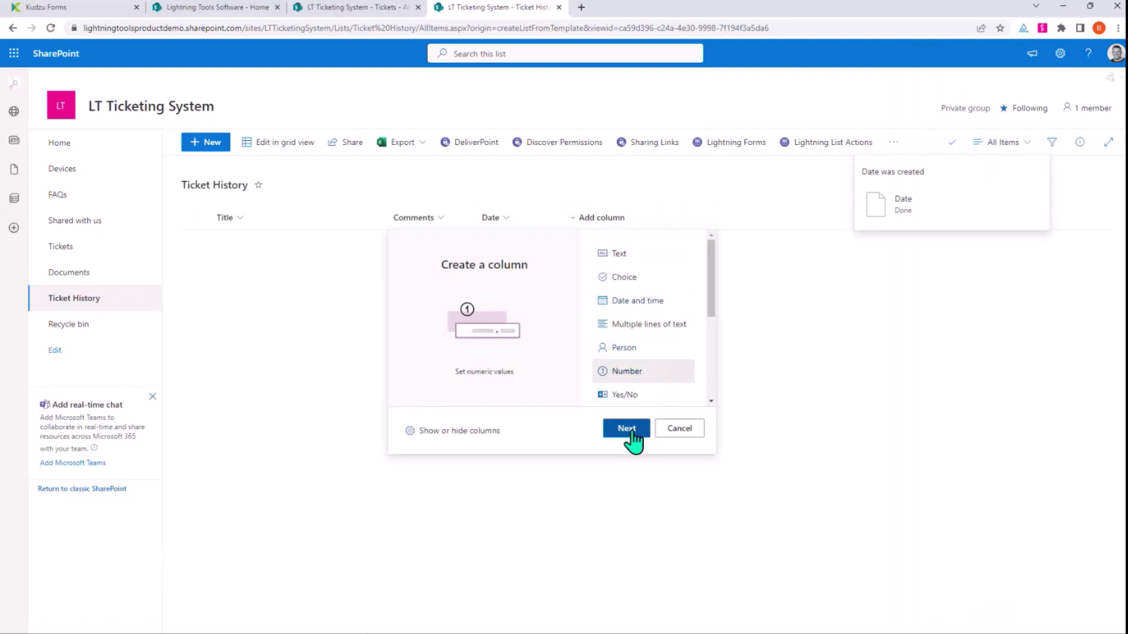
type("Hours")
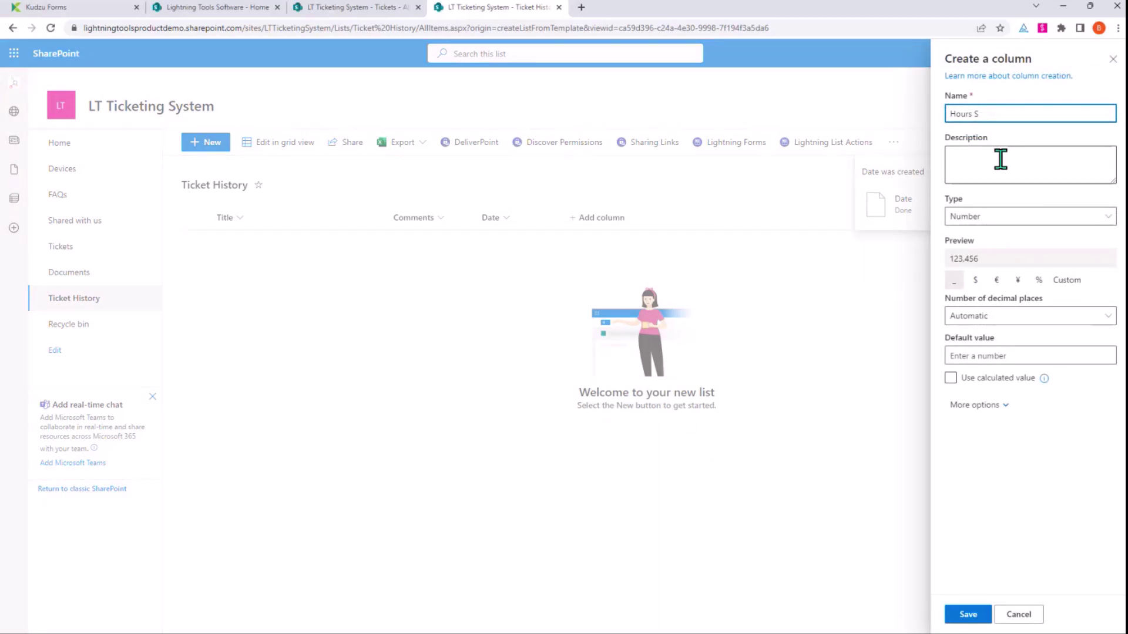
left_click(960, 614)
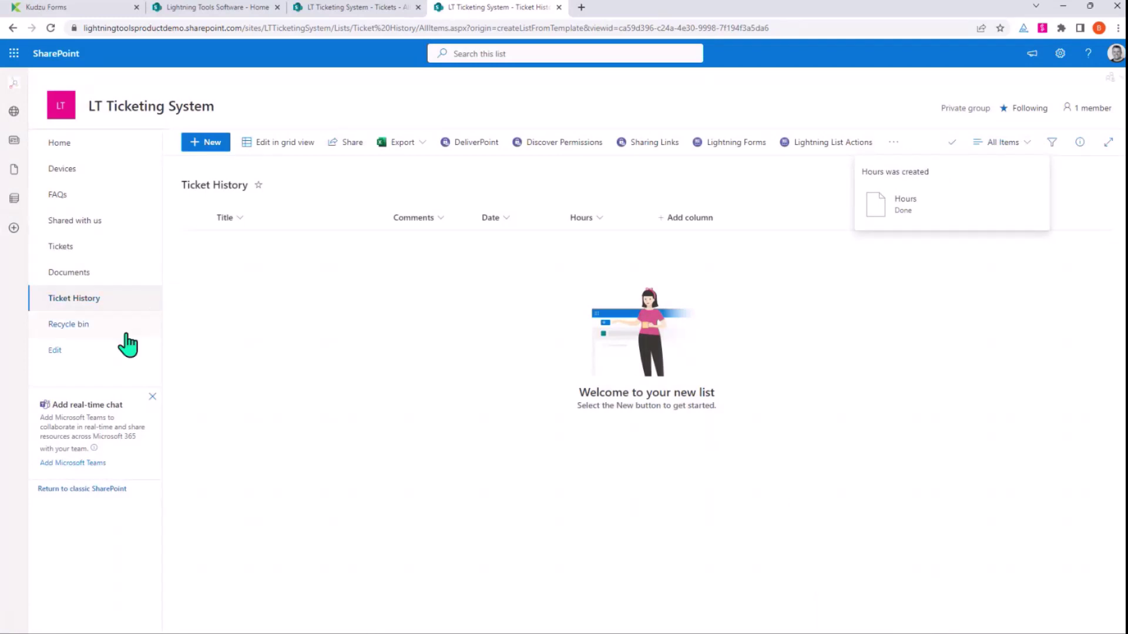
- Return to the Tickets list through the home page and open its NewForm.aspx customization in Lightning Forms
left_click(74, 158)
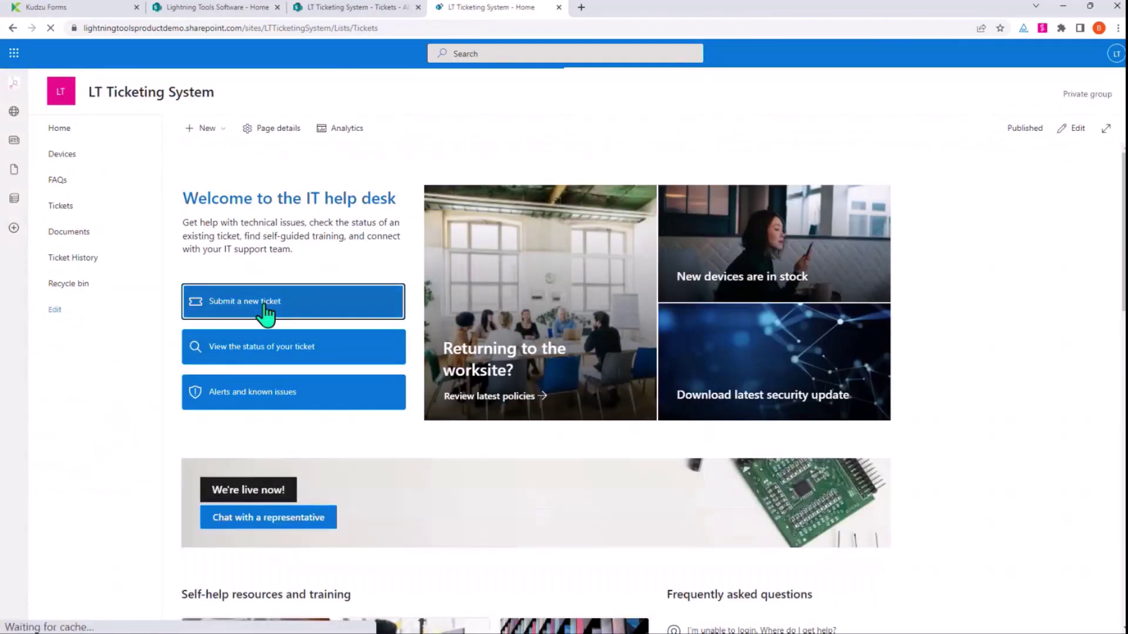
left_click(266, 307)
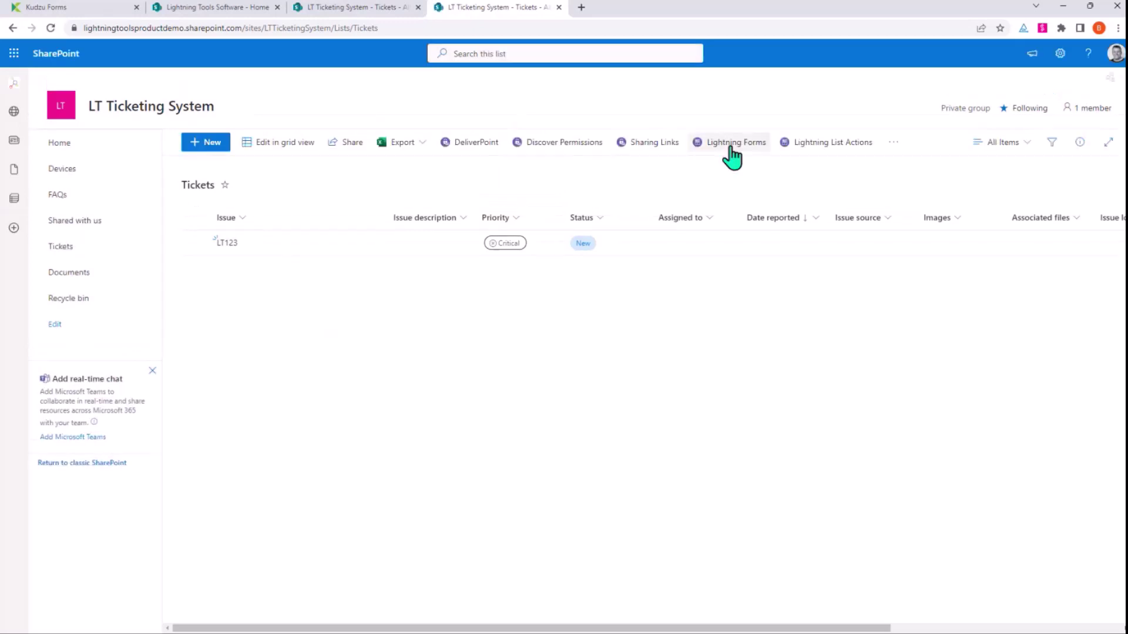
left_click(733, 144)
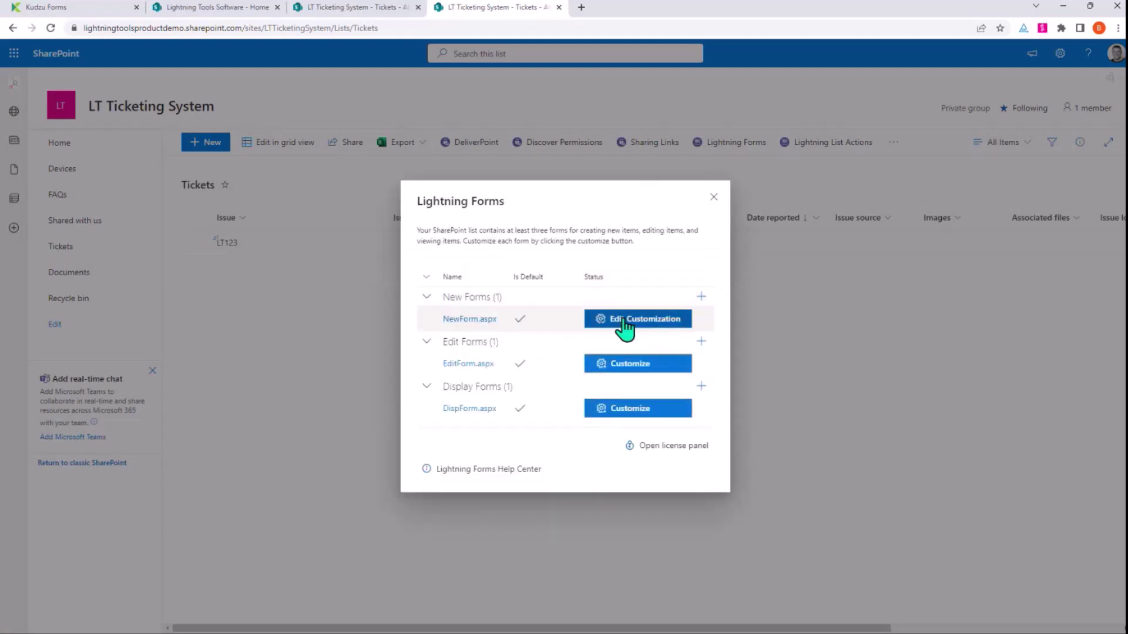
left_click(624, 327)
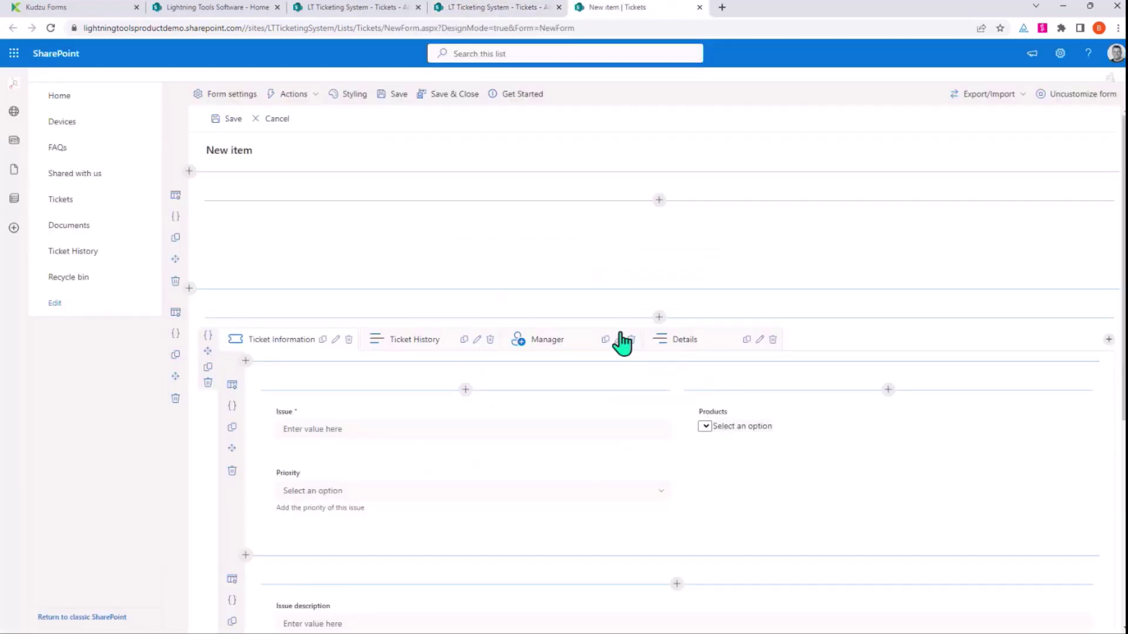
- Insert the Ticket History list into the Ticket History tab of the ticket form
left_click(414, 419)
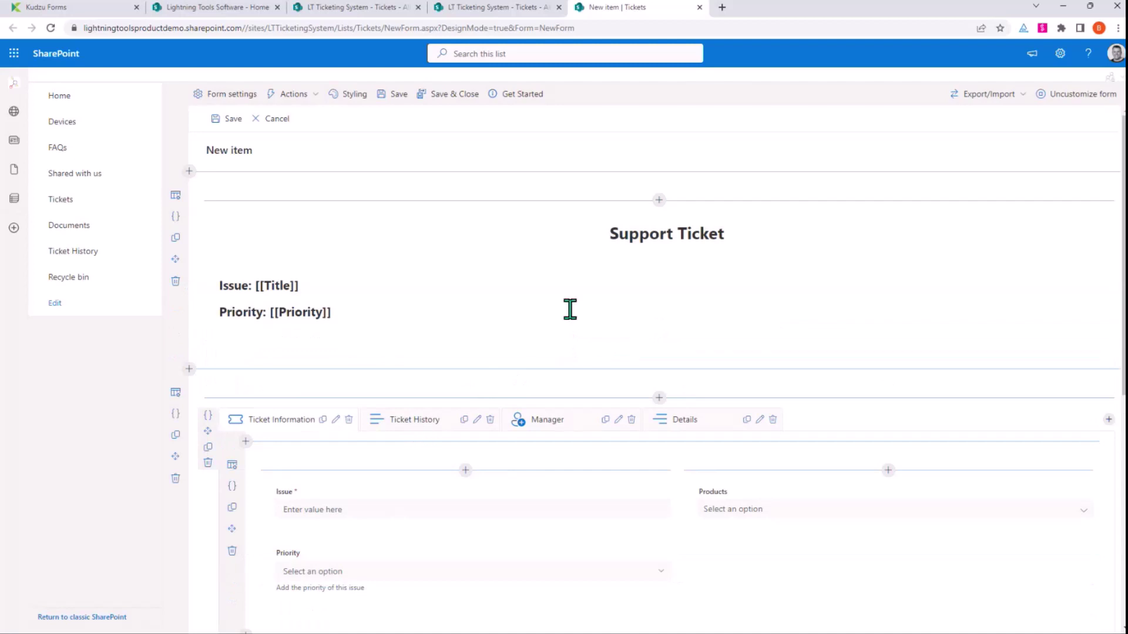
scroll(569, 297, "down", 1)
left_click(677, 410)
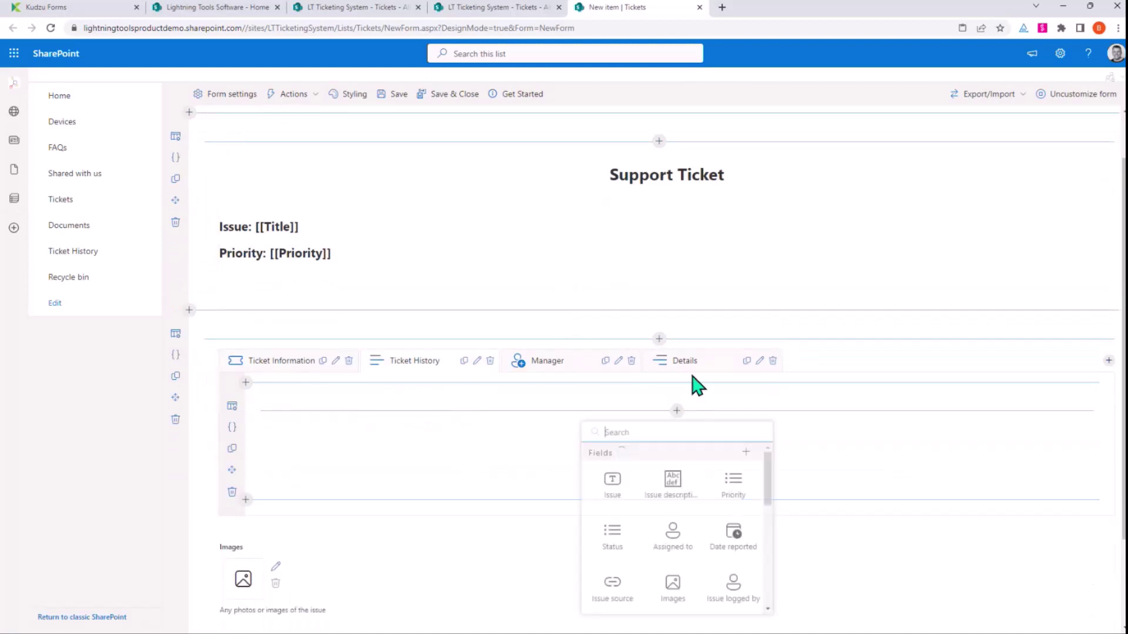
left_click_drag(768, 478, 773, 586)
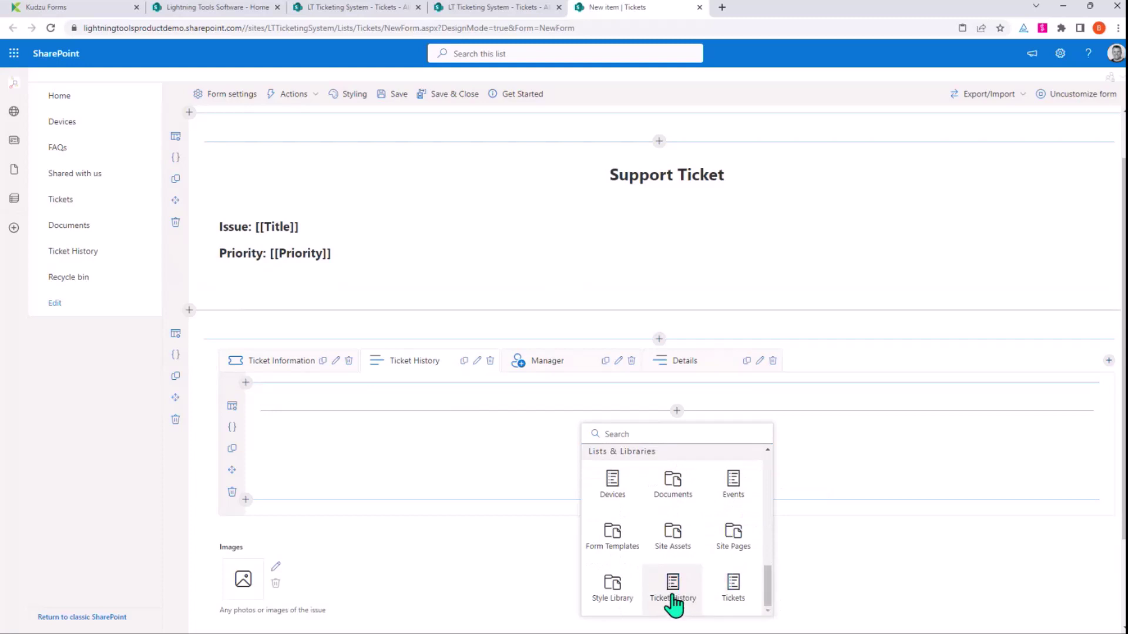
left_click(676, 590)
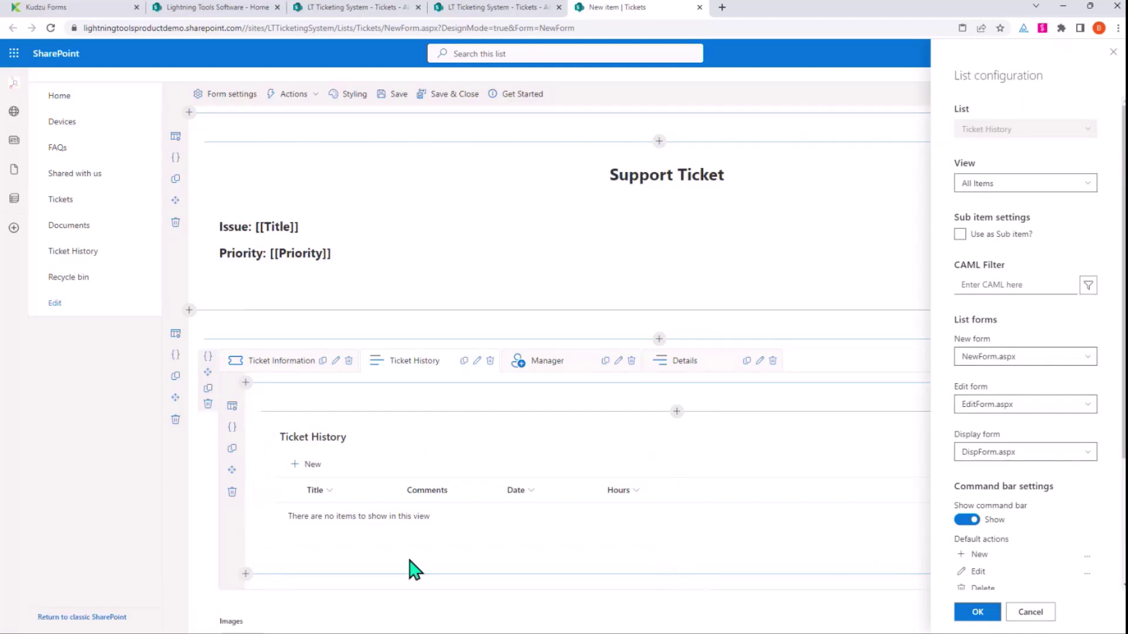
- Configure the Ticket History list as a sub item, creating the parent lookup LookupToTickets with cascade delete enabled
left_click(960, 235)
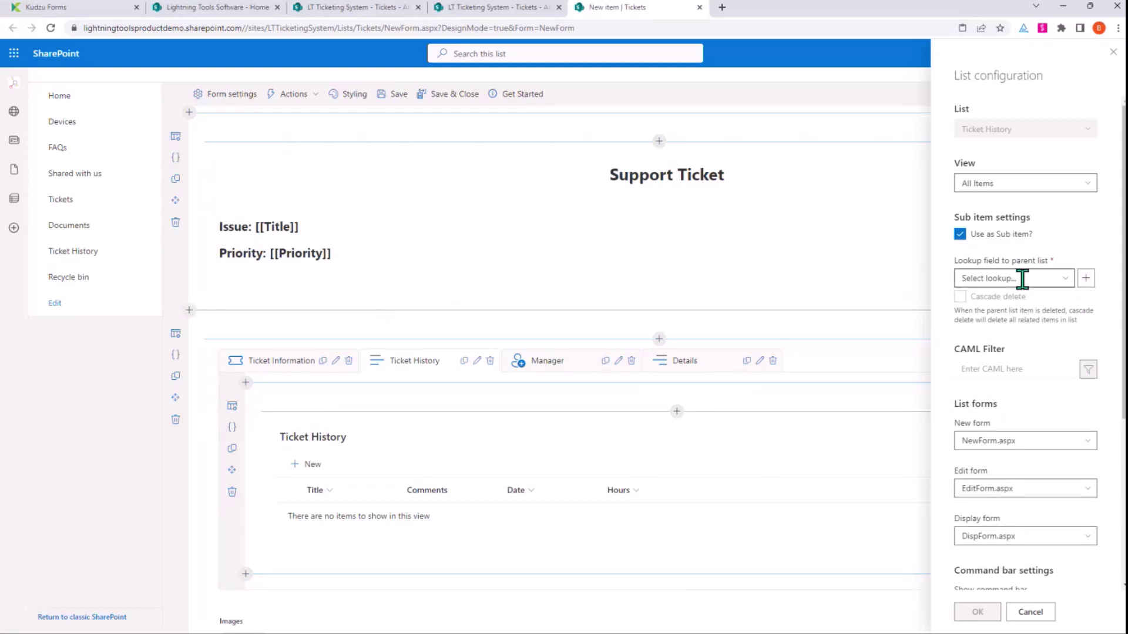
left_click(1063, 282)
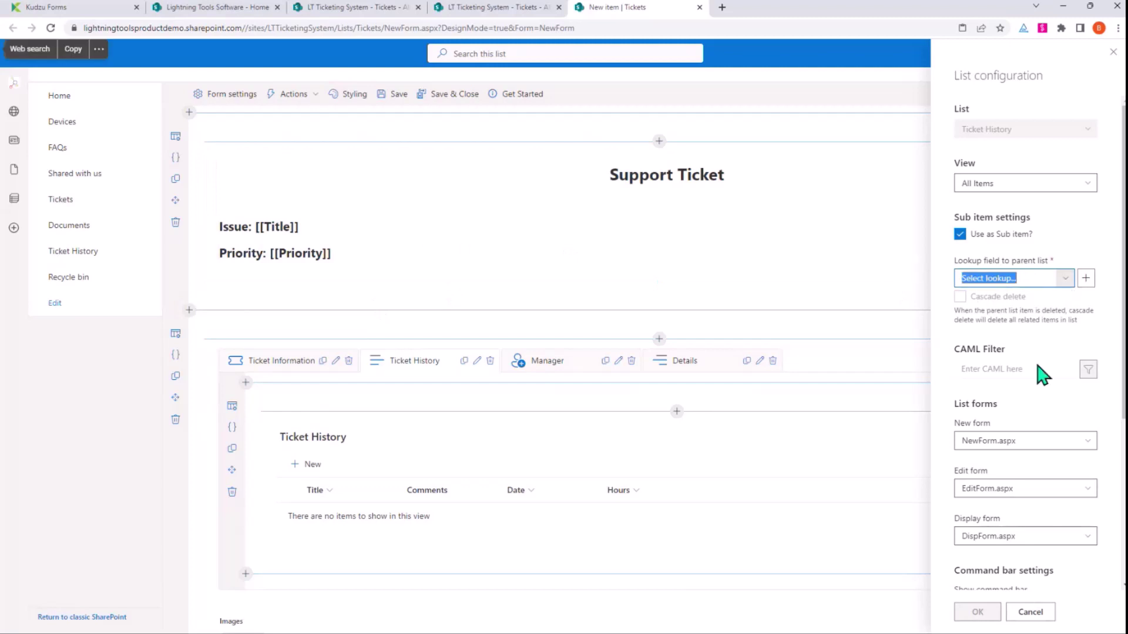
left_click(1085, 278)
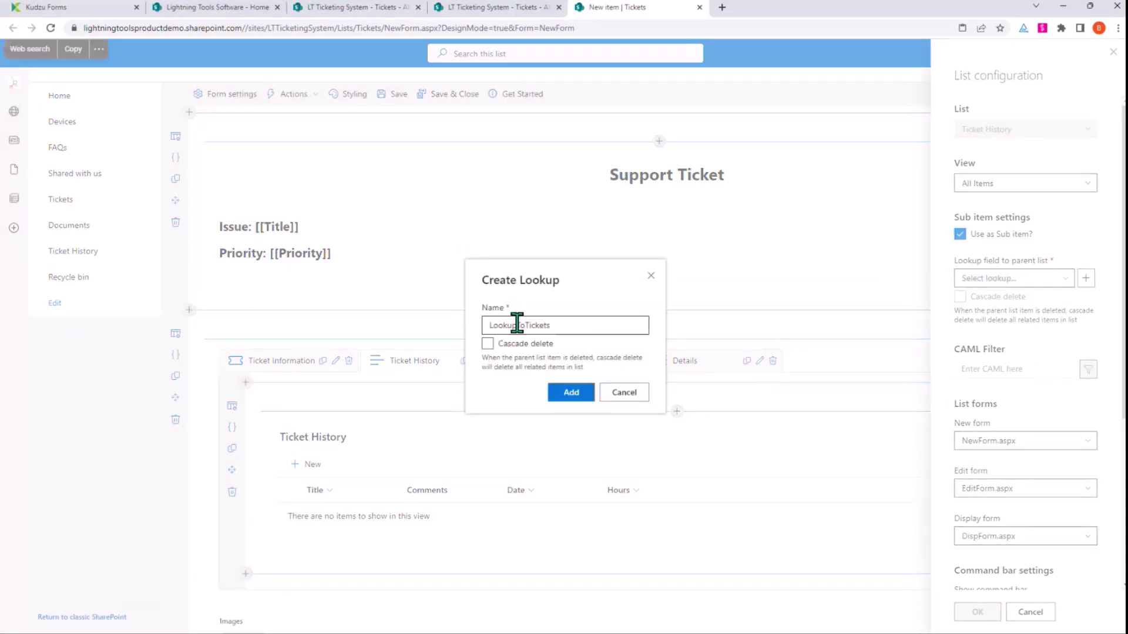
left_click(487, 343)
left_click(575, 395)
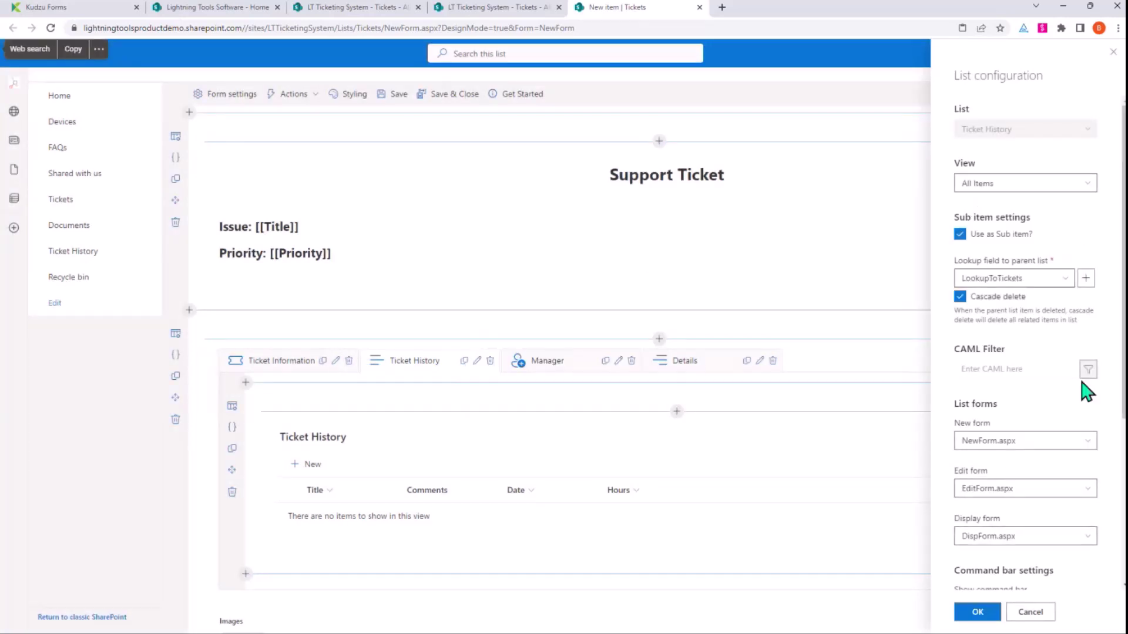
scroll(996, 368, "down", 5)
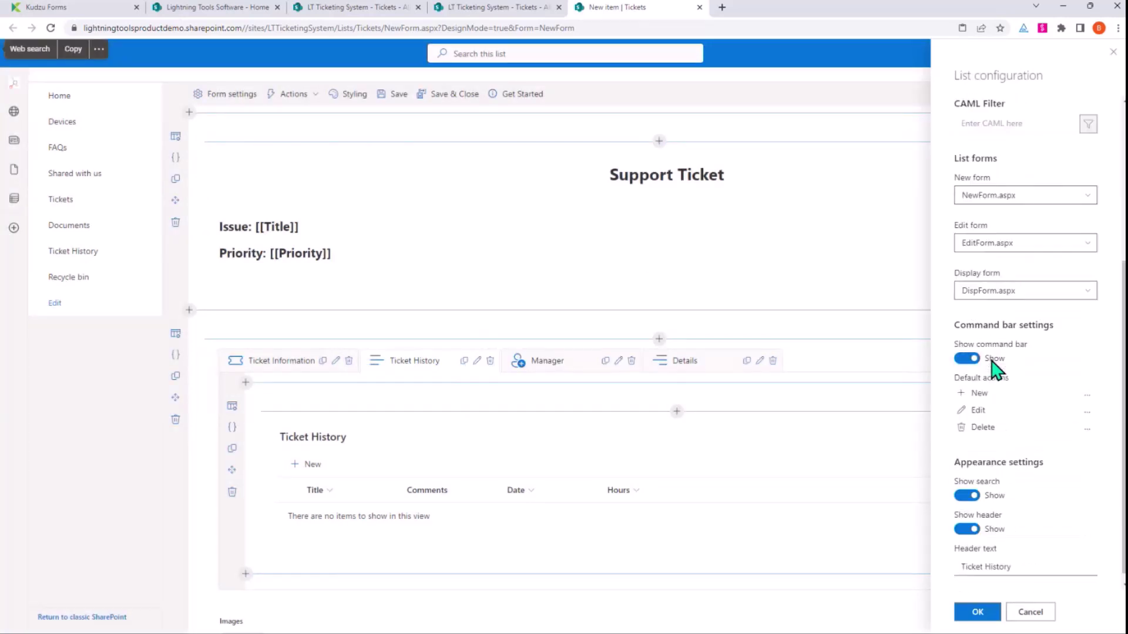
left_click(977, 611)
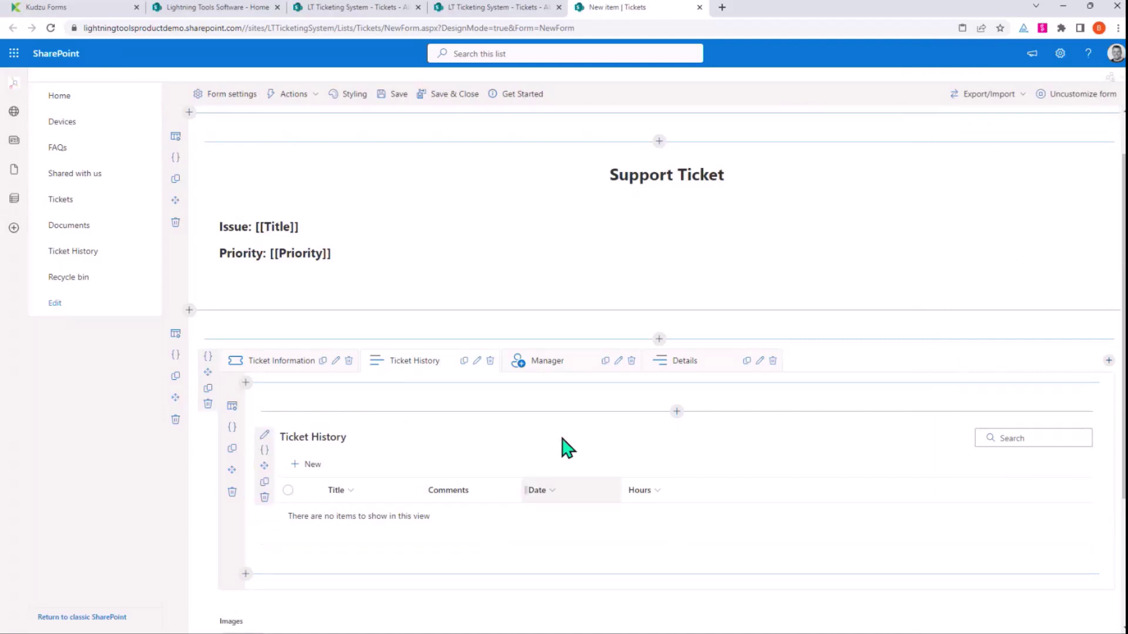
- Create a number column named Total Hours in the empty column beside Assigned to on the Manager tab
left_click(554, 370)
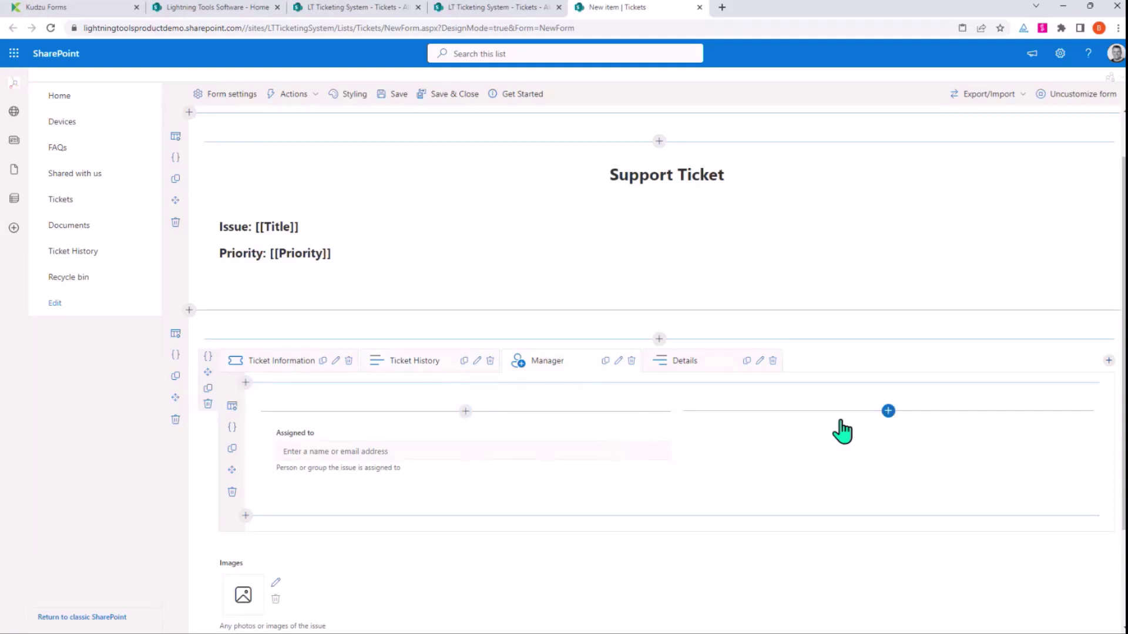
left_click(888, 411)
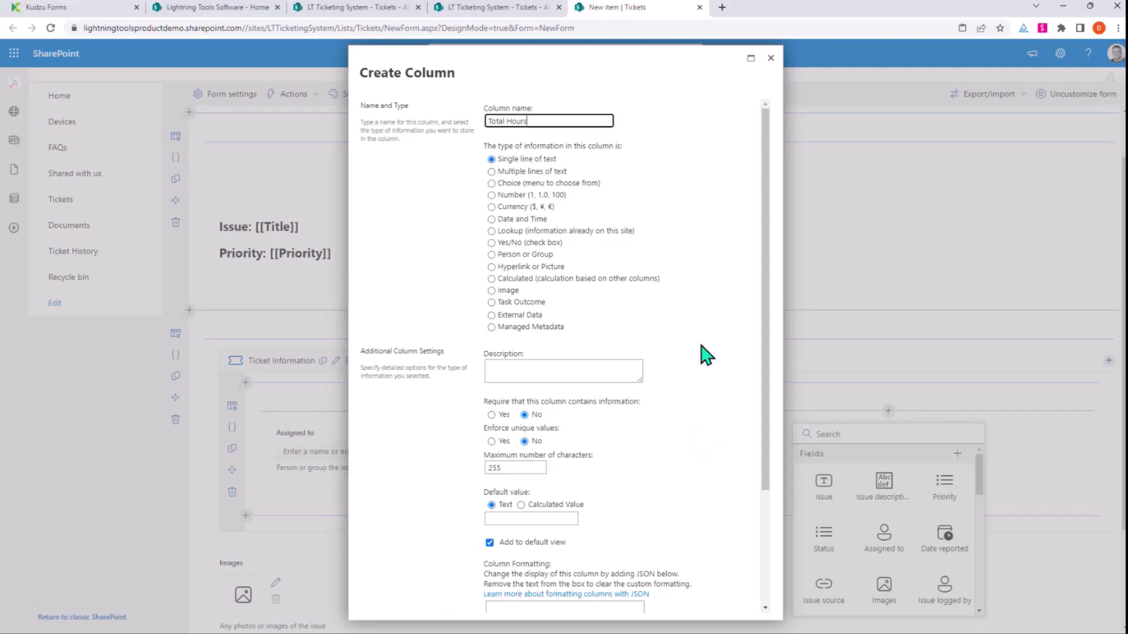
scroll(690, 314, "down", 3)
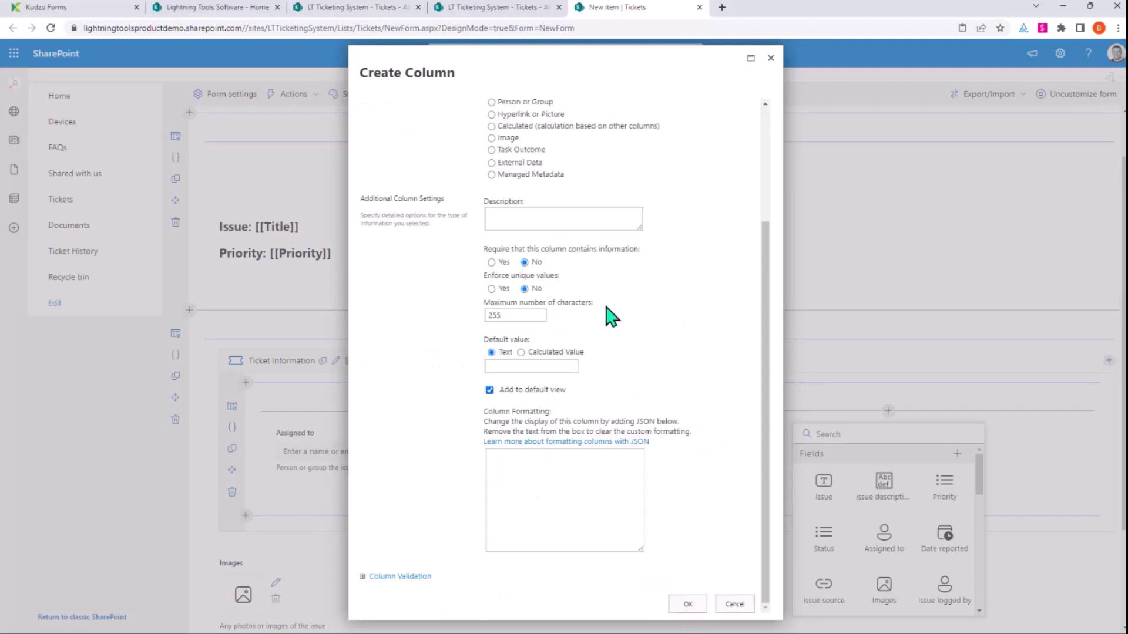
scroll(614, 323, "up", 3)
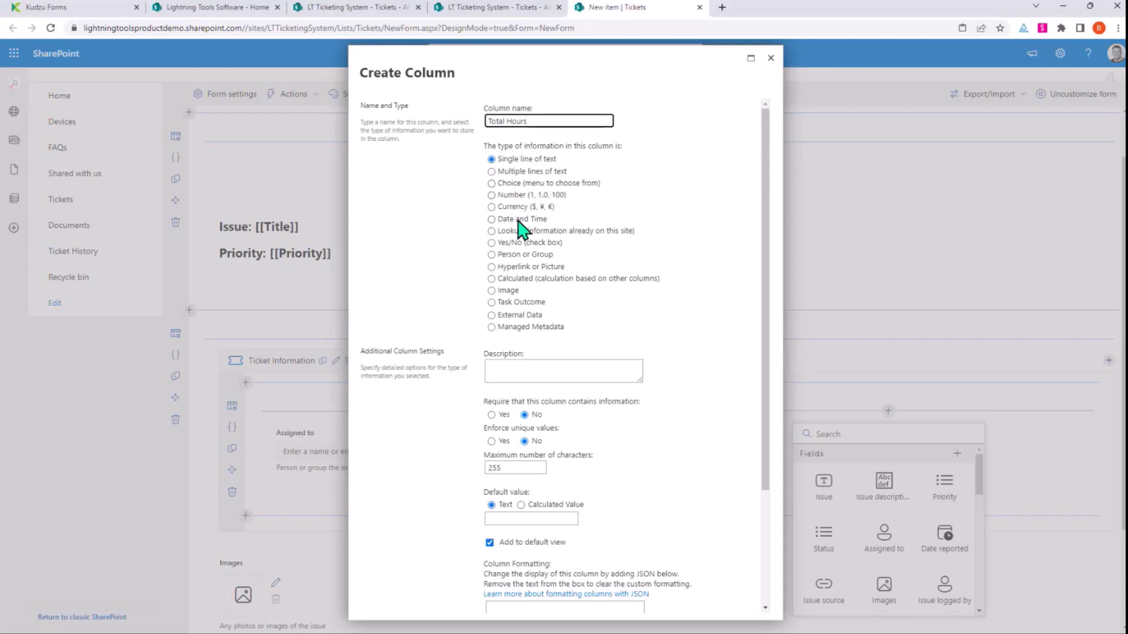
scroll(594, 247, "down", 3)
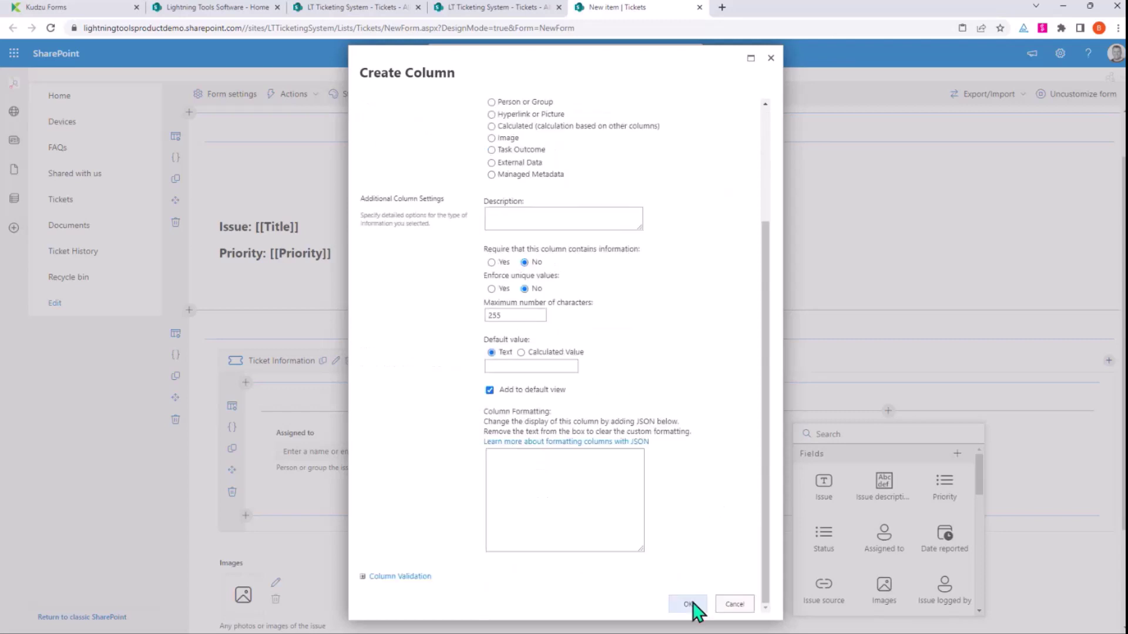
scroll(662, 408, "up", 2)
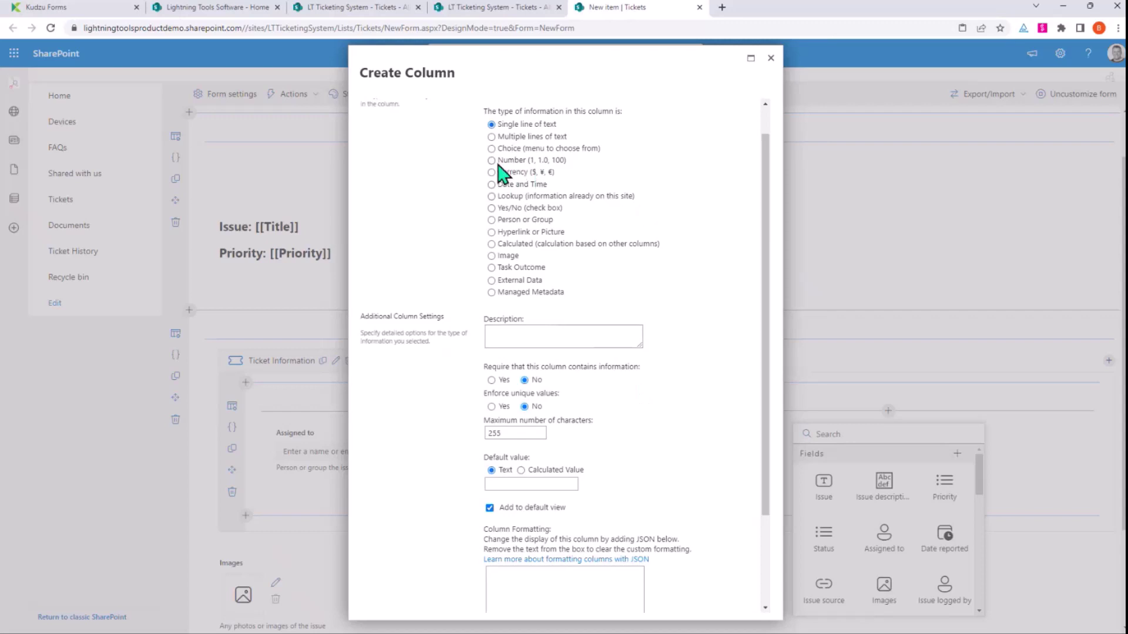
scroll(746, 423, "down", 3)
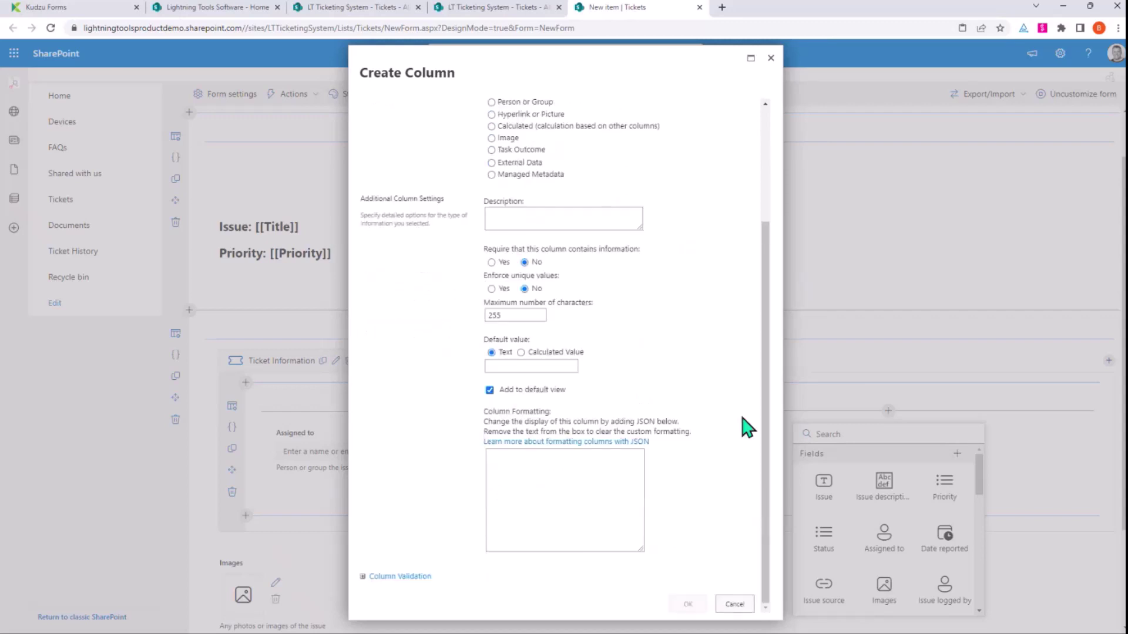
scroll(715, 516, "down", 5)
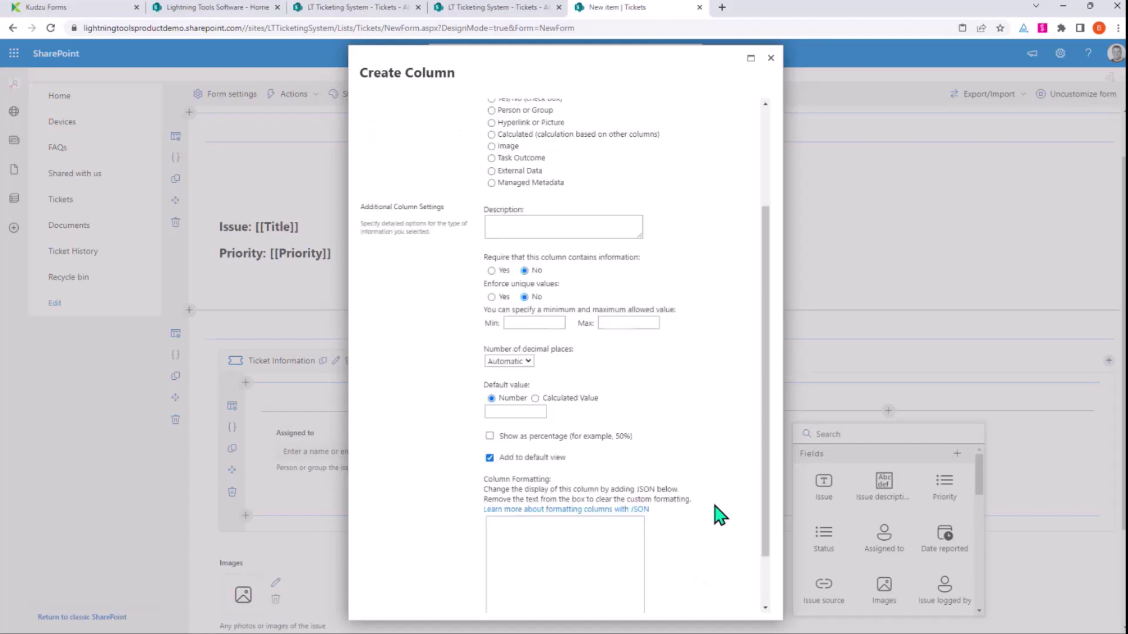
left_click(697, 603)
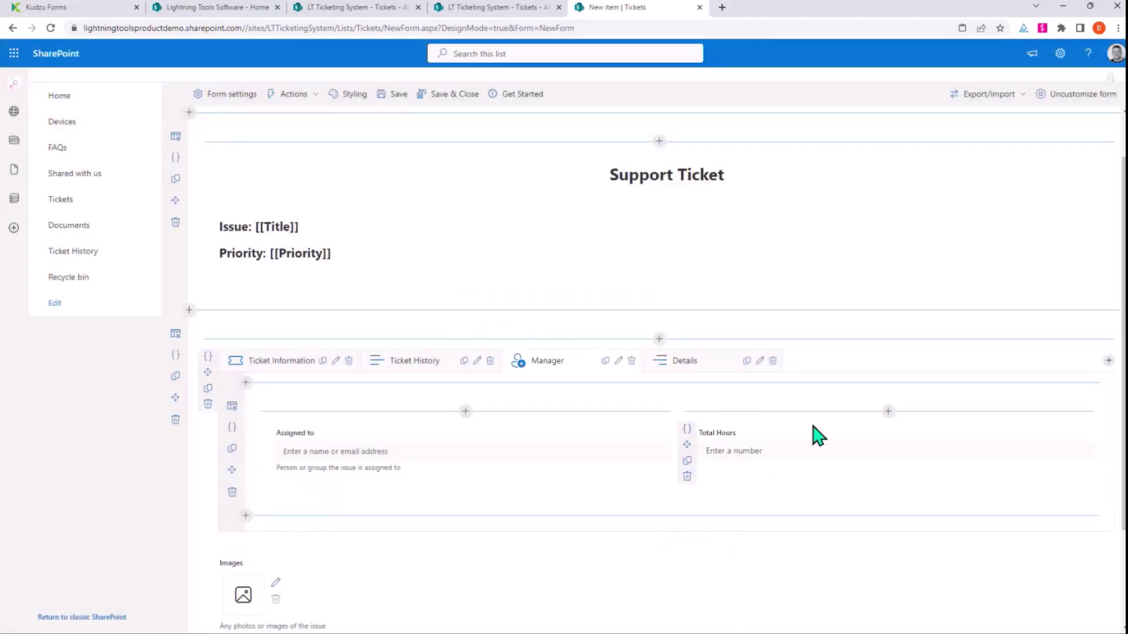
left_click(687, 429)
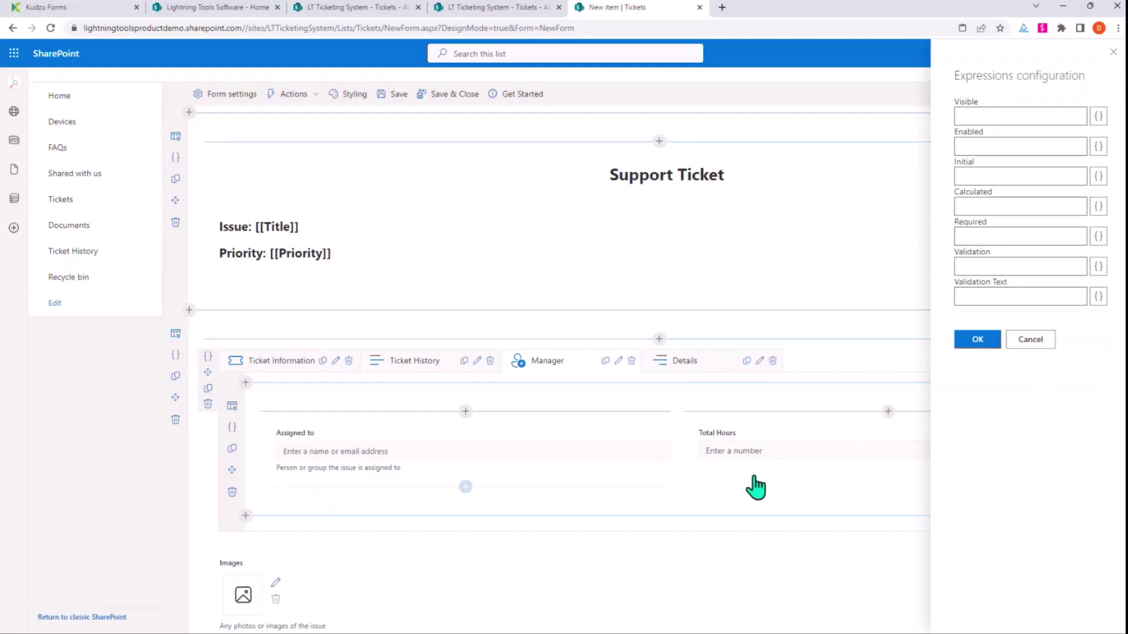
left_click(1096, 215)
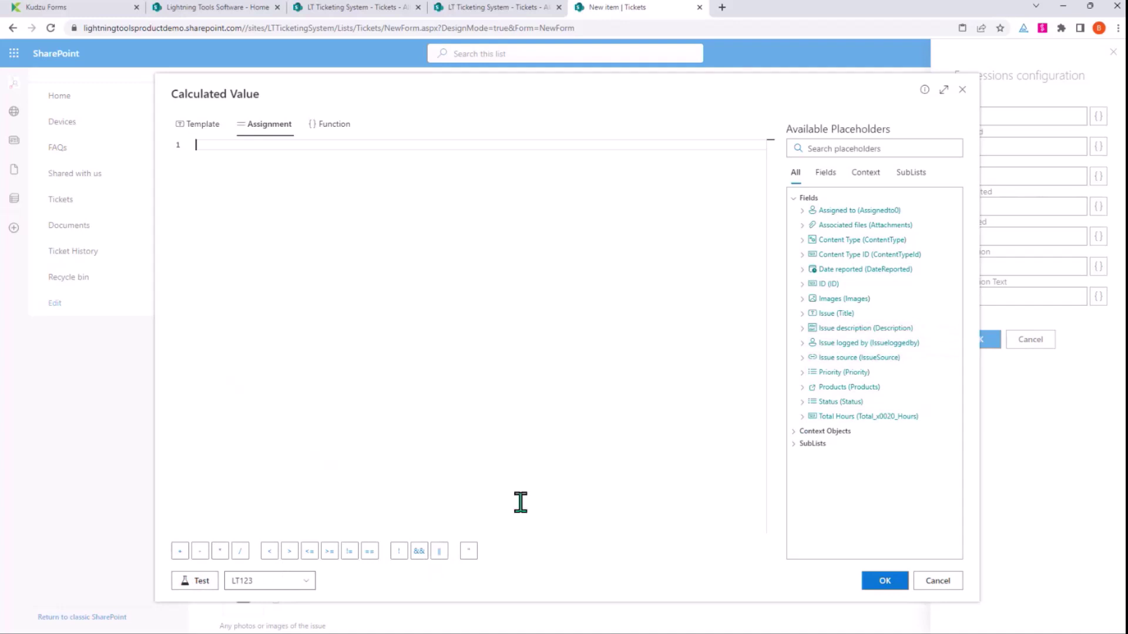
left_click(794, 444)
left_click(803, 457)
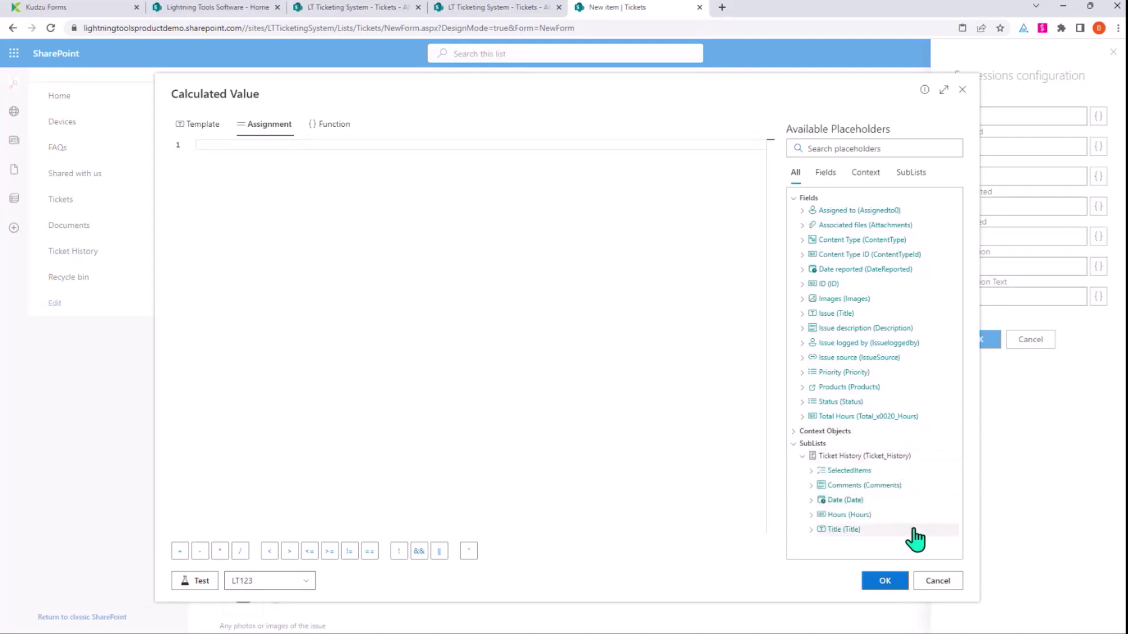
left_click(811, 515)
scroll(897, 455, "down", 3)
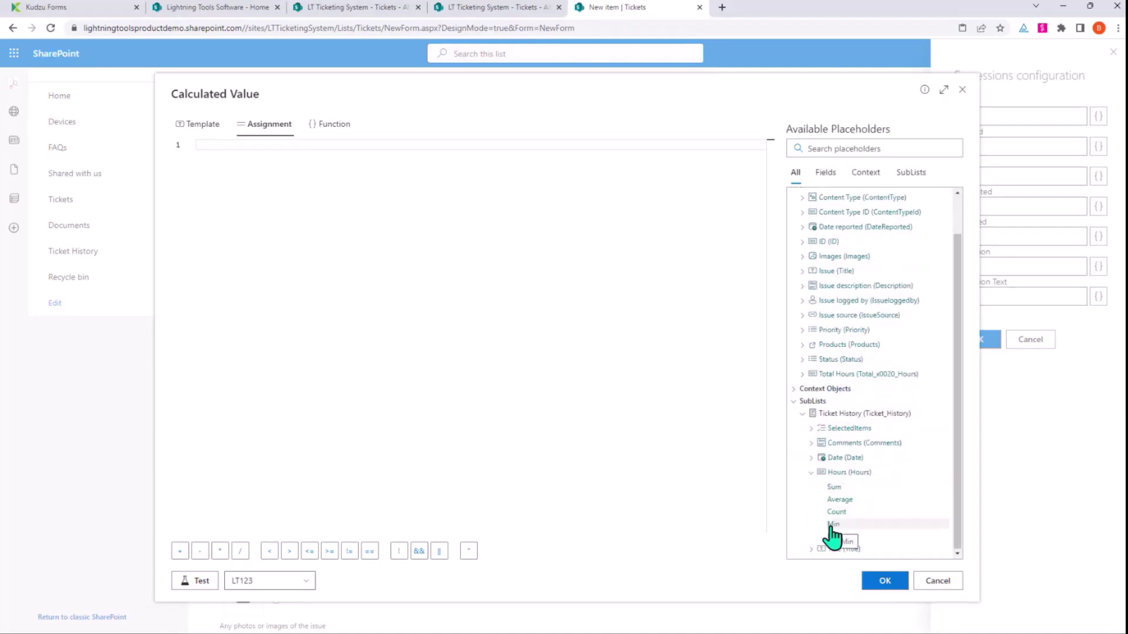
left_click(833, 487)
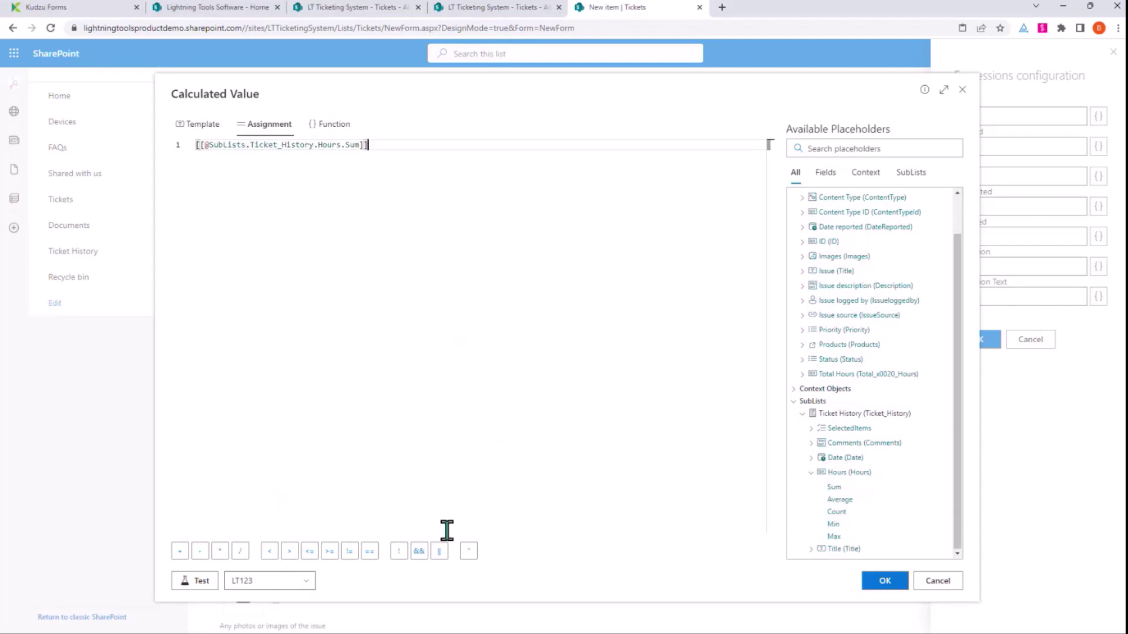
left_click(885, 585)
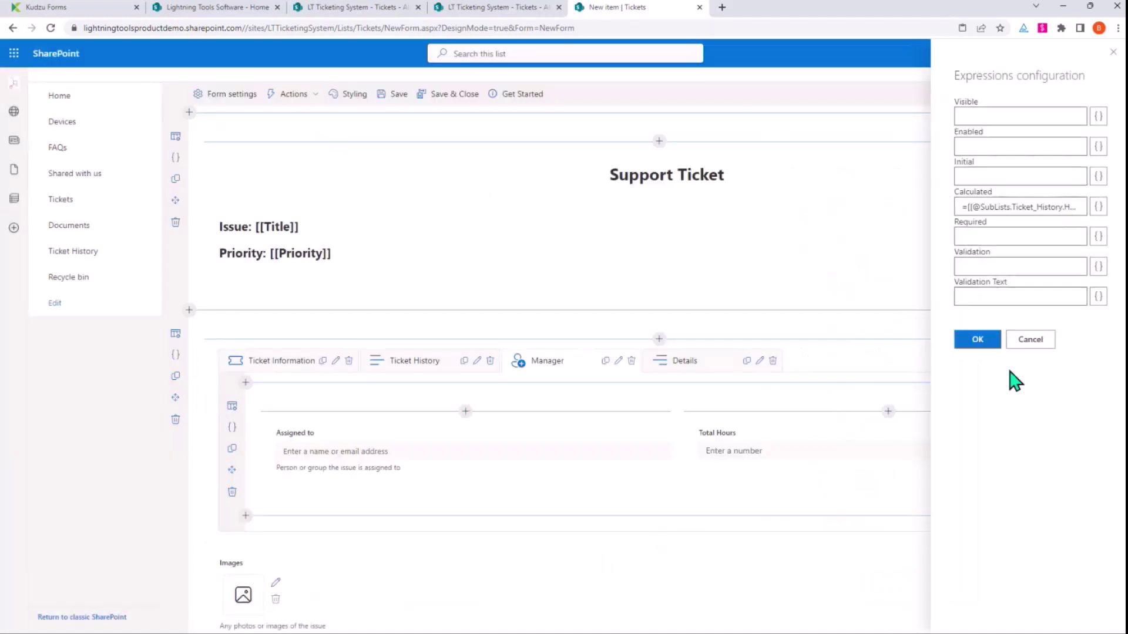
left_click(976, 341)
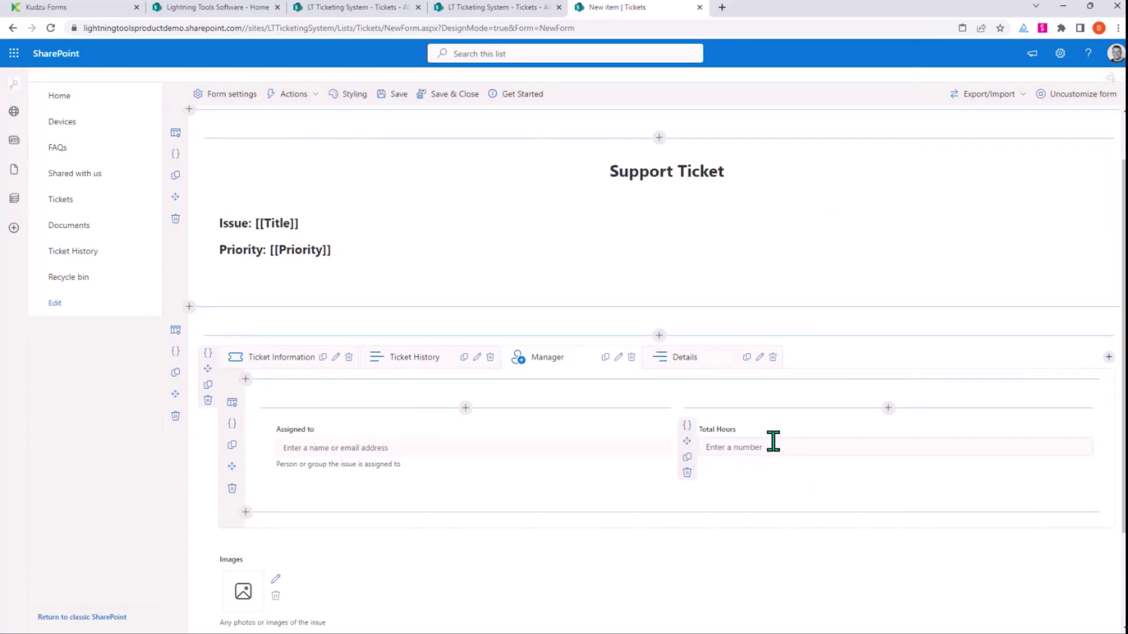
- Open the form's Command Bar actions and bring up the options for the Save action
scroll(592, 547, "down", 2)
scroll(556, 505, "up", 3)
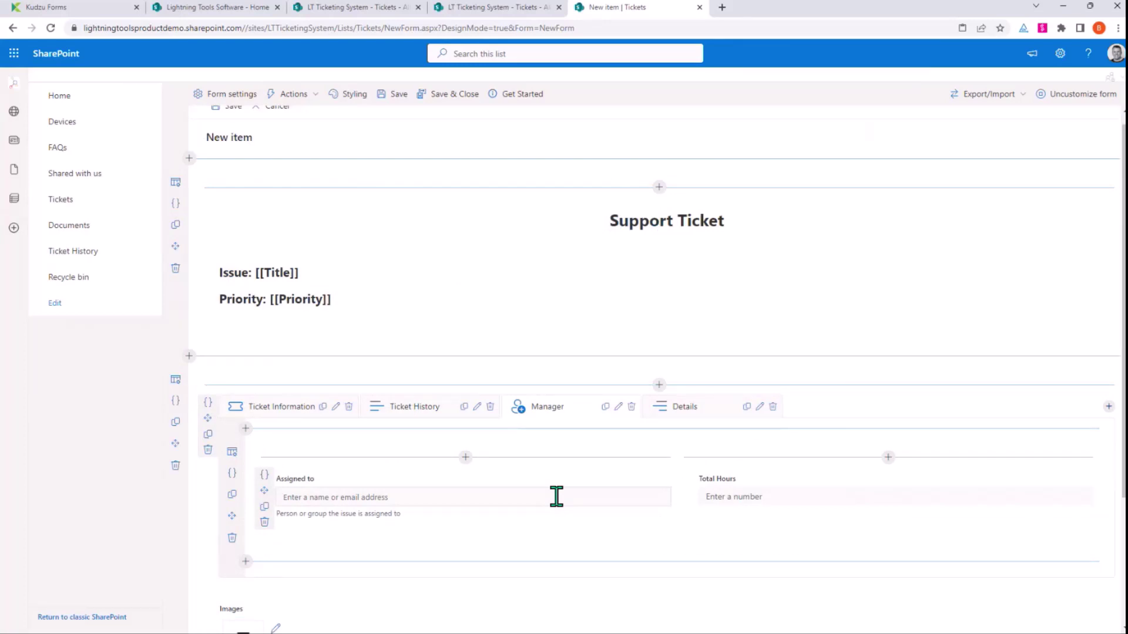
scroll(557, 457, "up", 1)
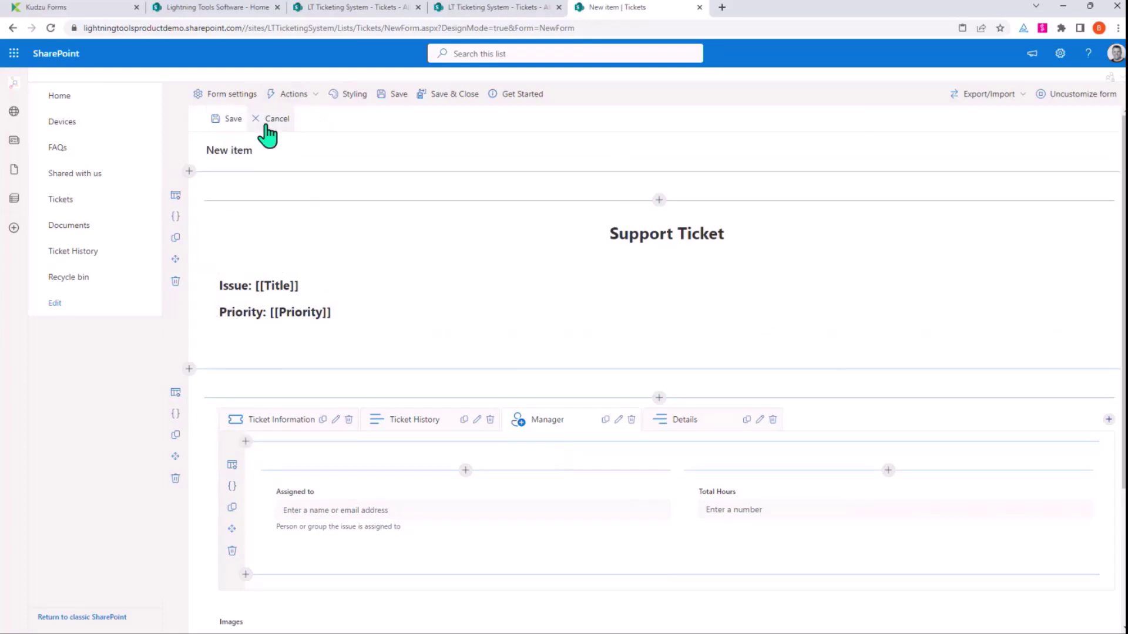
left_click(305, 98)
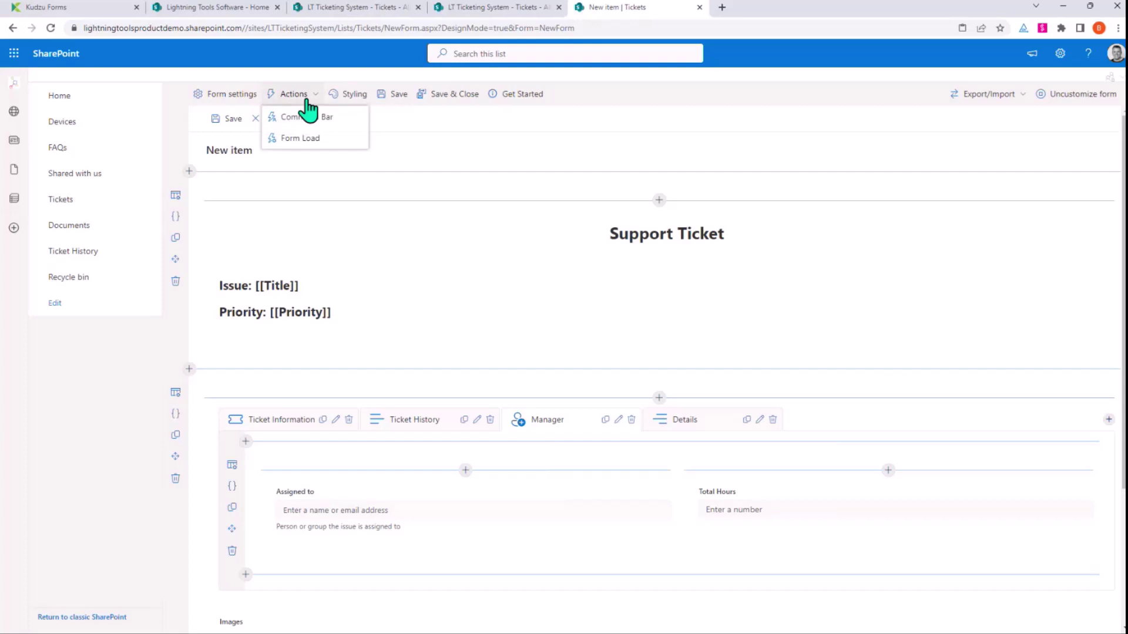
left_click(307, 116)
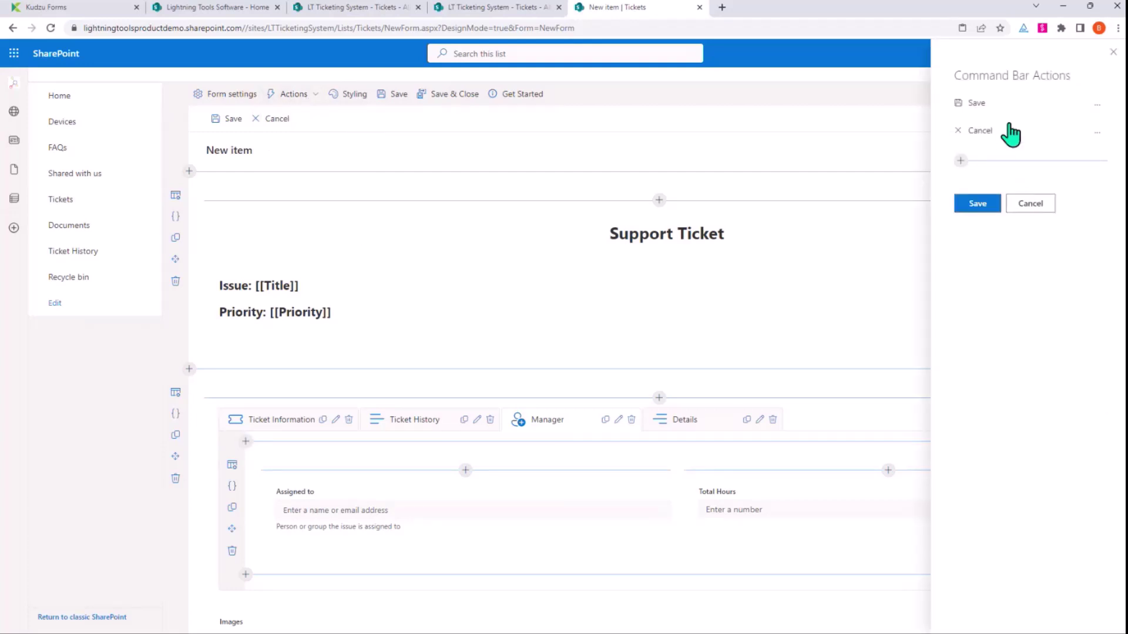
left_click(1097, 105)
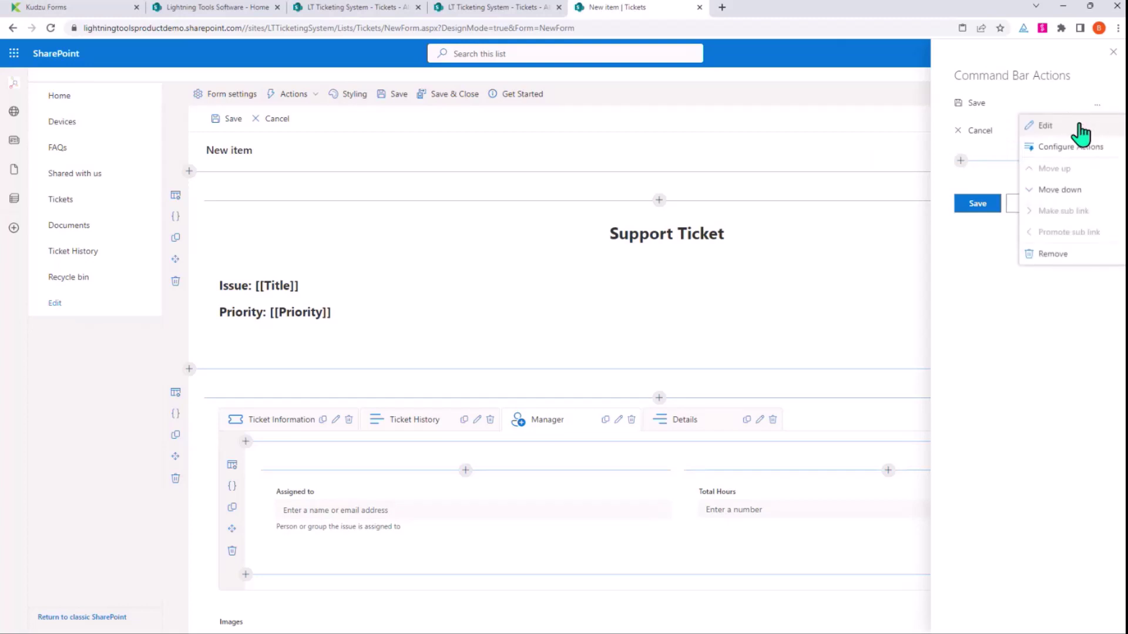
- Rename the Save command bar action as "Save Draft"
left_click(1042, 127)
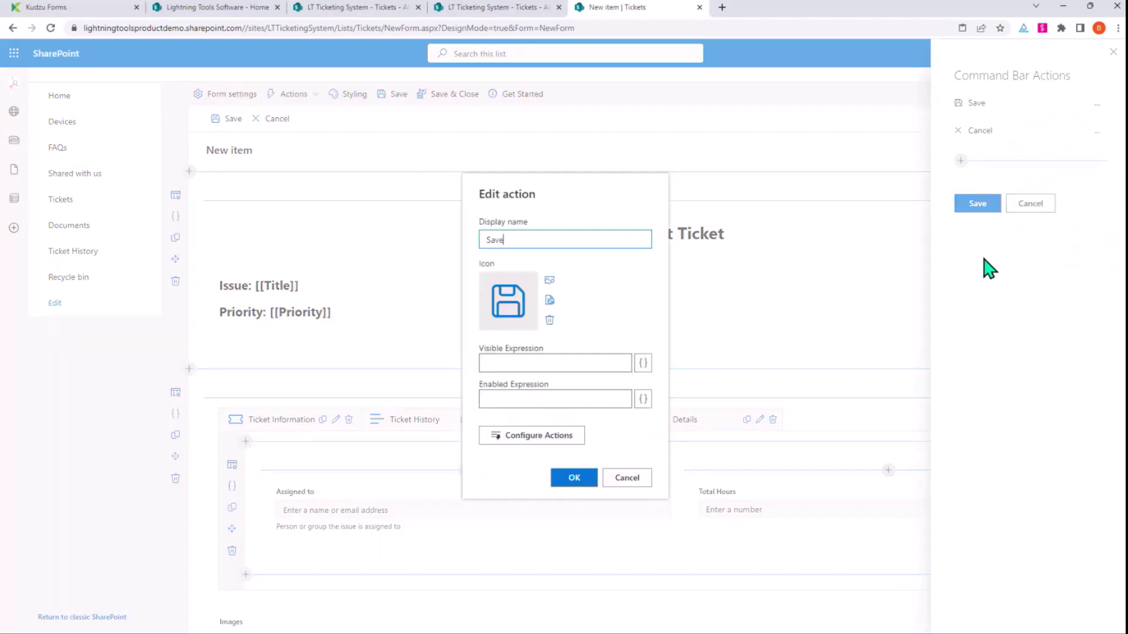
type("Dr")
left_click(574, 479)
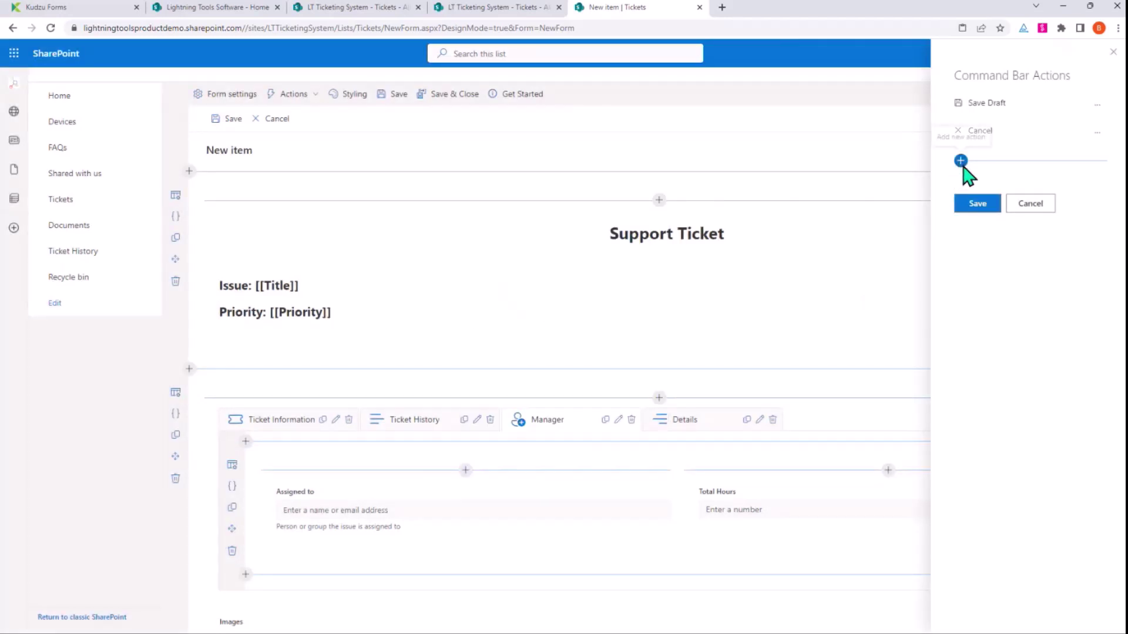
- Add a new command bar action named "Save and Submit" with the right-pointing send icon
left_click(960, 162)
type("Save and Su")
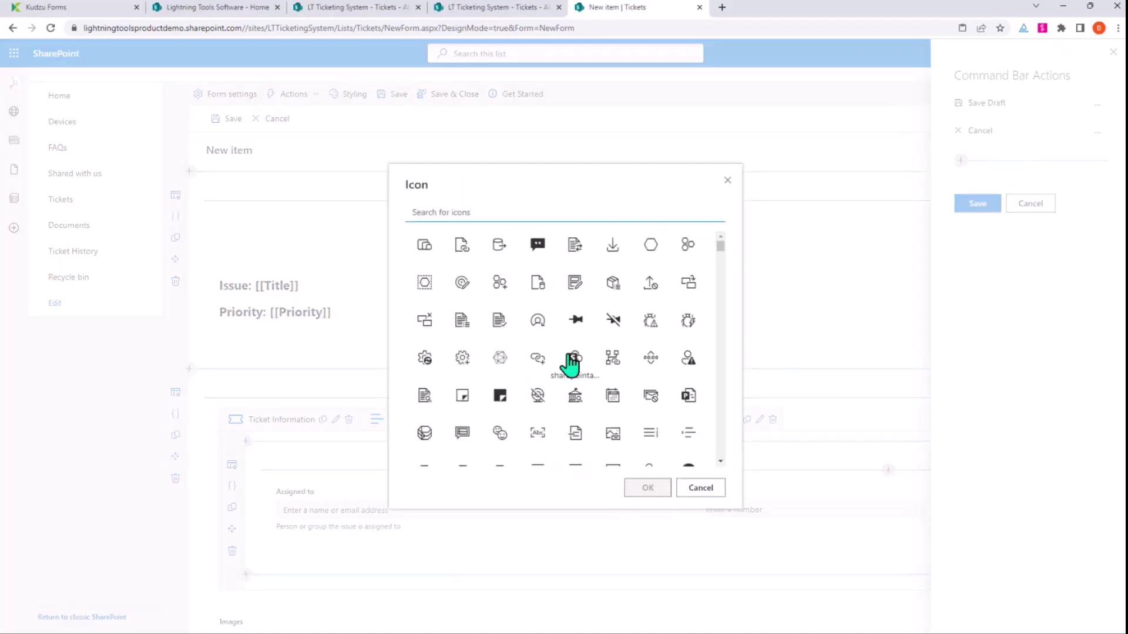
type("send")
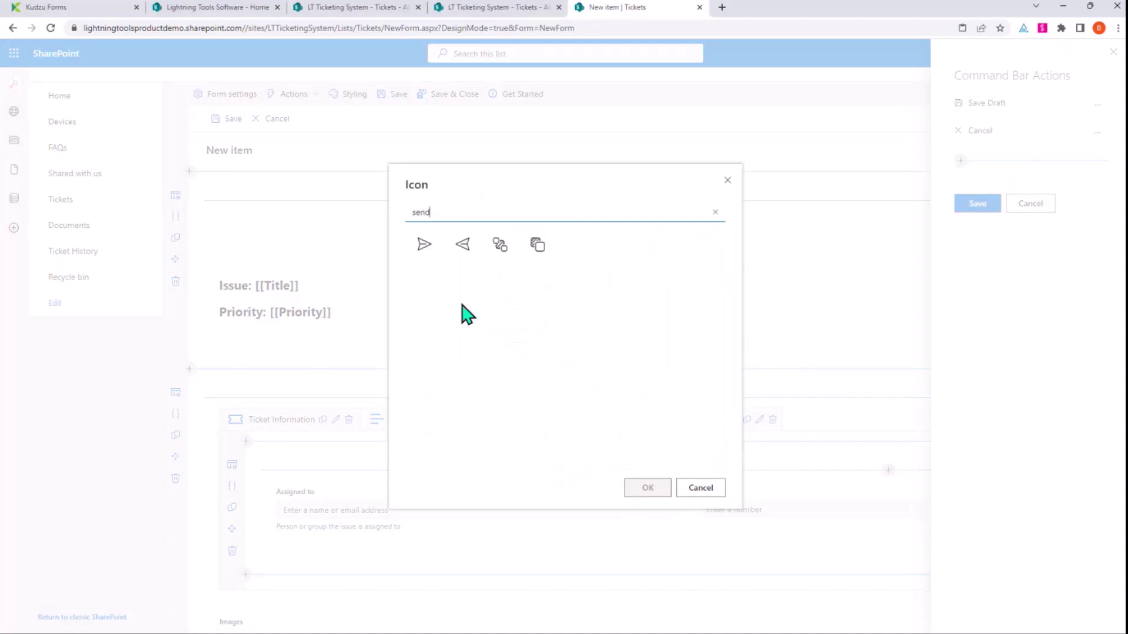
left_click(425, 246)
left_click(651, 492)
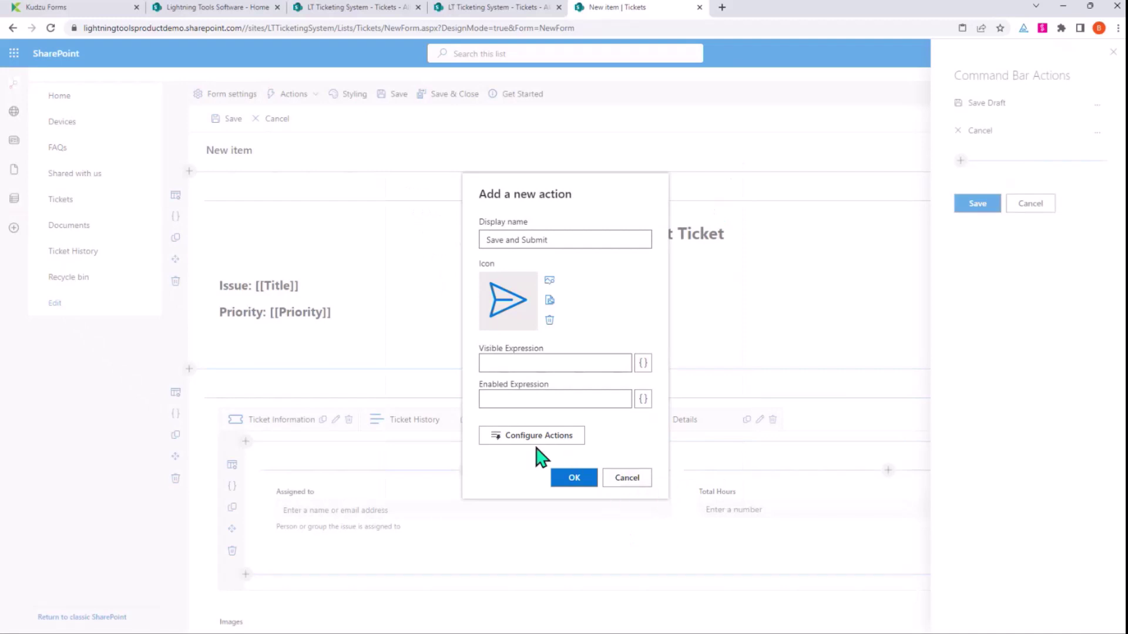
- Build the Save and Submit on-click sequence with a Save form action followed by a Send email action
left_click(536, 438)
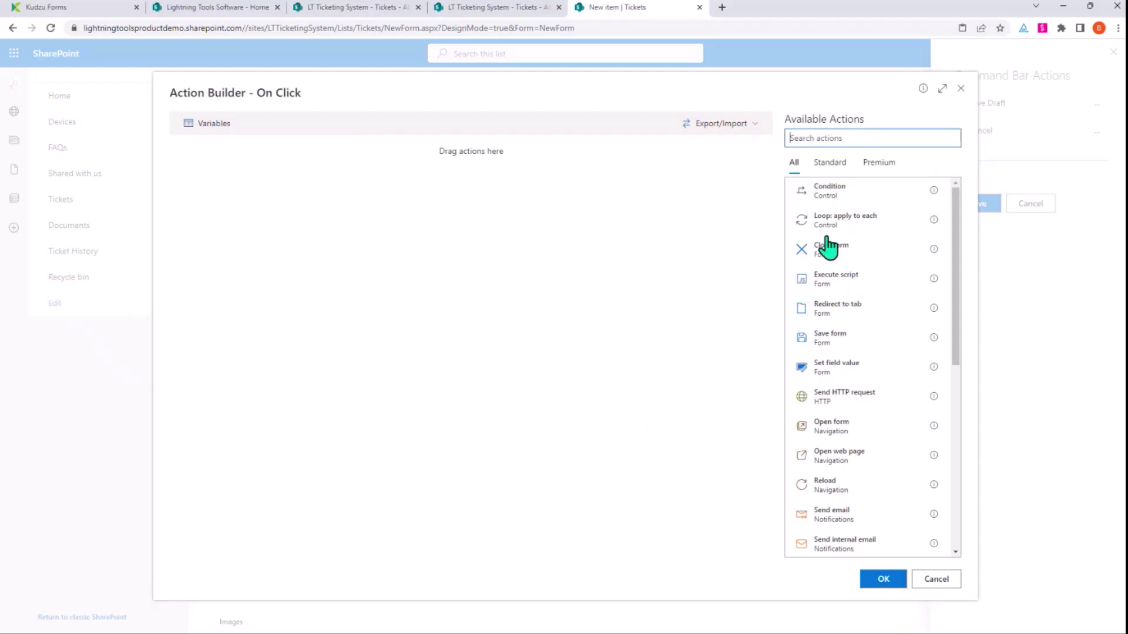
left_click(830, 339)
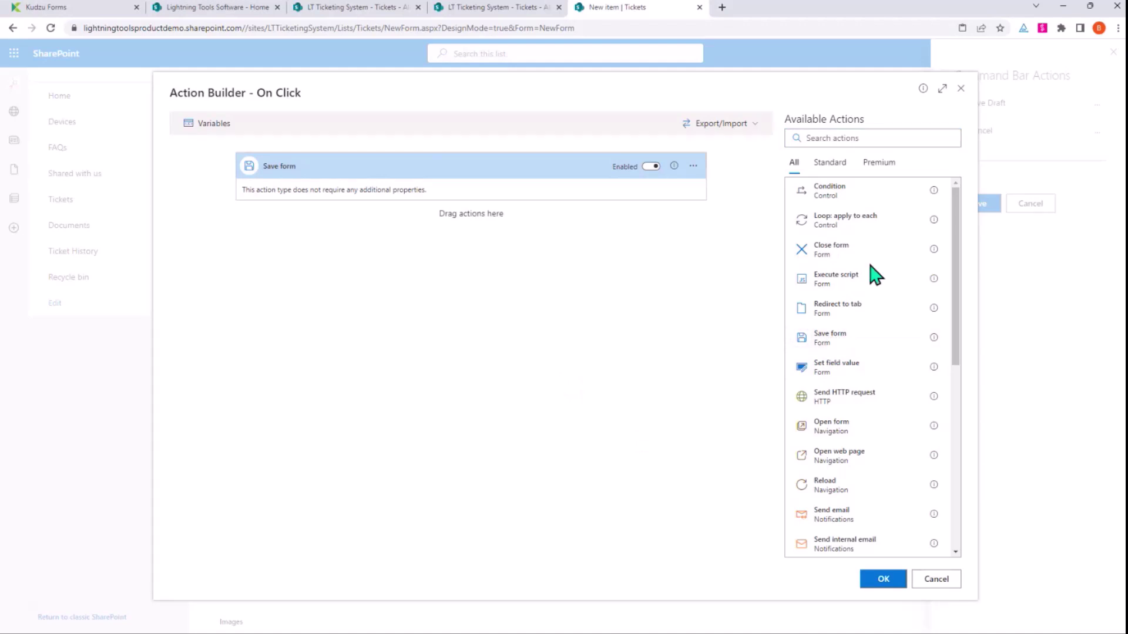
scroll(918, 361, "down", 2)
left_click_drag(861, 397, 616, 471)
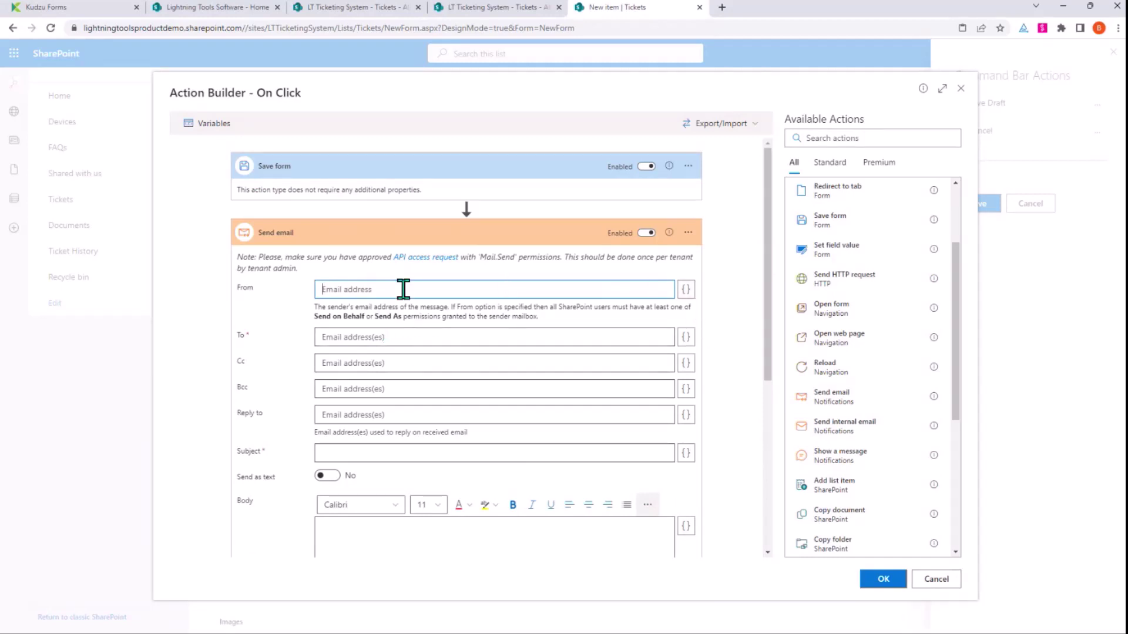
left_click(686, 290)
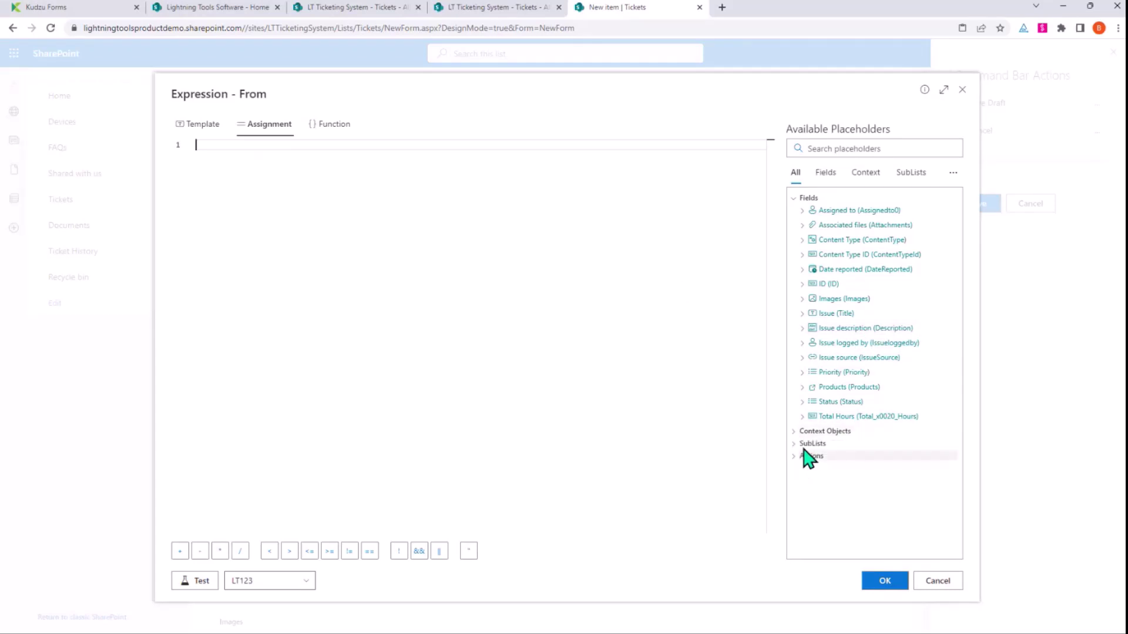
left_click(880, 433)
left_click(814, 494)
scroll(850, 446, "down", 2)
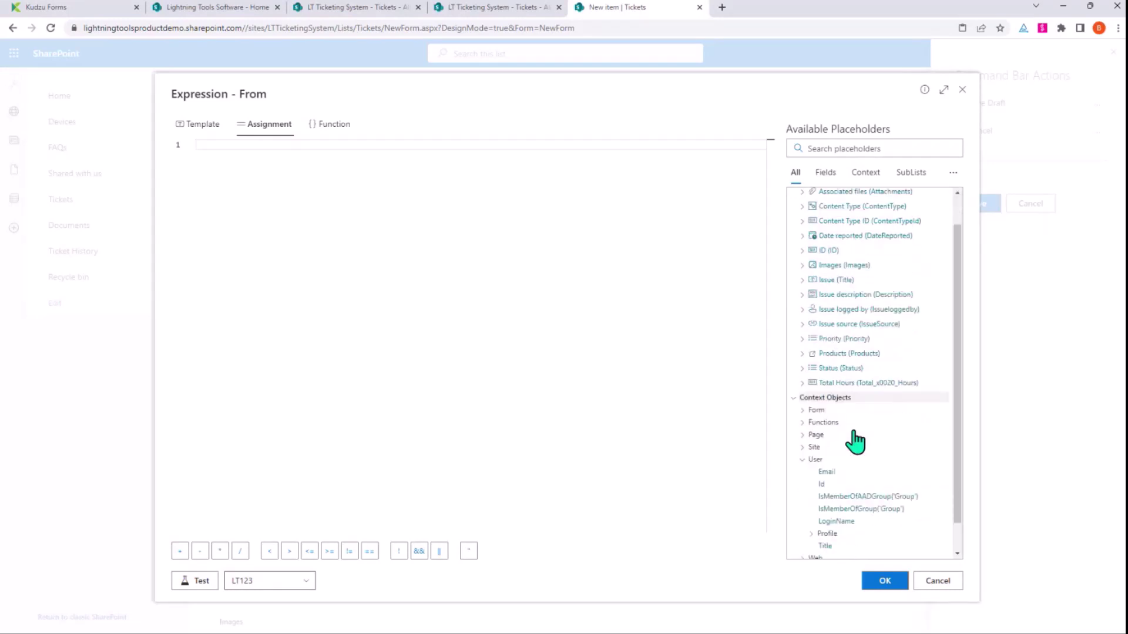
left_click(835, 444)
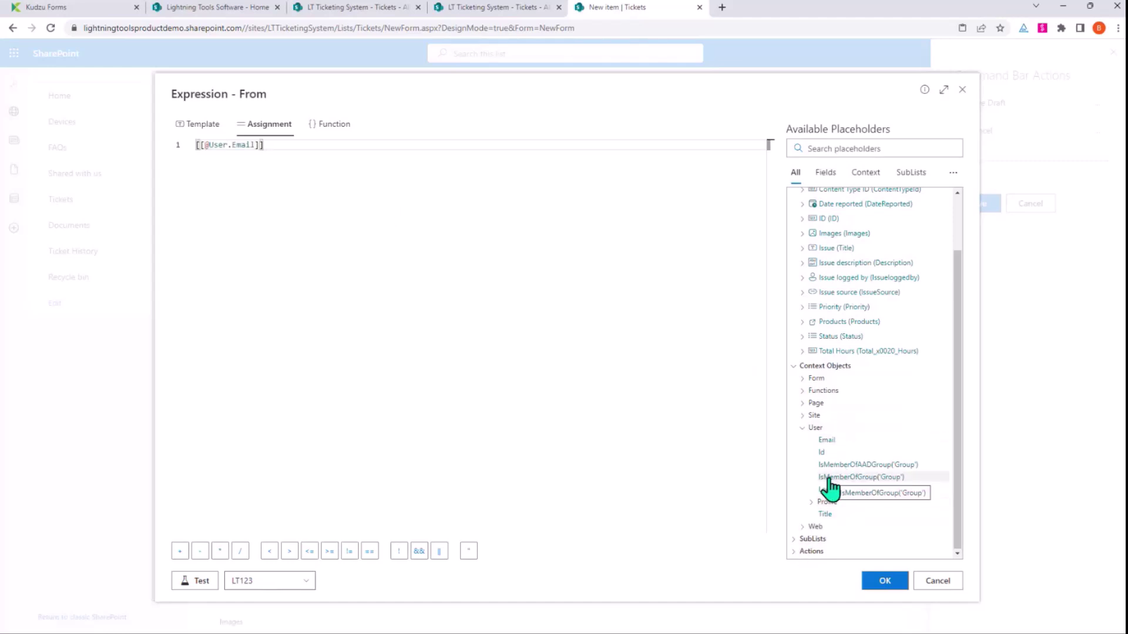
- Test the From expression, copy the resulting email address, accept the expression and paste the address as the email's To recipient
left_click(203, 583)
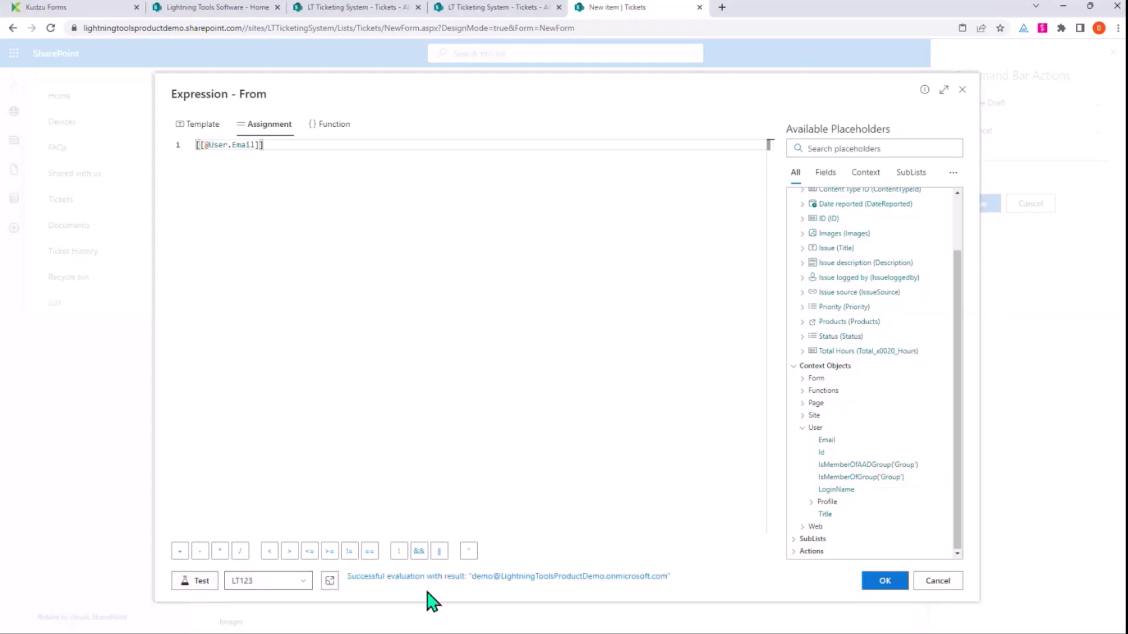
left_click_drag(473, 576, 668, 584)
key("ctrl+c")
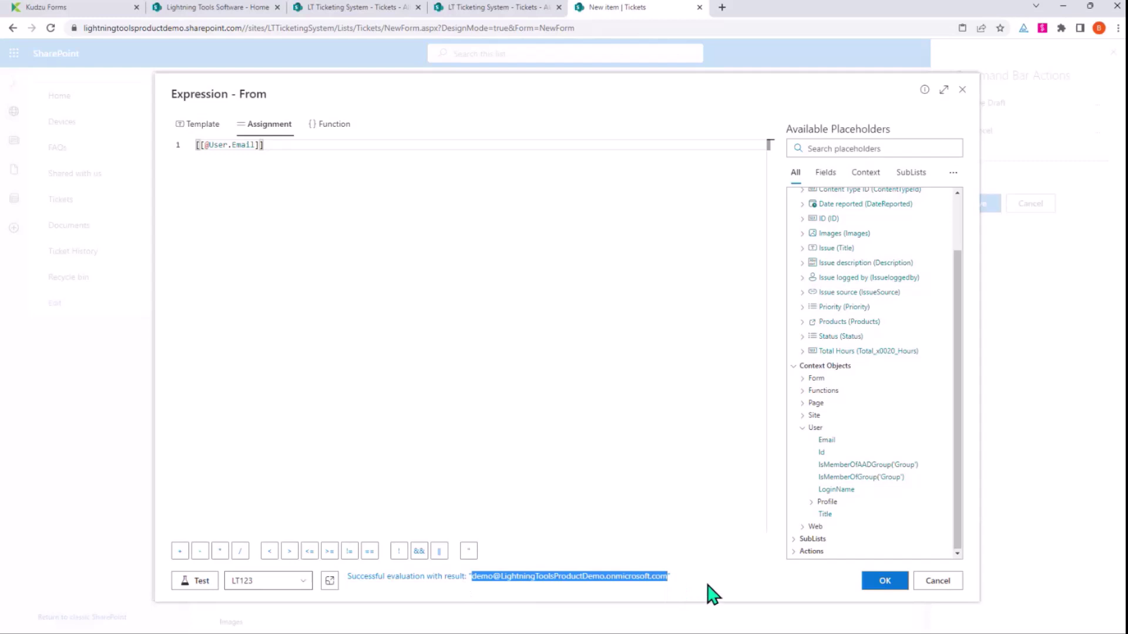
left_click(878, 584)
left_click(352, 331)
key("ctrl+v")
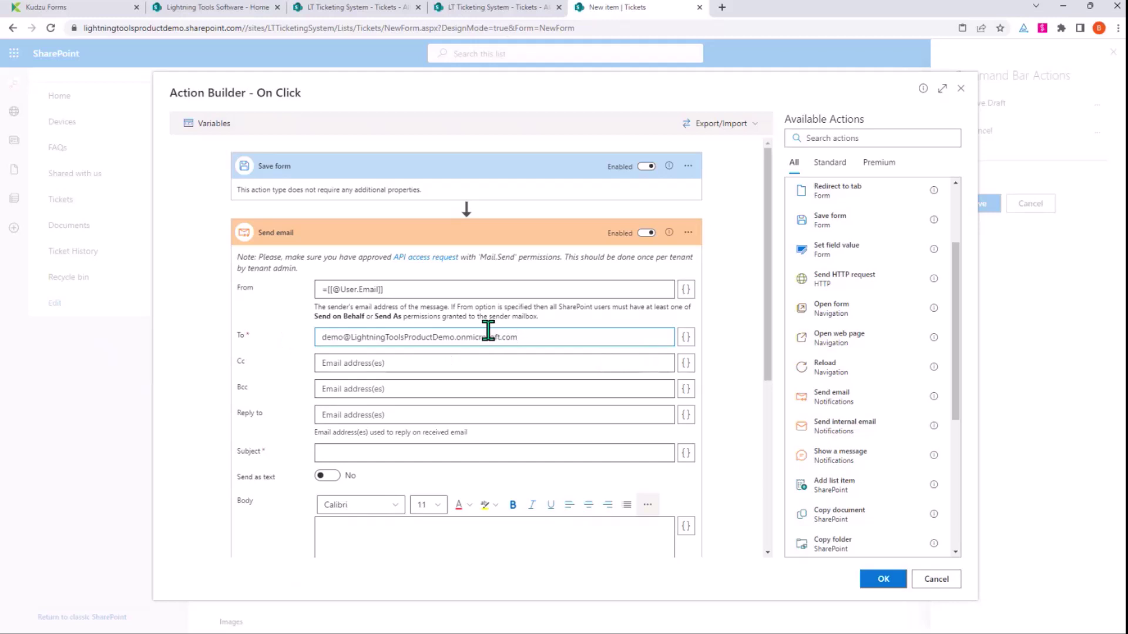
- Set the email subject to "New Support Ticket" and the body to "Please see ticketing system for new ticket"
left_click(397, 459)
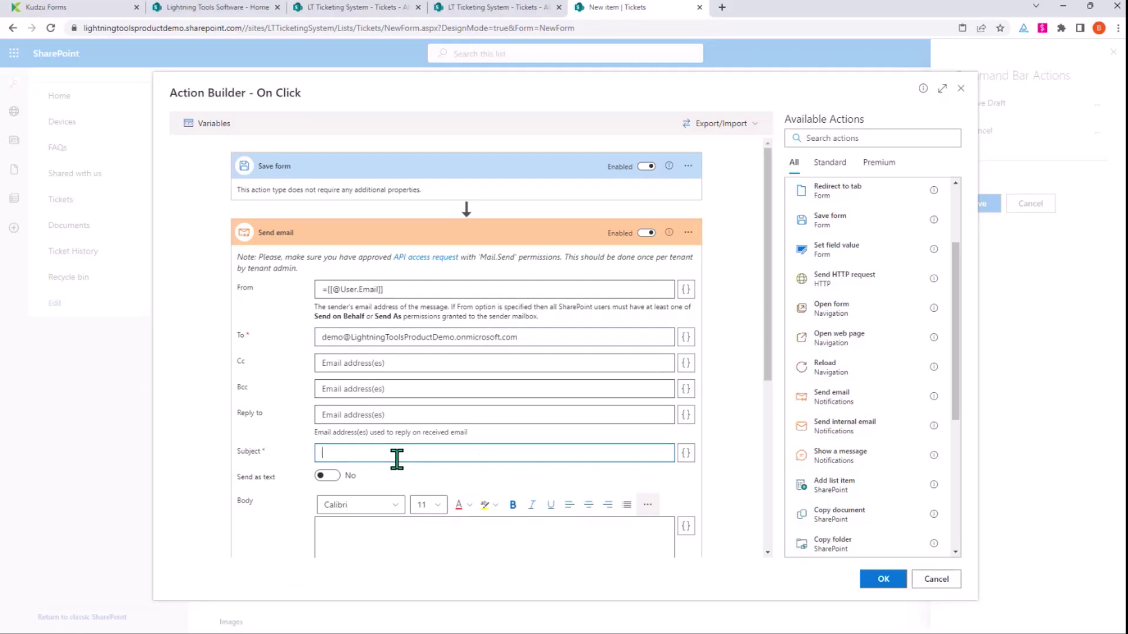
type("New Support Ticket")
scroll(735, 473, "down", 4)
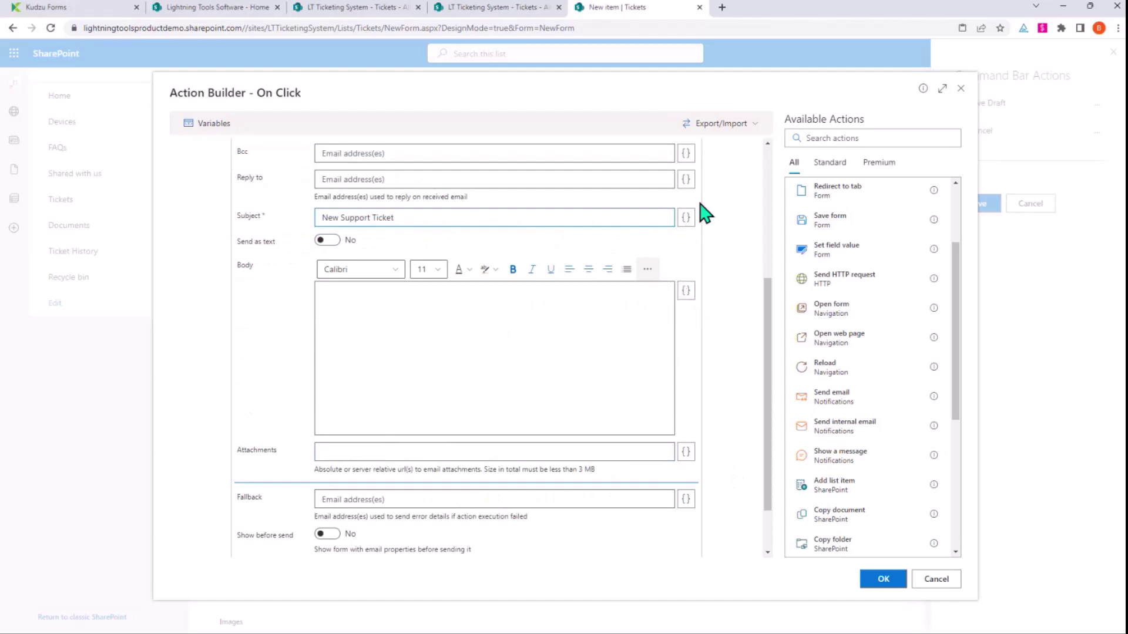
left_click(552, 364)
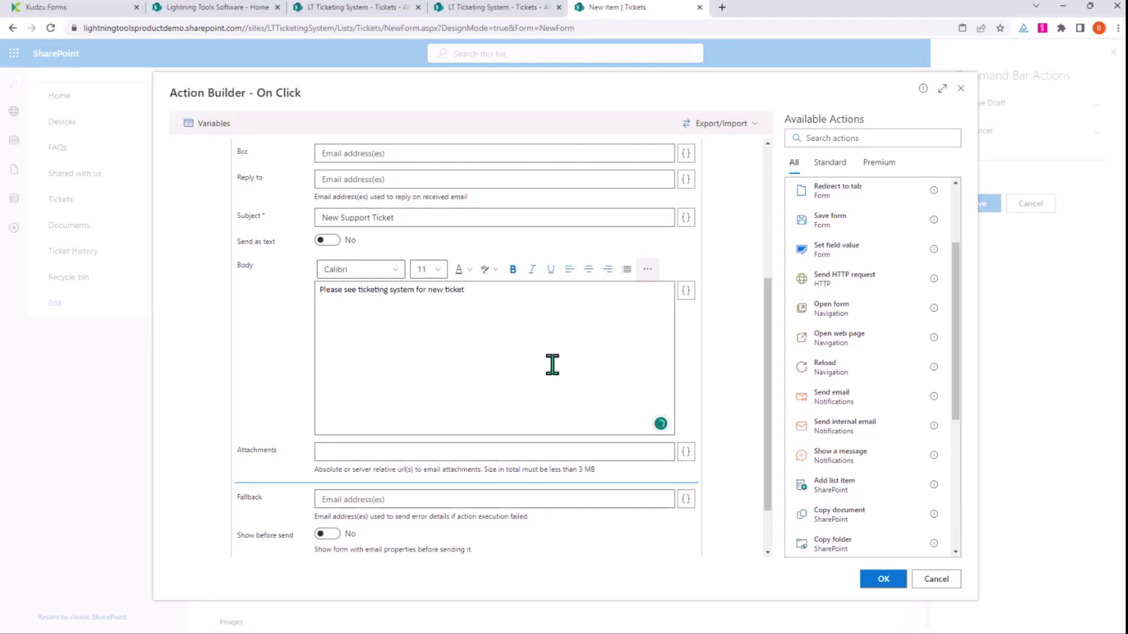
- Add a Show a message action after the email, shown as Status with title Success, a 5-second delay and status type Success
scroll(554, 359, "down", 2)
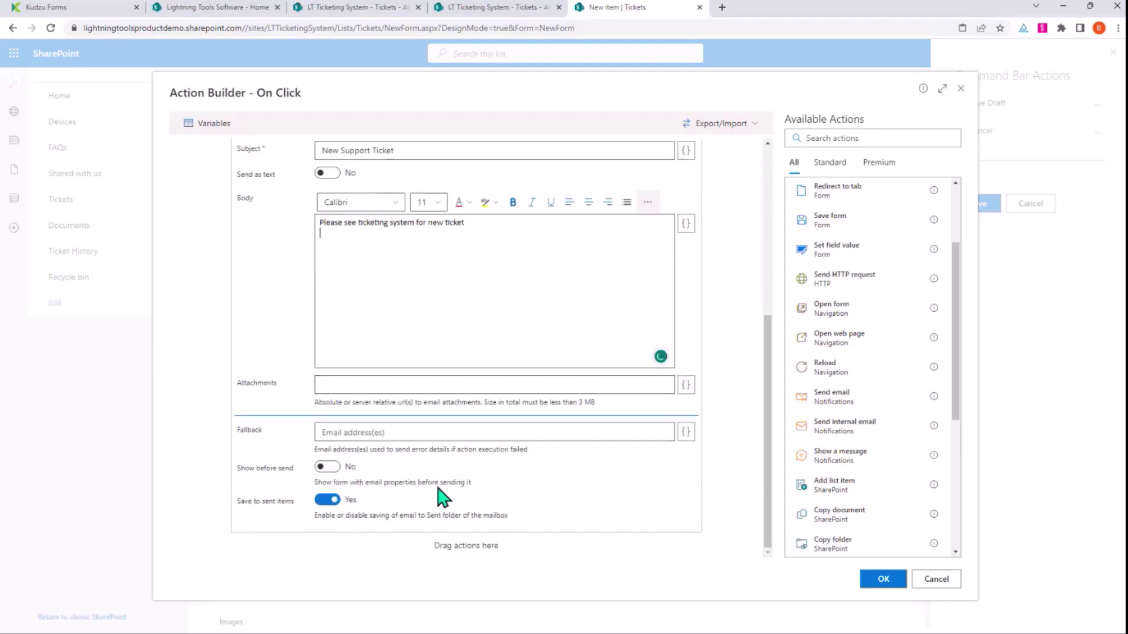
left_click_drag(855, 464, 717, 495)
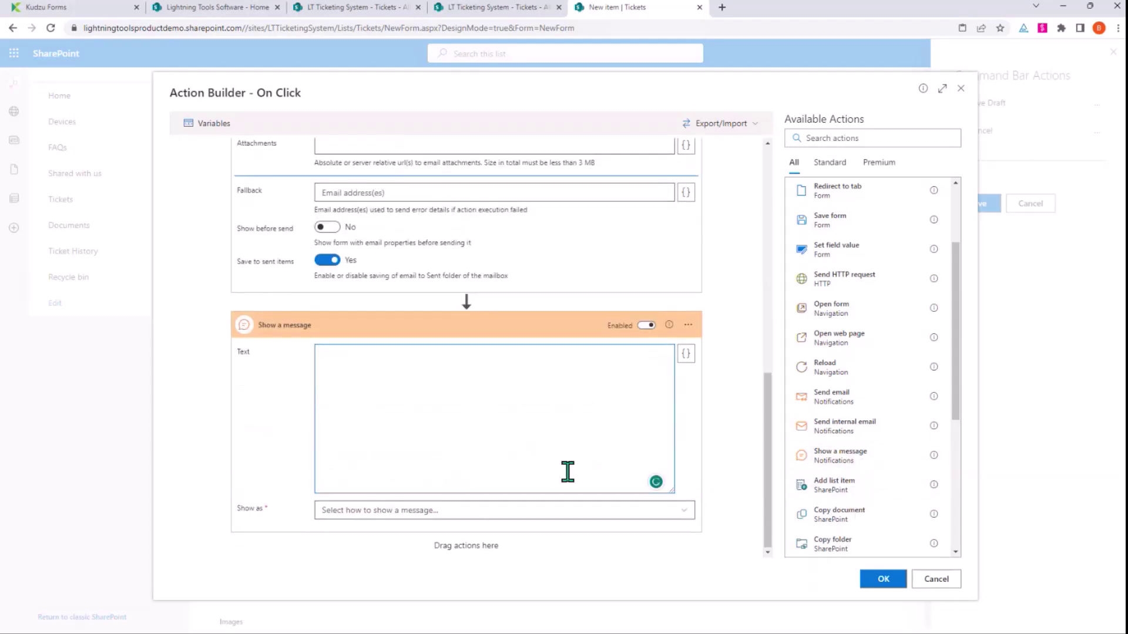
left_click(470, 511)
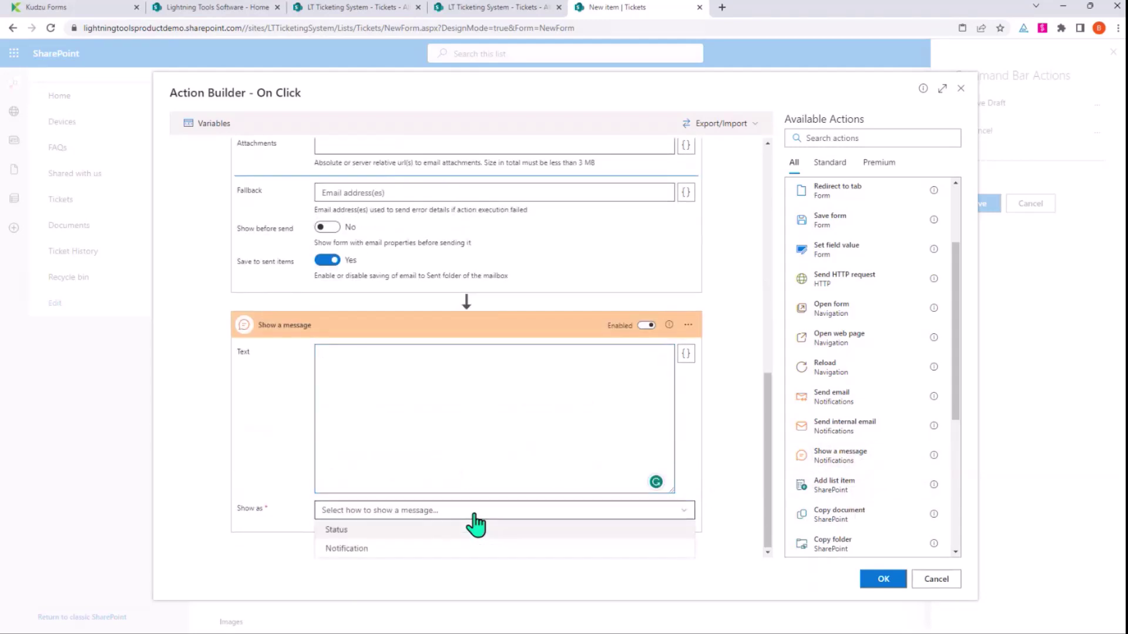
left_click(356, 530)
scroll(523, 446, "down", 2)
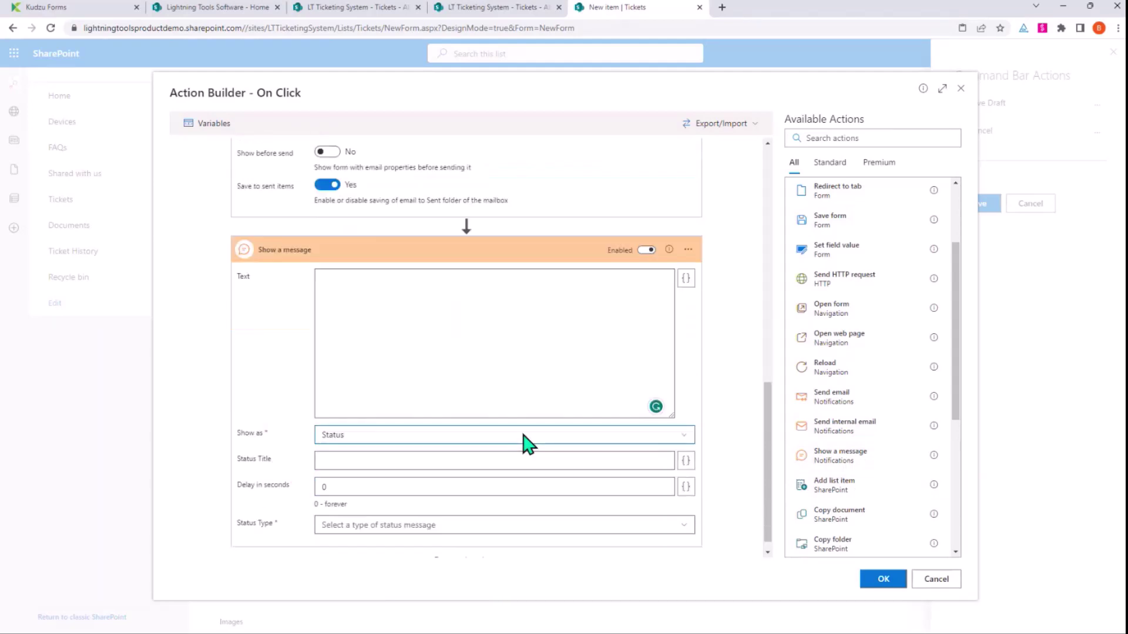
left_click(424, 510)
left_click(403, 548)
left_click(374, 473)
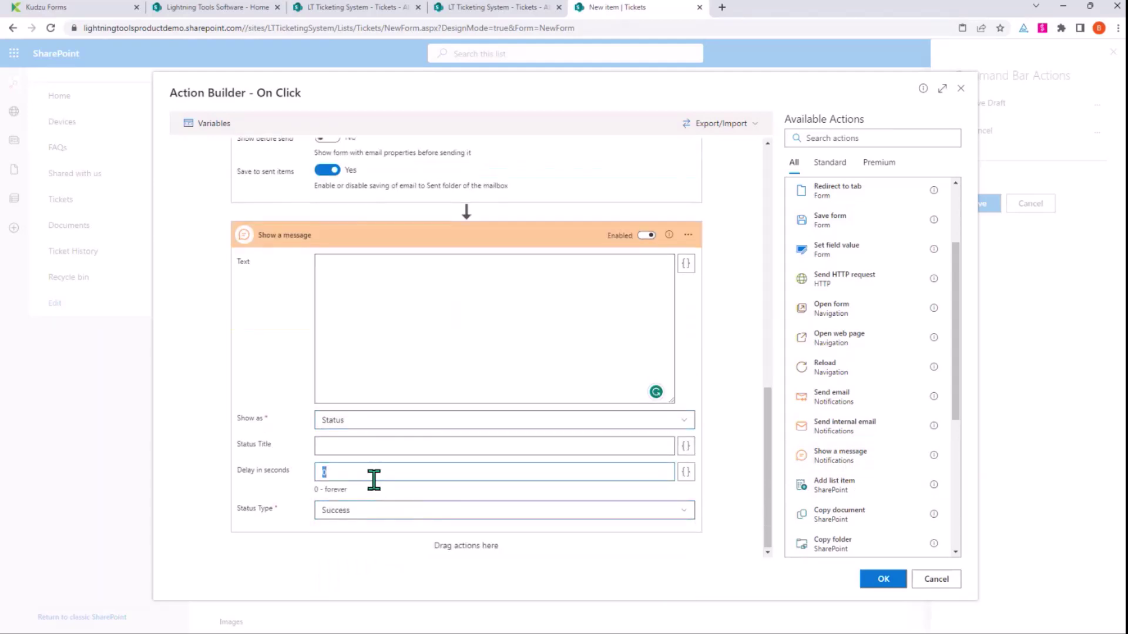
type("5")
left_click(360, 451)
- Write the message text "Your ticket has been sent to the support desk!"
left_click(399, 257)
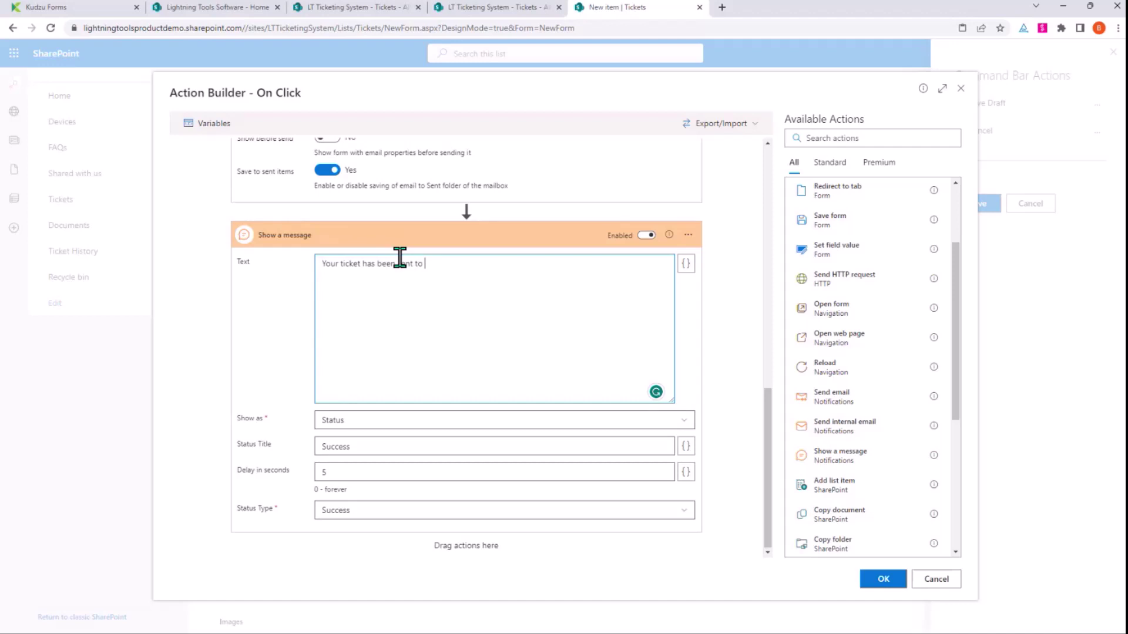
type("the support serv")
key("Left")
key("Left")
key("Left")
key("Left")
key("BackSpace")
type("d")
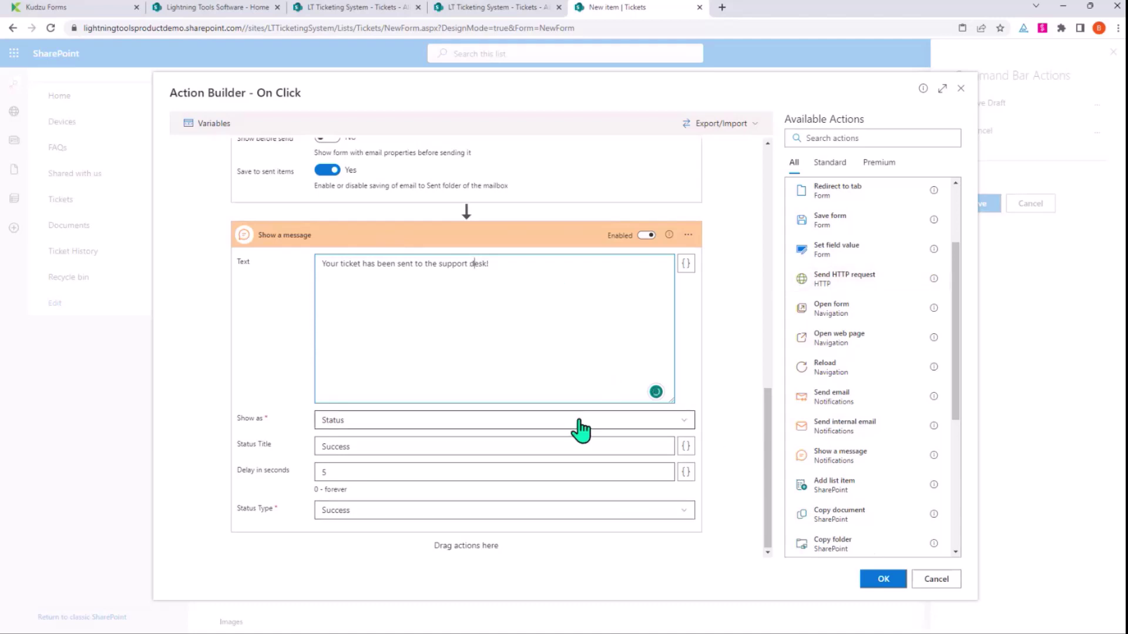
- Add a Close form action after the Show a message action
scroll(869, 441, "down", 4)
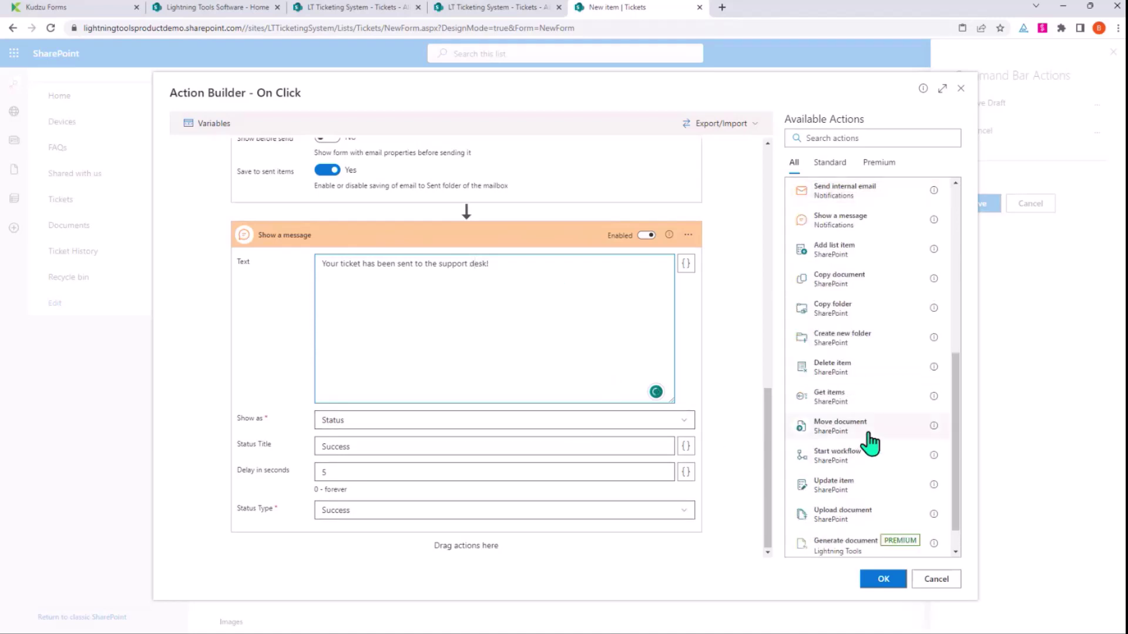
scroll(870, 444, "up", 6)
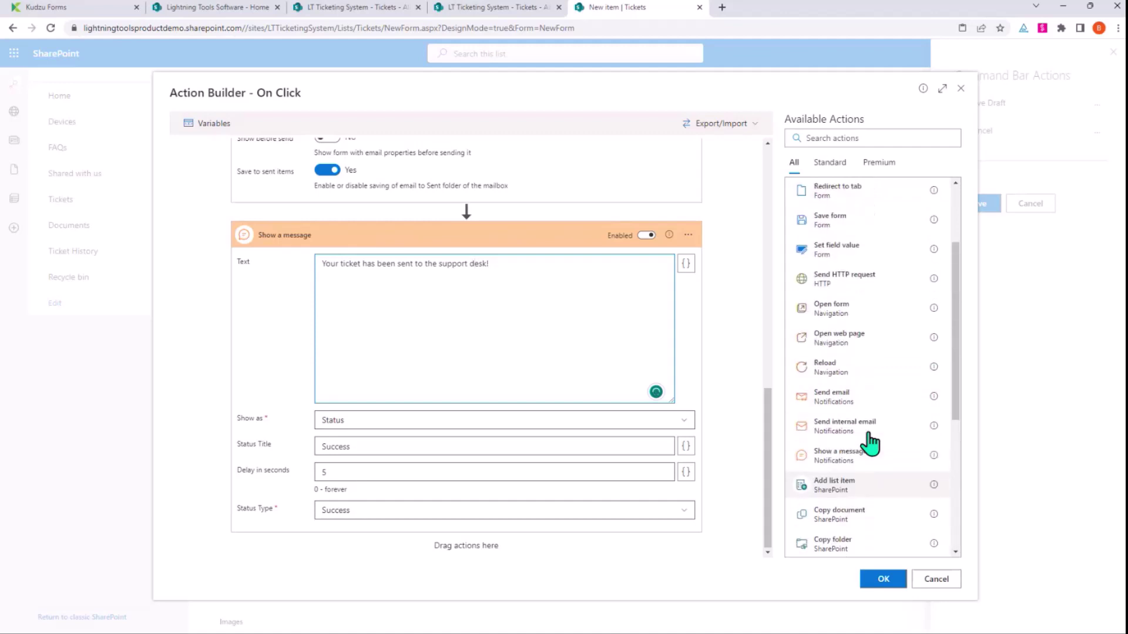
scroll(867, 424, "up", 1)
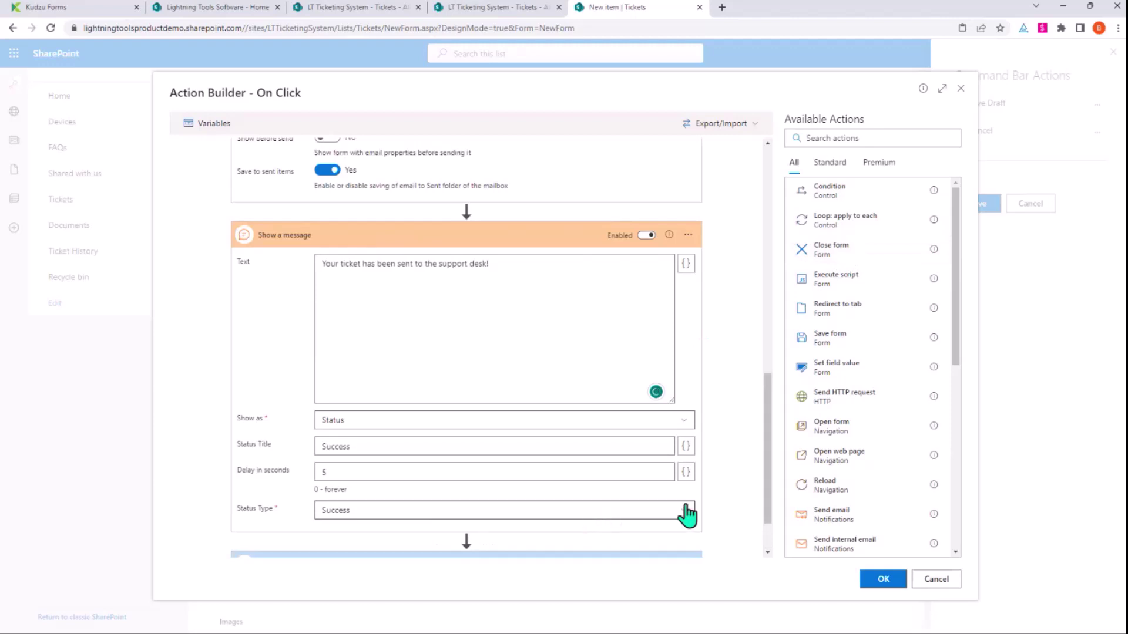
- Review the action sequence from Save form to Close form and the extra options of the Show a message action
scroll(688, 509, "up", 5)
scroll(692, 504, "up", 5)
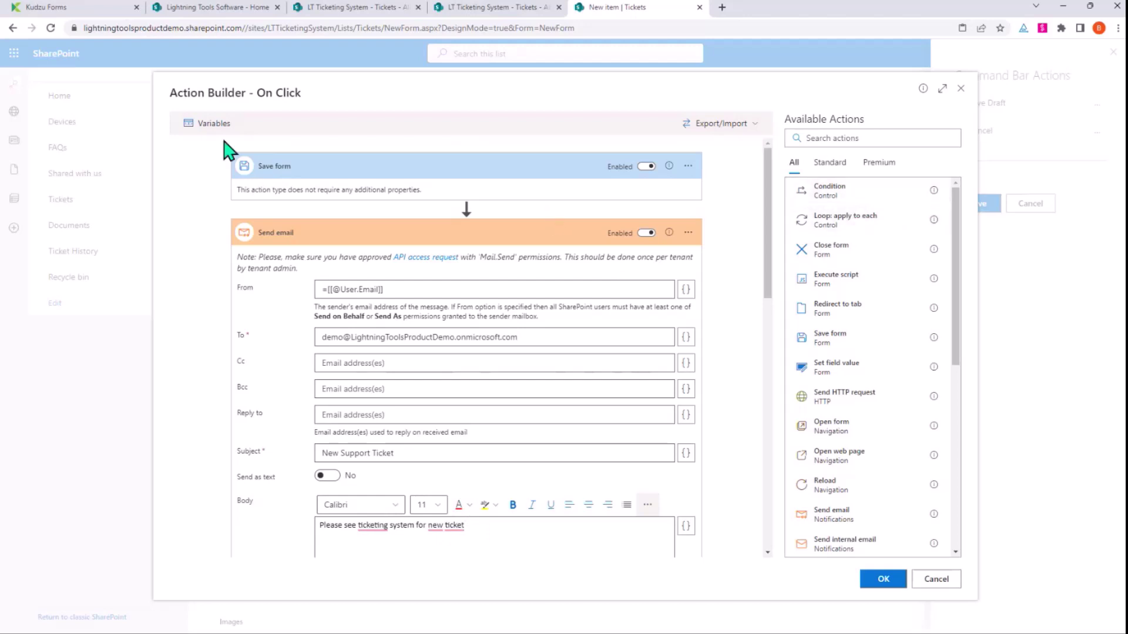
scroll(534, 435, "down", 3)
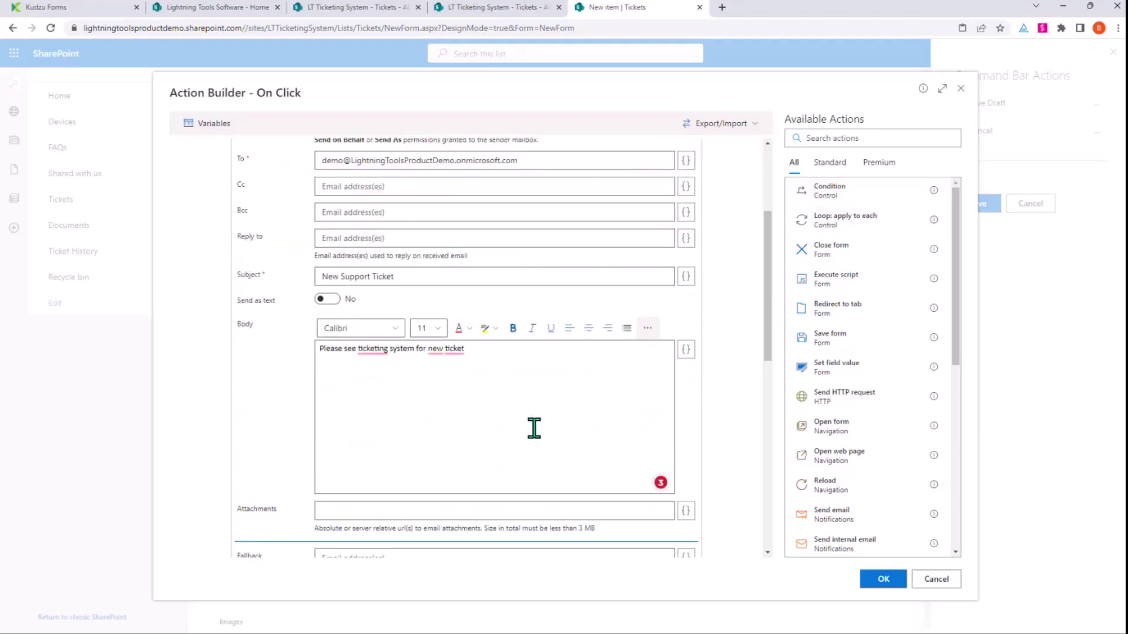
scroll(536, 425, "down", 5)
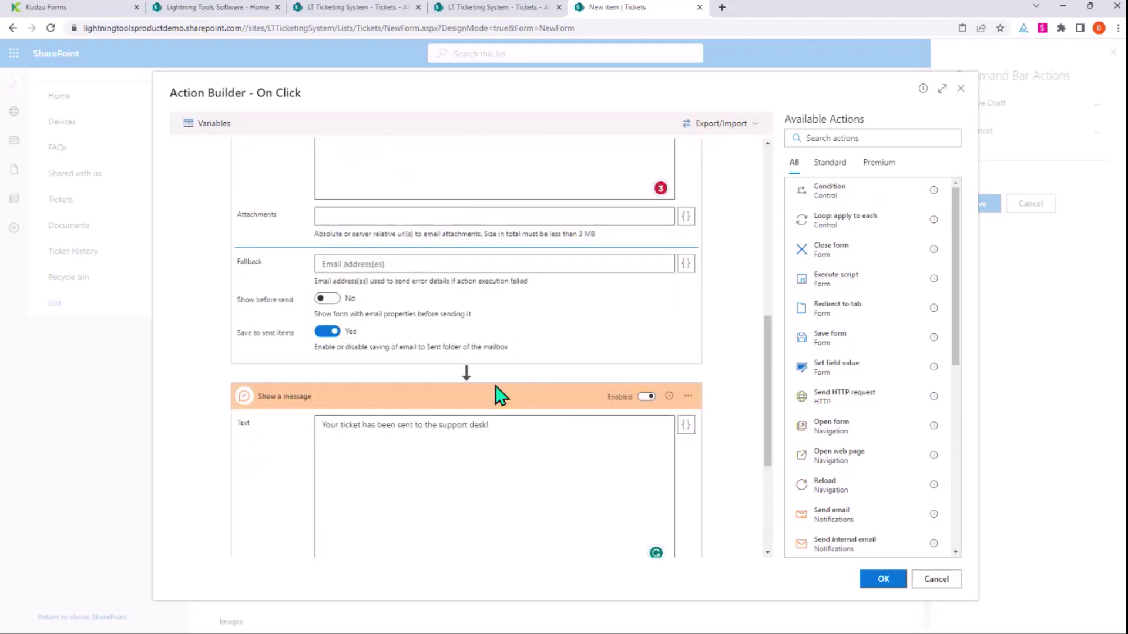
scroll(536, 409, "down", 4)
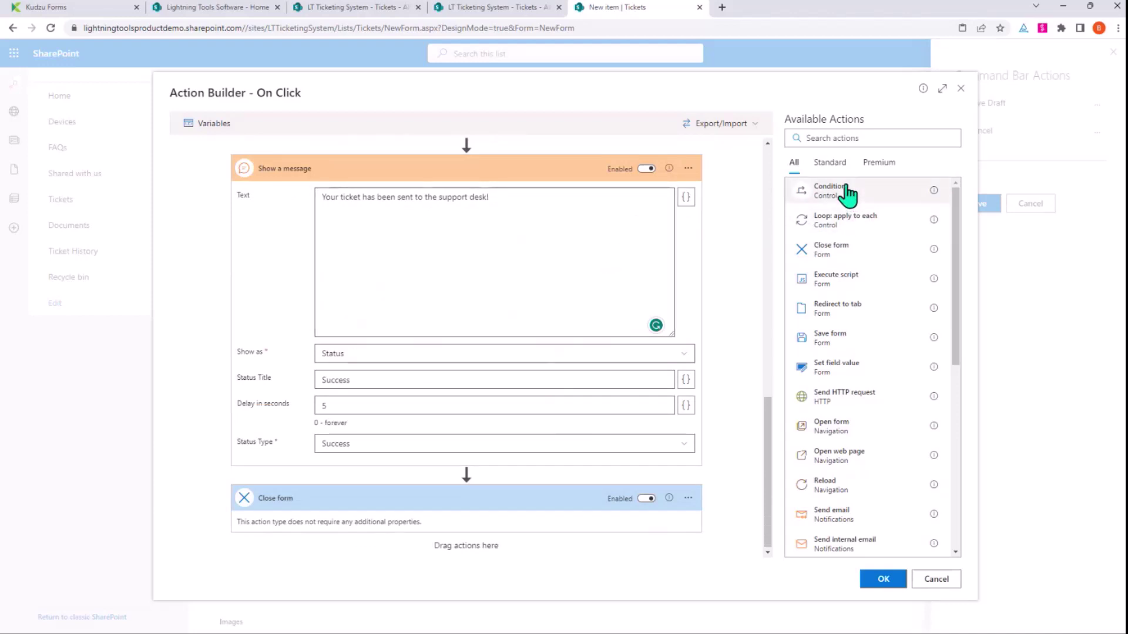
left_click(692, 176)
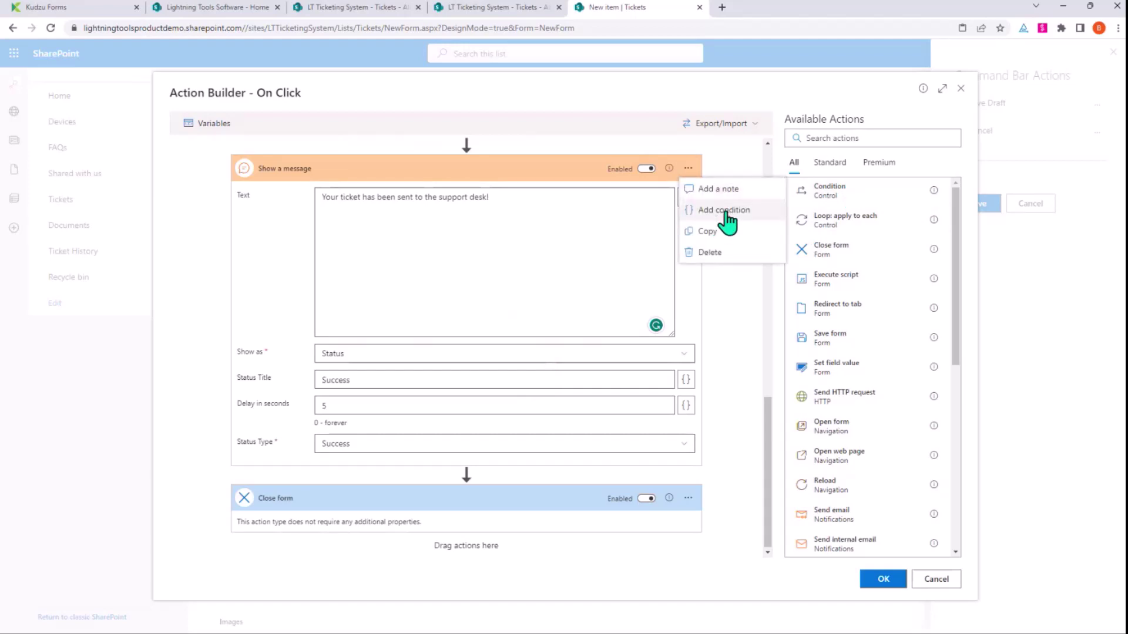
- Accept the on-click sequence and the Save and Submit action, and save the command bar actions
left_click(884, 580)
left_click(885, 581)
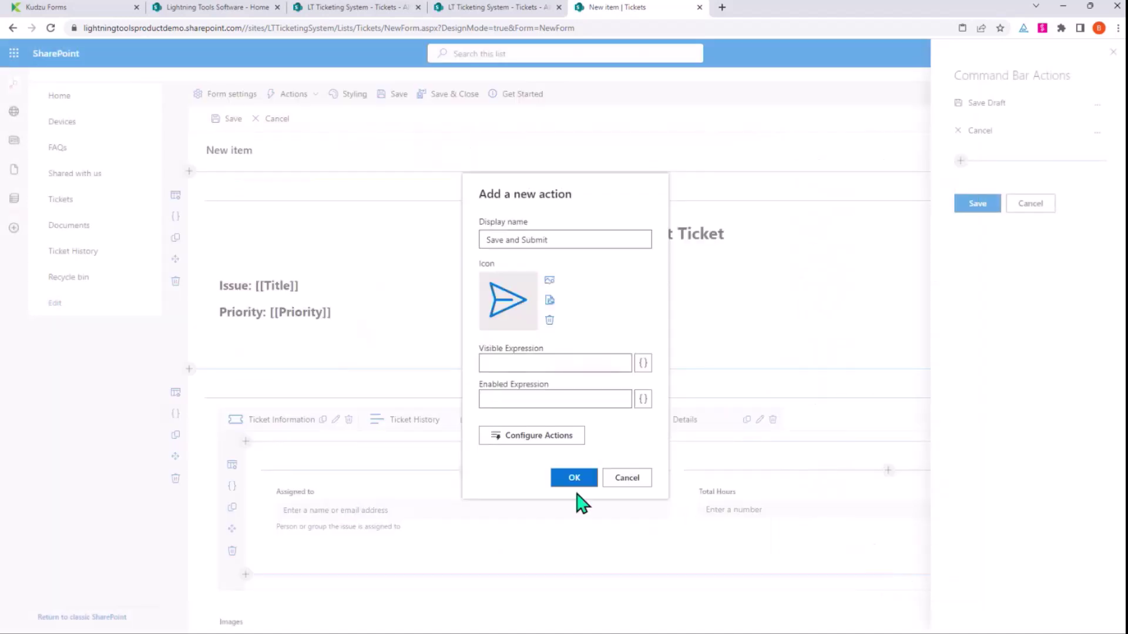
left_click(574, 479)
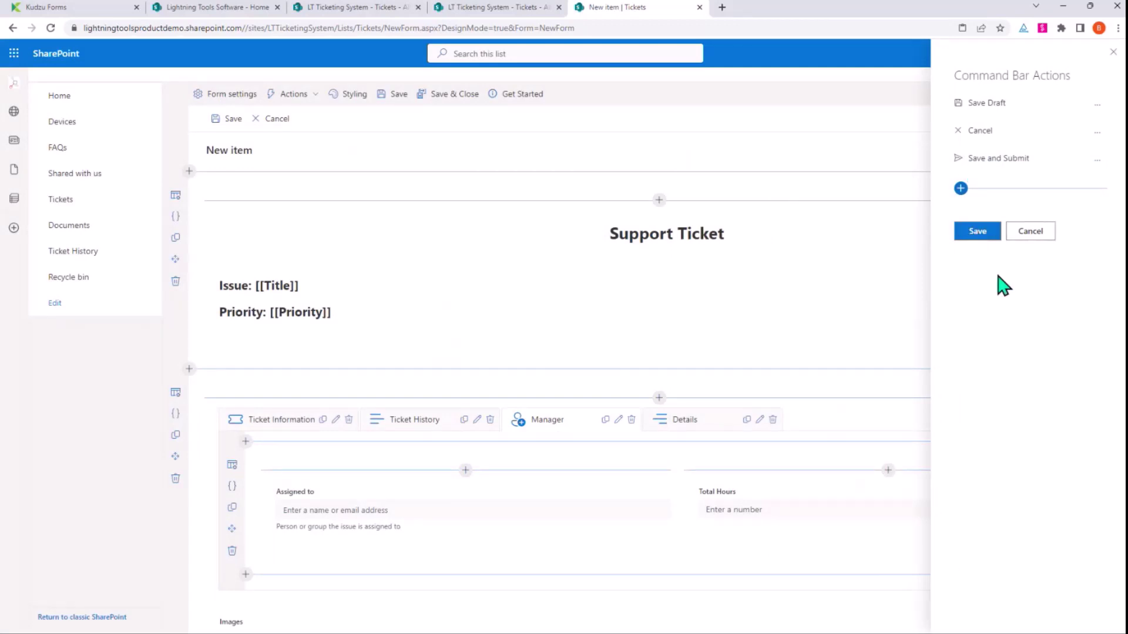
left_click(978, 235)
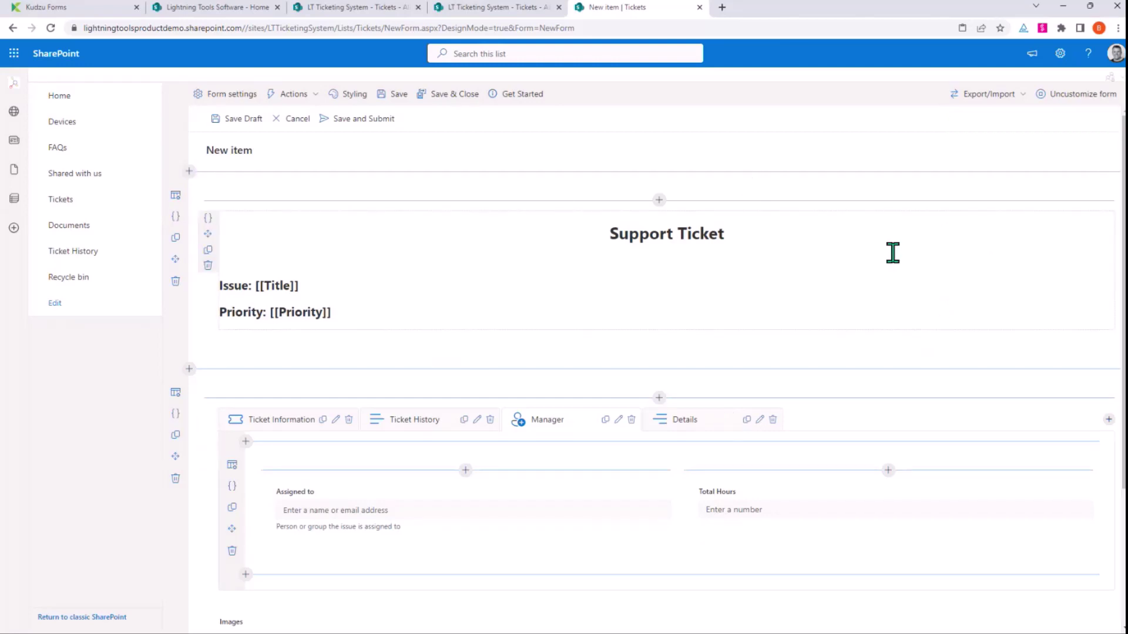
- Export the customized Tickets new-item form, and save and close the form design
left_click(1017, 97)
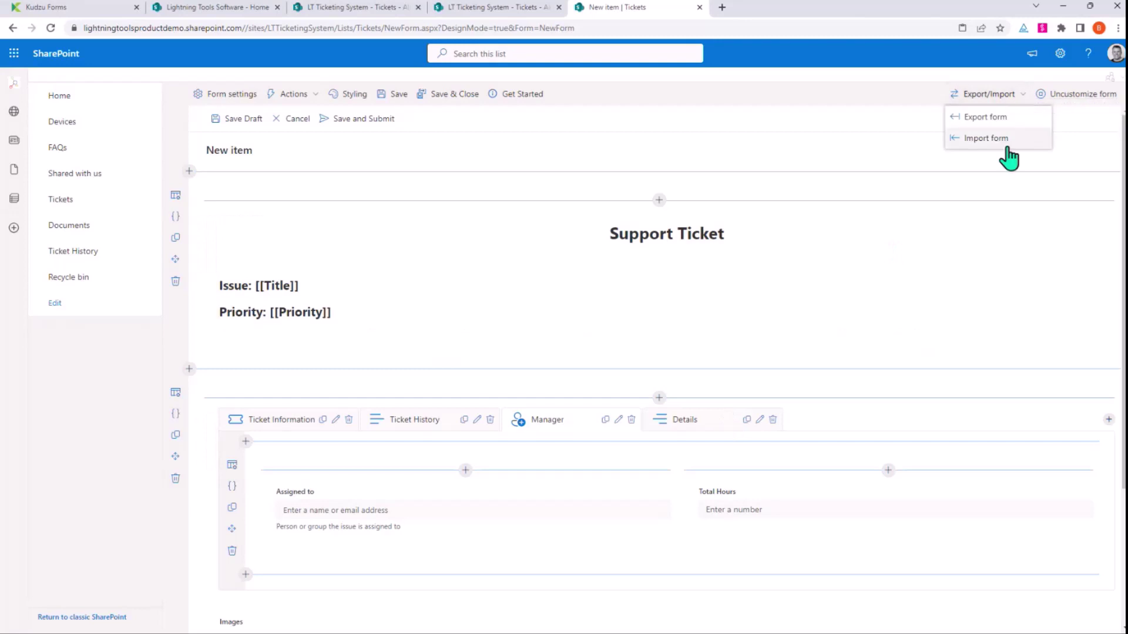
left_click(1010, 126)
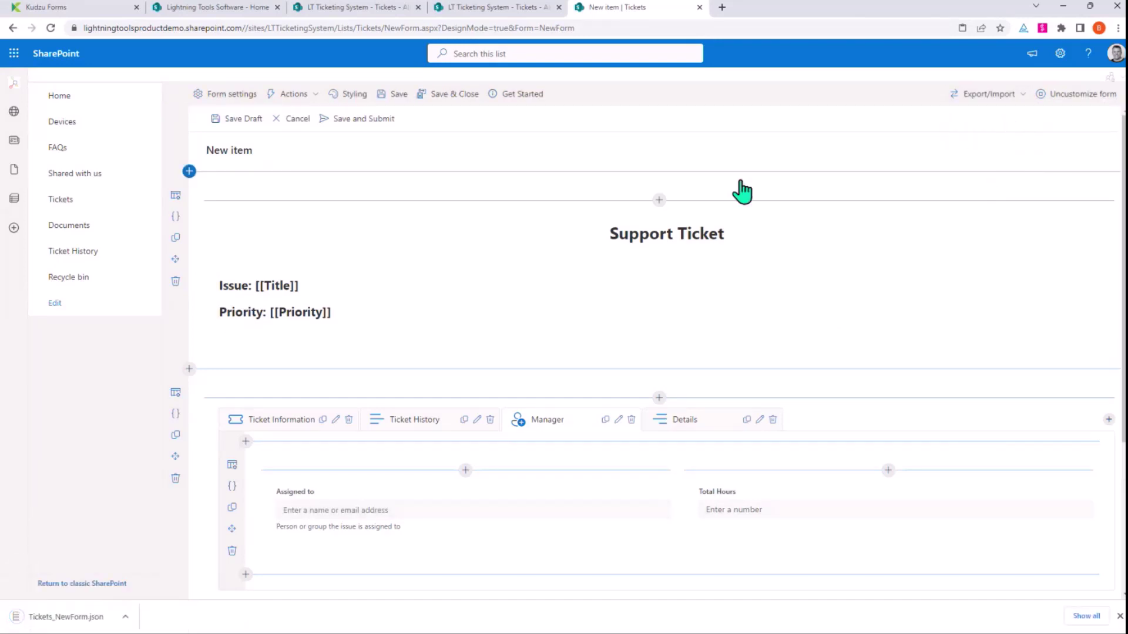
left_click(450, 96)
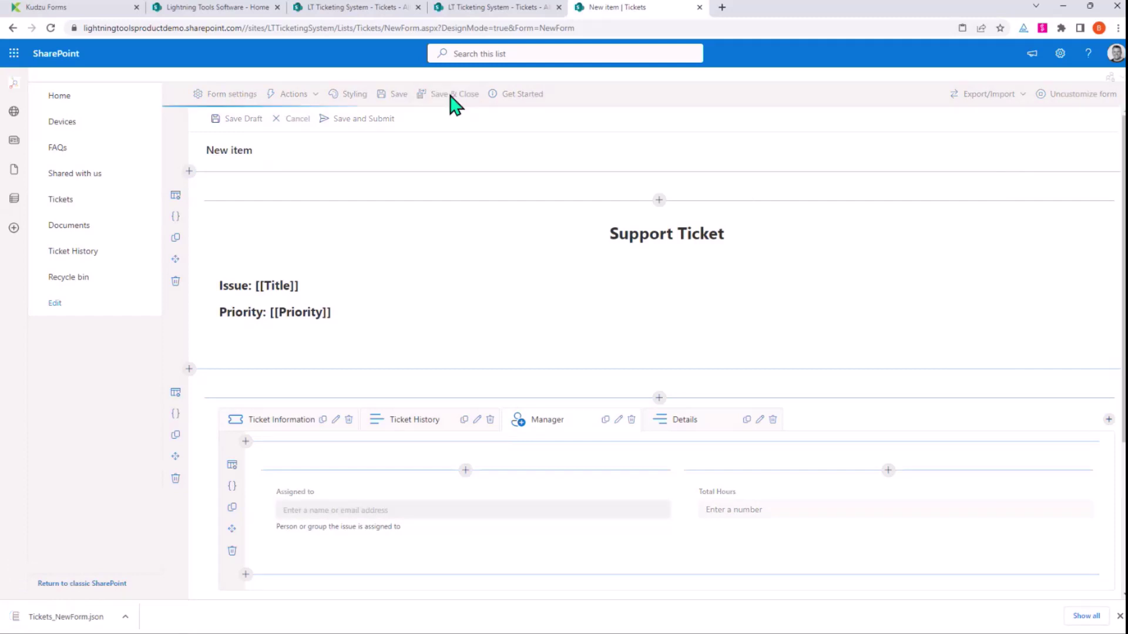
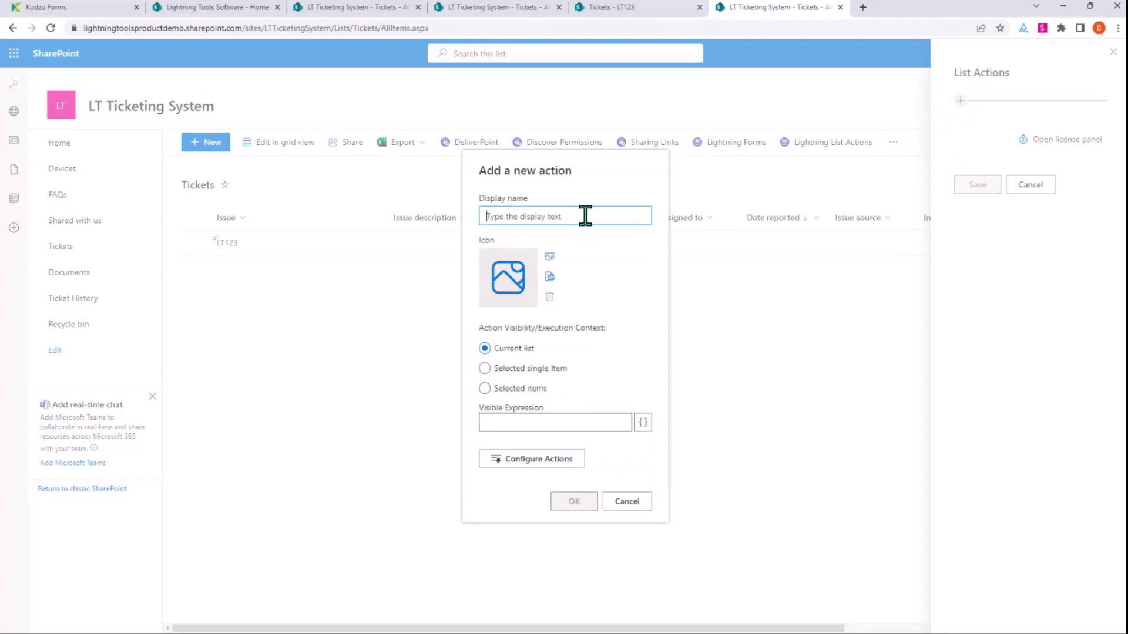
- Name the new list action "Mark as Completed" for selected items, and open its action configuration
type("Mark as Completed")
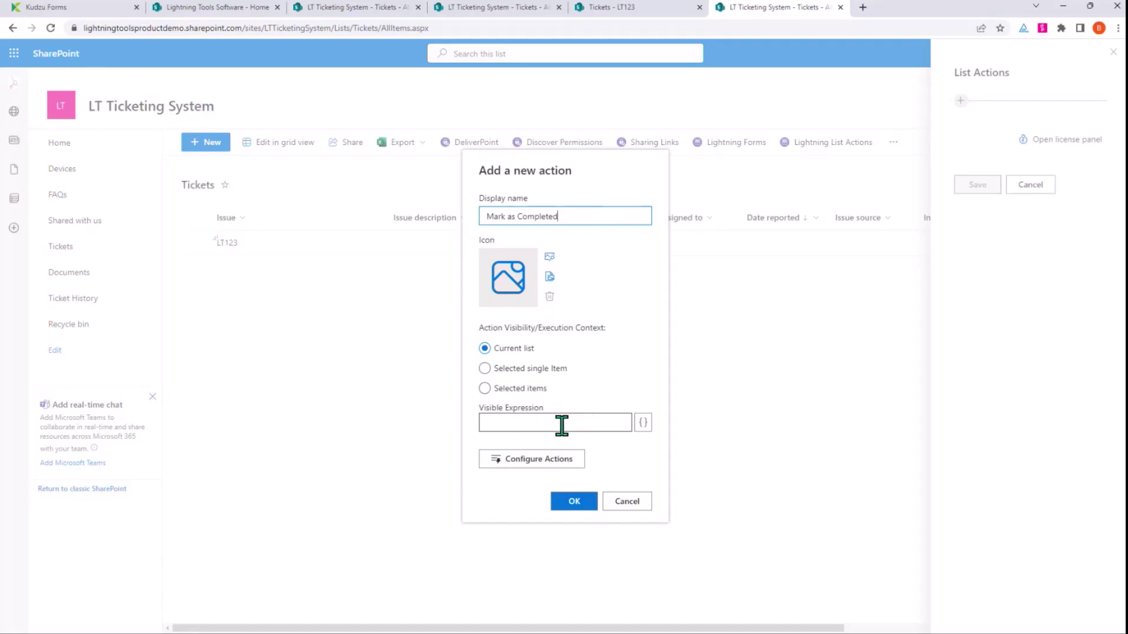
left_click(513, 388)
left_click(573, 466)
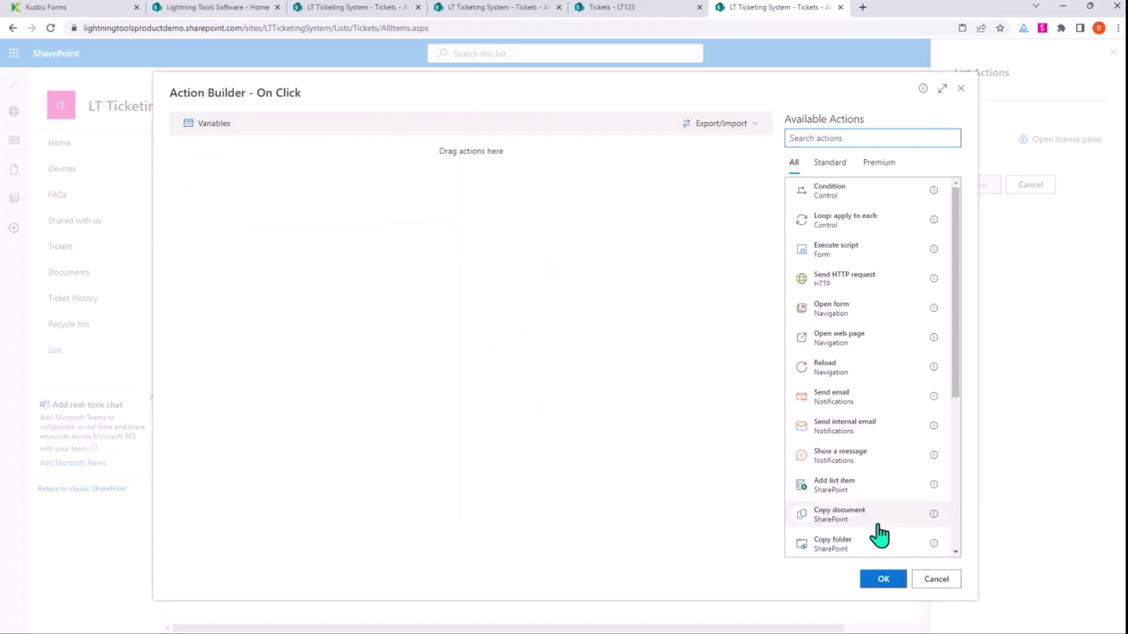
- Add an Update item action that targets the Tickets list on the current site
scroll(863, 315, "down", 3)
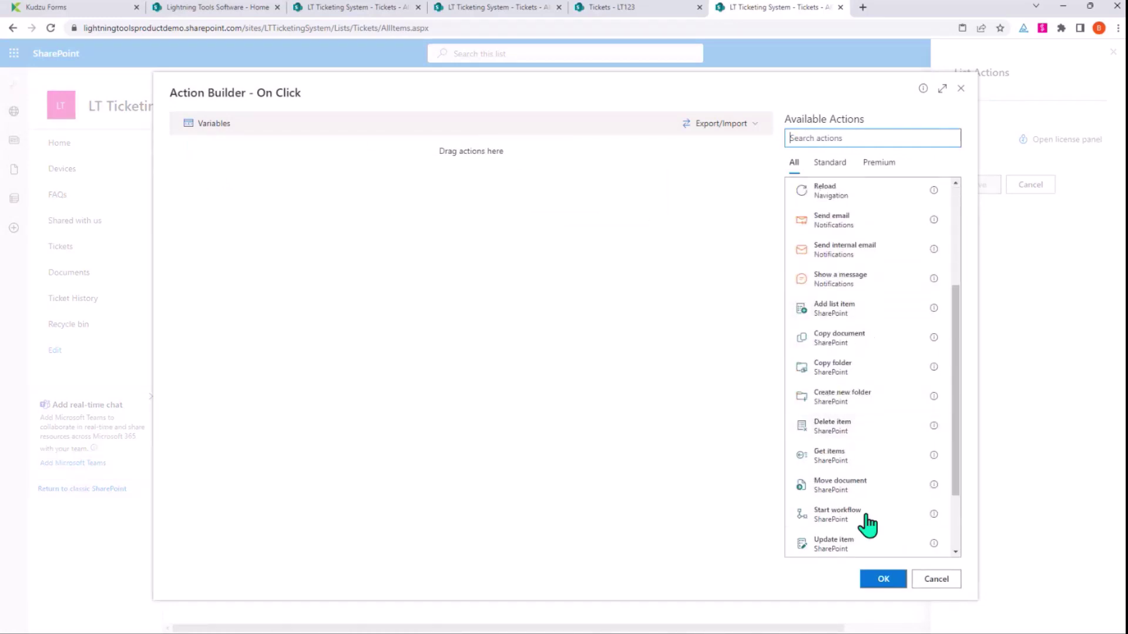
scroll(865, 531, "down", 2)
left_click_drag(849, 456, 421, 403)
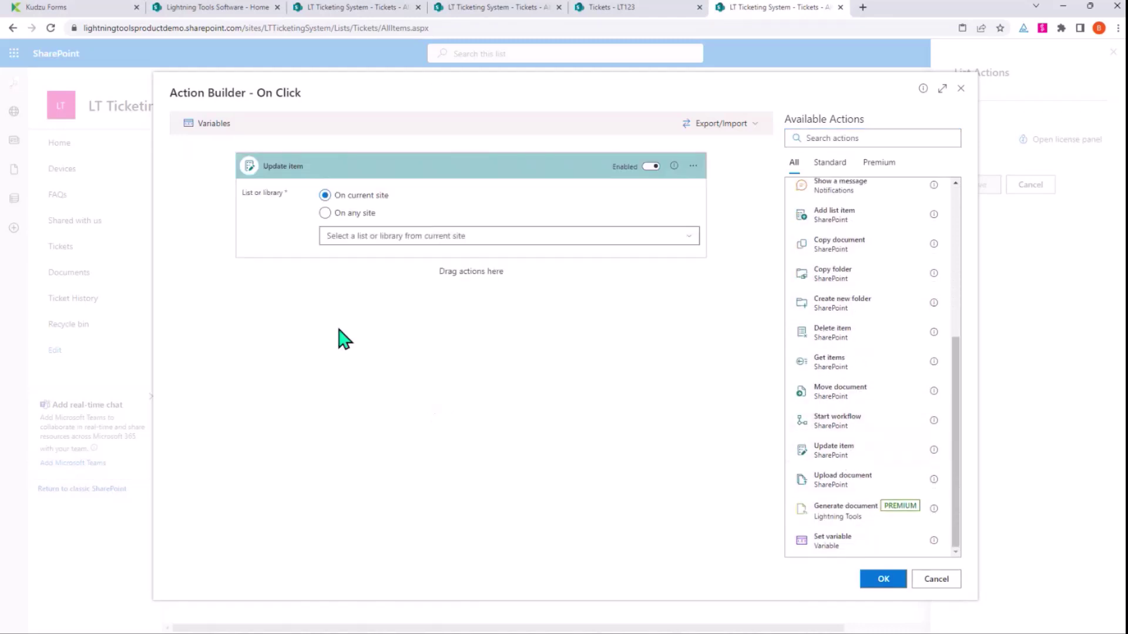
left_click(470, 238)
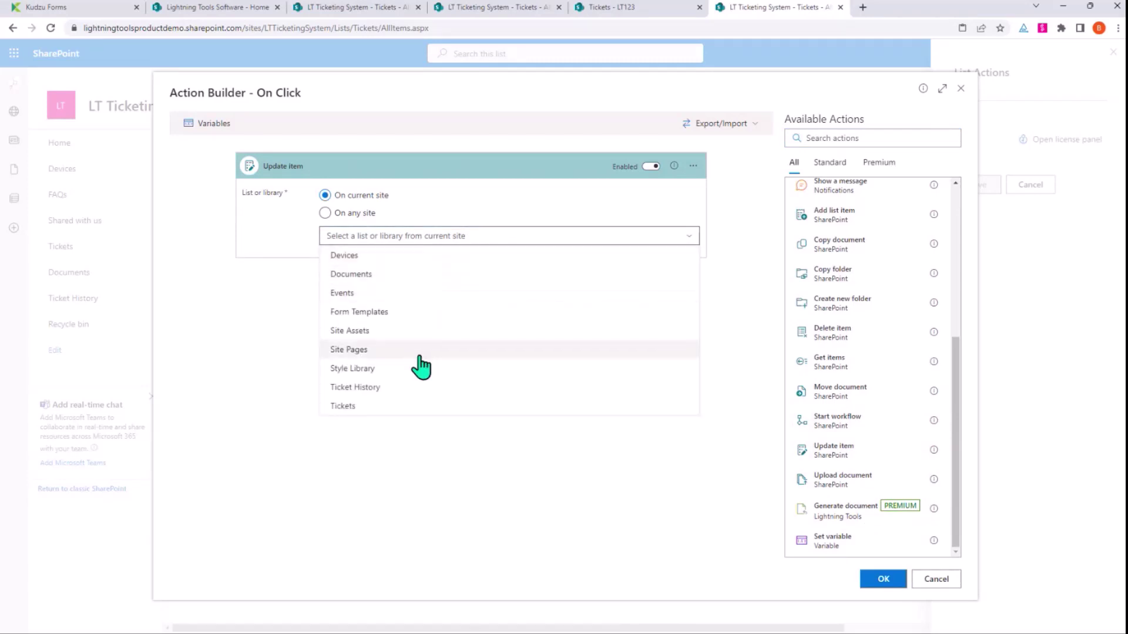
left_click(374, 406)
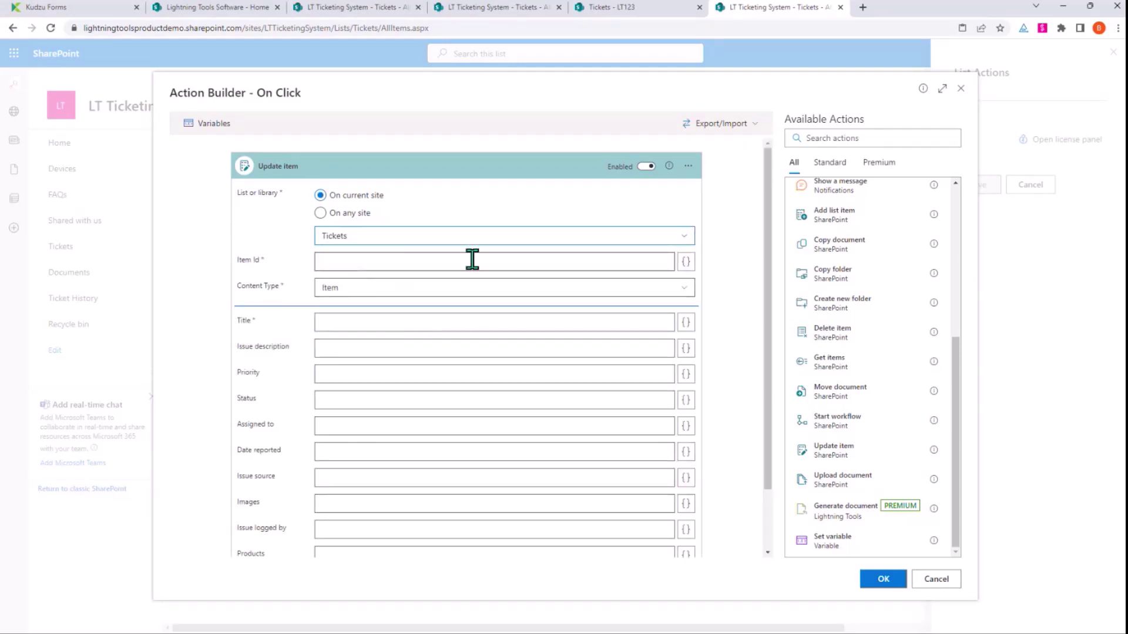
- Set the Update item action's Item Id to [[ID]] and its Status to "Completed"
left_click(473, 259)
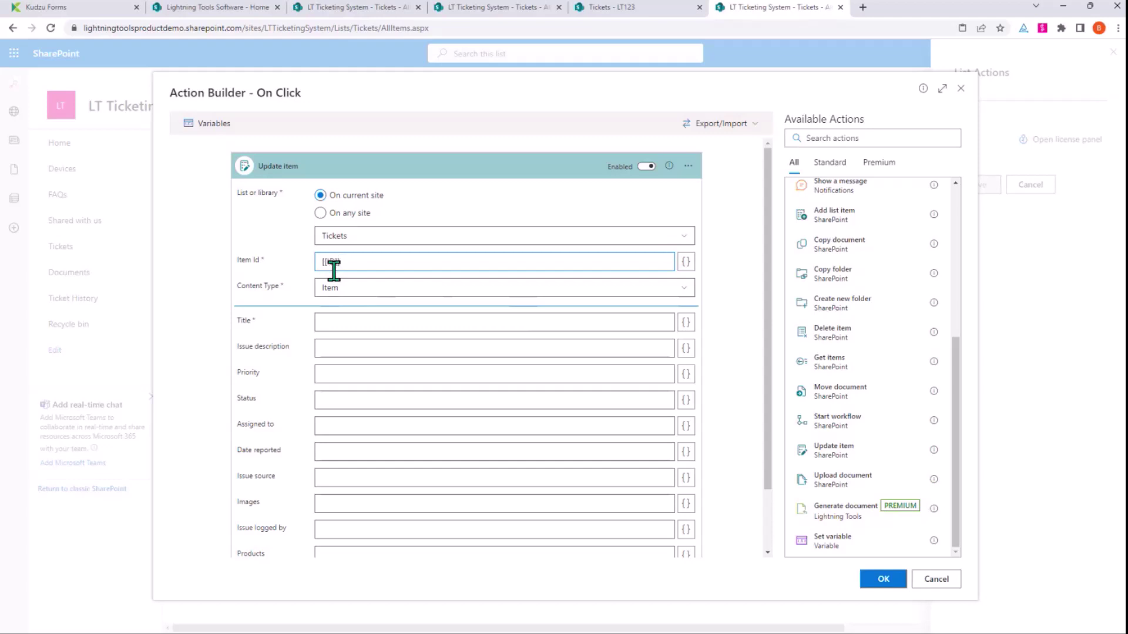
scroll(389, 432, "down", 2)
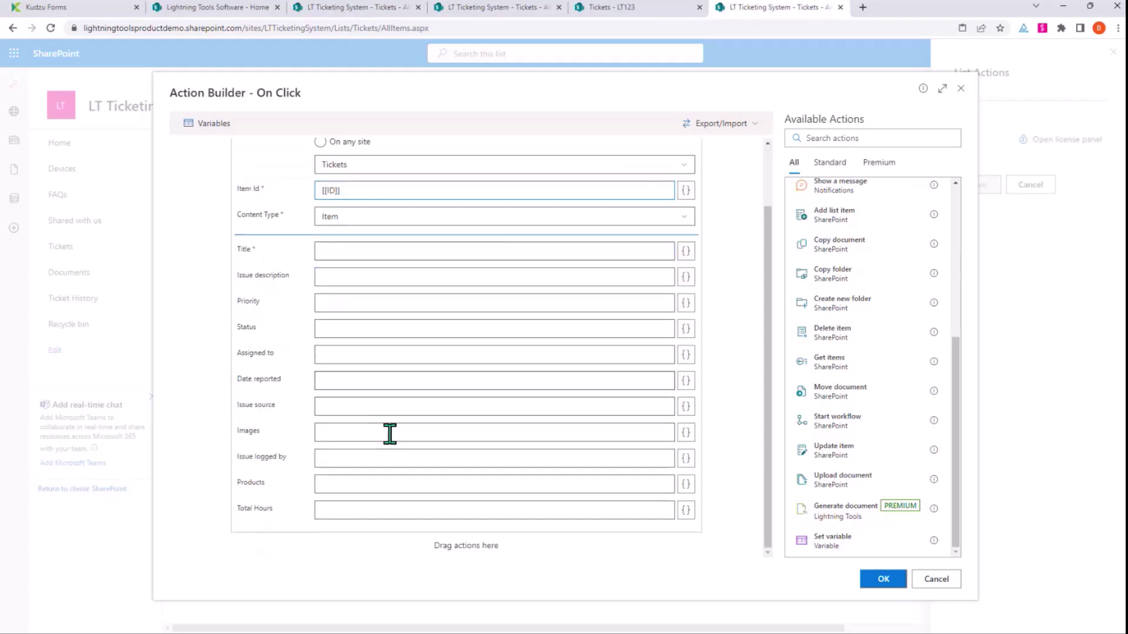
left_click(491, 332)
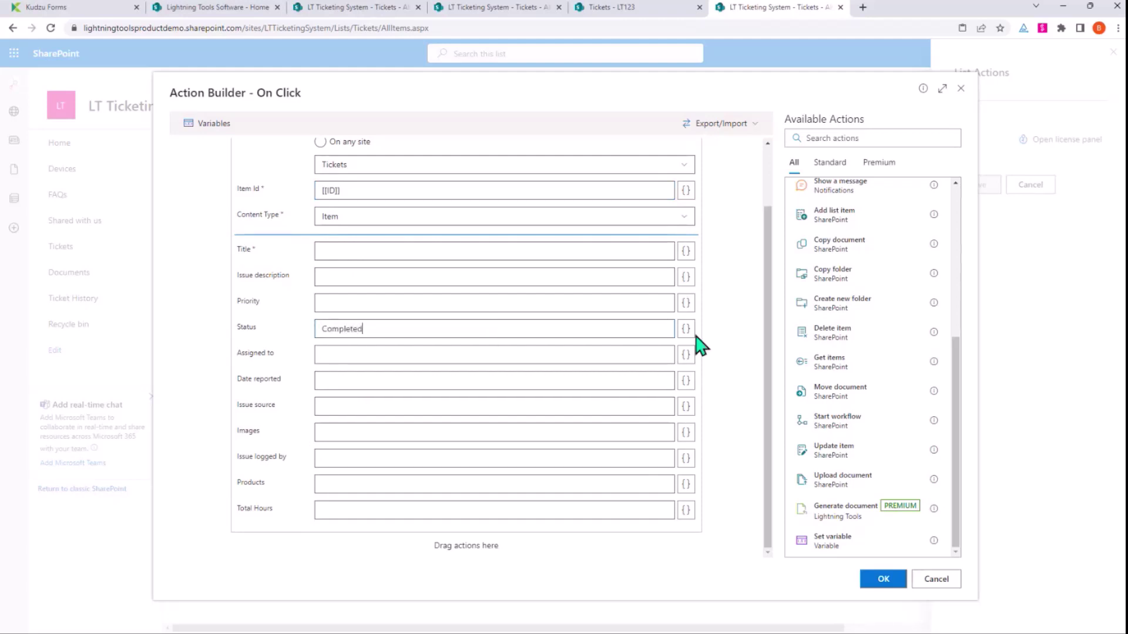
type("Completed")
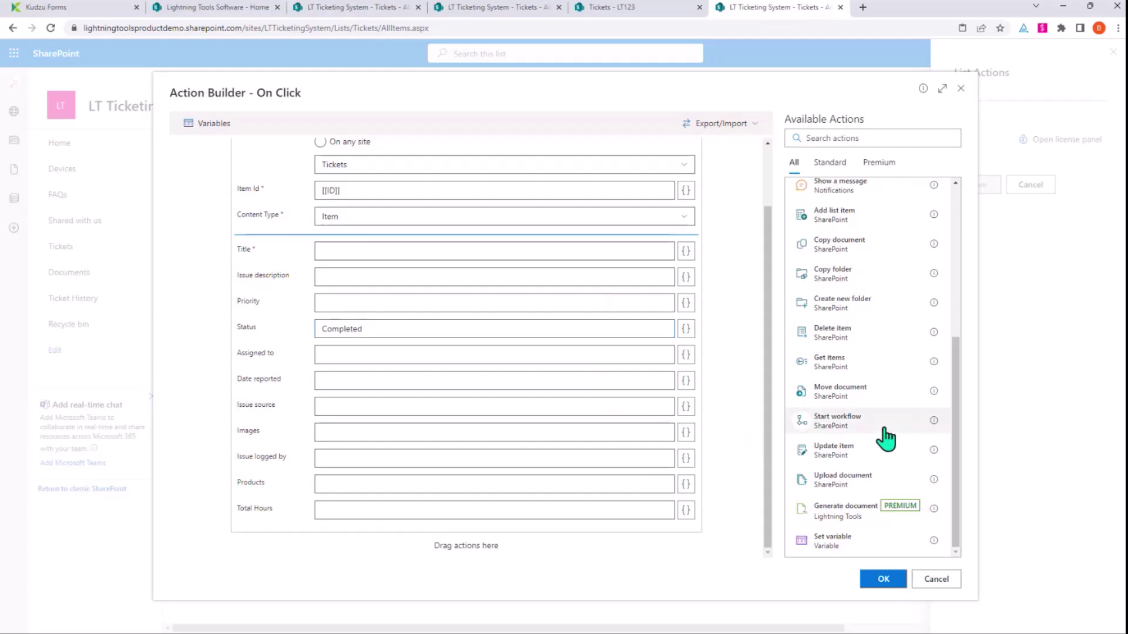
- Add a Reload action after the Update item action and check the sequence
scroll(873, 497, "up", 3)
scroll(871, 497, "up", 2)
left_click_drag(844, 382, 652, 470)
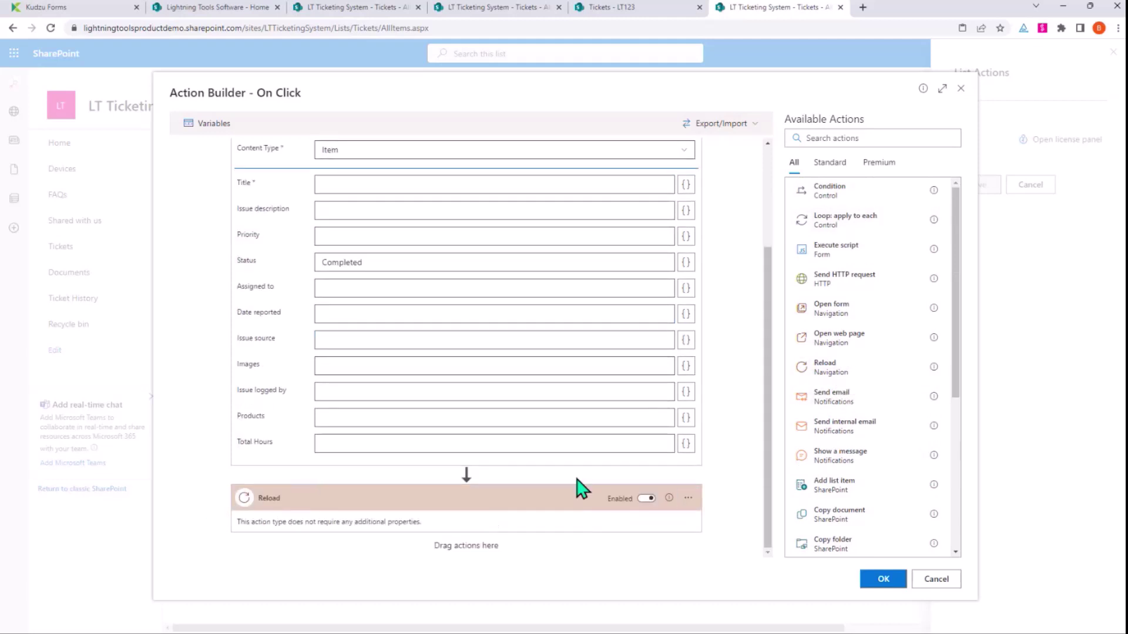
scroll(667, 485, "up", 3)
scroll(669, 483, "down", 3)
- Accept the action sequence and the Mark as Completed action, and save the list actions
left_click(885, 581)
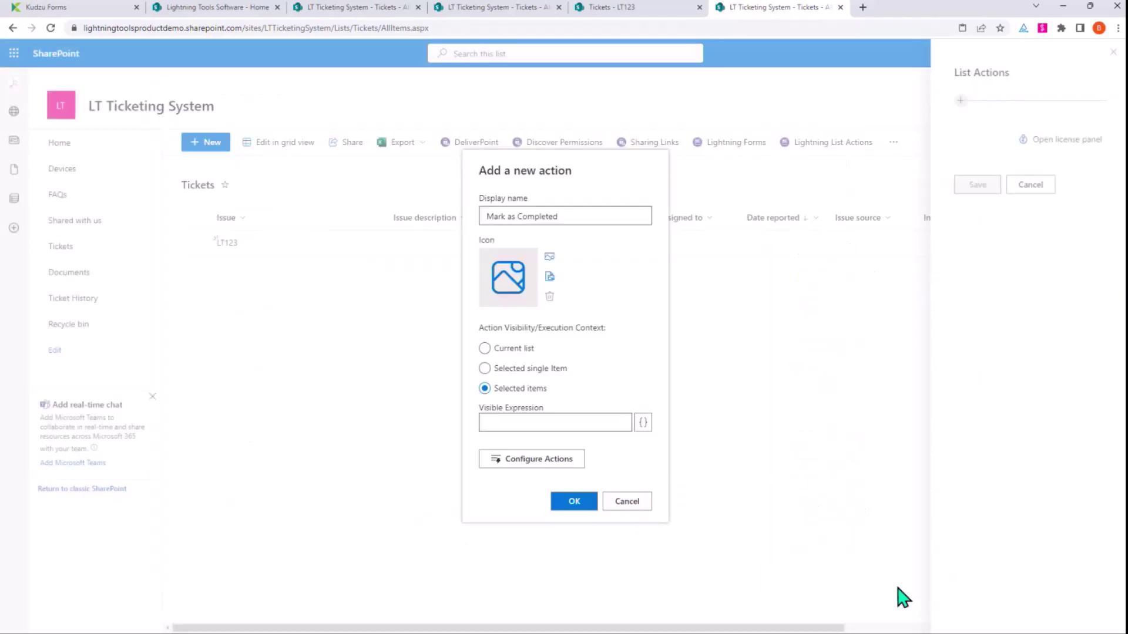
left_click(573, 504)
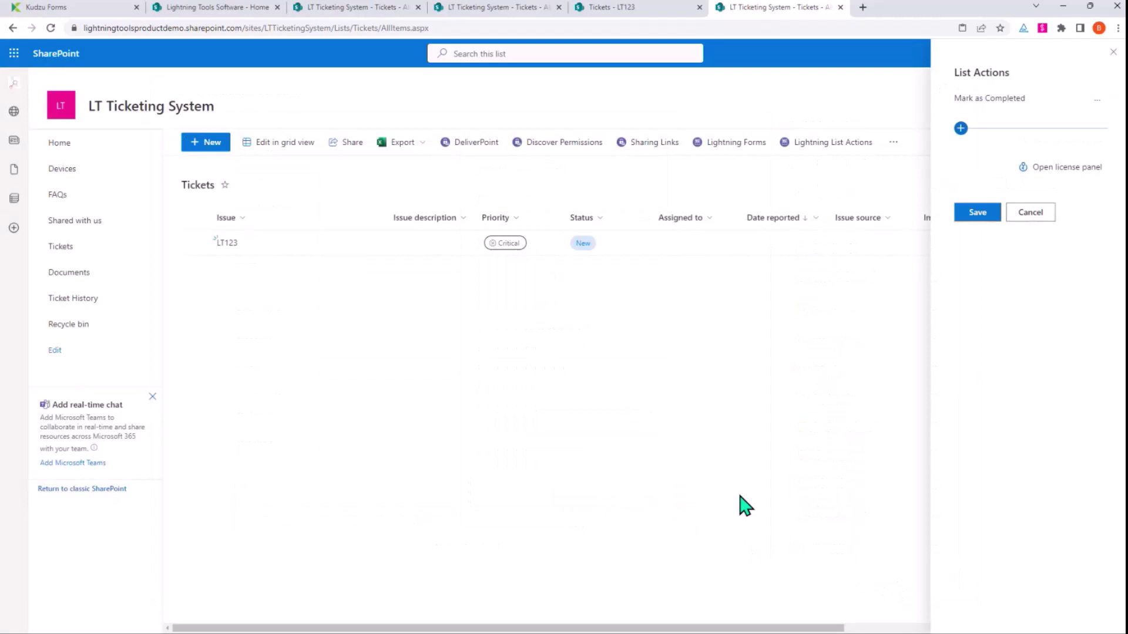
left_click(975, 214)
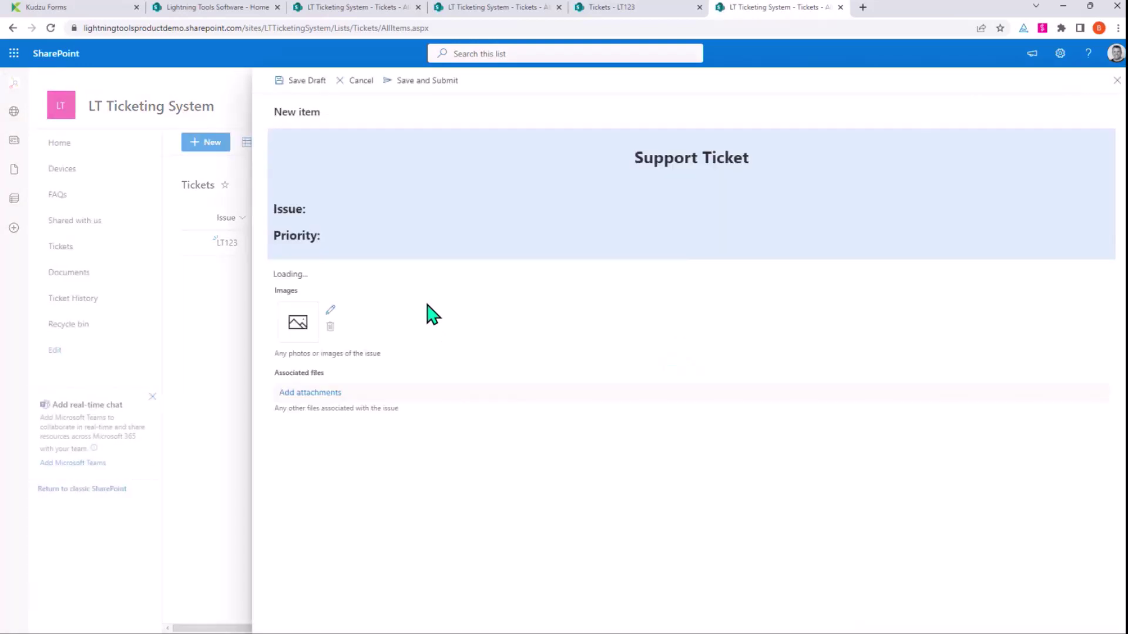
- In the new support ticket, set the issue to "LT234" and the product to Lightning Conductor
left_click(309, 287)
left_click(373, 327)
type("LT234")
left_click(795, 333)
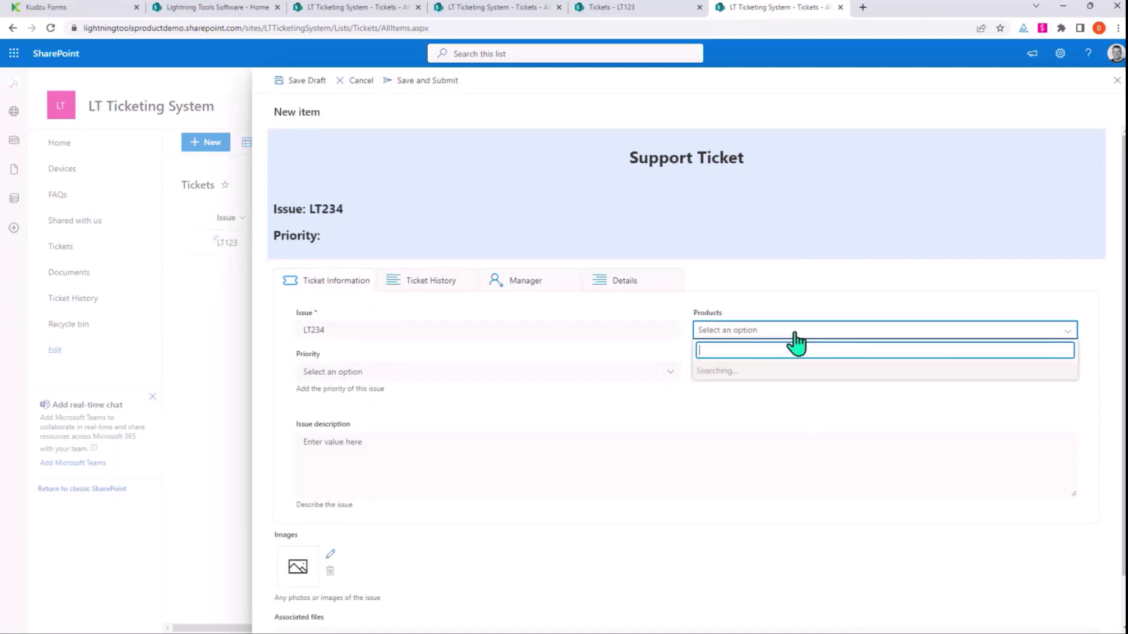
left_click(756, 394)
- Set the ticket's priority to High and its issue description to "Lightning Conductor wont work..."
left_click(437, 372)
left_click(390, 417)
left_click(436, 440)
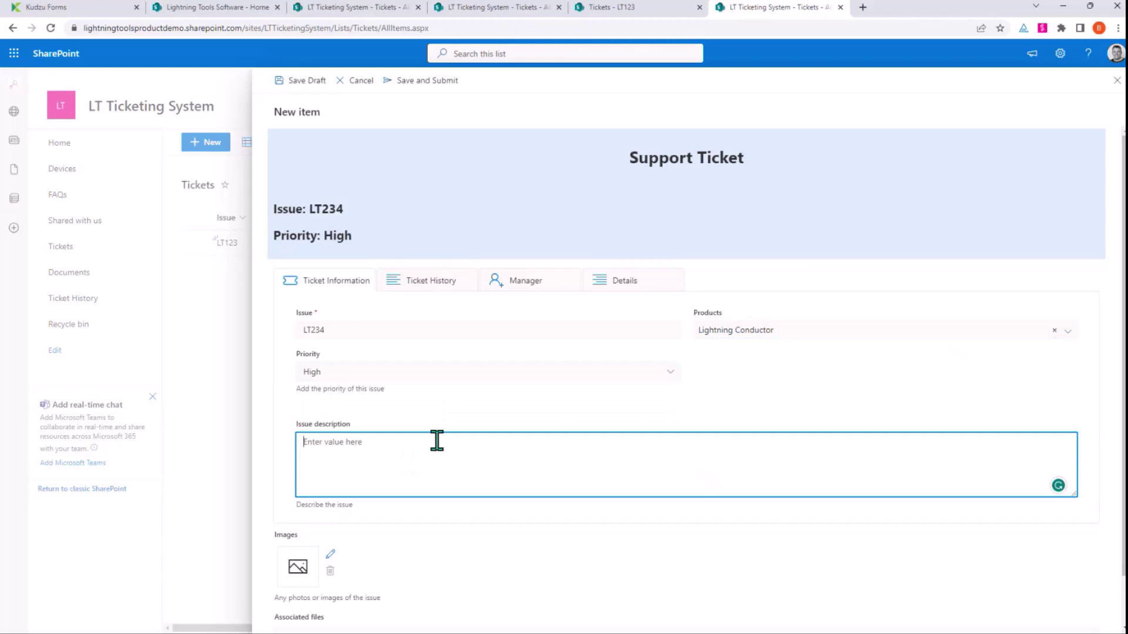
type("Lightning Conductor wont work...")
- Start a Ticket History item titled "Called customer" with the comment "Reproduced issue in their environment. But it worked in mine!"
left_click(454, 289)
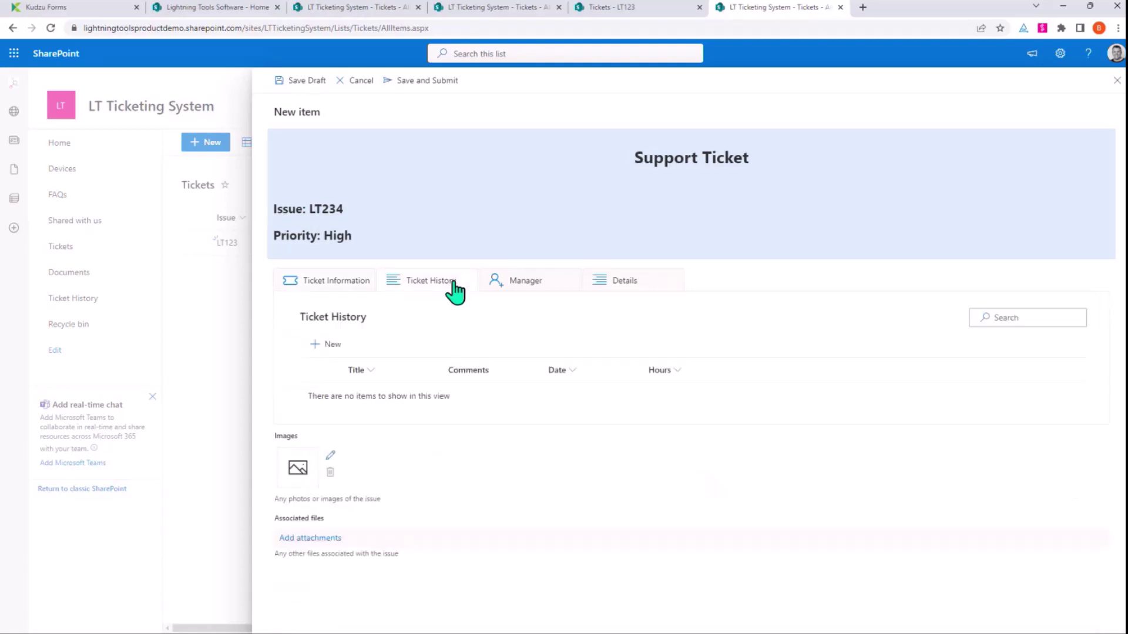
left_click(329, 345)
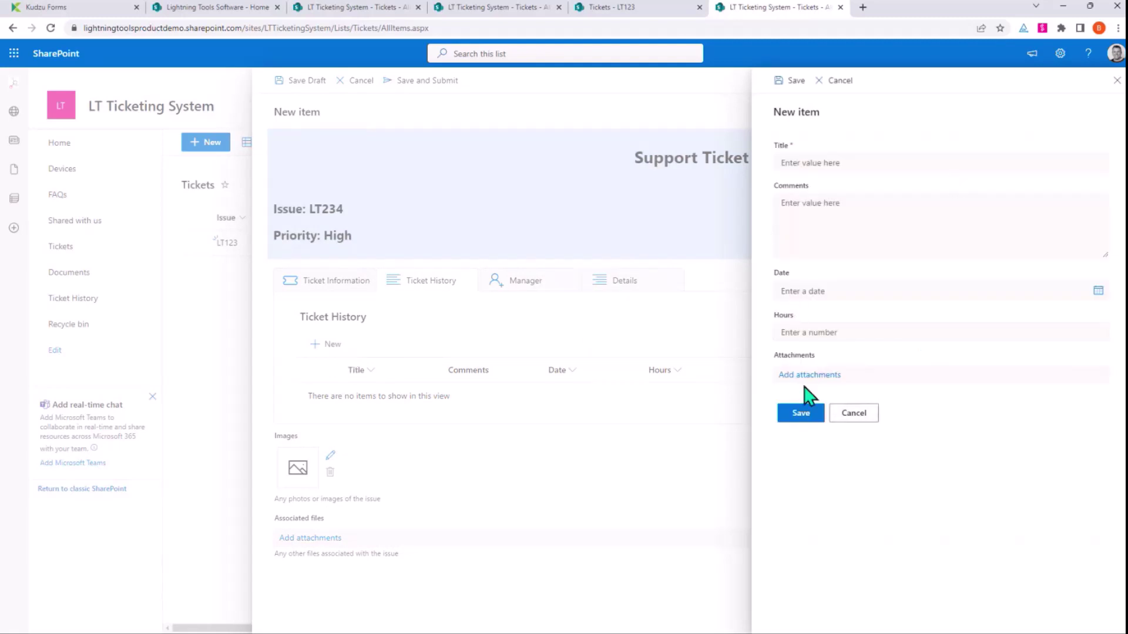
left_click(816, 168)
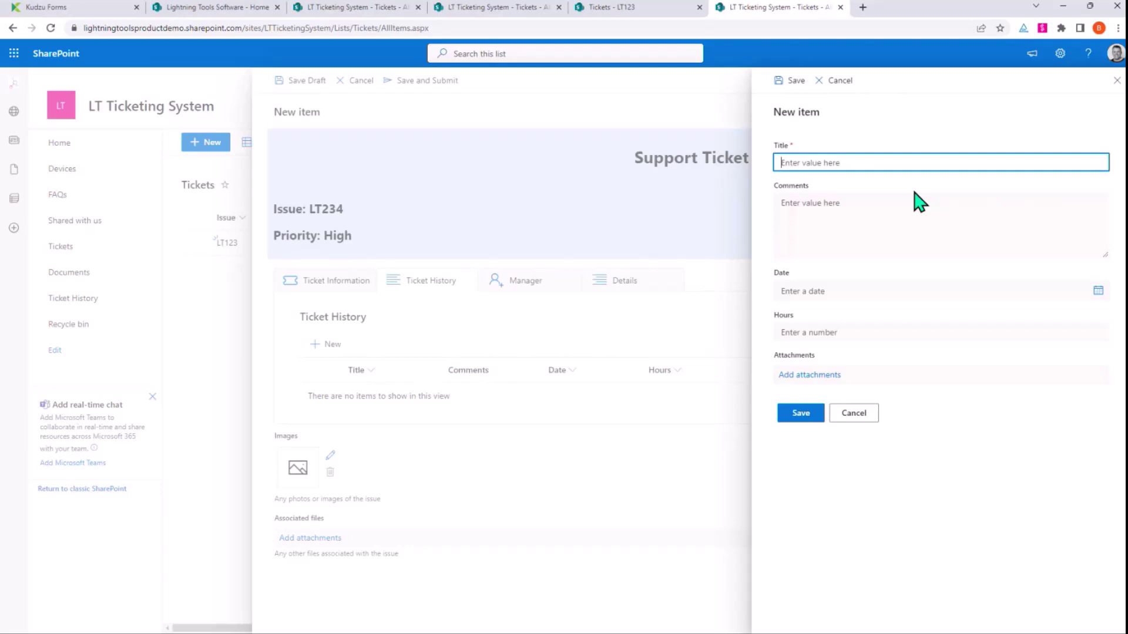
type("Called customer")
left_click(872, 203)
type("Repo")
type("oduced ")
type("issue in")
type(" their environment. But it worked in mine!")
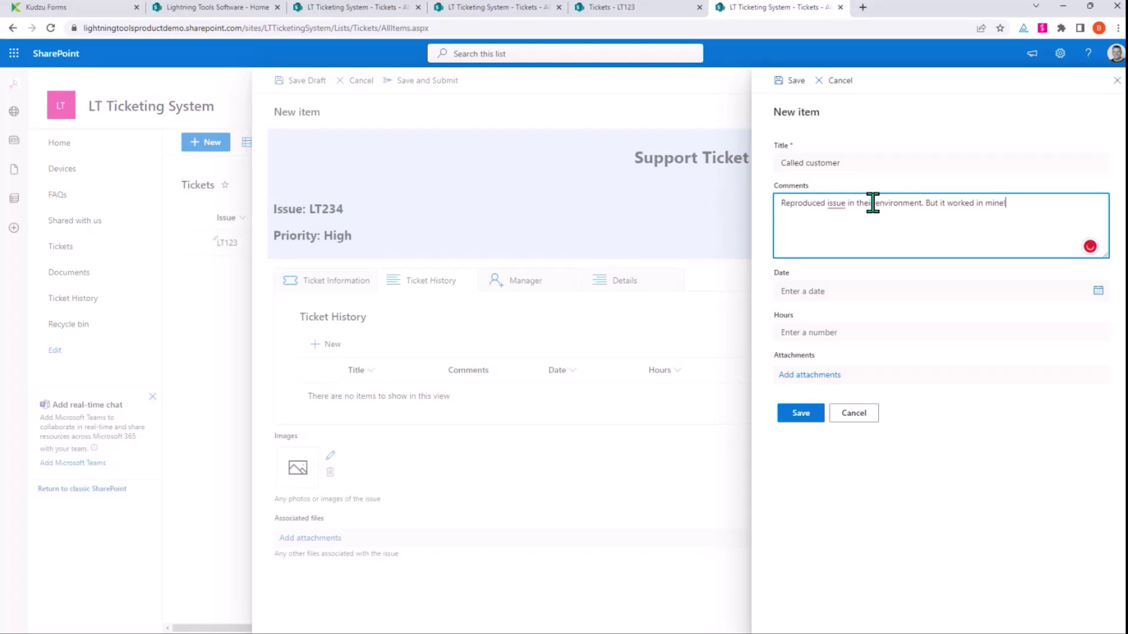
- Set the "Called customer" history item's date to 6/15/2023 and hours to 1, and save it
left_click(846, 291)
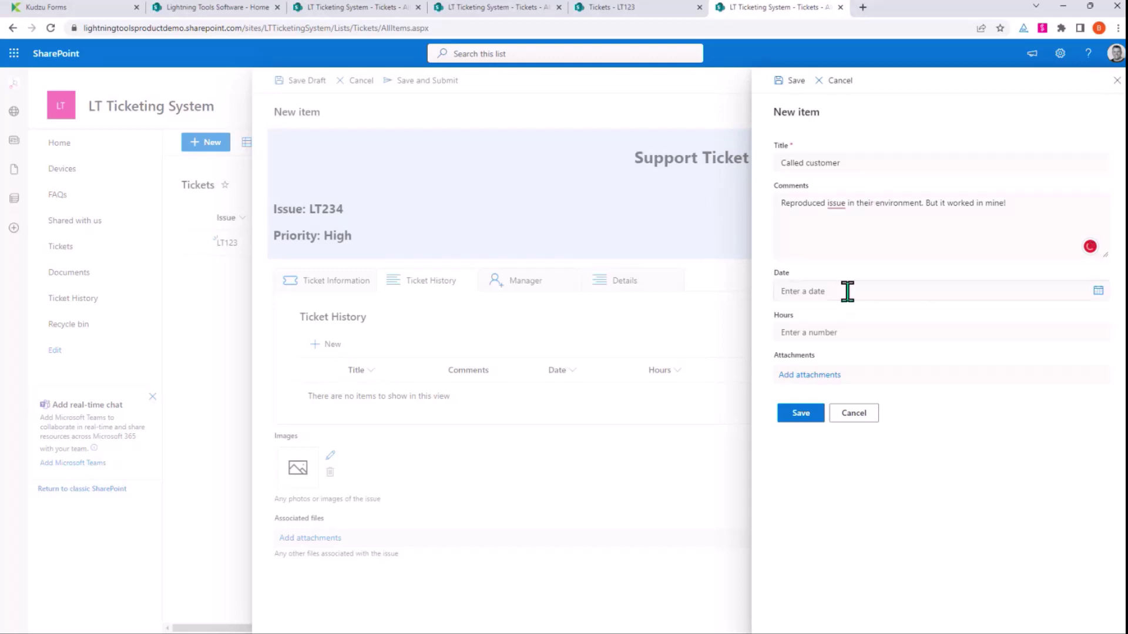
left_click(854, 385)
left_click(835, 330)
type("1")
left_click(800, 413)
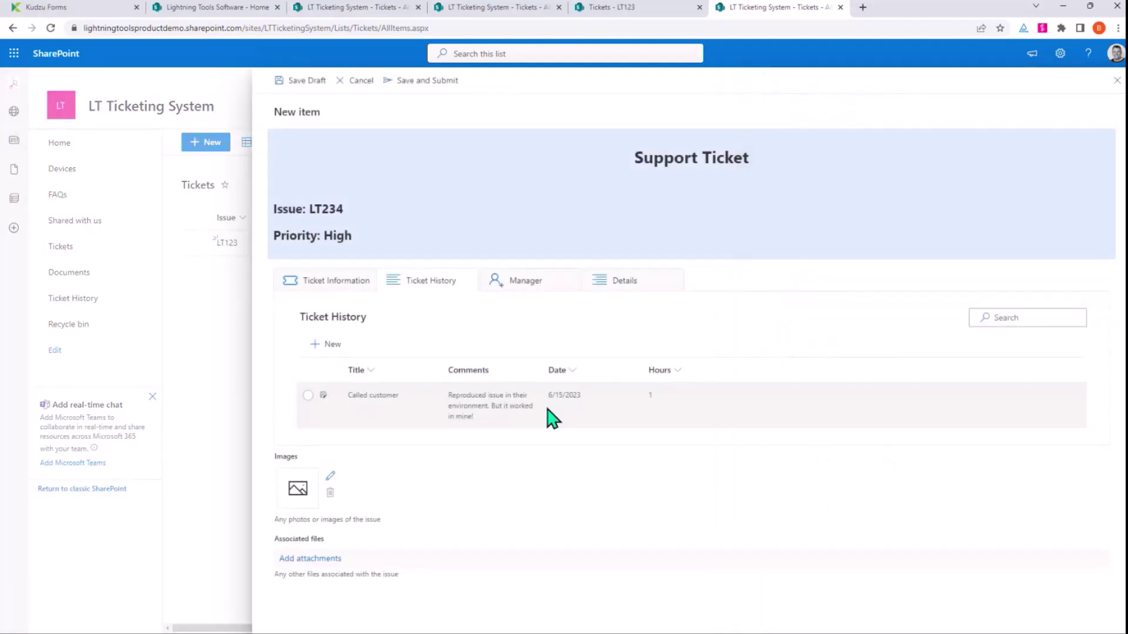
- Start a second Ticket History item titled "Resolved" with the comment "Customer used wrong version"
left_click(328, 345)
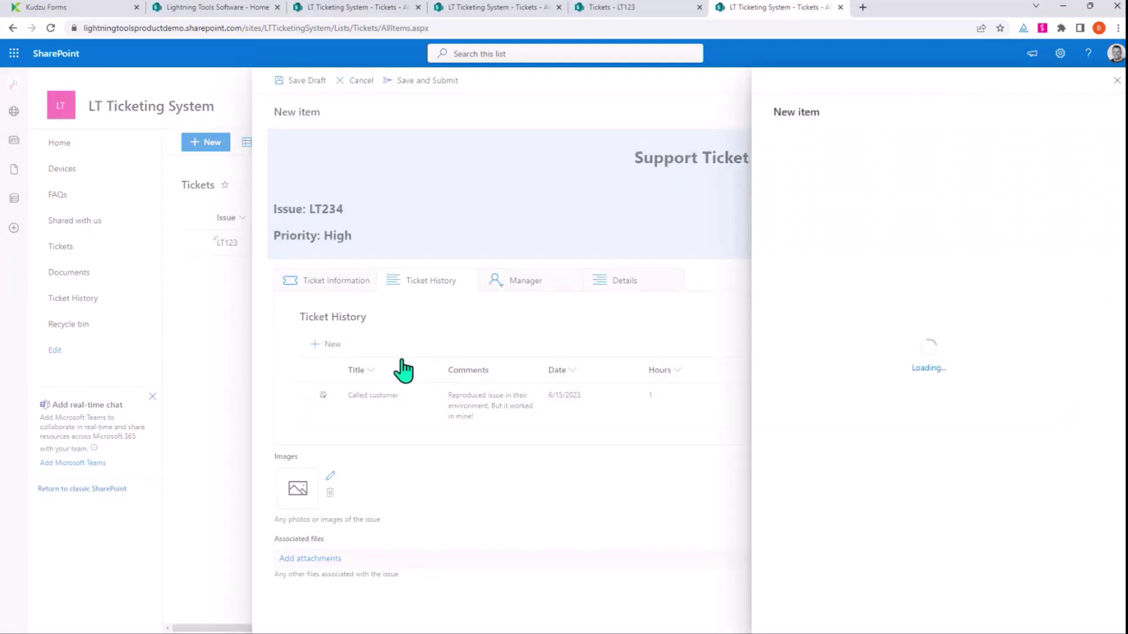
left_click(816, 168)
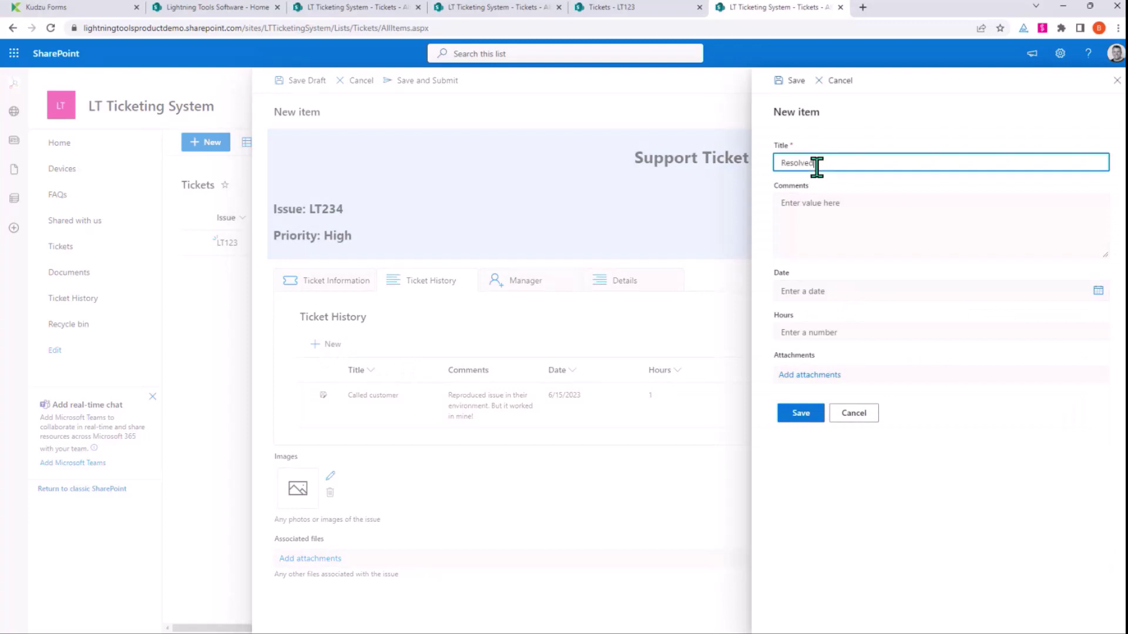
left_click(905, 219)
type("Customer used wrong version")
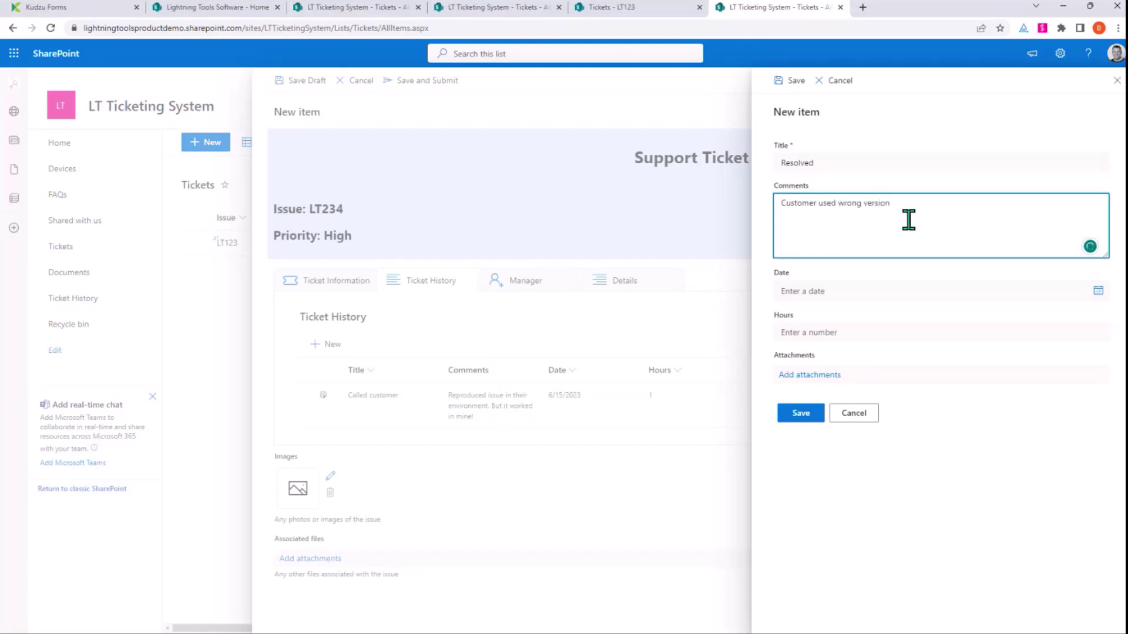
- Set the "Resolved" history item's date to 6/15/2023 and hours to 1, and save it
left_click(1098, 290)
left_click(863, 385)
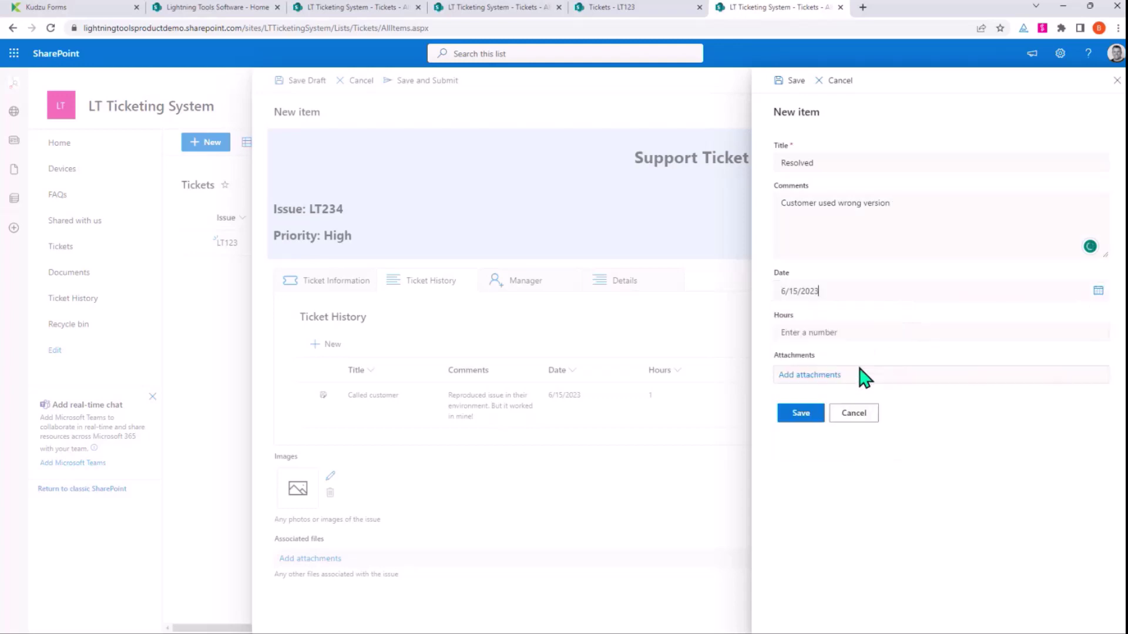
left_click(852, 332)
type("1")
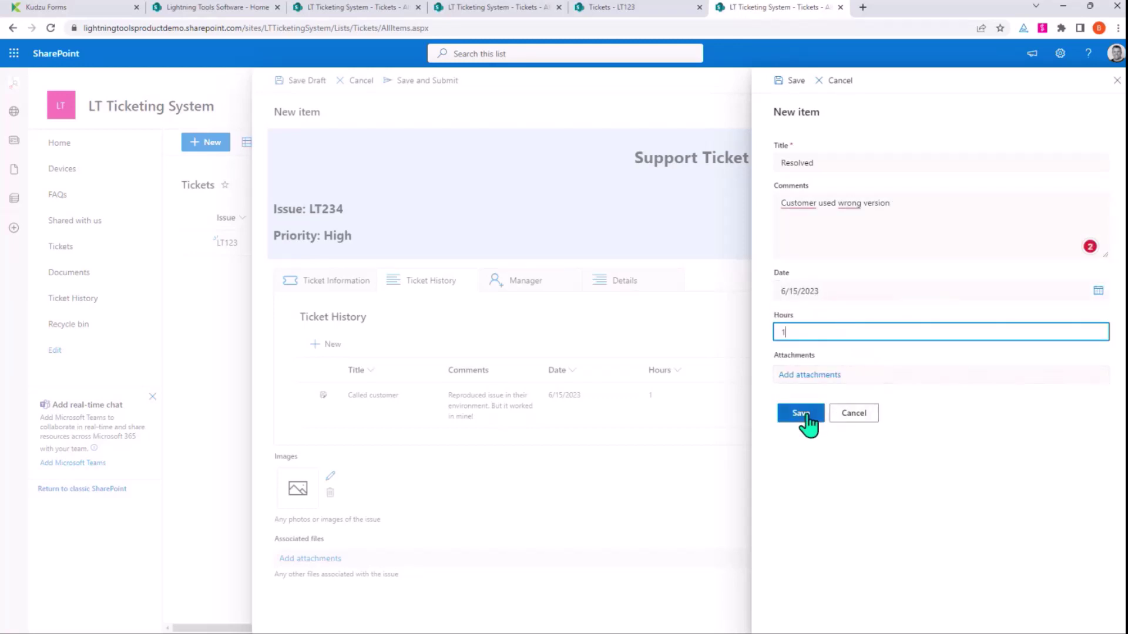
left_click(803, 414)
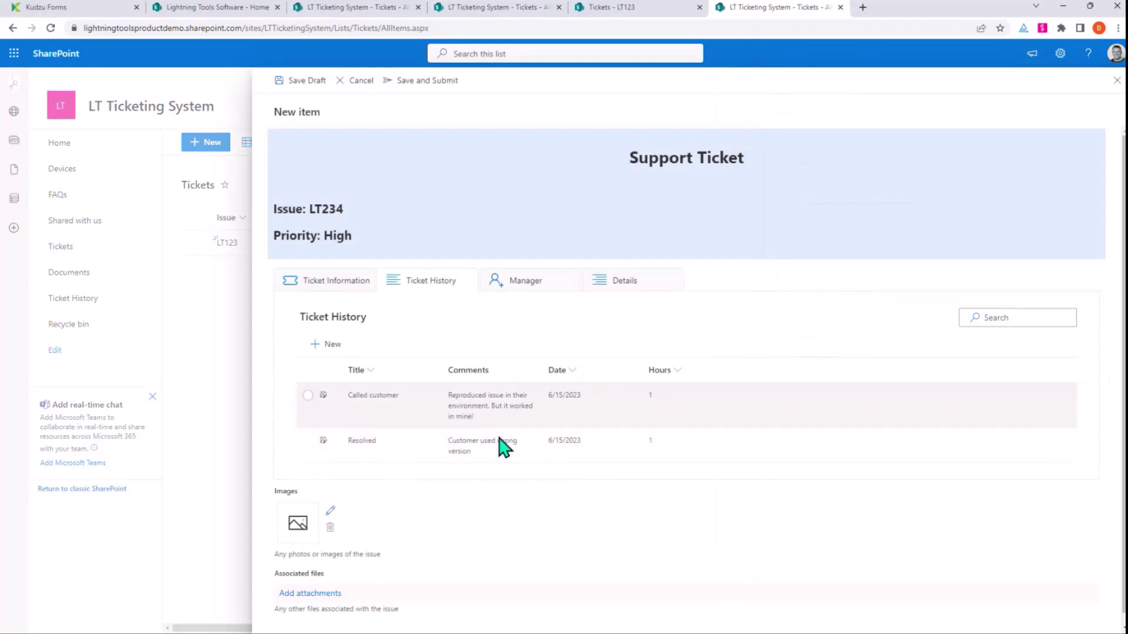
- Review the ticket's Manager and Details sections, and return to Ticket Information
left_click(533, 297)
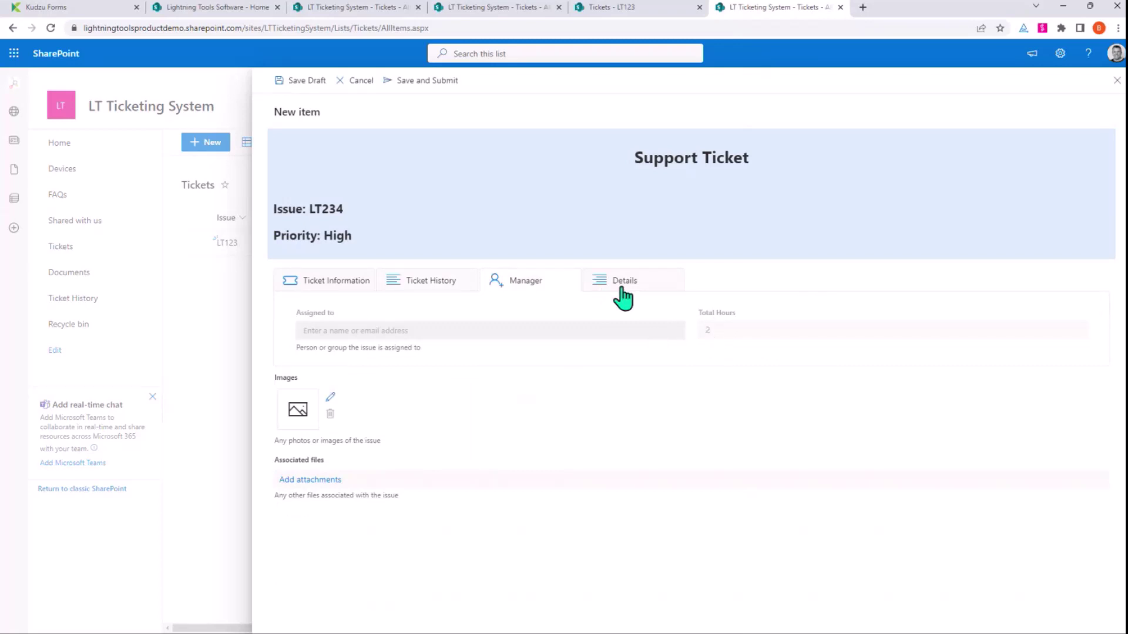
left_click(673, 285)
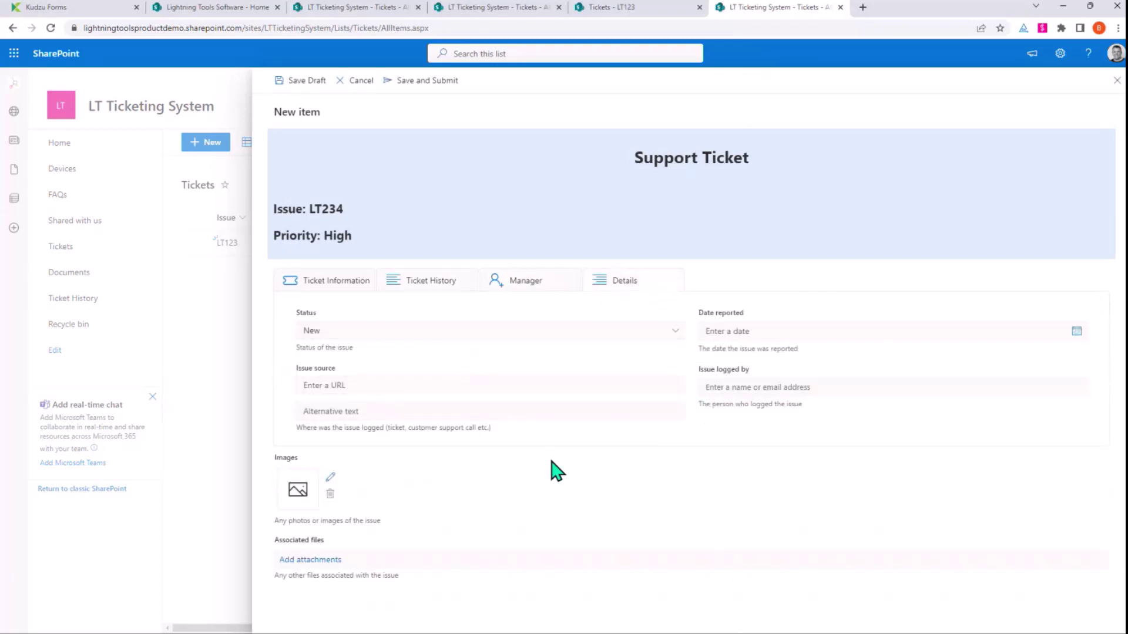
left_click(315, 283)
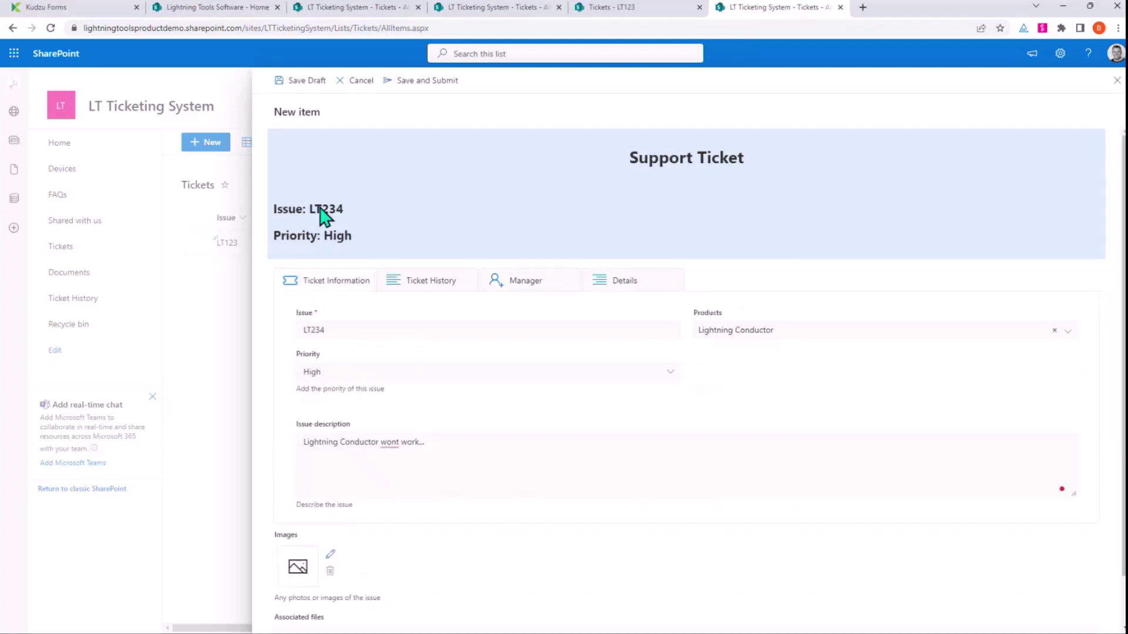
- Save and submit the LT234 support ticket, and run Mark as Completed on it in the Tickets list
left_click(422, 82)
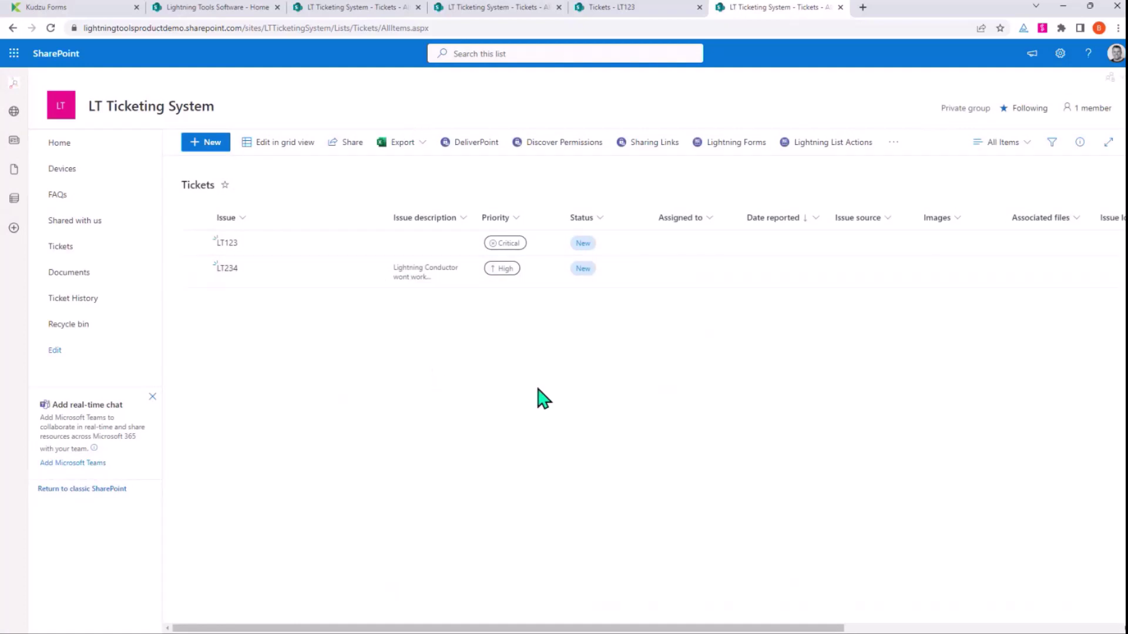
left_click(204, 279)
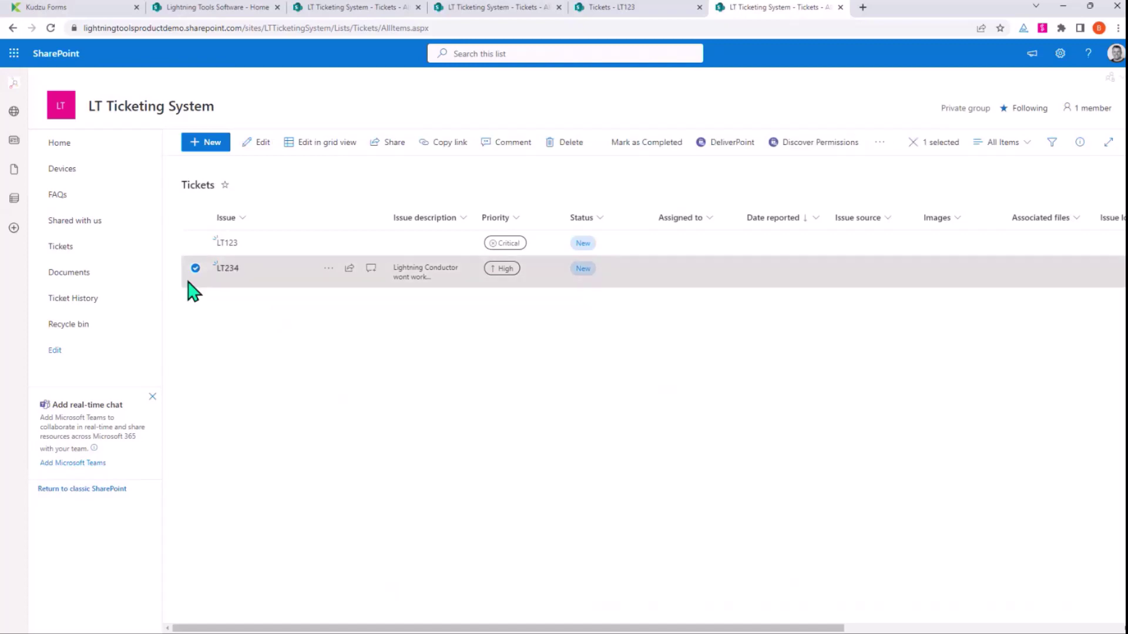
left_click(652, 157)
left_click(644, 377)
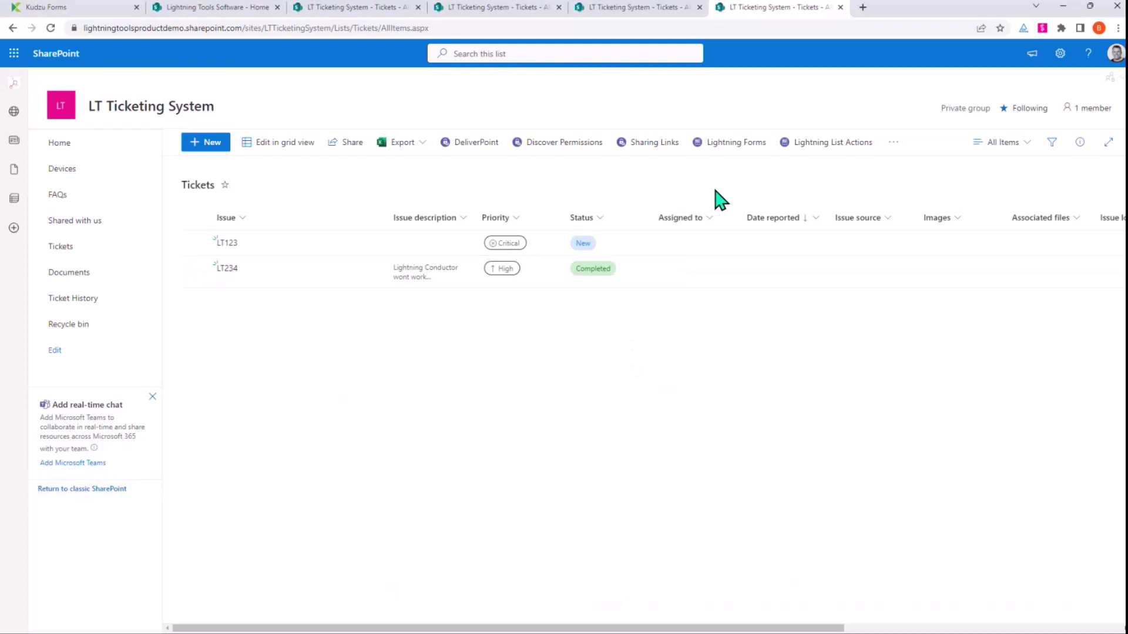
- Open the Tickets list's edit form for customization in Lightning Forms and import the Tickets_NewForm JSON file into it
left_click(714, 147)
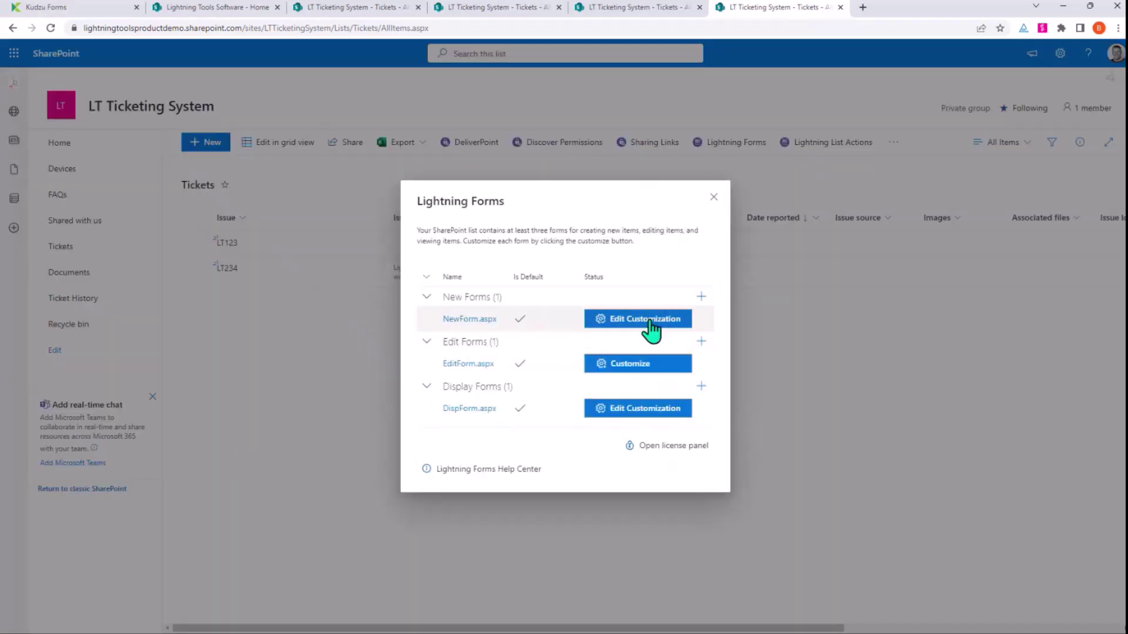
left_click(653, 363)
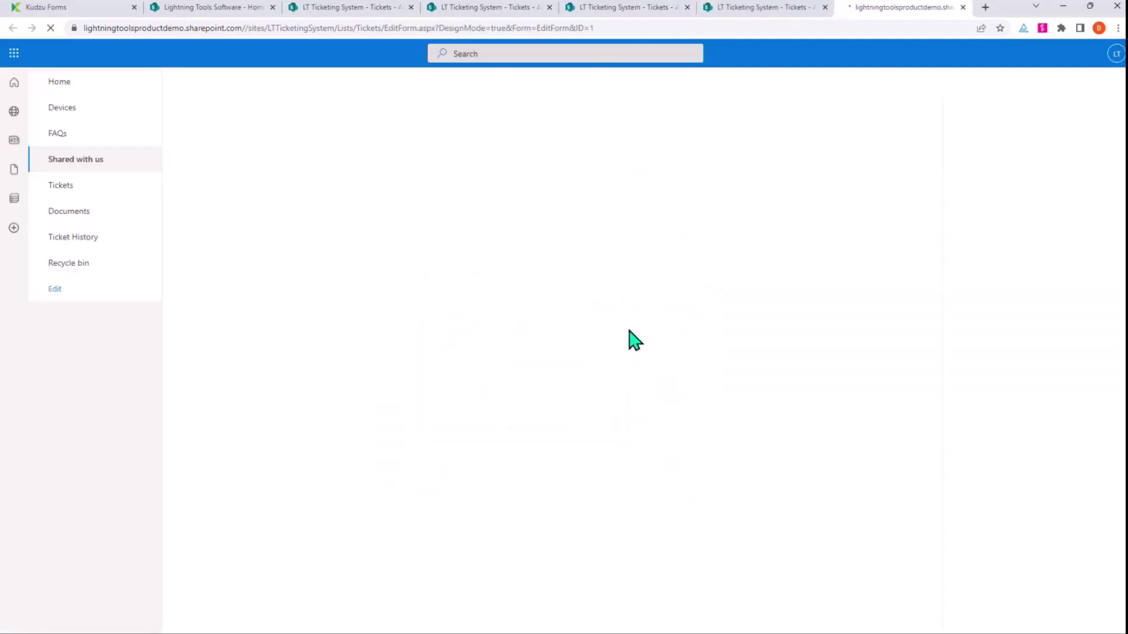
left_click(1022, 107)
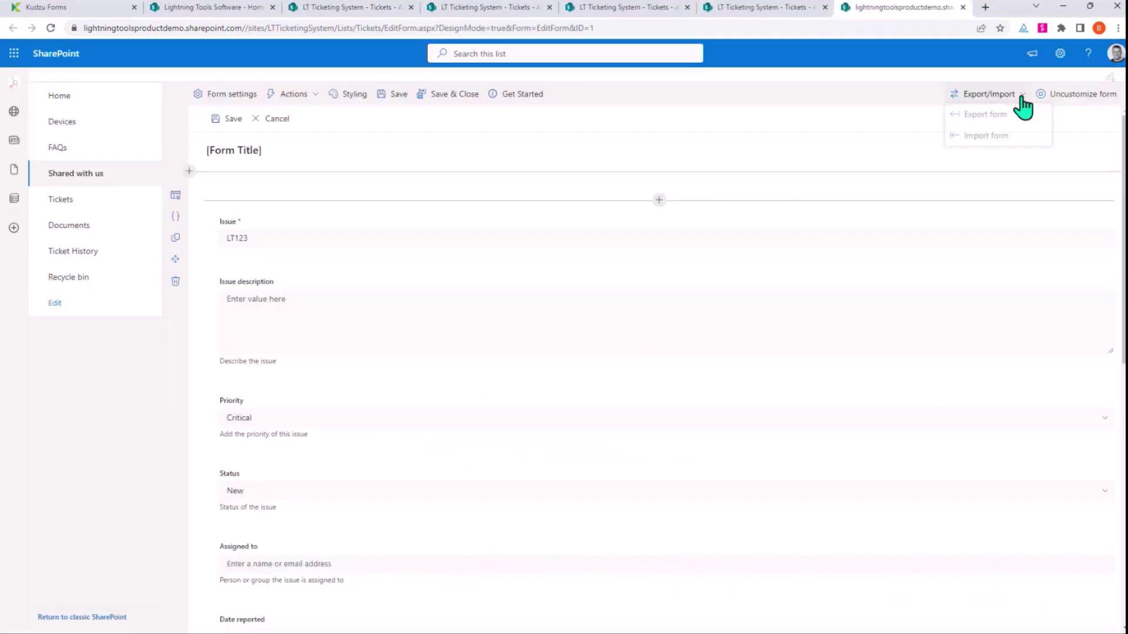
left_click(1000, 138)
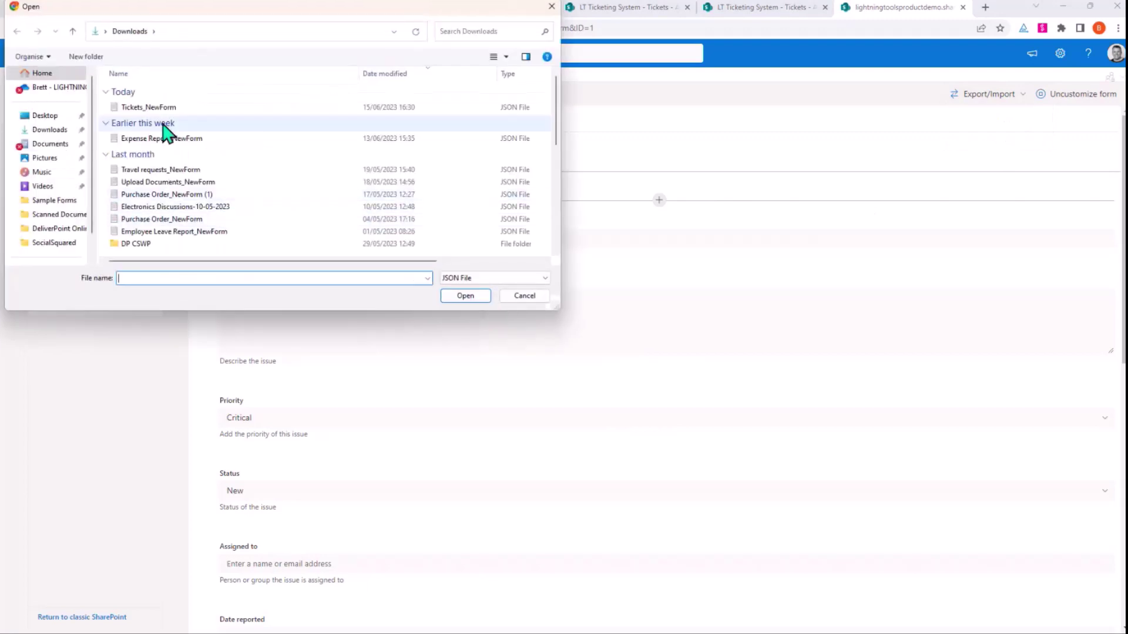
left_click(164, 110)
double_click(163, 110)
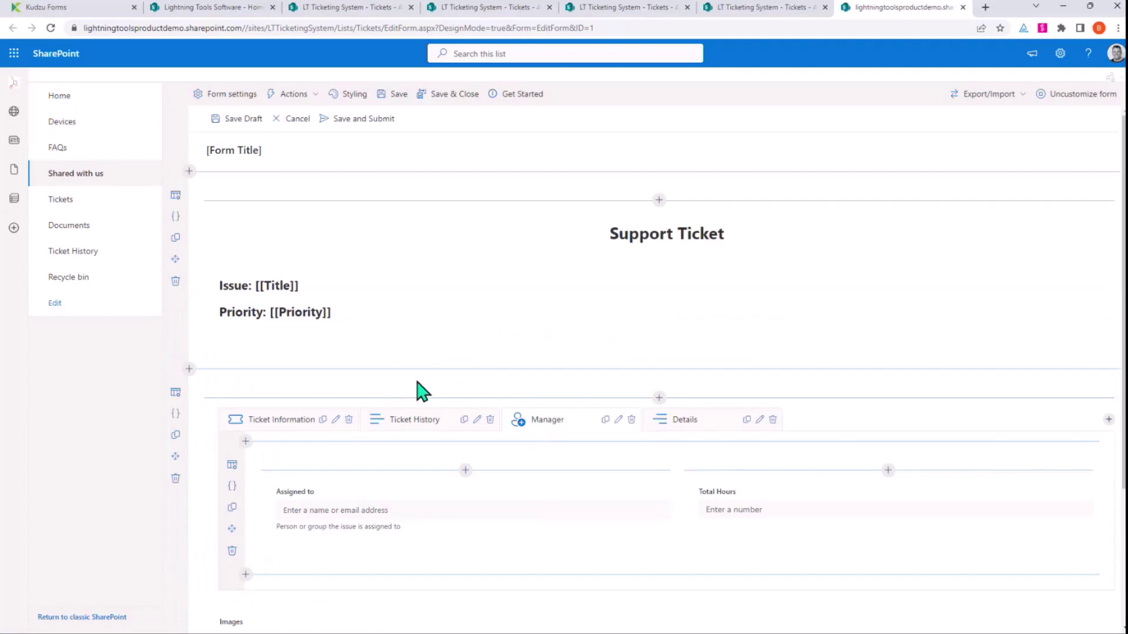
- Remove the Save and Submit action from the edit form's command bar actions
left_click(294, 95)
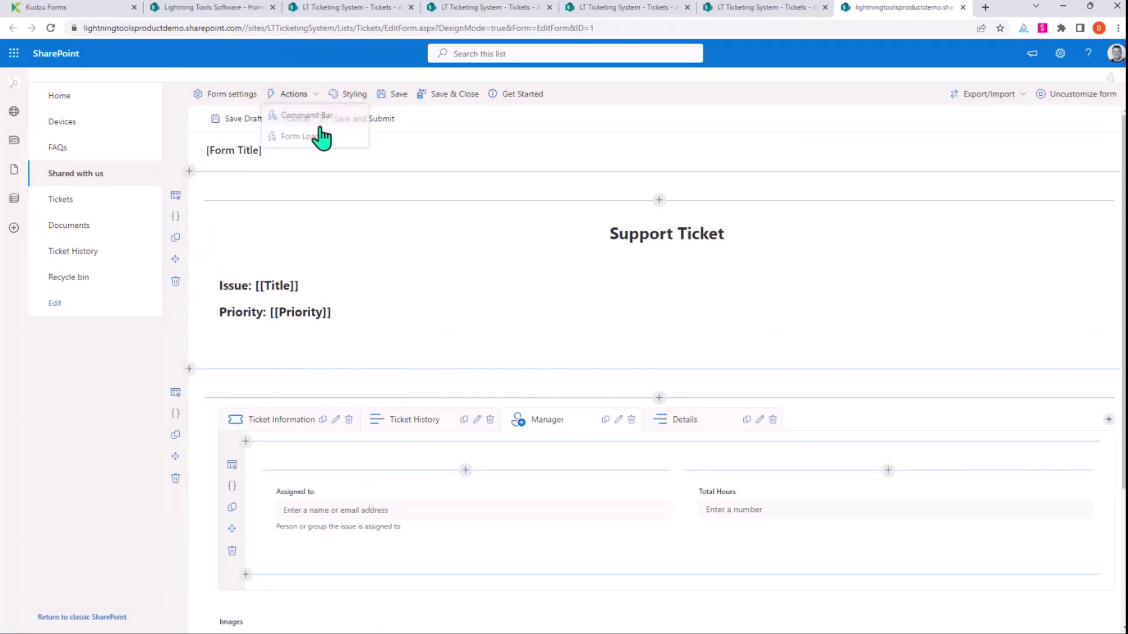
left_click(325, 119)
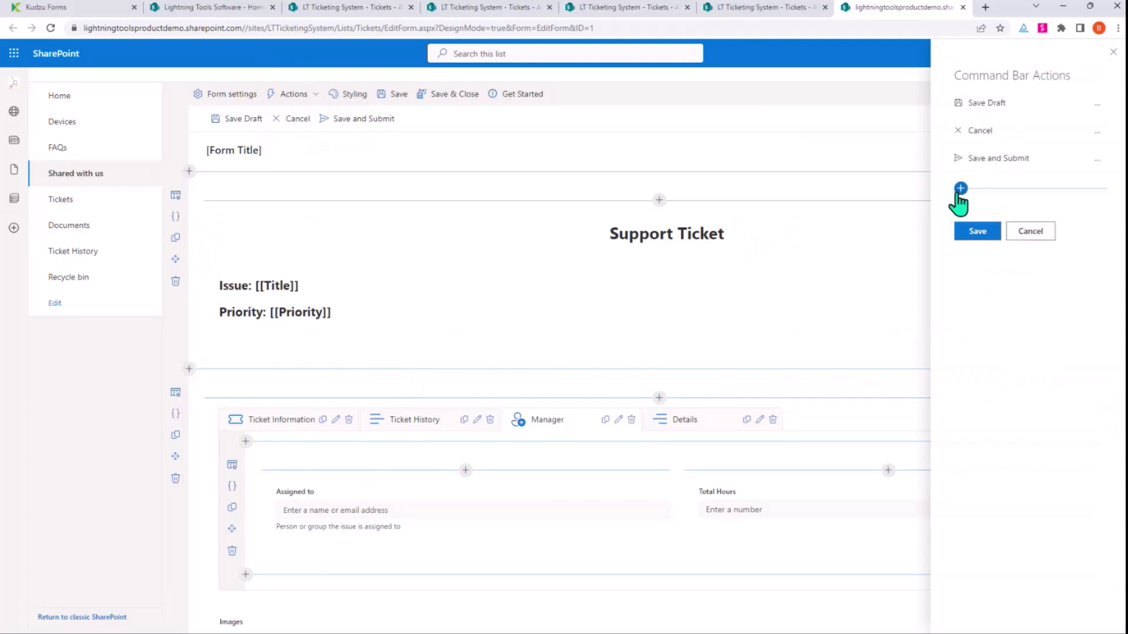
left_click(1097, 161)
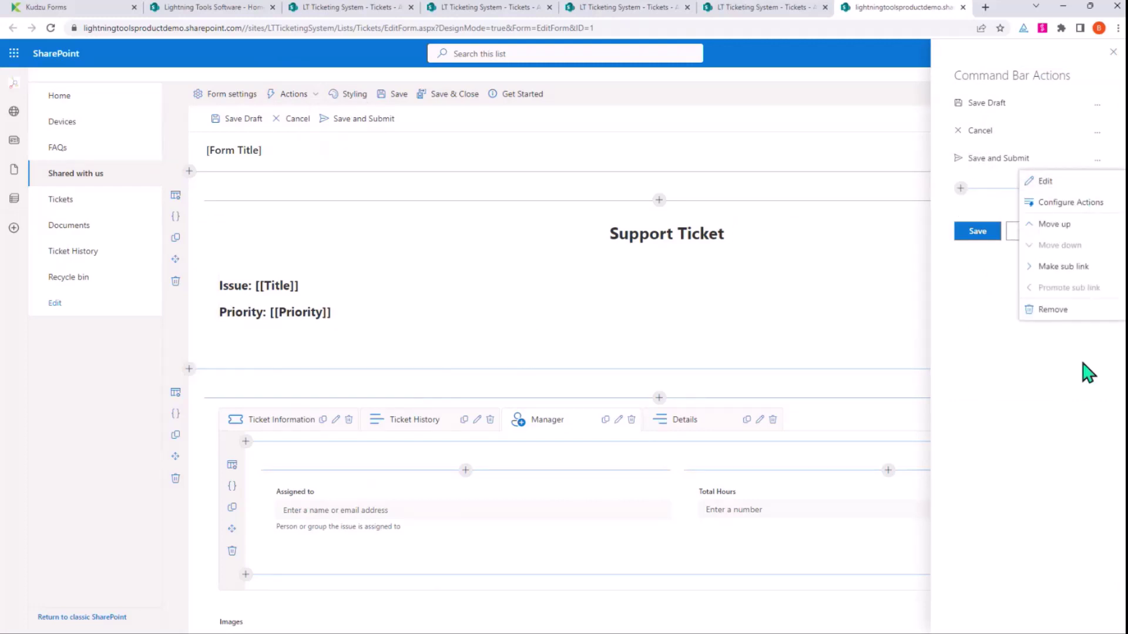
left_click(1066, 320)
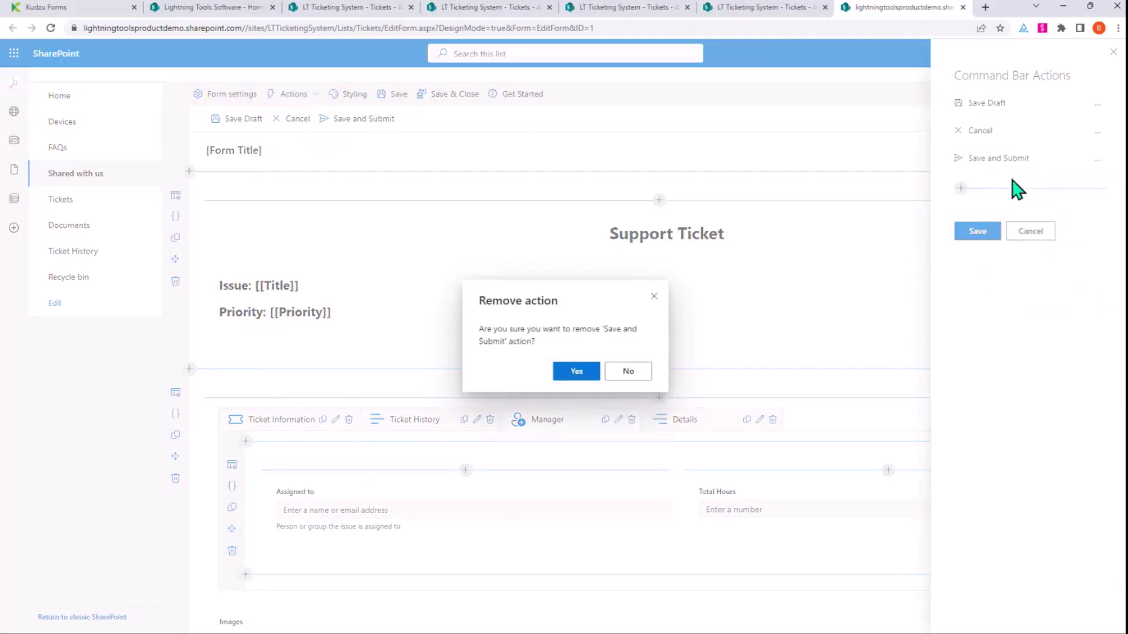
left_click(565, 374)
- Start a new command bar action named "Print KB Article" and give it a Word document icon
left_click(960, 161)
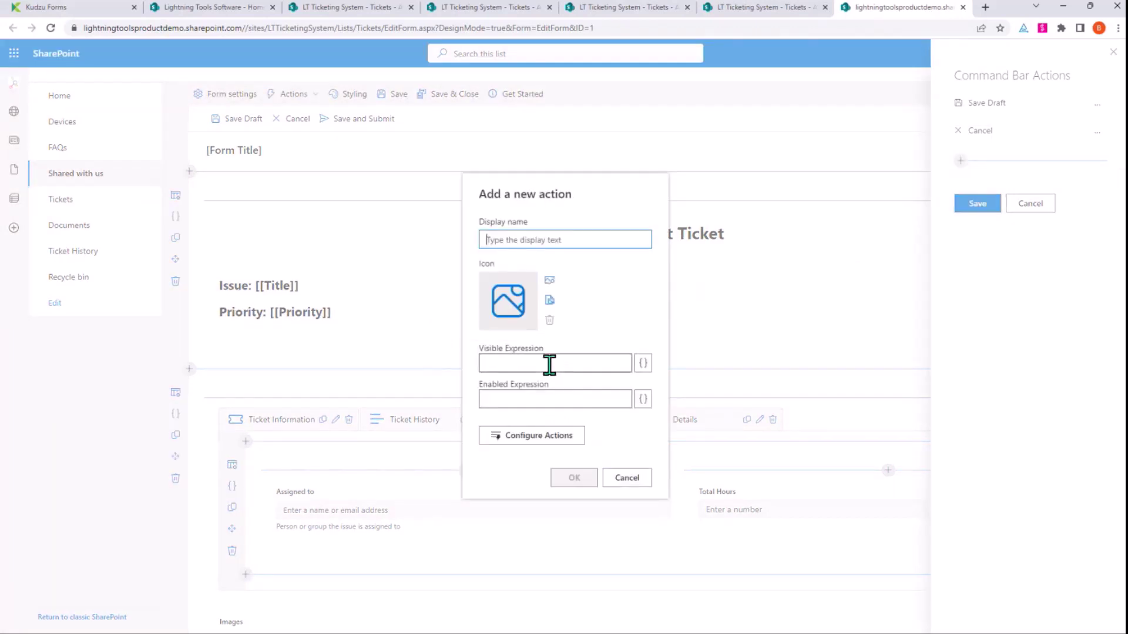
type("Print KB Article")
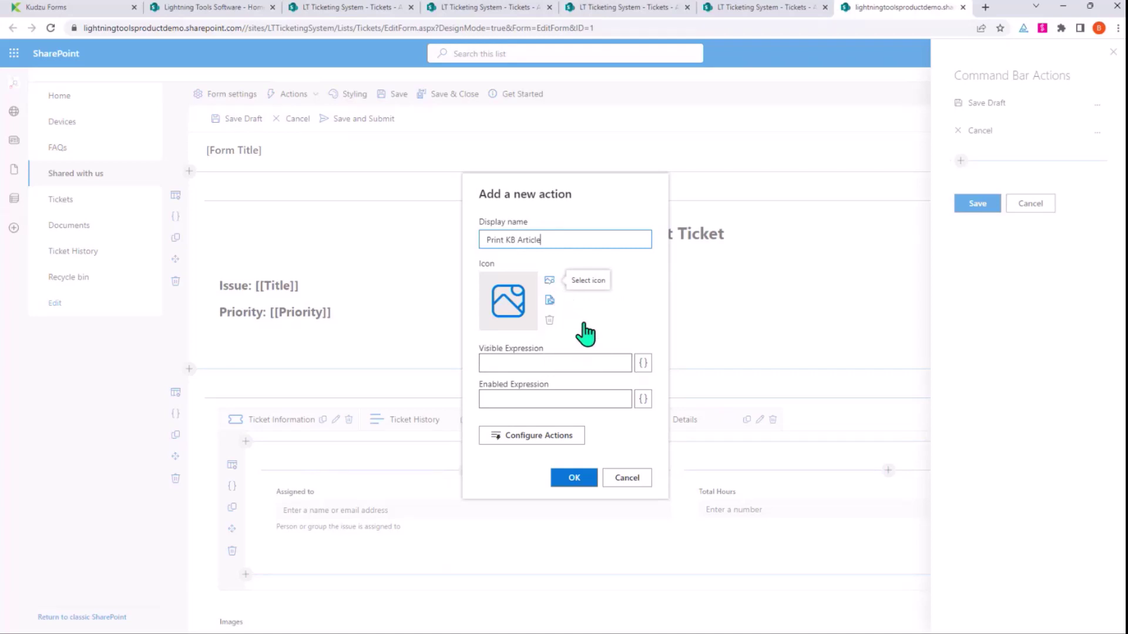
type("w")
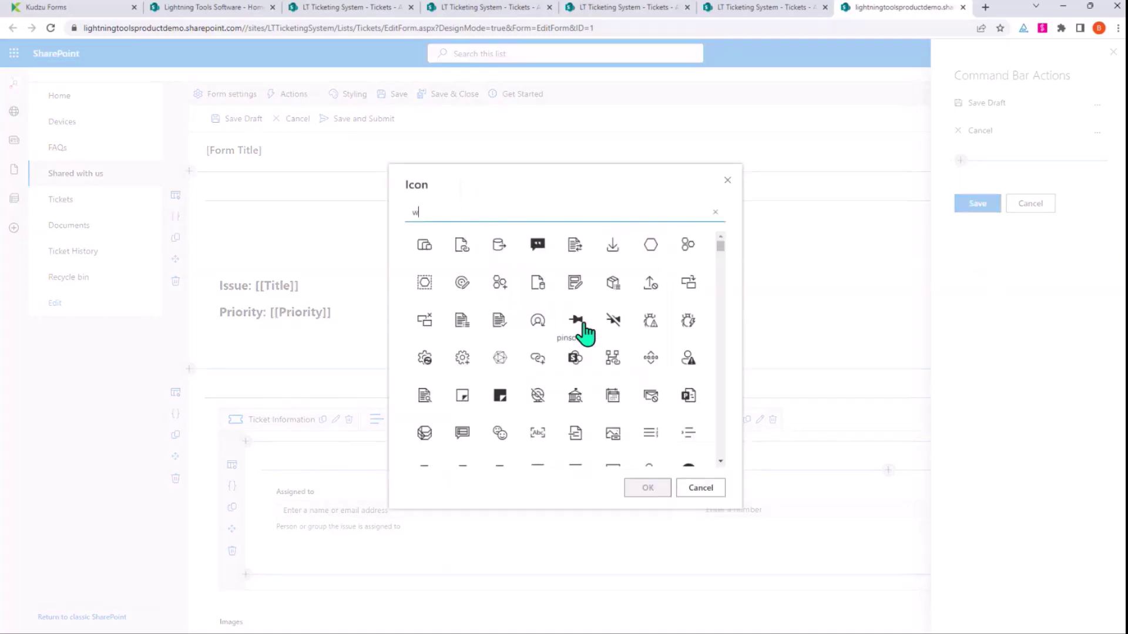
type("ord")
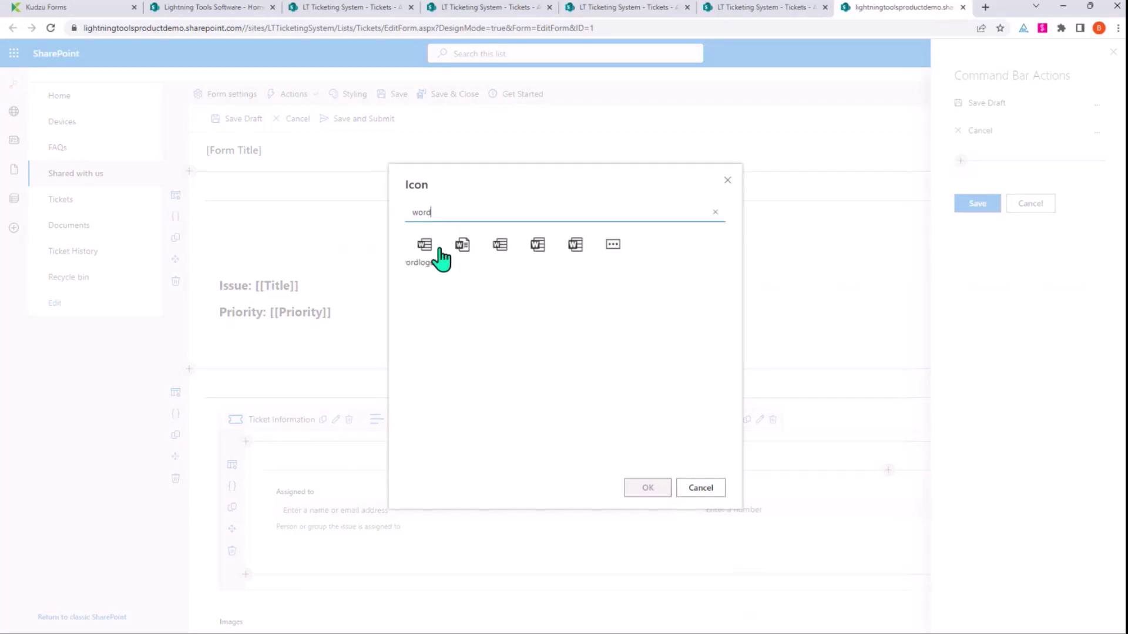
left_click(459, 253)
left_click(648, 489)
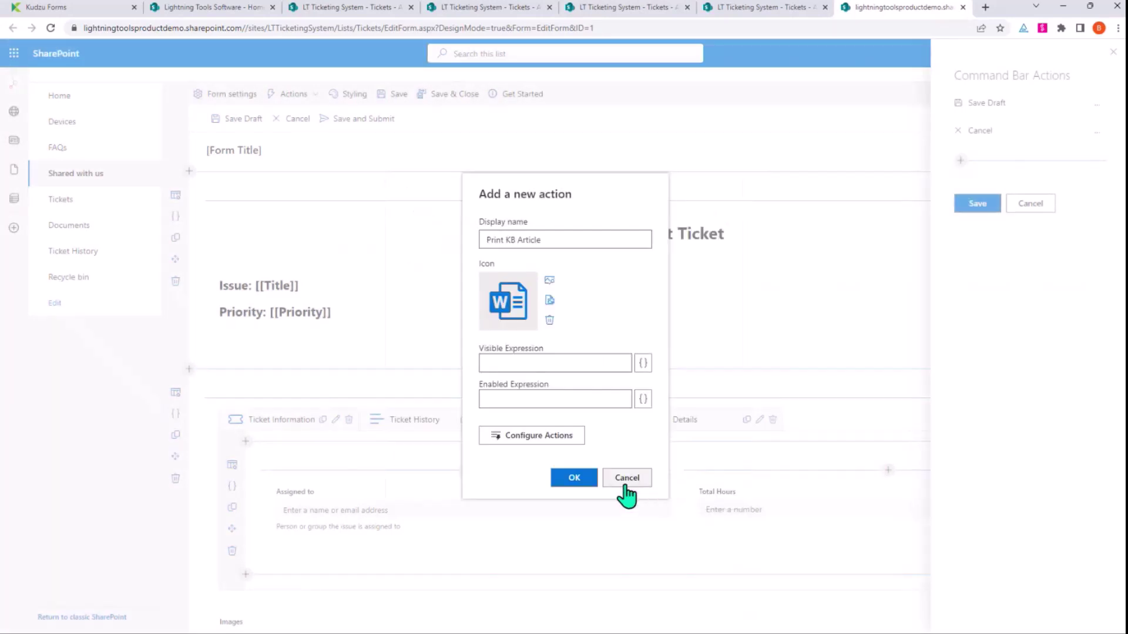
- Add the premium Generate document action to the Print KB Article button's on-click actions
left_click(578, 438)
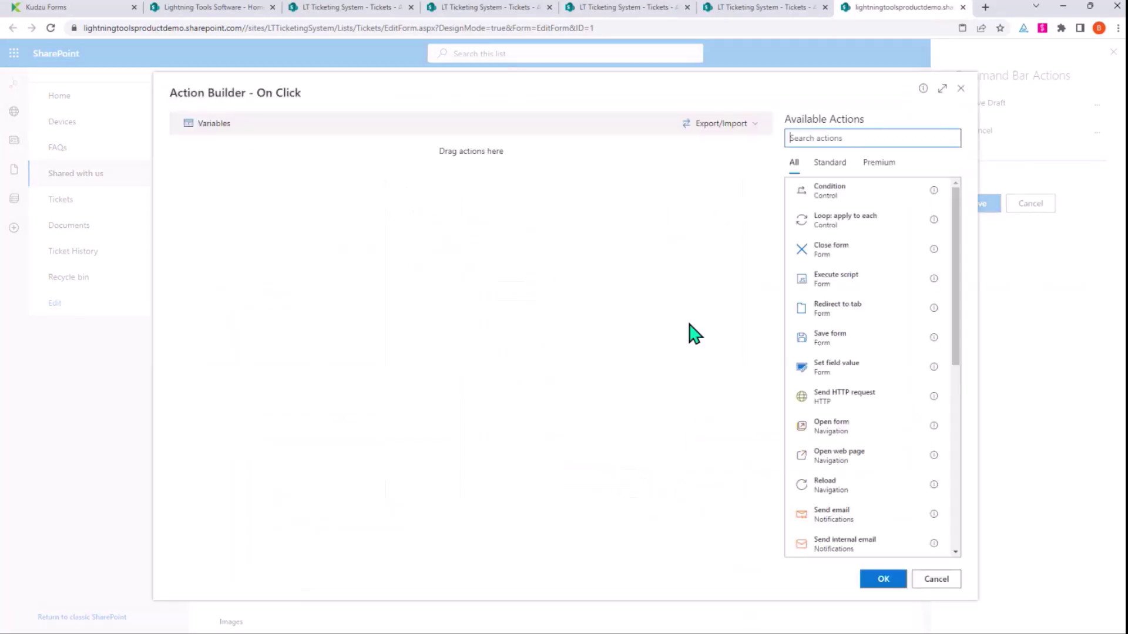
left_click(881, 166)
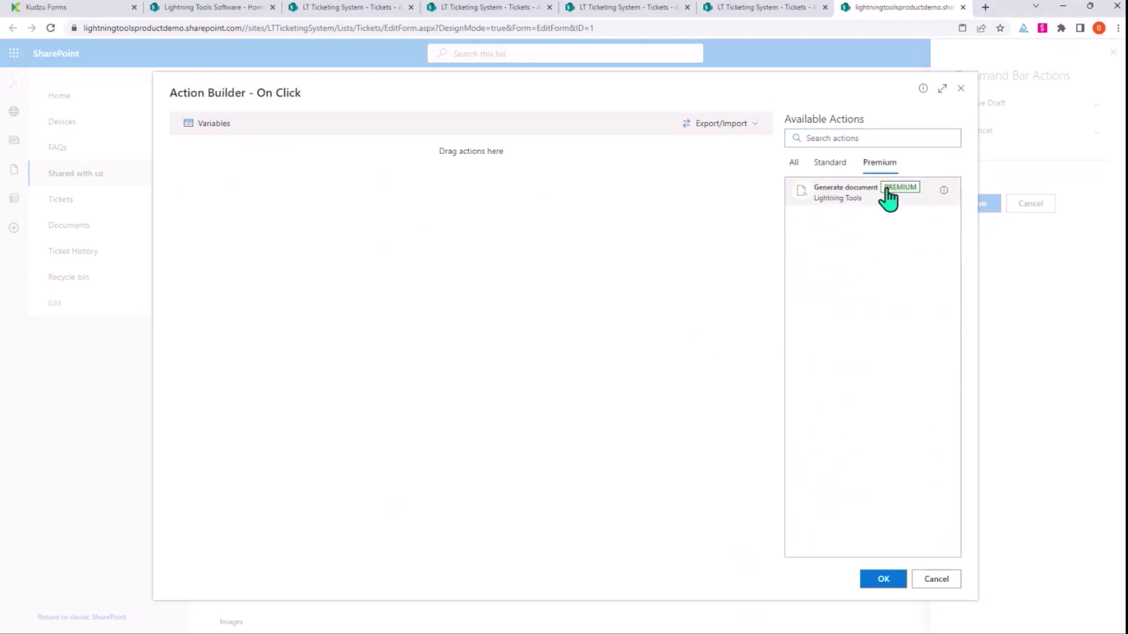
left_click_drag(829, 194, 723, 244)
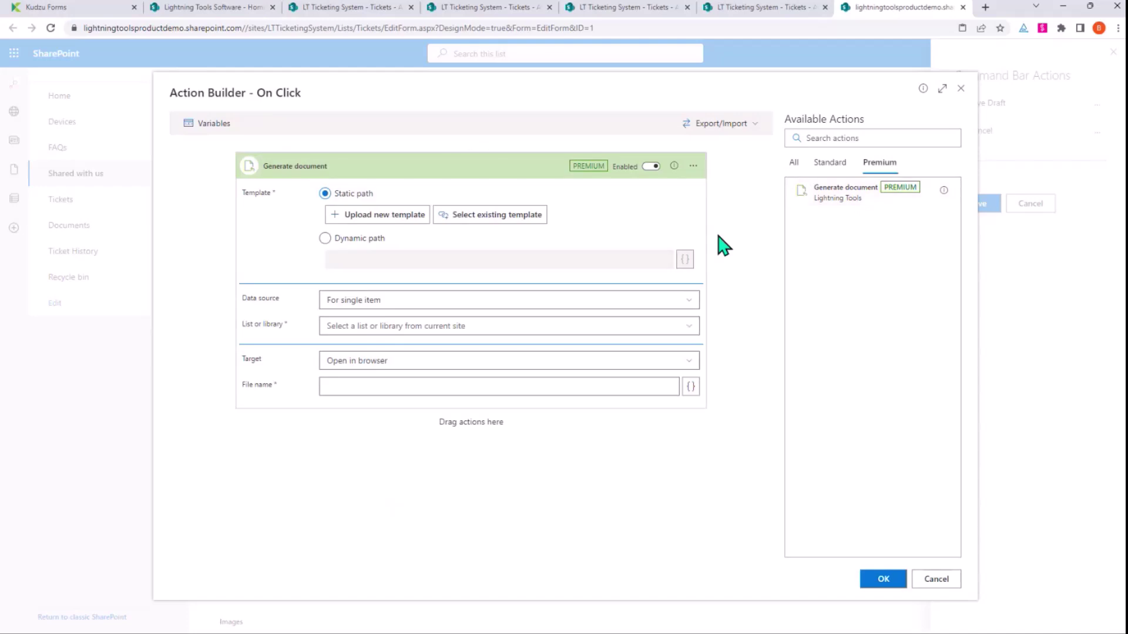
- Switch to Word and examine the TicketTemplate document's field placeholders and its looping Ticket History table
left_click(385, 225)
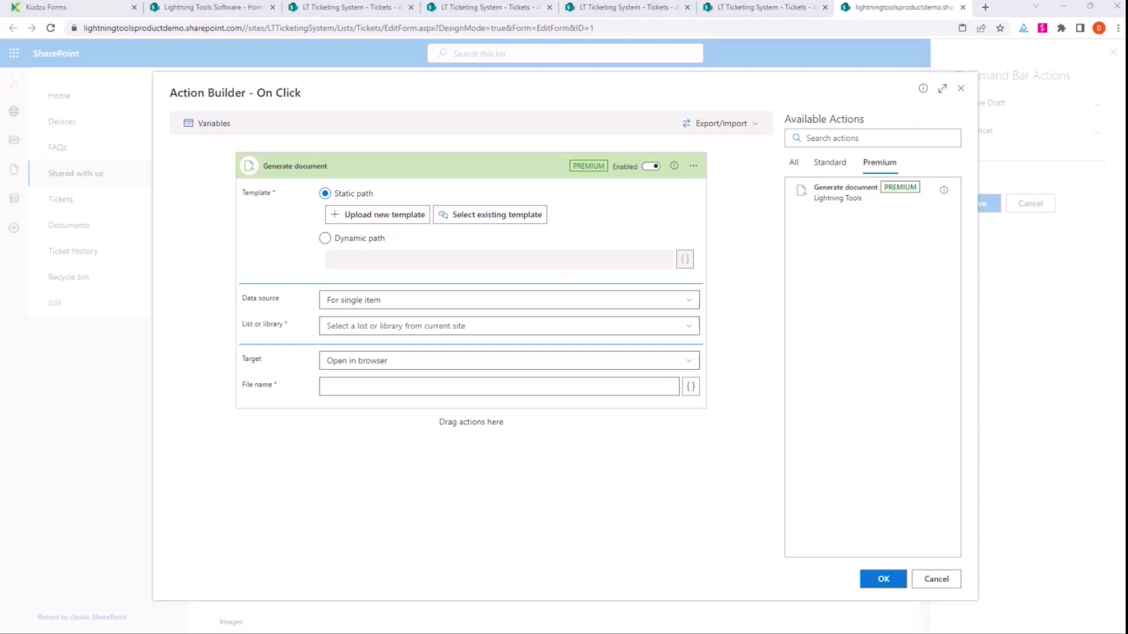
left_click_drag(611, 594, 584, 126)
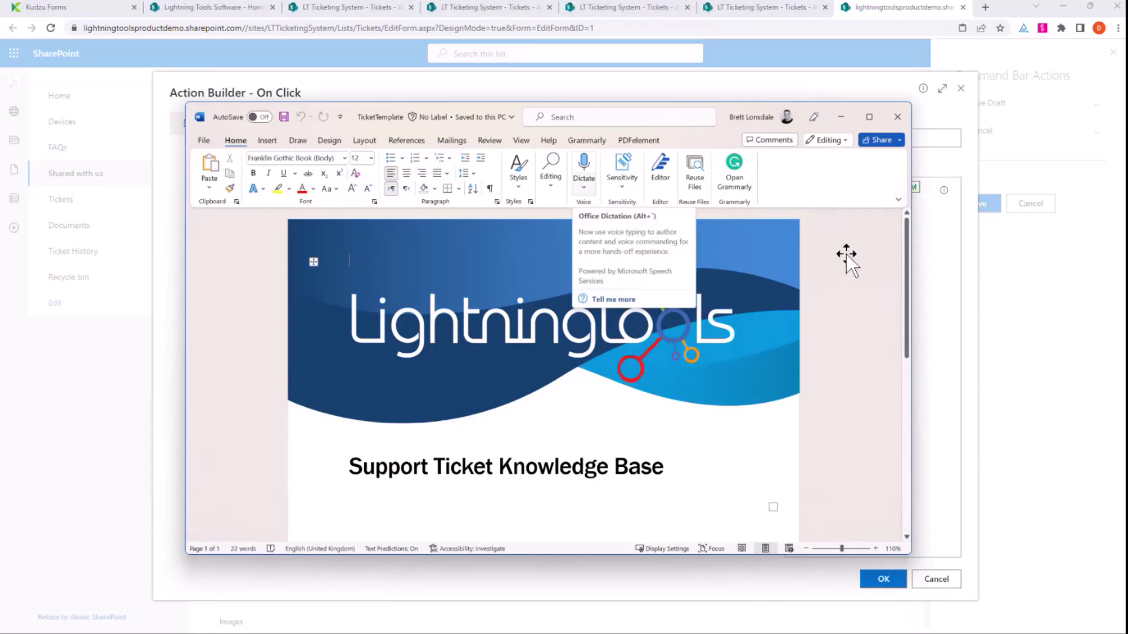
scroll(864, 280, "down", 3)
scroll(863, 280, "down", 3)
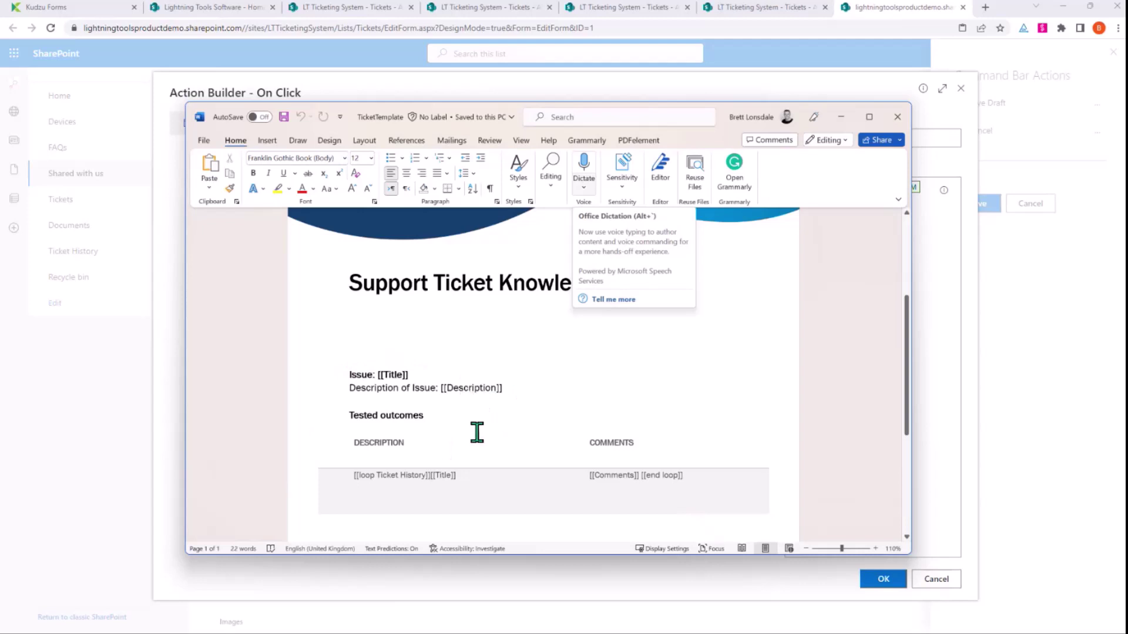
scroll(475, 429, "down", 2)
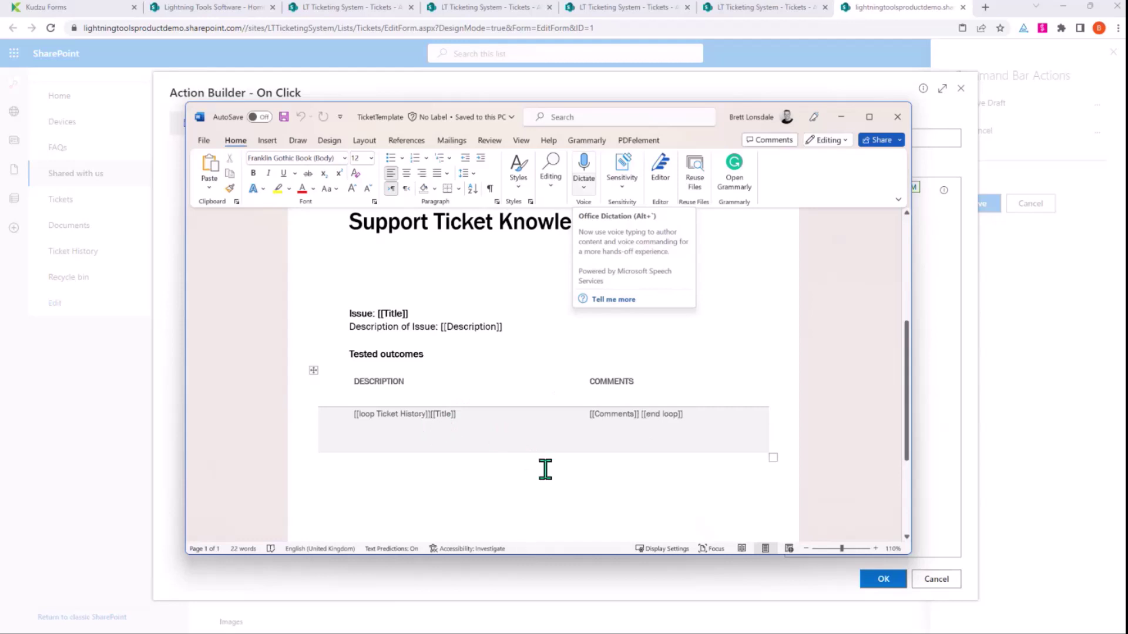
scroll(627, 434, "up", 2)
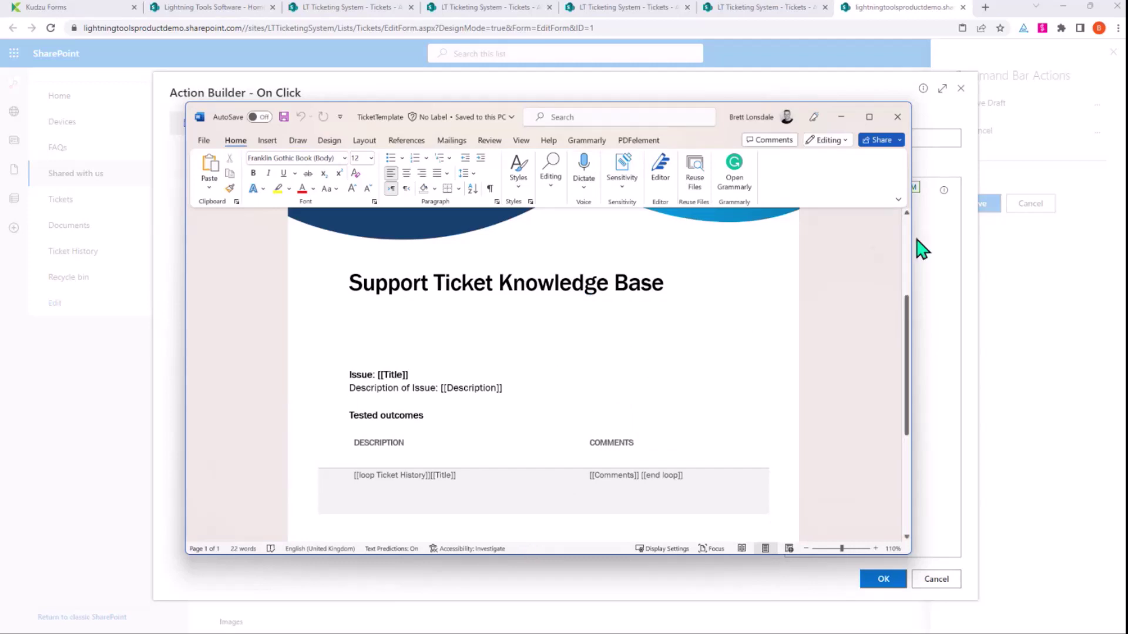
left_click(944, 272)
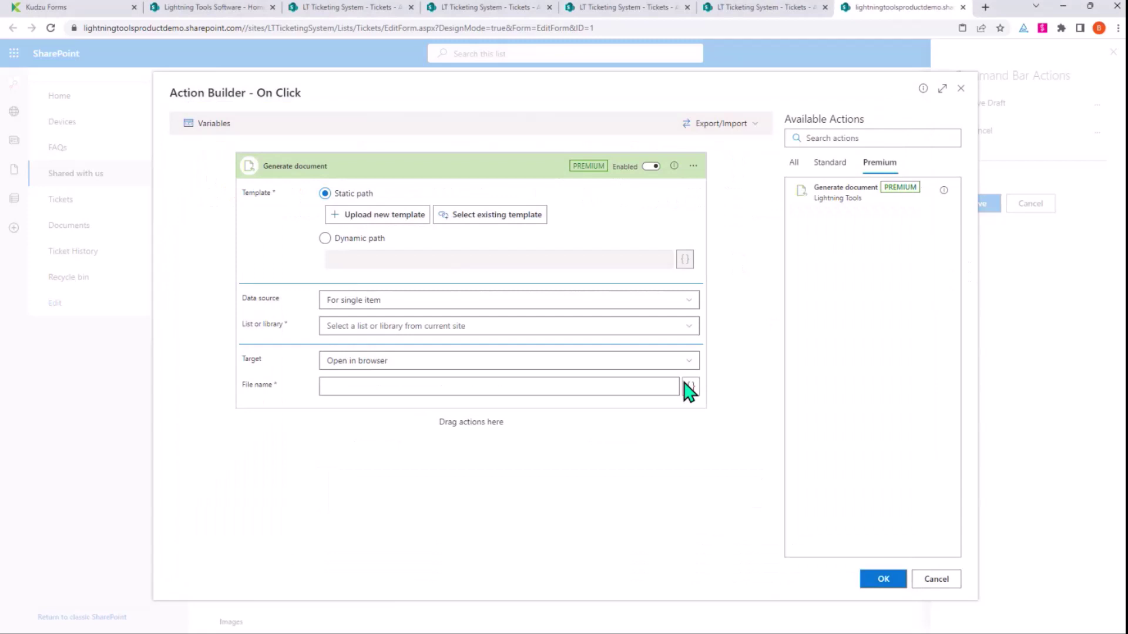
- Upload TicketTemplate as the Generate document action's static template, and choose Tickets as the source list
left_click(389, 224)
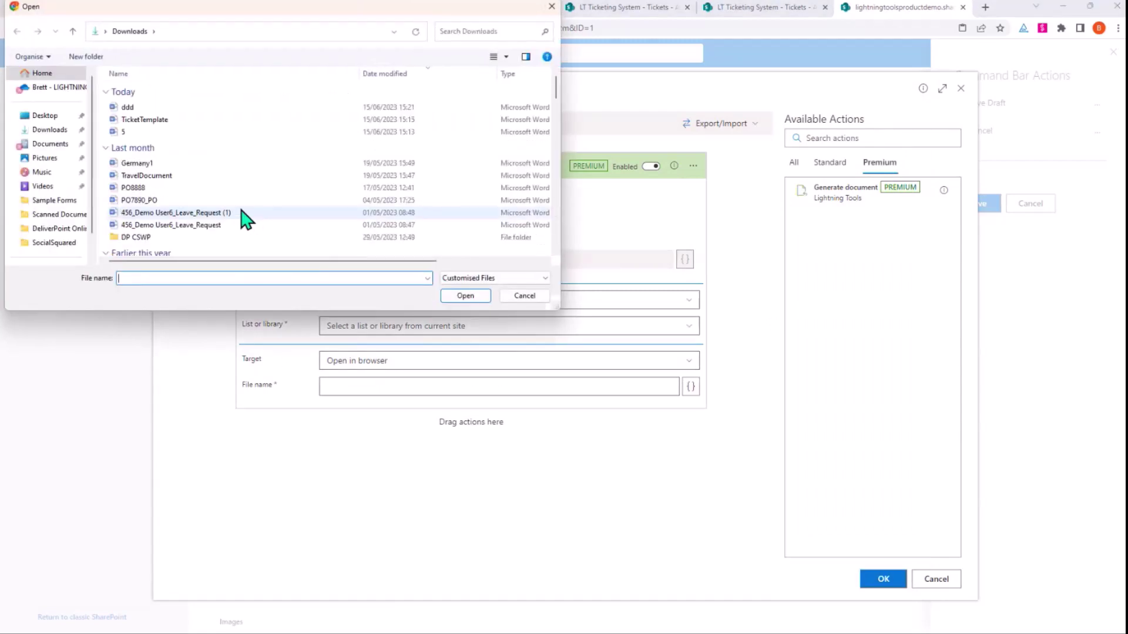
double_click(182, 120)
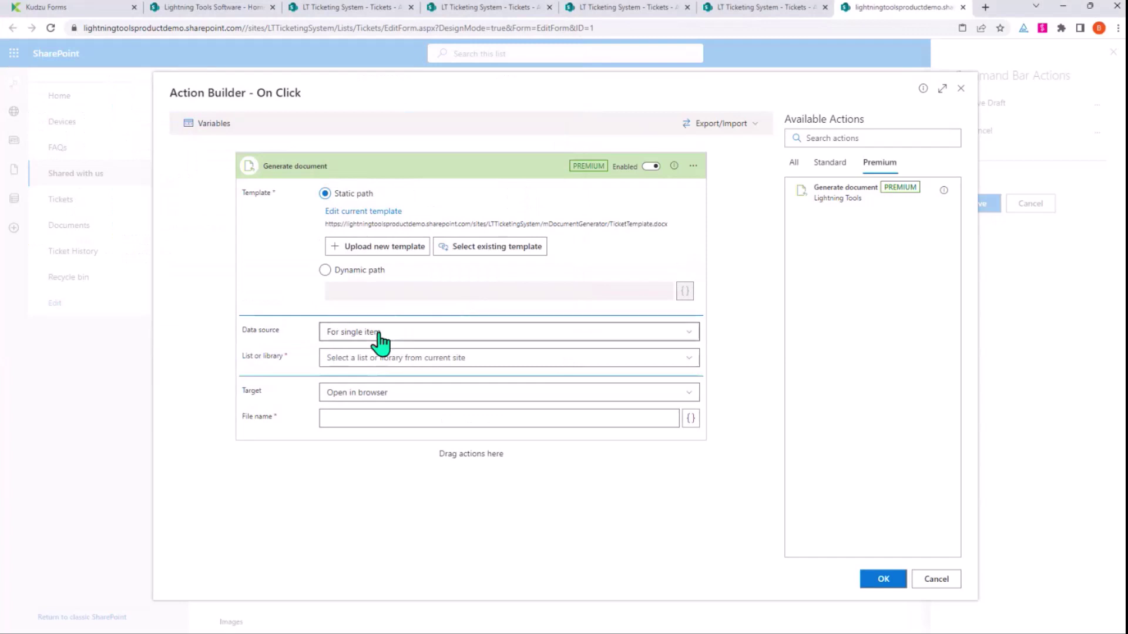
left_click(447, 362)
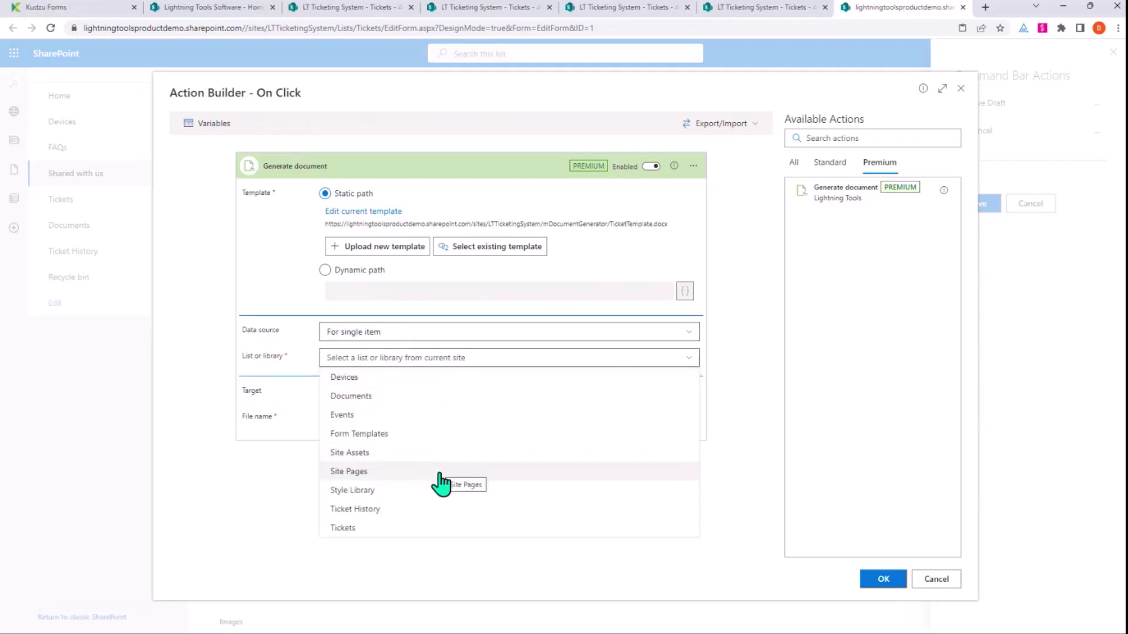
left_click(419, 535)
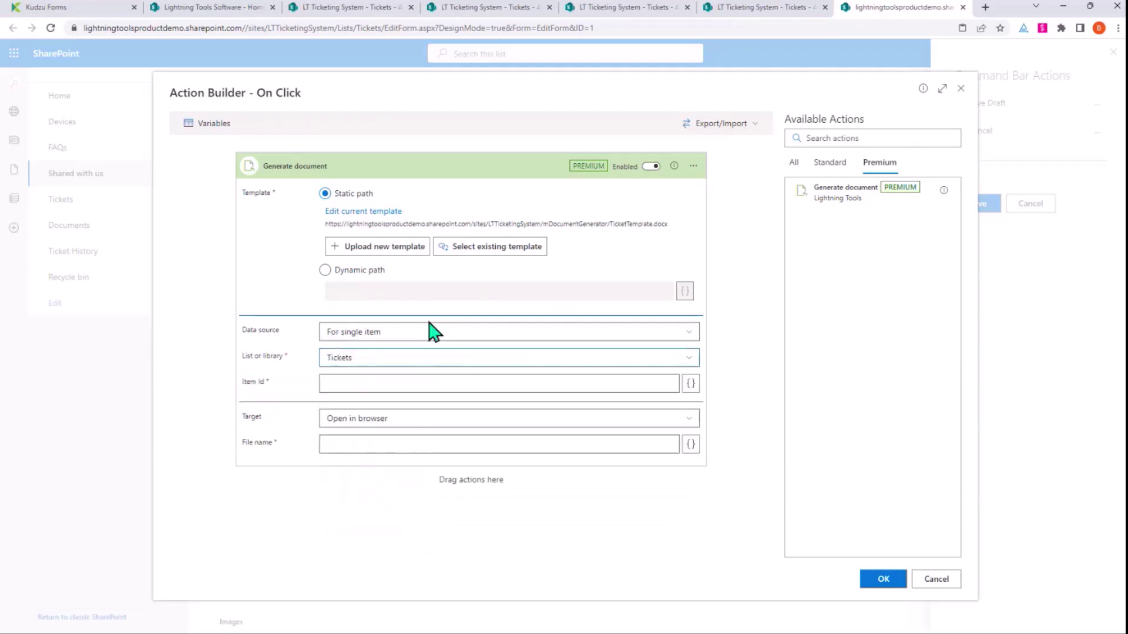
- Set the Item Id to [[ID]] and the file name to [[Title]].Docx with target Open in browser, and confirm the Print KB Article action
left_click(414, 382)
left_click(430, 438)
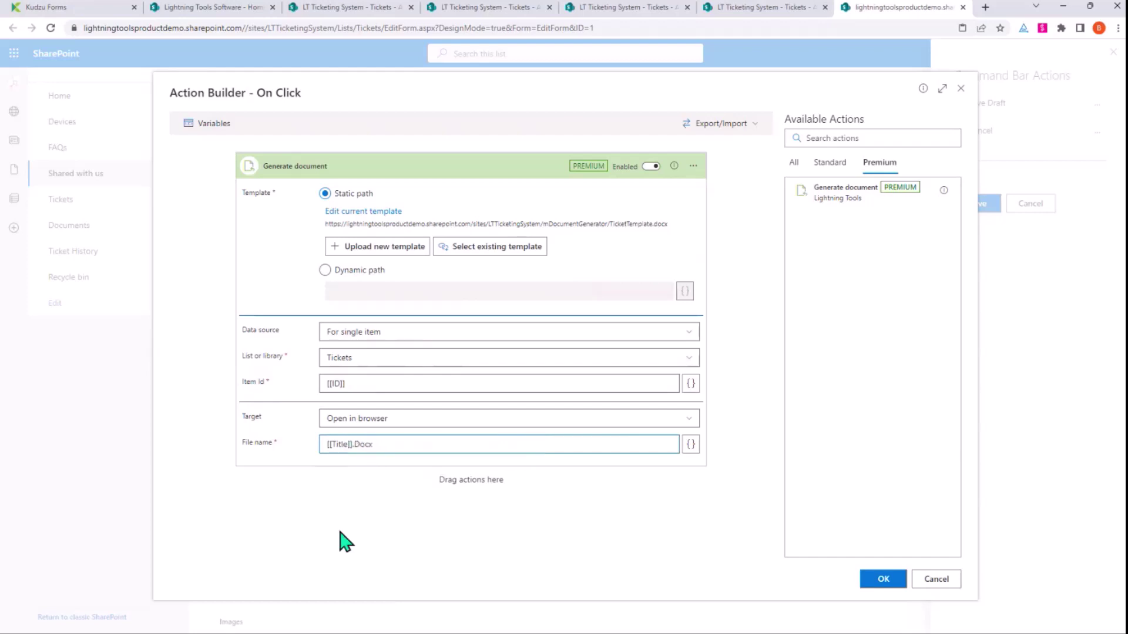
left_click(373, 419)
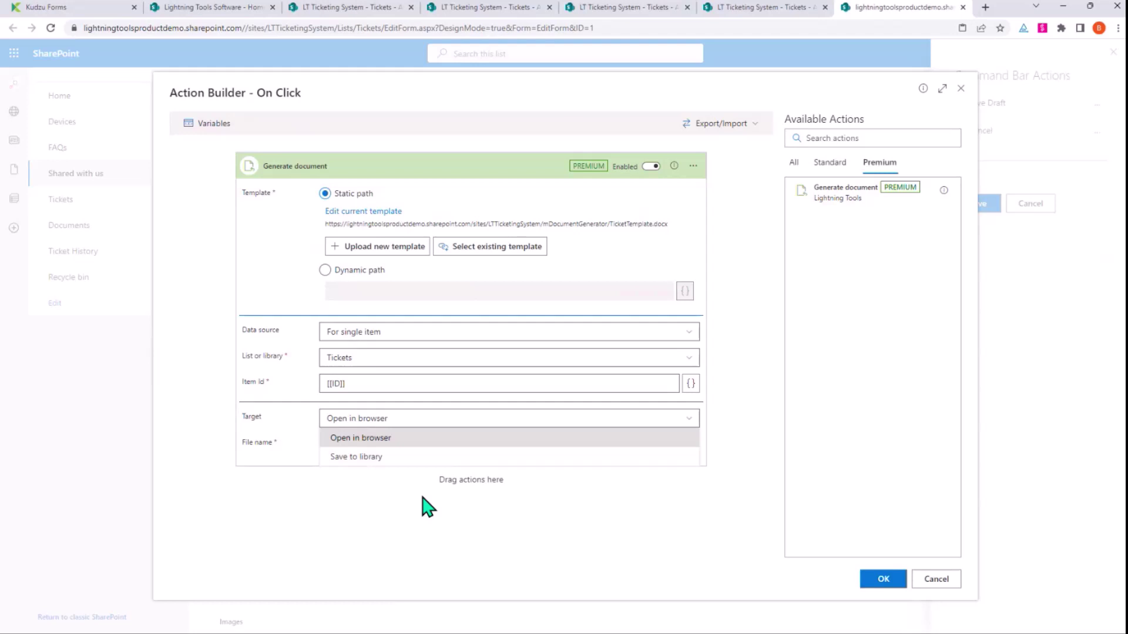
left_click(737, 398)
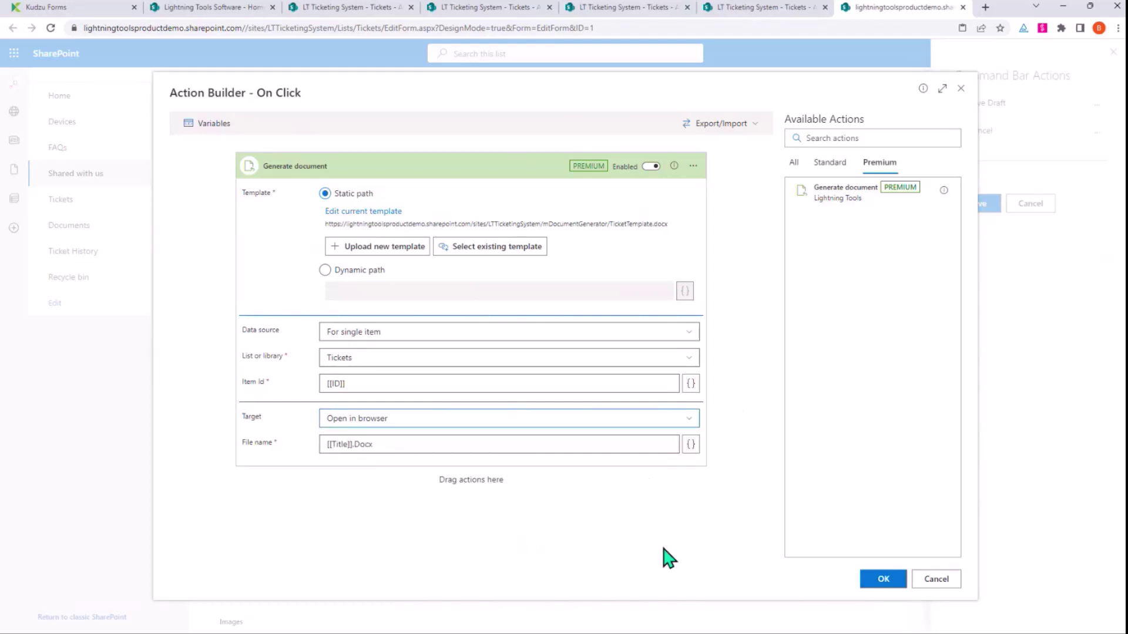
left_click(881, 581)
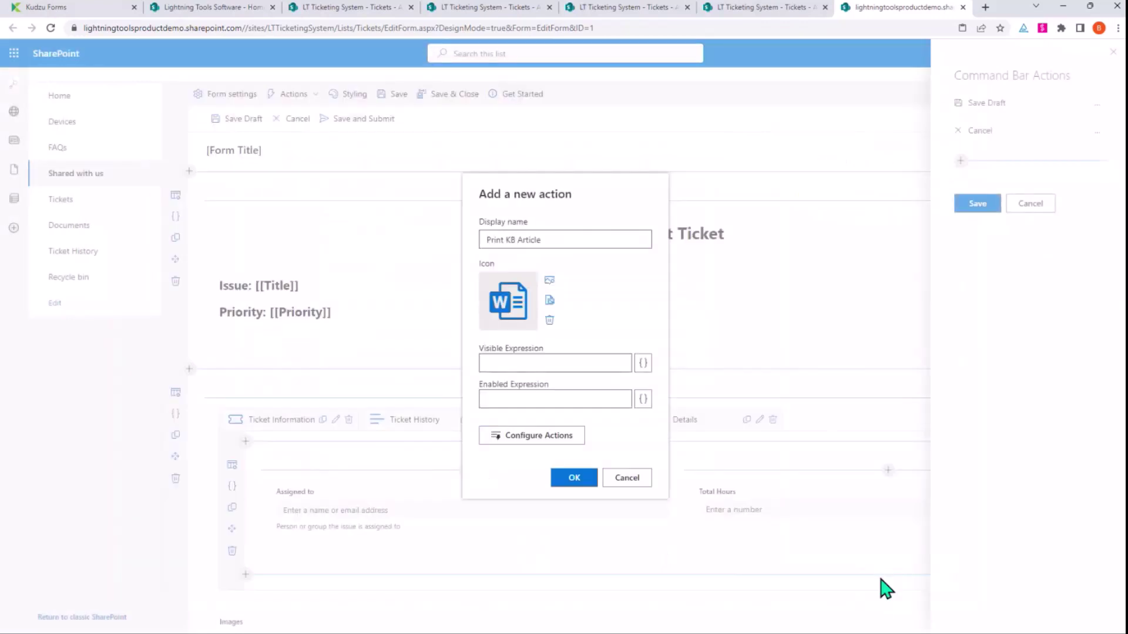
left_click(574, 479)
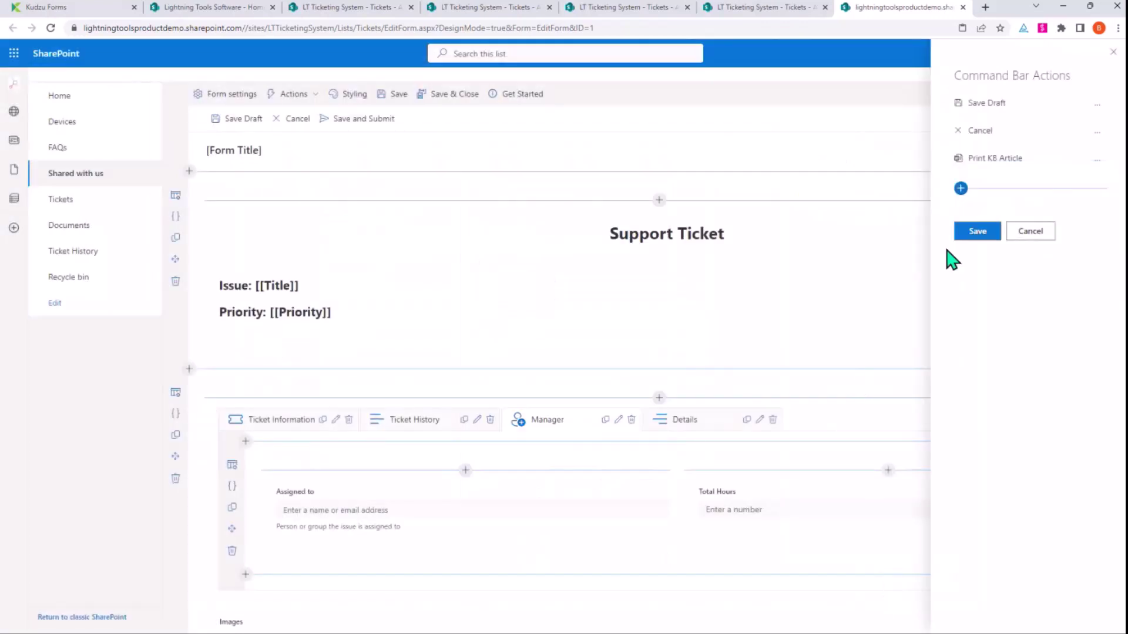
- Save the command bar actions and save and close the customized Tickets edit form
left_click(975, 232)
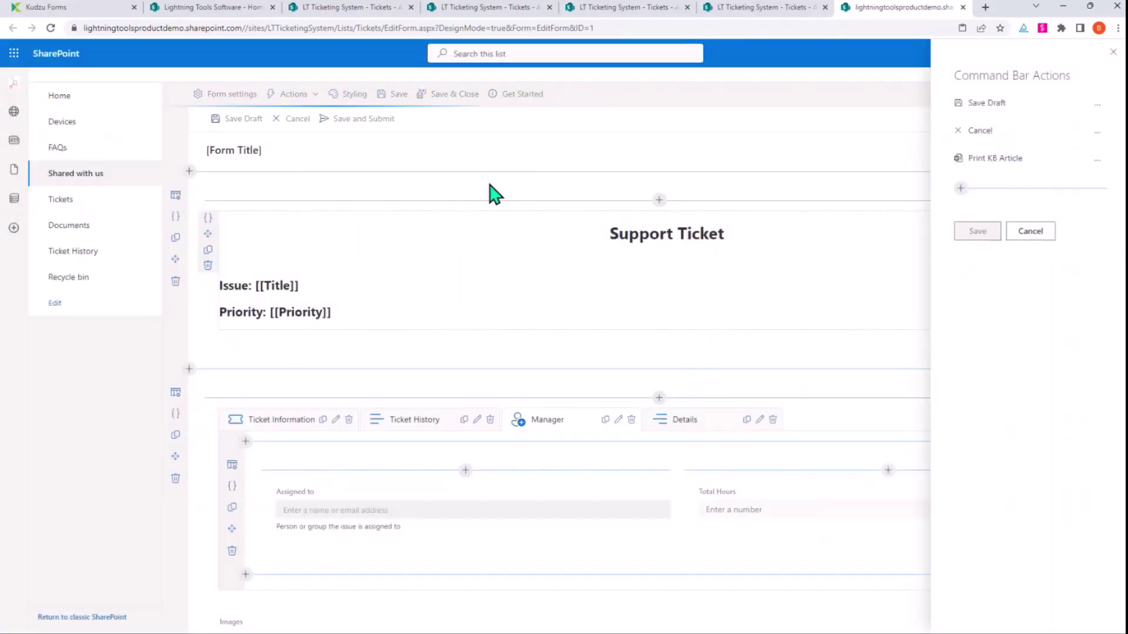
left_click(456, 99)
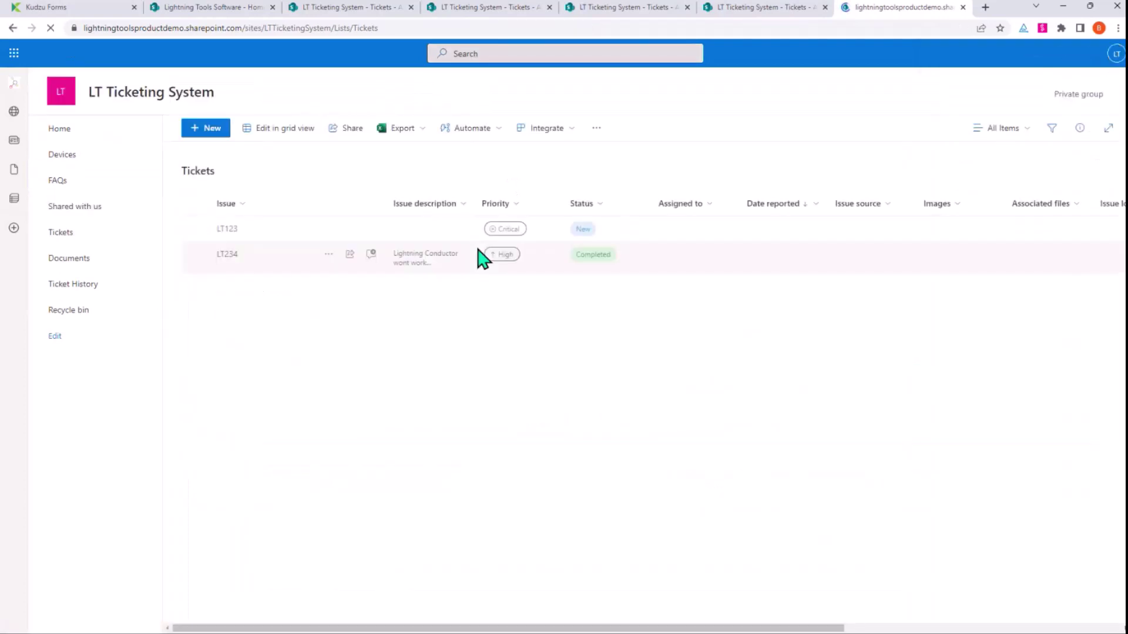
- Open ticket LT234 for editing from the Tickets list and show its Ticket History
left_click(329, 265)
left_click(328, 254)
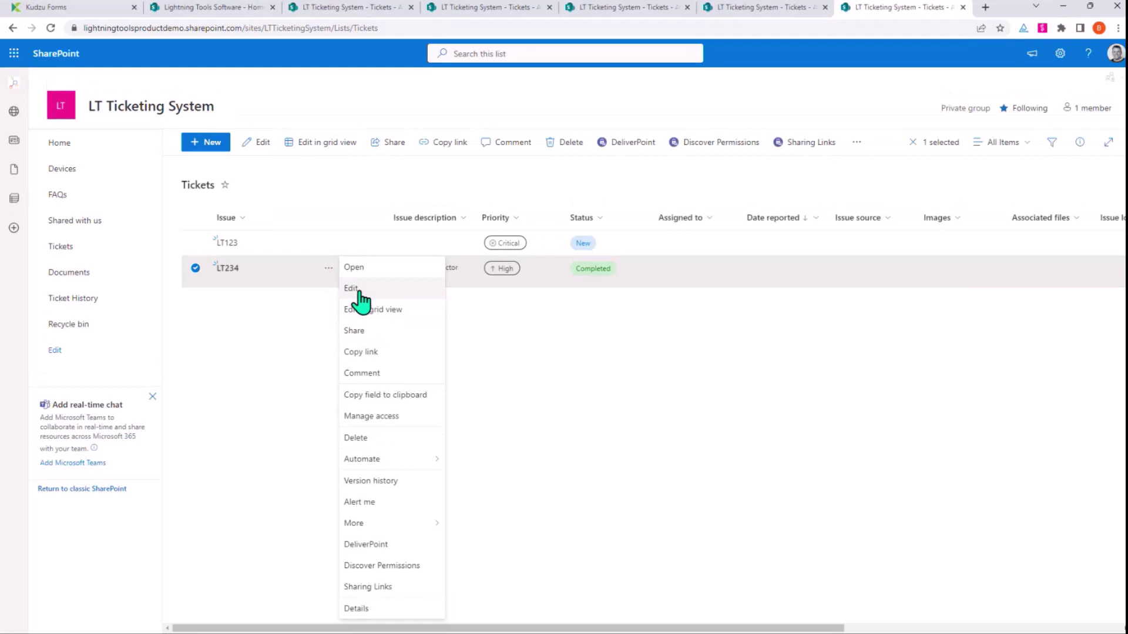
left_click(355, 291)
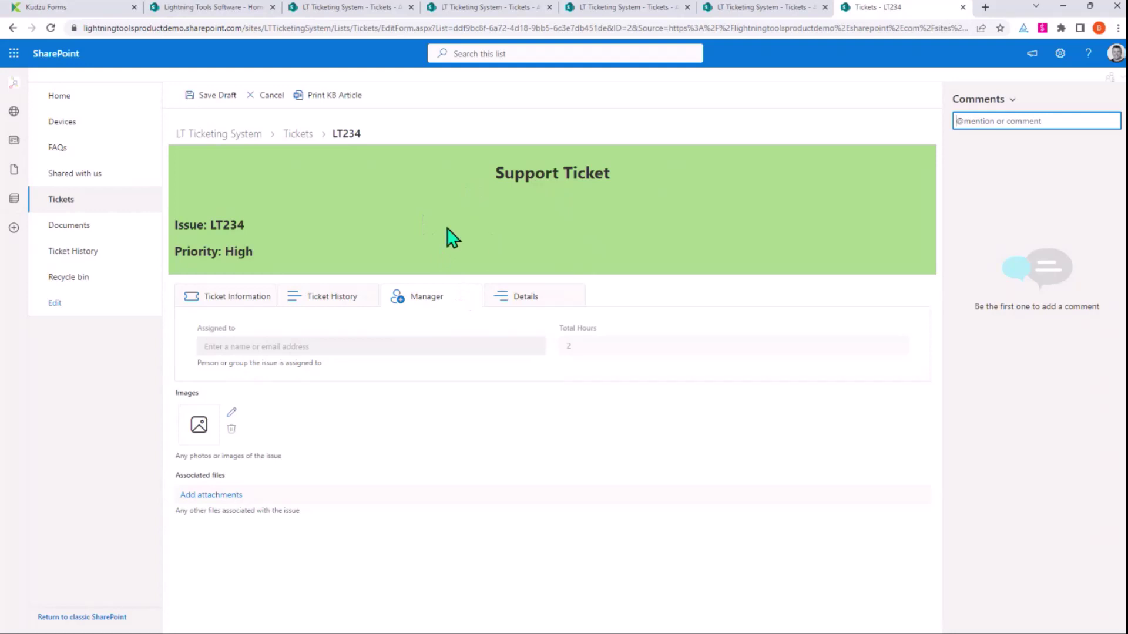
left_click(338, 306)
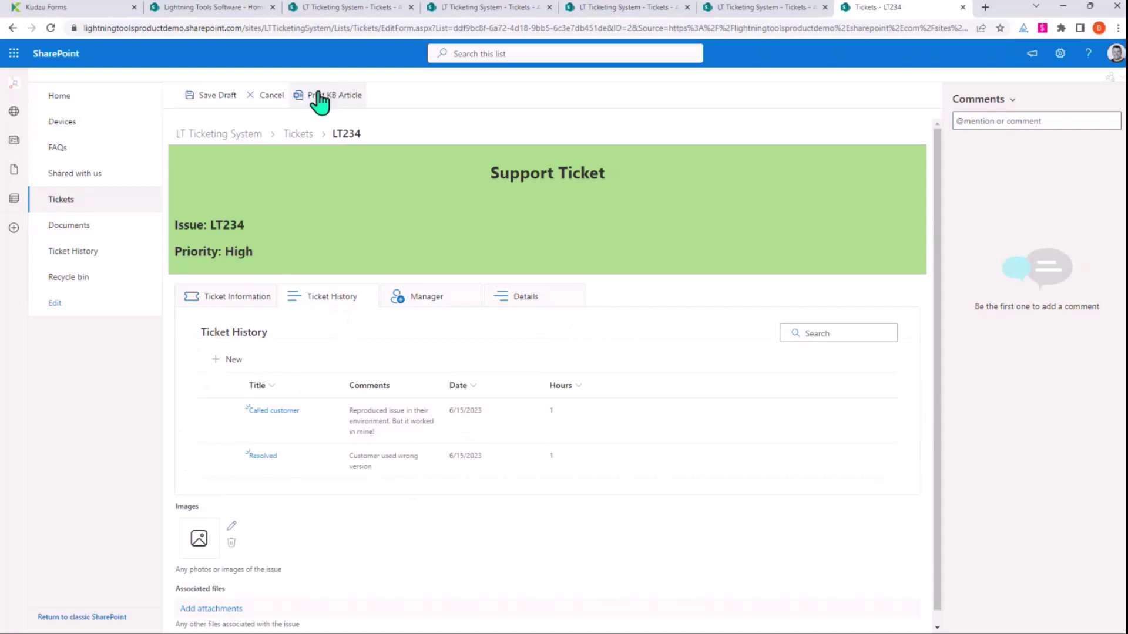
- Generate the ticket's Word document with the Print KB Article action and open it to review its content
left_click(350, 97)
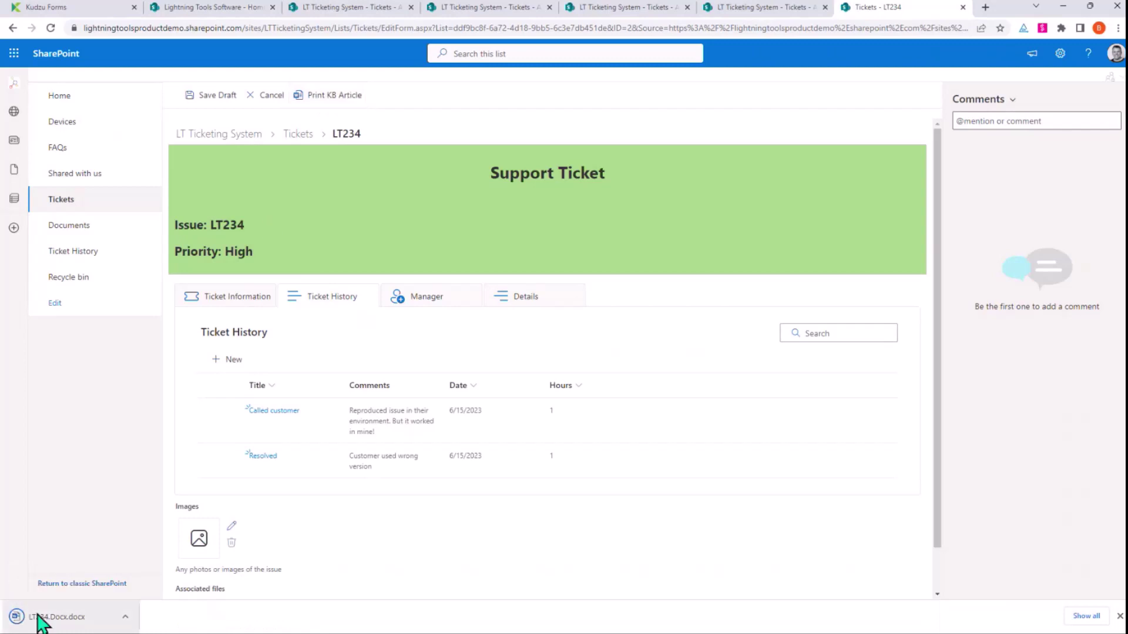
left_click(54, 617)
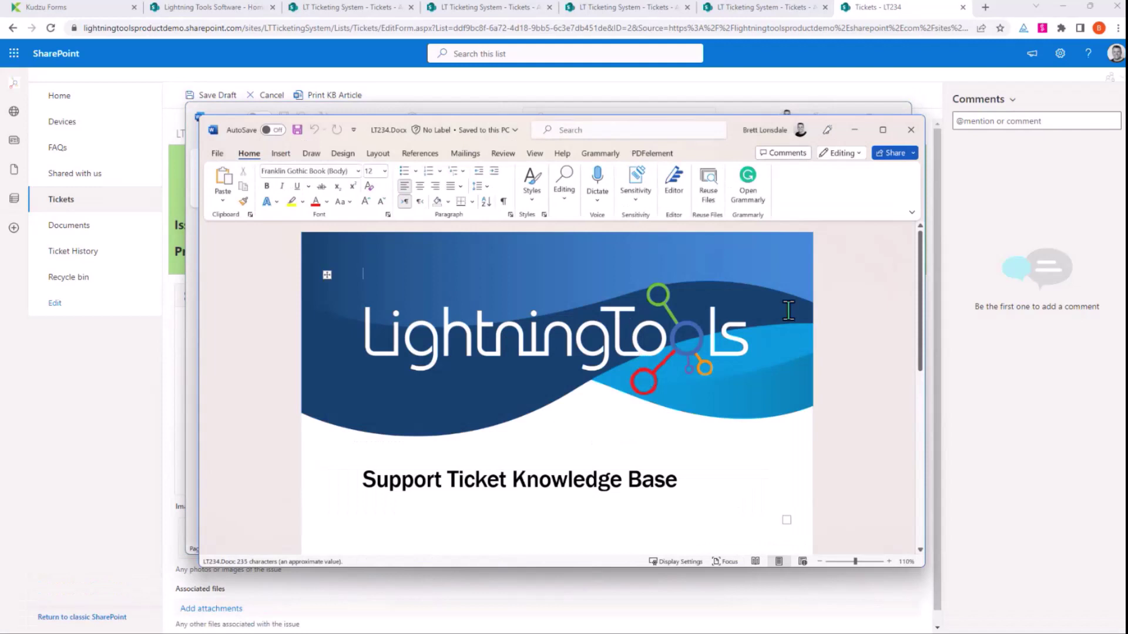
scroll(788, 310, "down", 5)
scroll(788, 310, "down", 1)
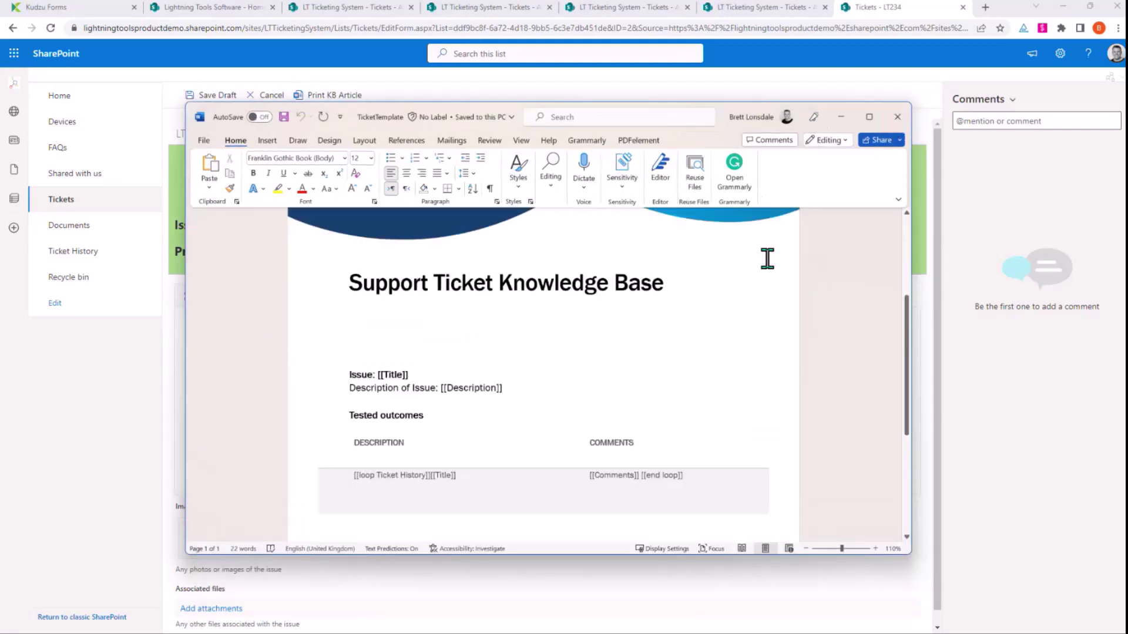
- Examine the Ticket History loop placeholders in the TicketTemplate document's table and close the template
scroll(413, 424, "down", 2)
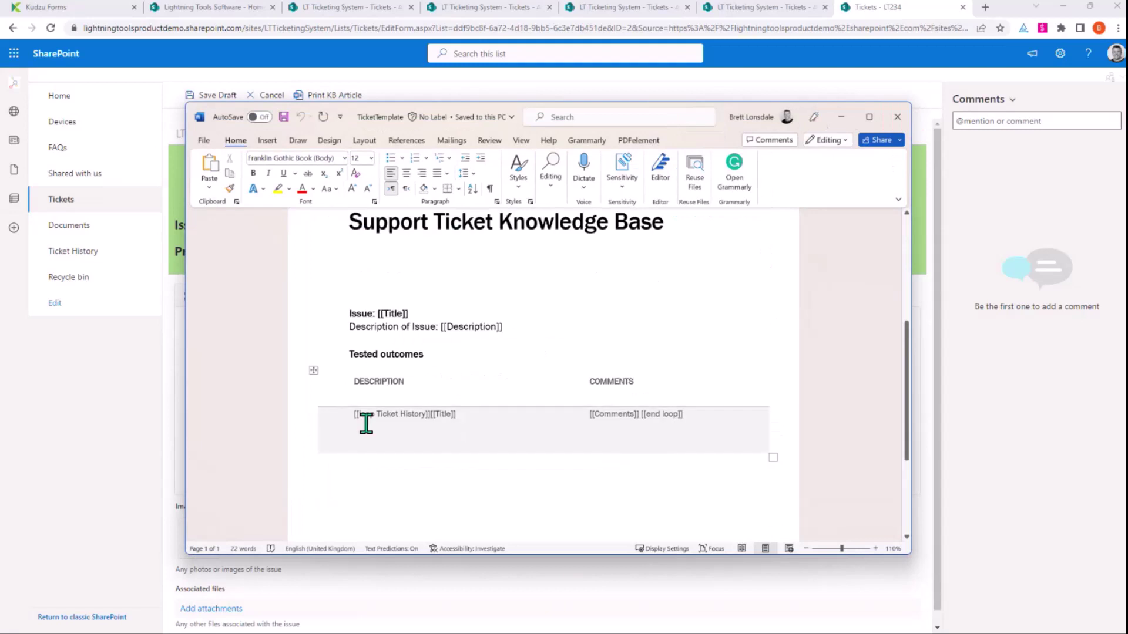
left_click(400, 422)
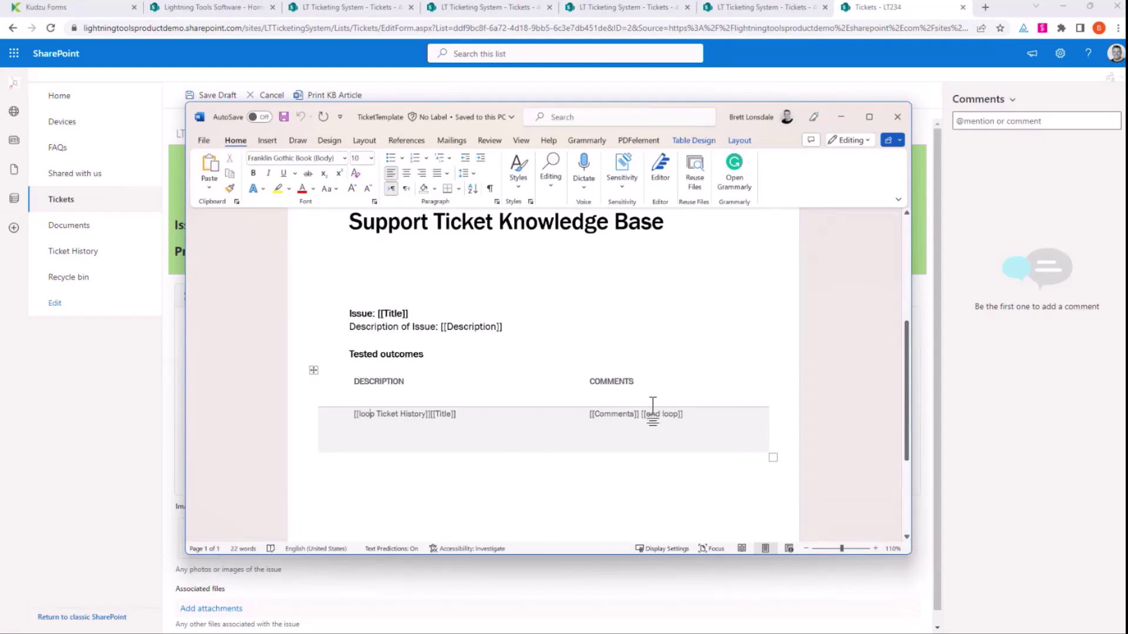
left_click(897, 117)
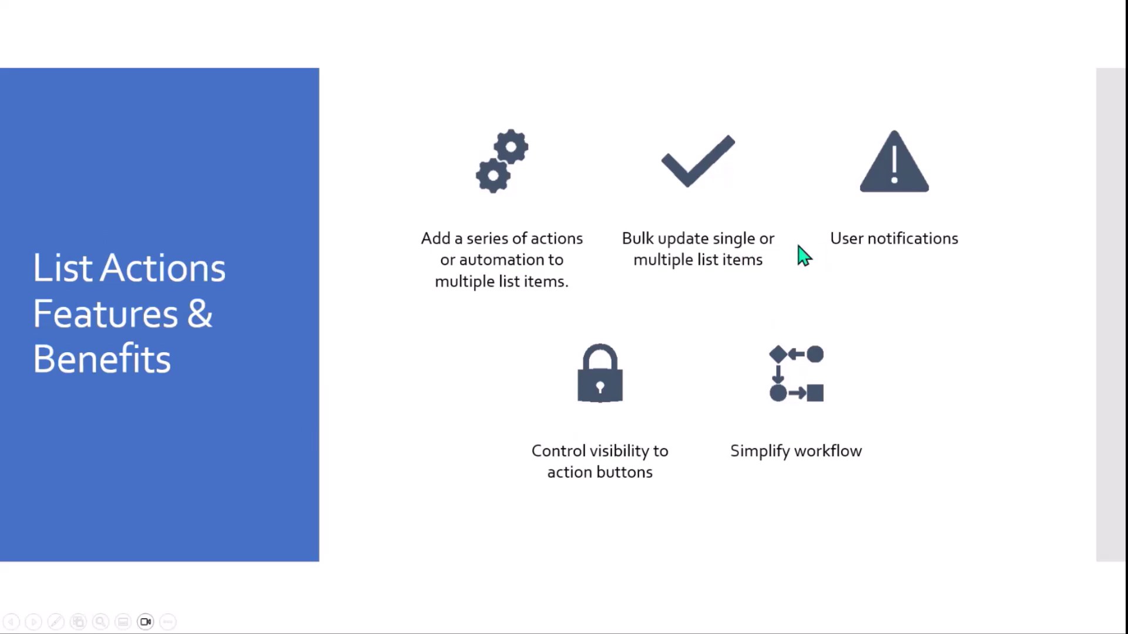
left_click(787, 332)
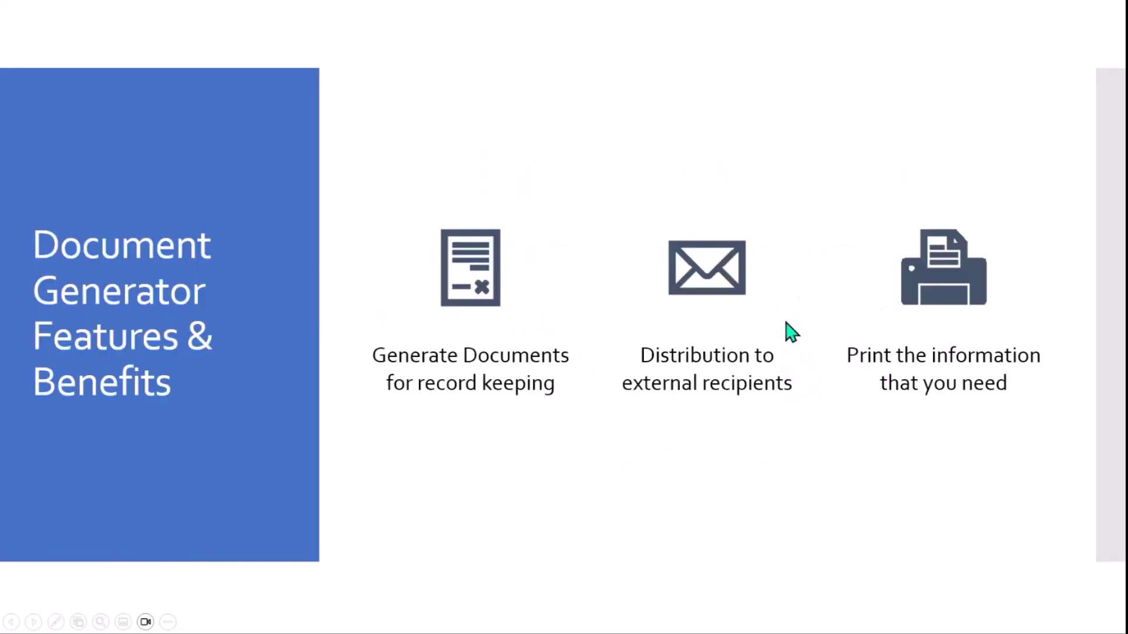
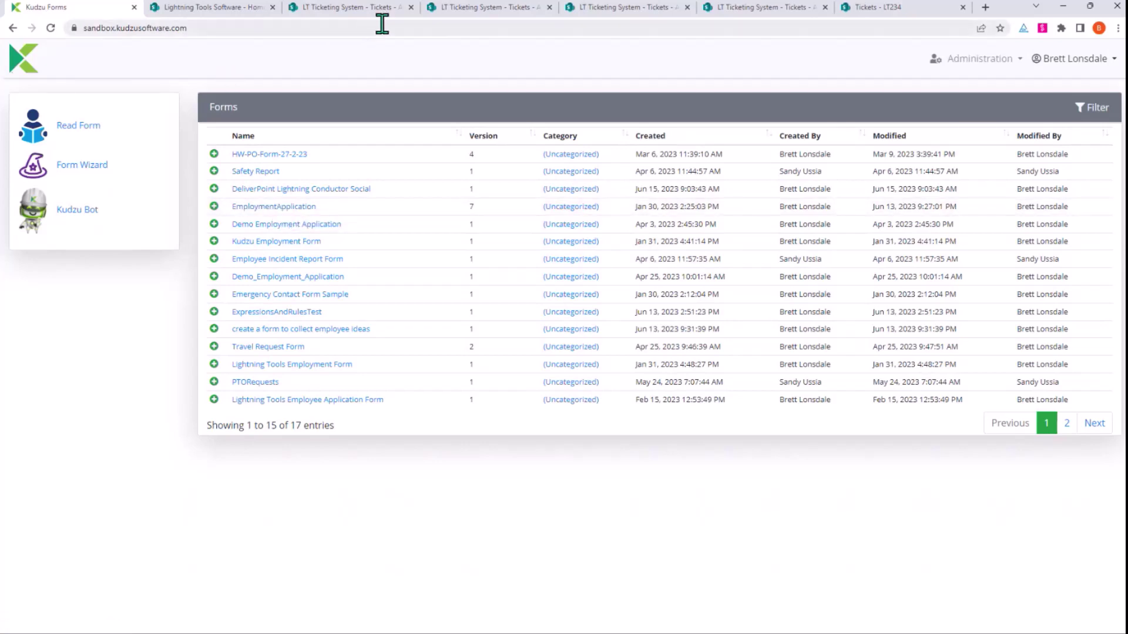
- Close the Lightning Forms dialog on the Tickets list and select the LT Ticketing System site's part of the URL
left_click(787, 8)
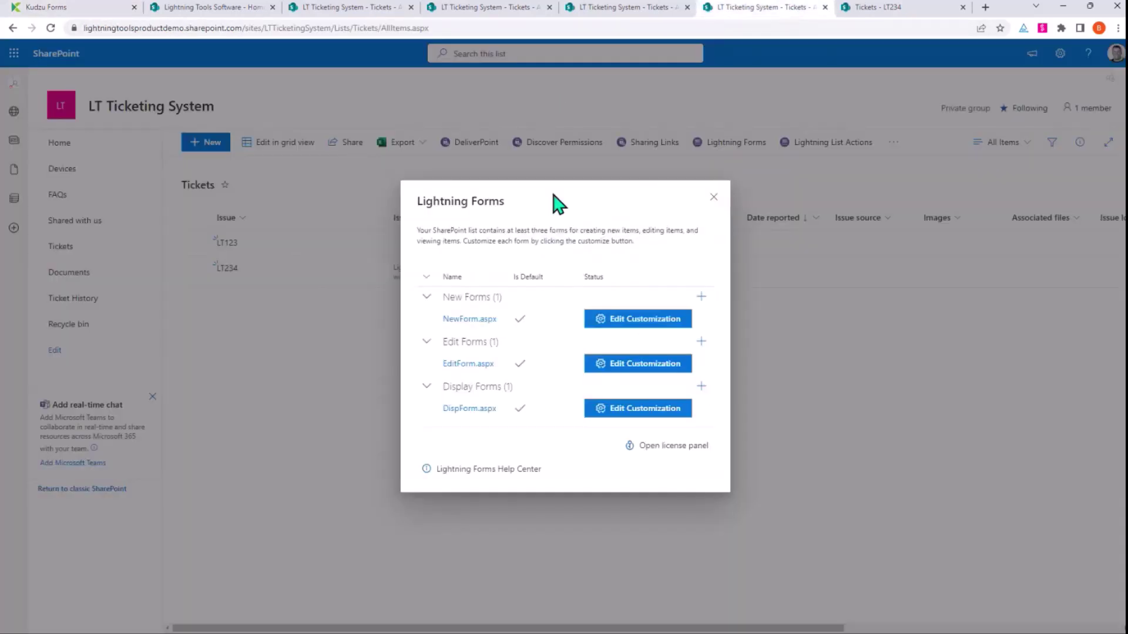
left_click(713, 198)
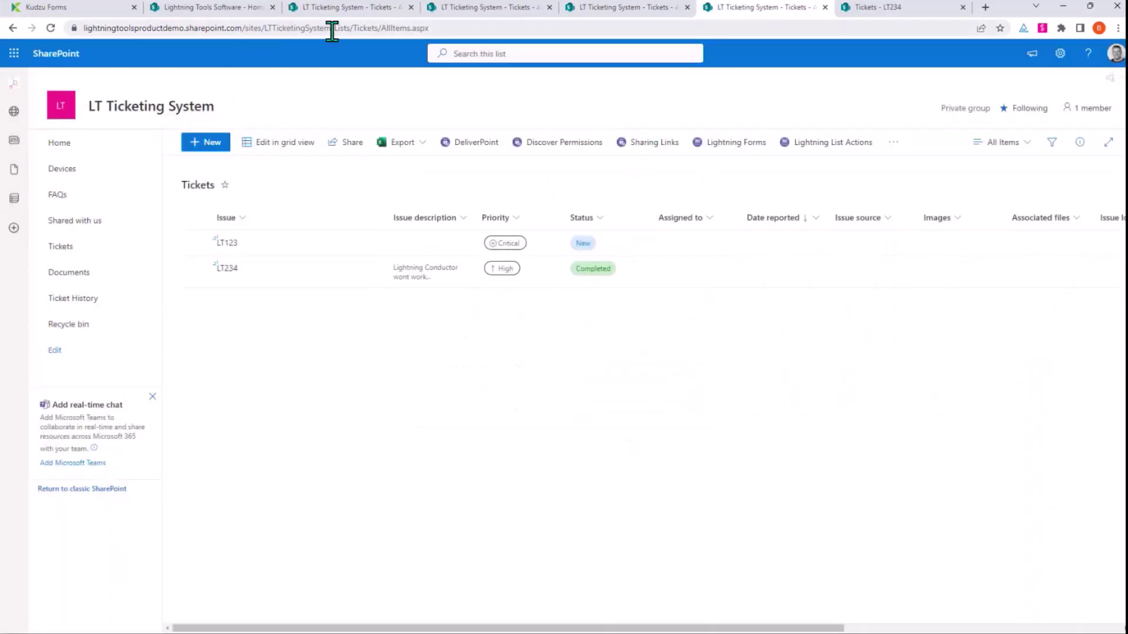
left_click_drag(331, 29, 7, 30)
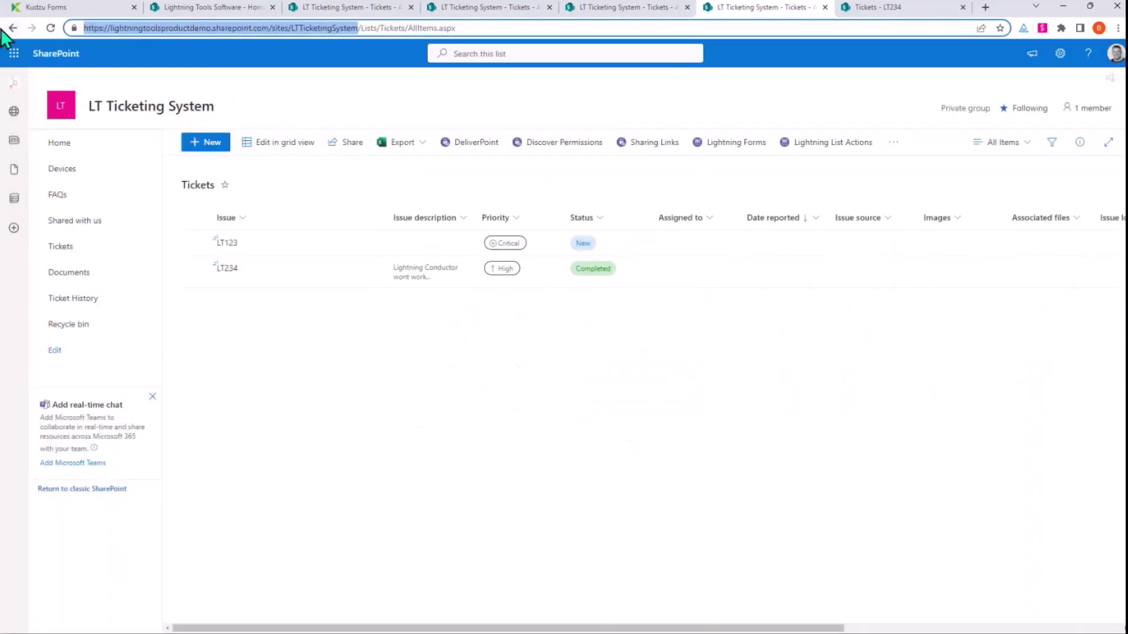
- Switch to Kudzu Forms, sign in with the Microsoft account and start the Form Wizard
left_click(57, 7)
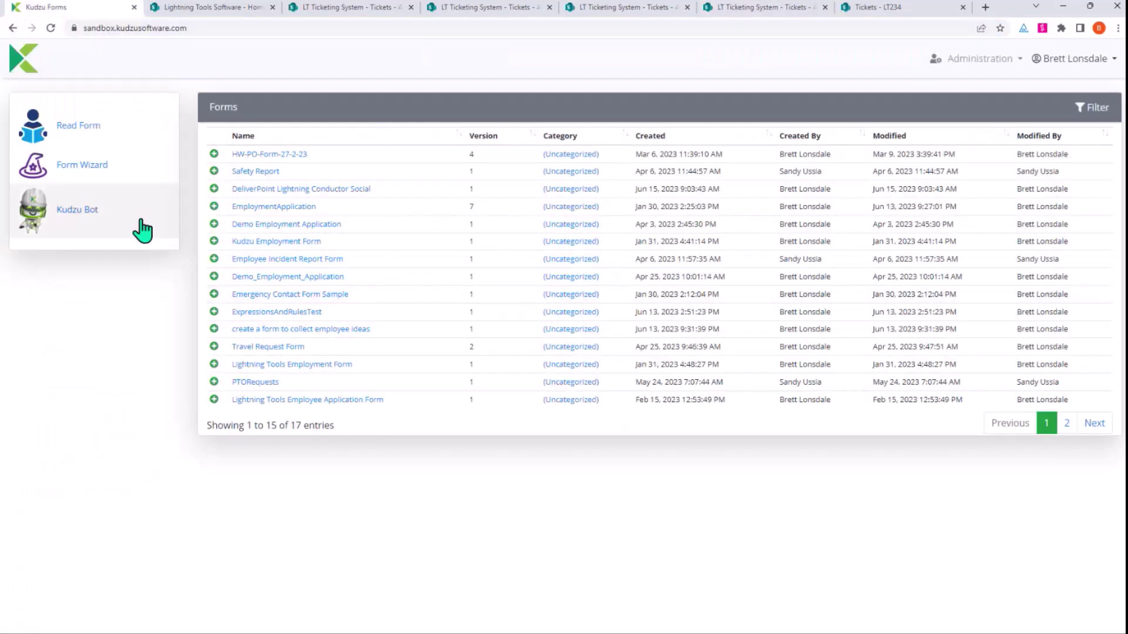
left_click(69, 167)
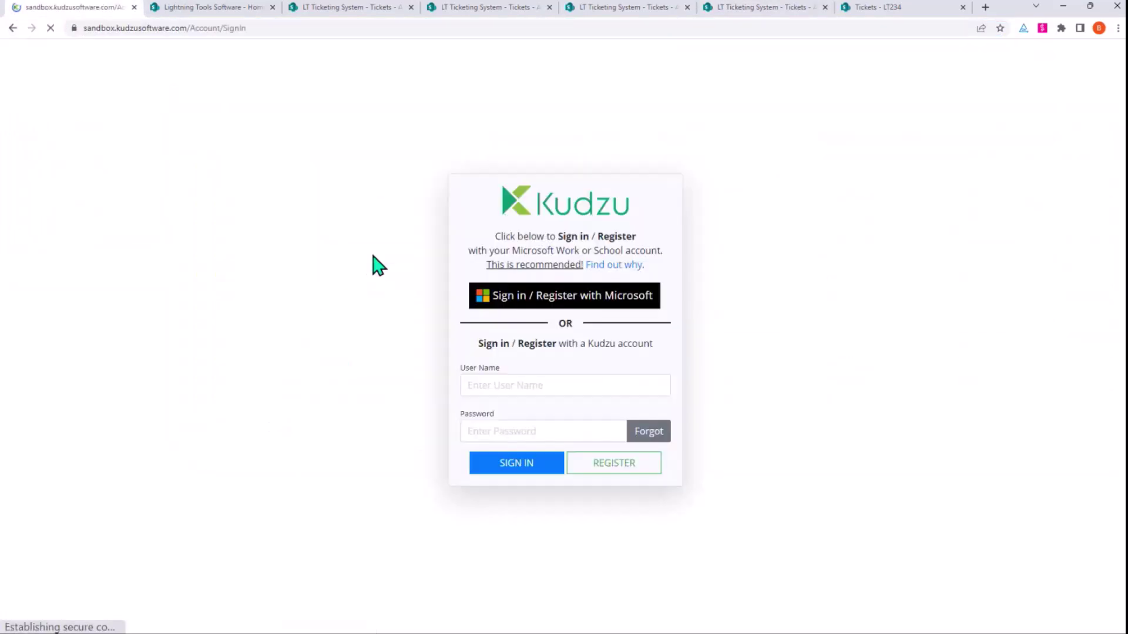
left_click(516, 296)
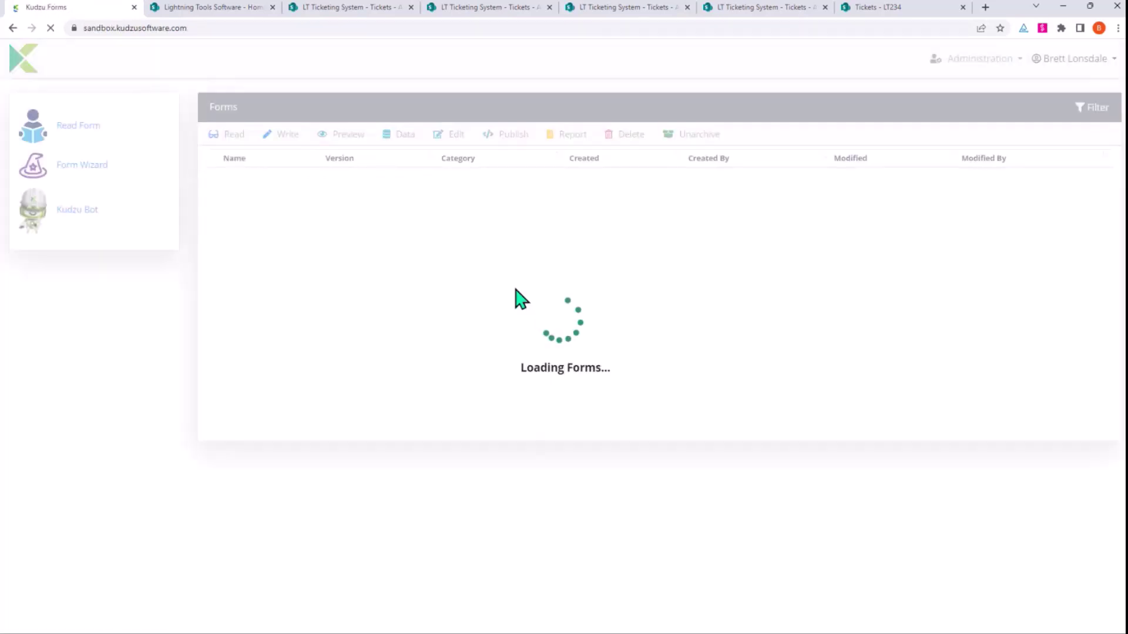
left_click(94, 169)
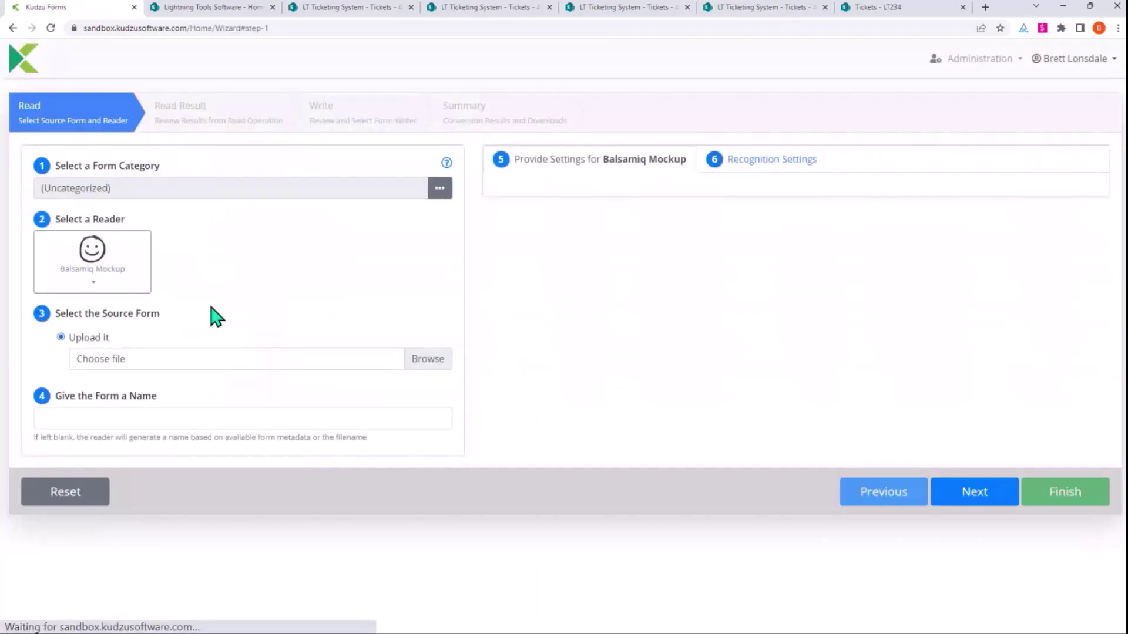
- Choose the InfoPath Forms reader and select EmploymentApplication.xsn from the Desktop's Sample Forms folder as the source form to upload
left_click(93, 292)
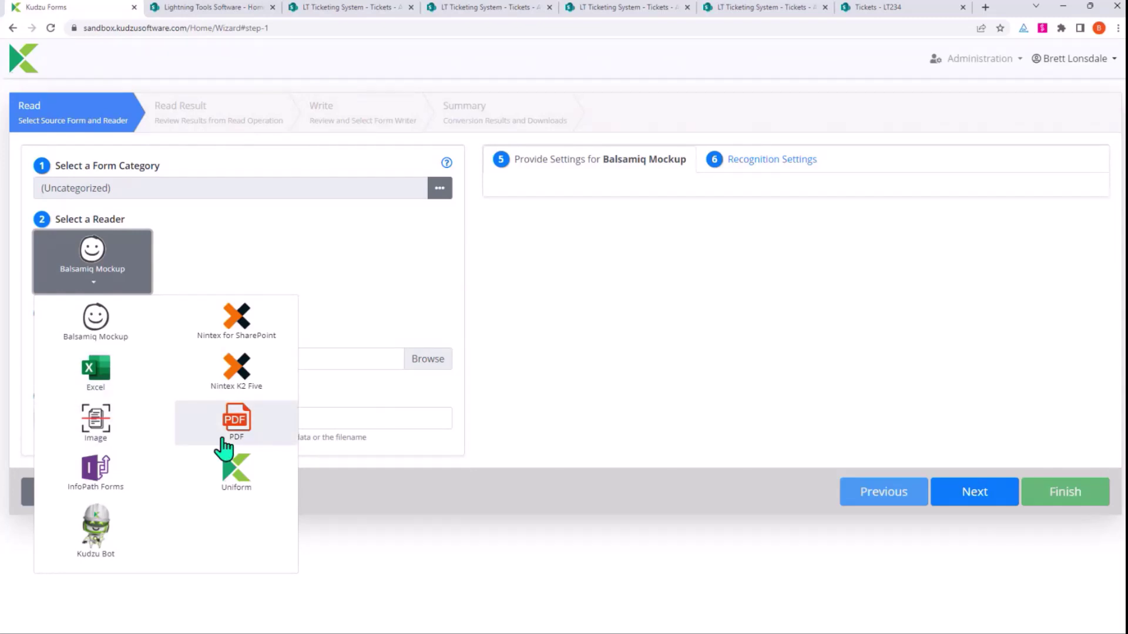
left_click(94, 480)
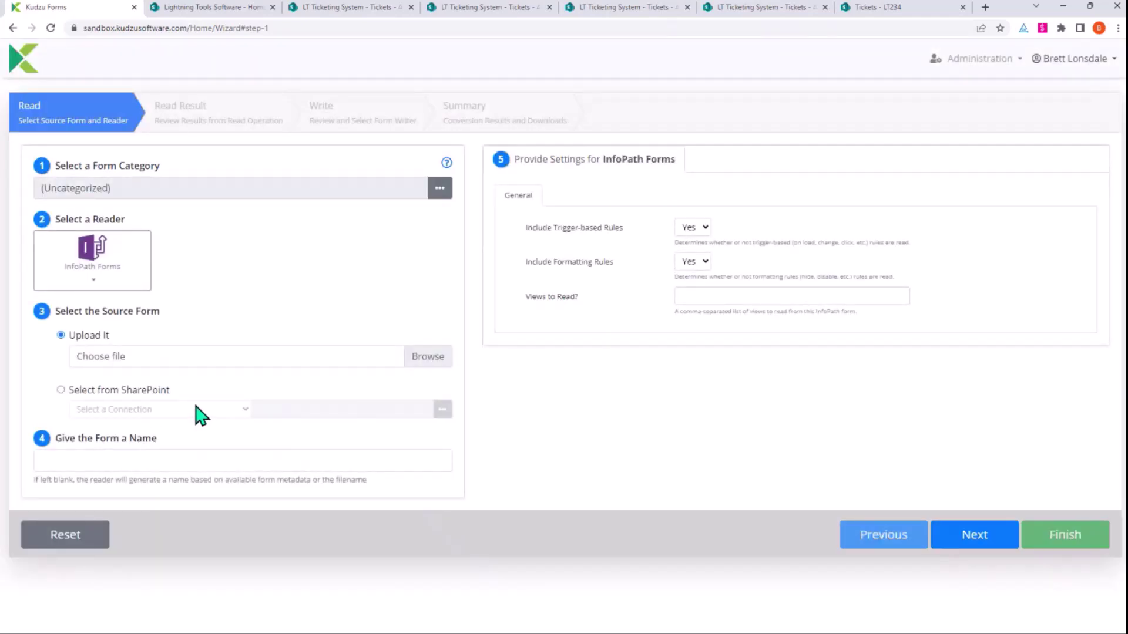
left_click(429, 365)
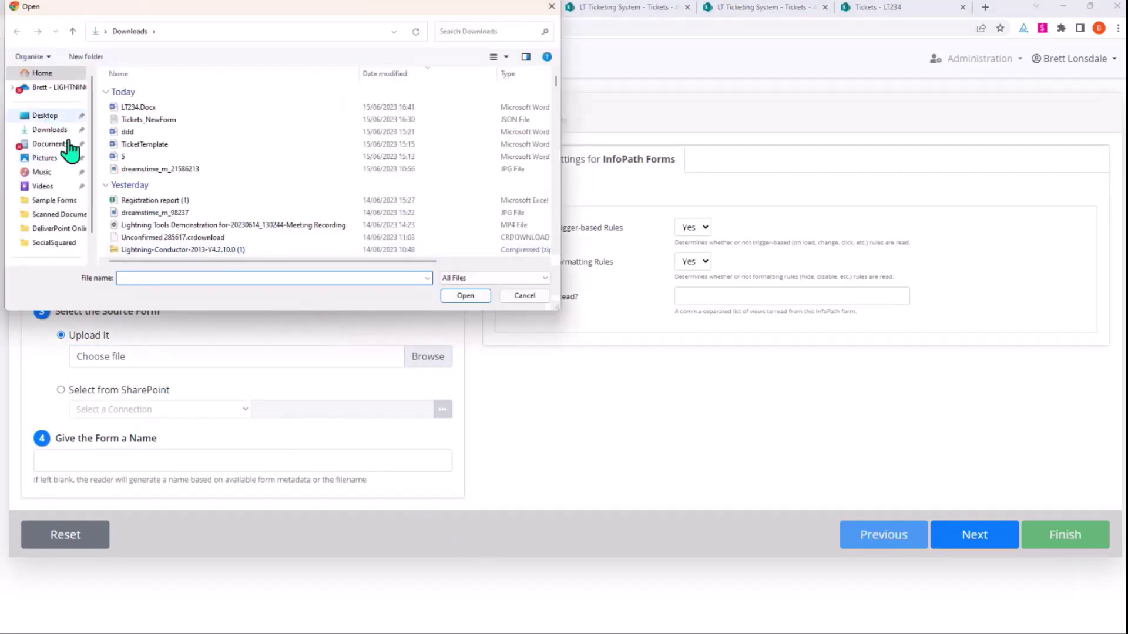
left_click(47, 116)
left_click(200, 280)
type("sampl")
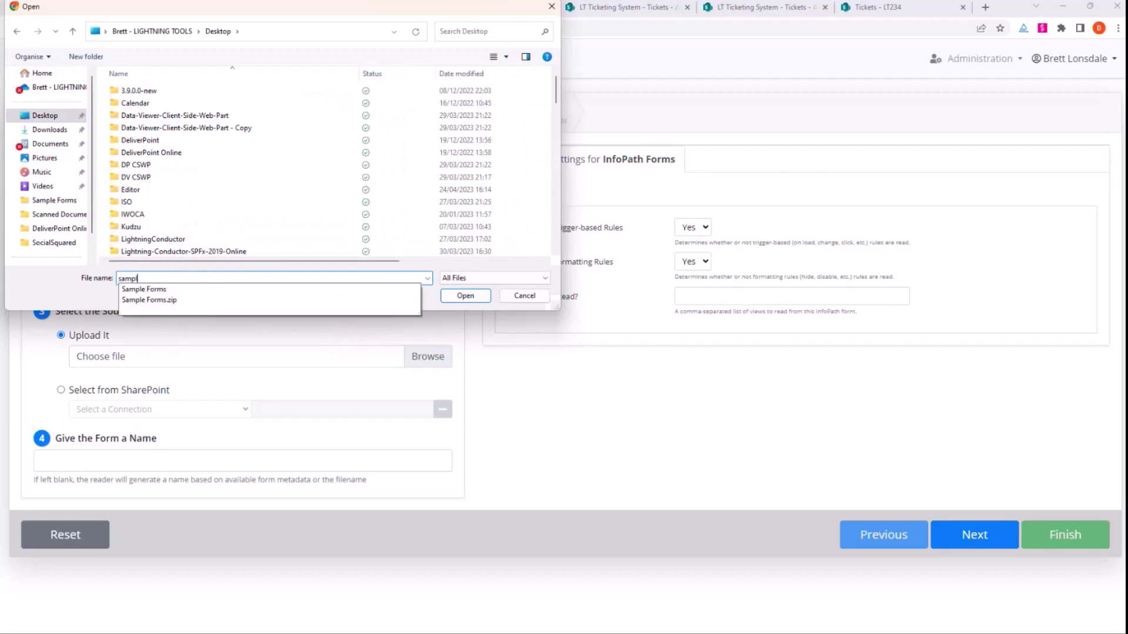
left_click(148, 292)
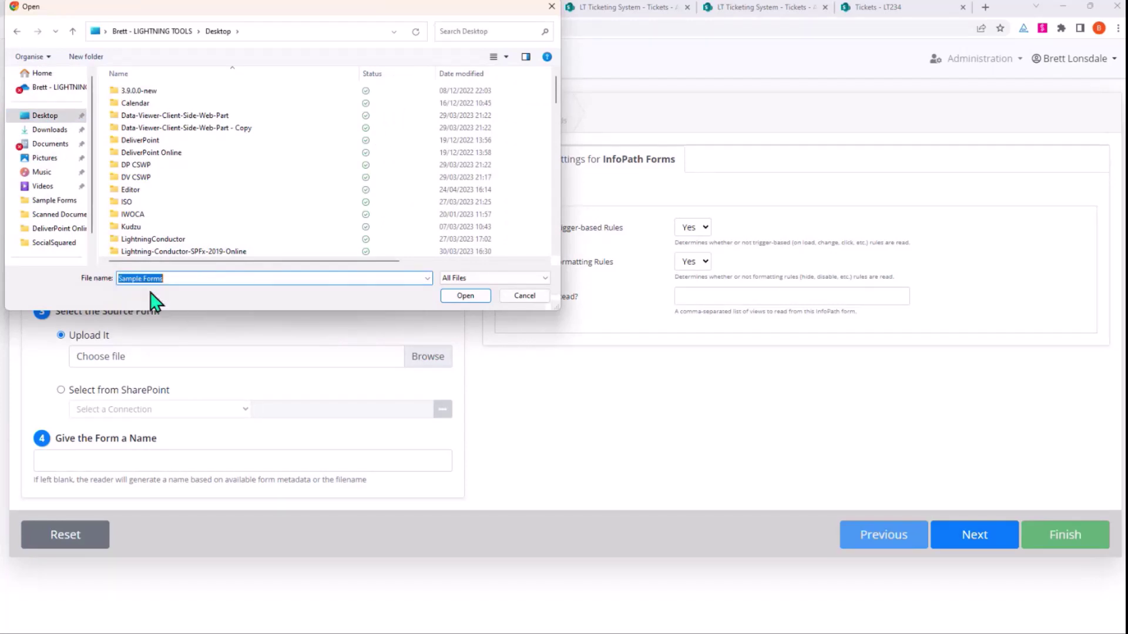
left_click(449, 296)
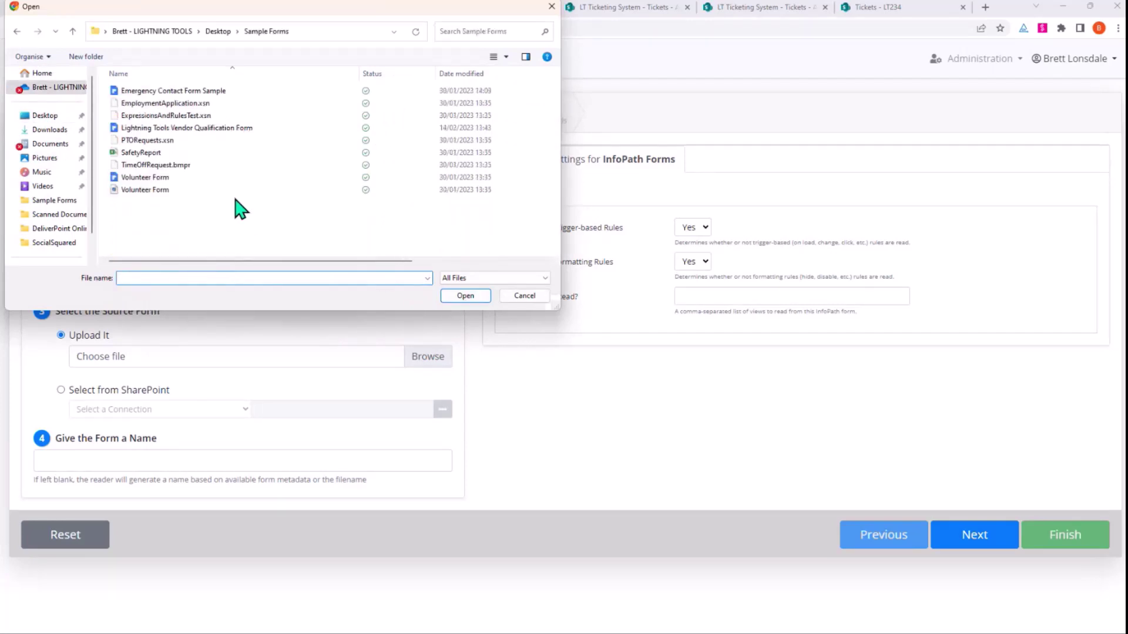
double_click(233, 104)
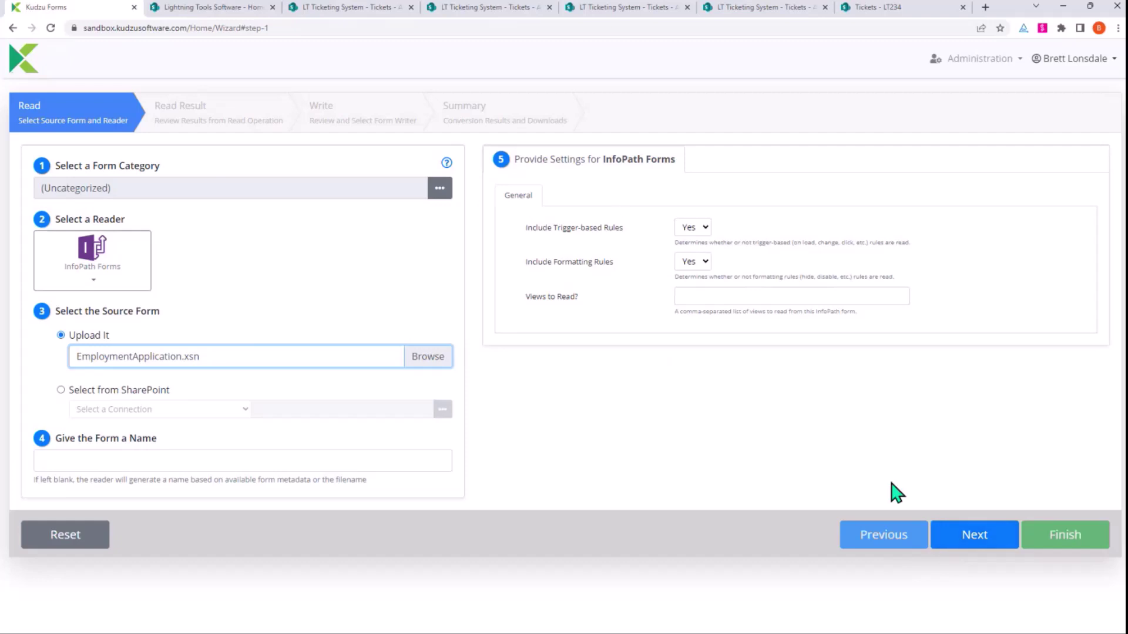
- Run the read operation on the source form, overwriting the existing EmploymentApplication form
left_click(976, 532)
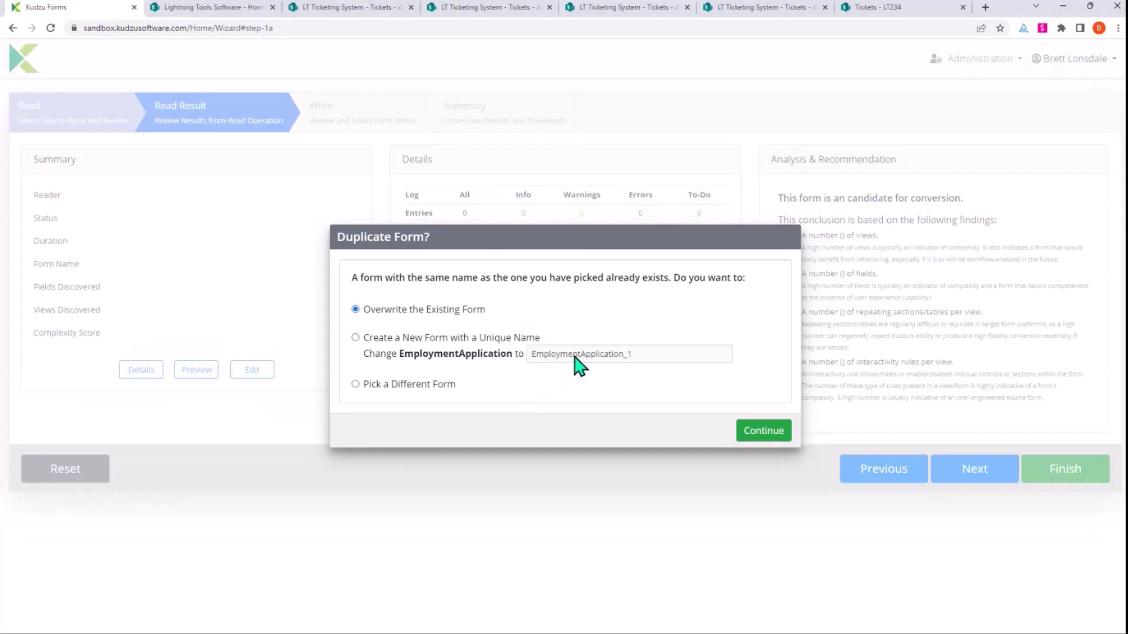
left_click(765, 431)
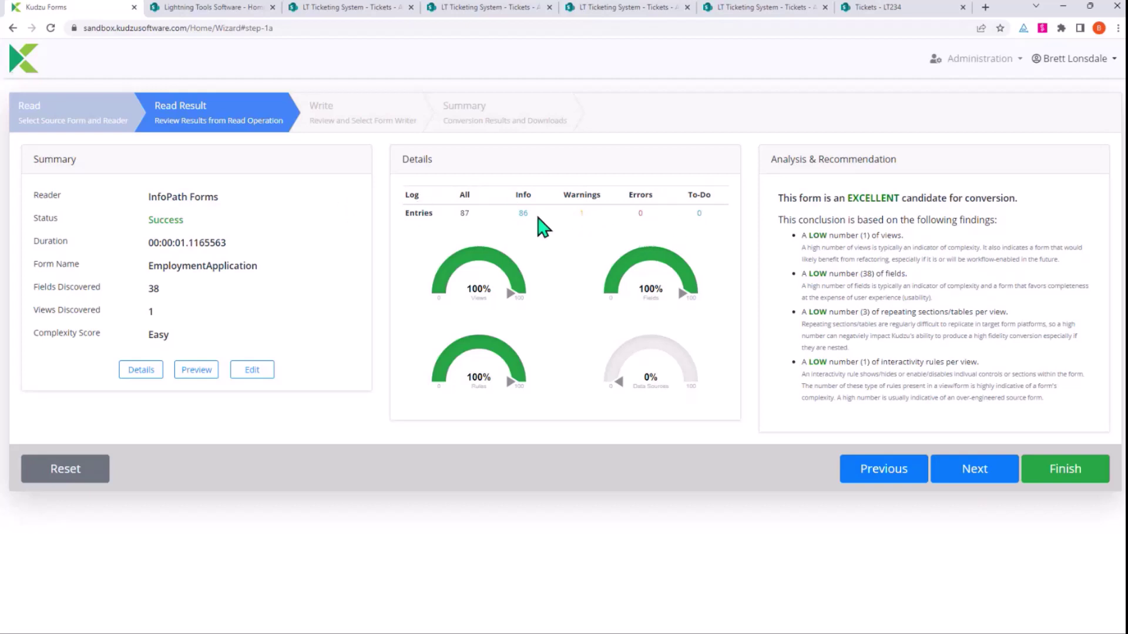
- Examine the info log entries of the read result and close the details
left_click(524, 215)
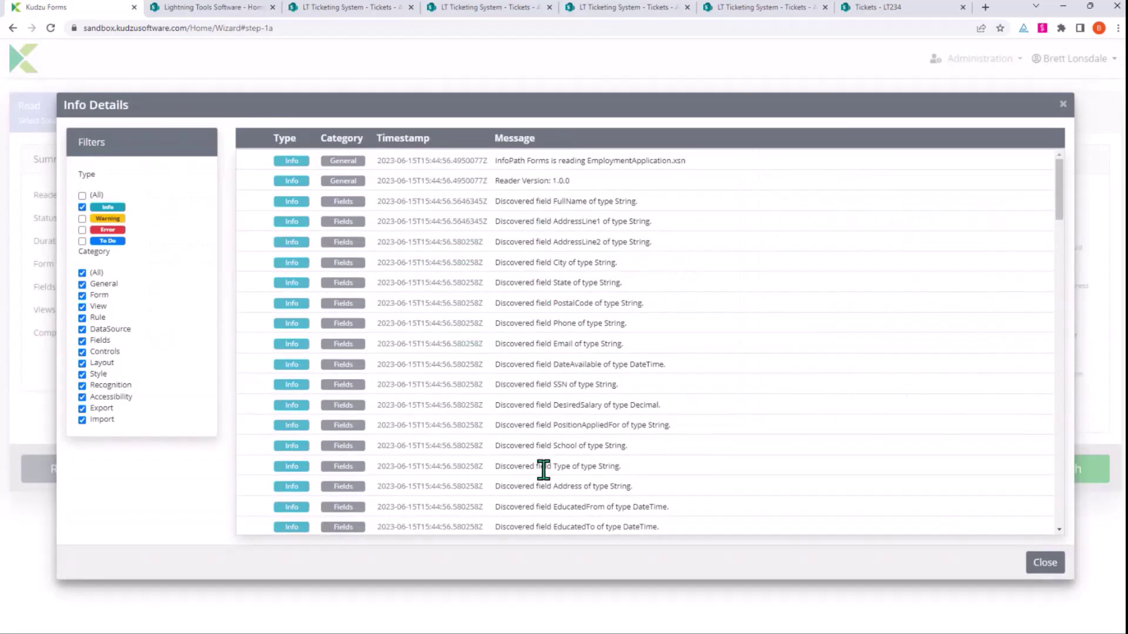
scroll(549, 345, "down", 5)
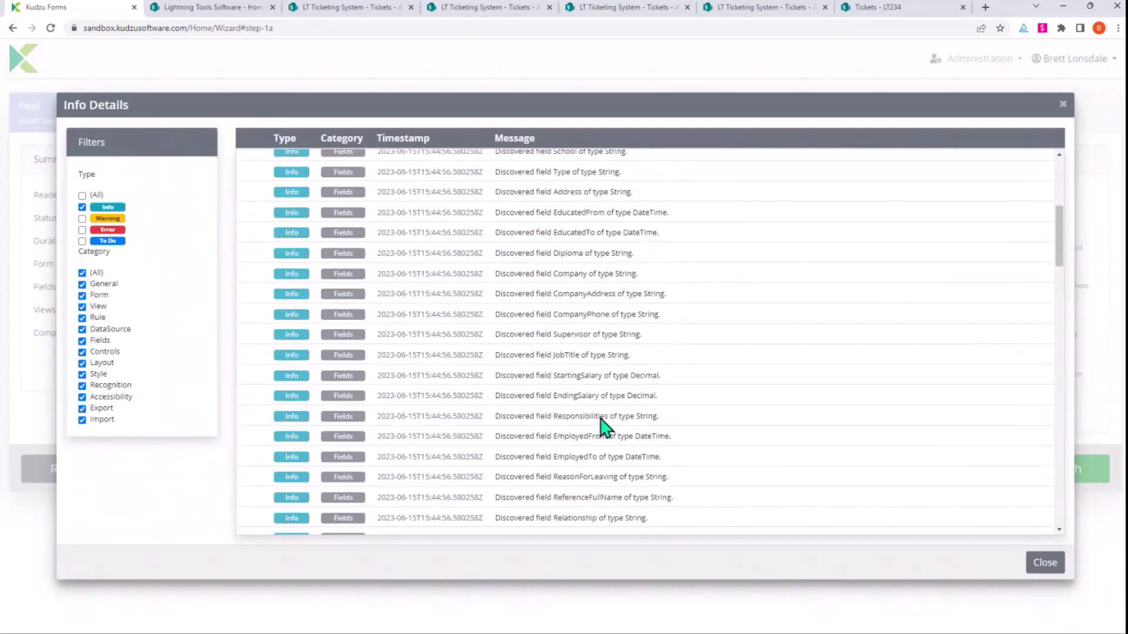
scroll(609, 373, "up", 5)
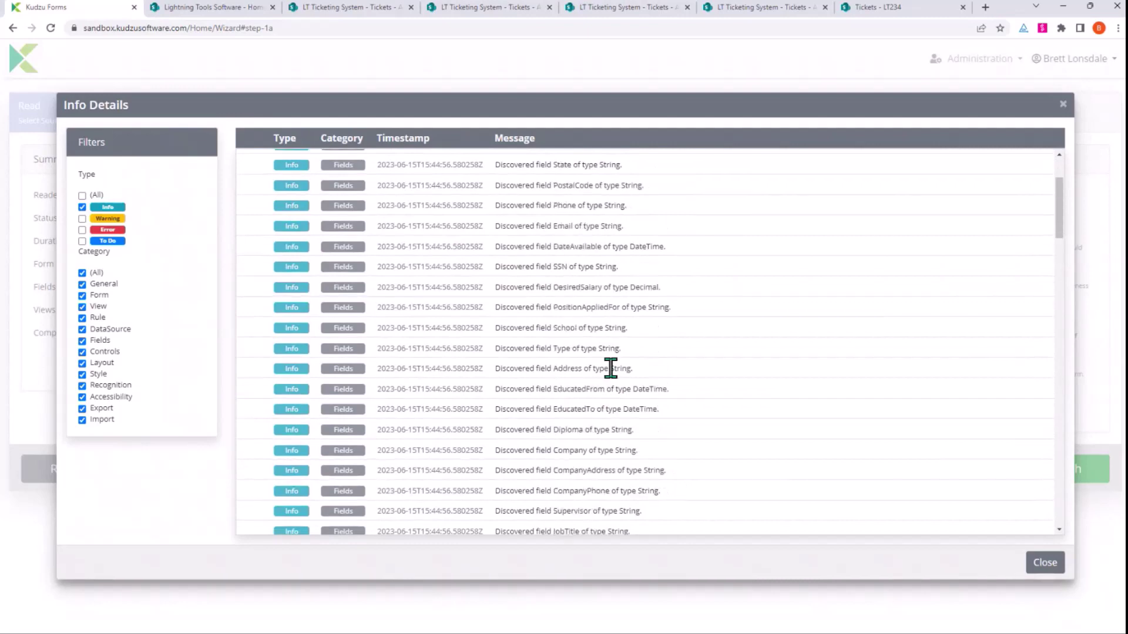
key("Escape")
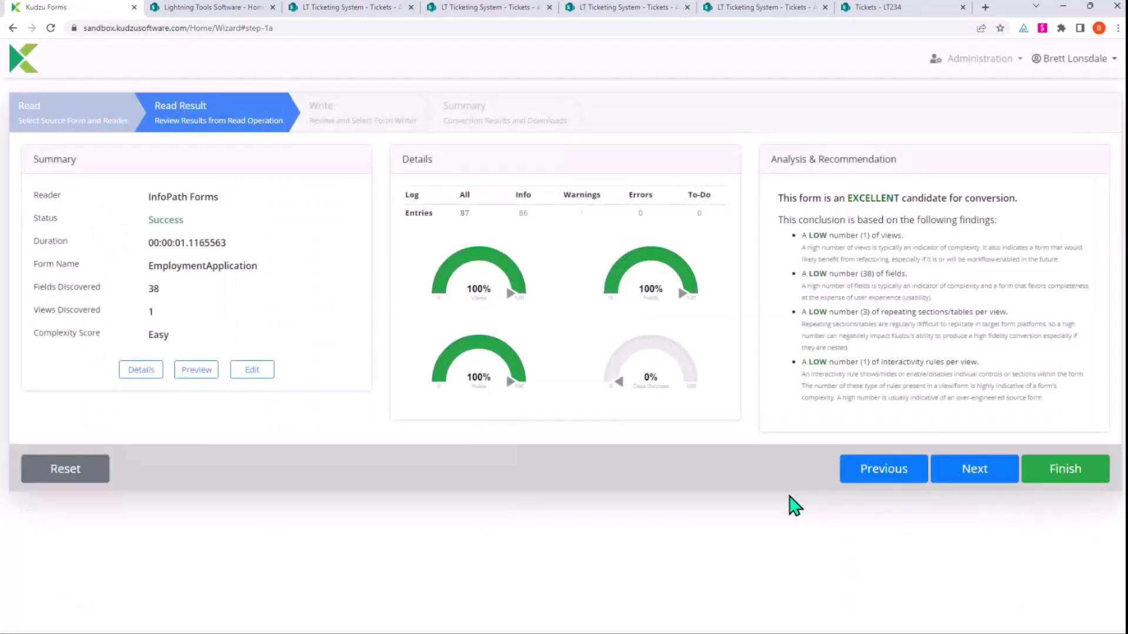
- Preview the EmploymentApplication form in the Uniform Previewer and review its fields and sections
mouse_move(431, 390)
left_click(192, 374)
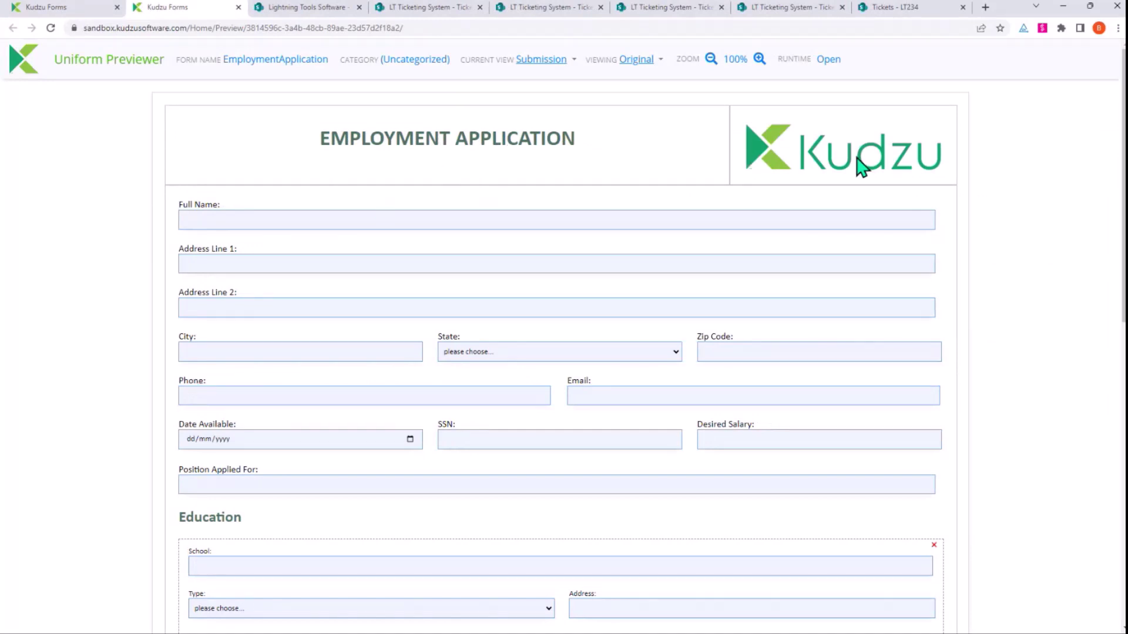
scroll(570, 329, "down", 2)
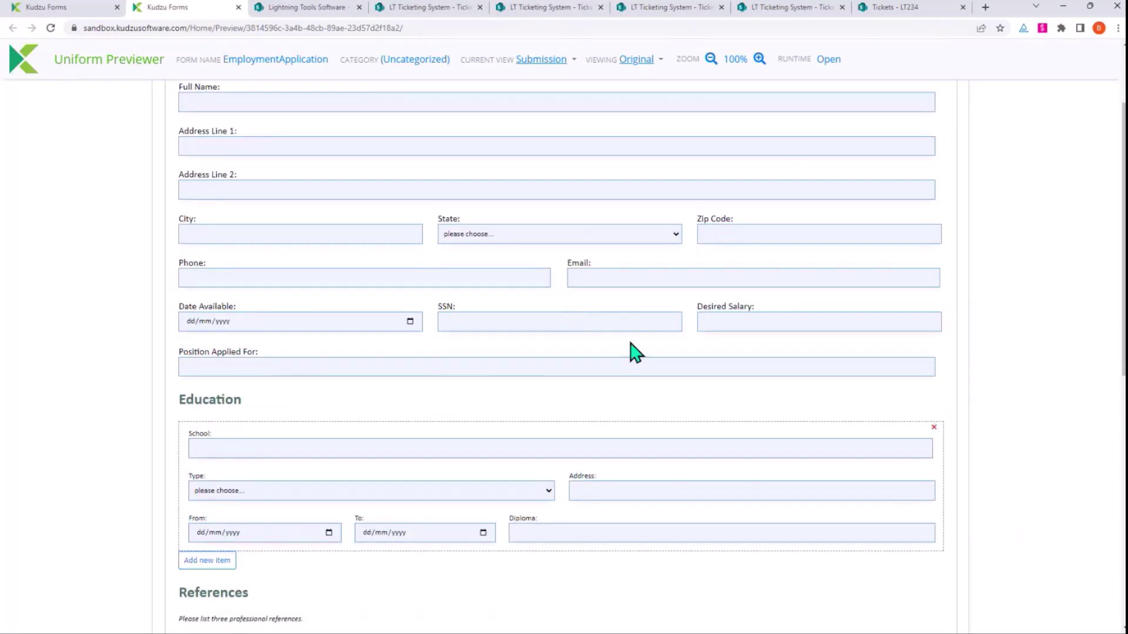
- Examine the previewed form's applicant fields and its Education, References, Previous Employment and Resume sections
scroll(540, 281, "up", 2)
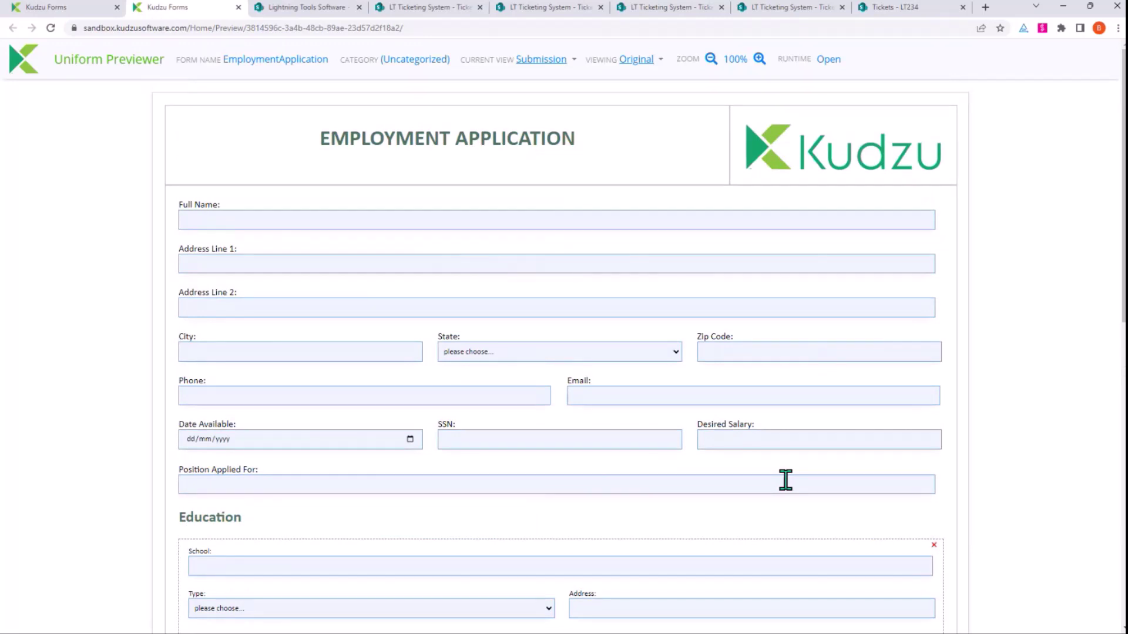
scroll(763, 470, "down", 3)
scroll(396, 393, "down", 2)
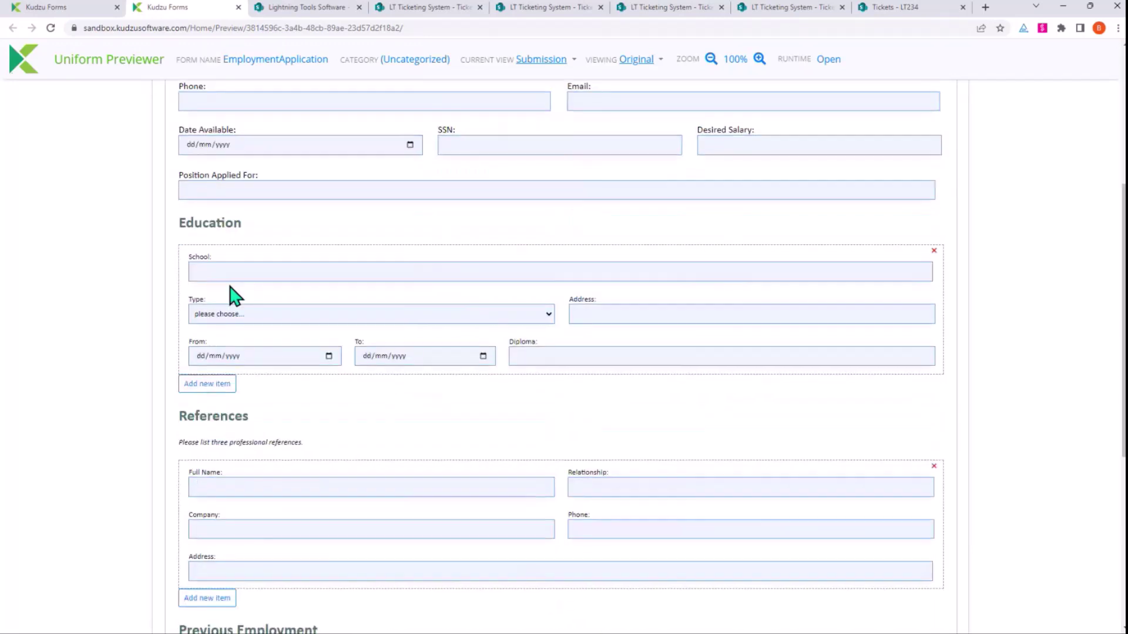
scroll(411, 423, "down", 4)
scroll(511, 364, "down", 1)
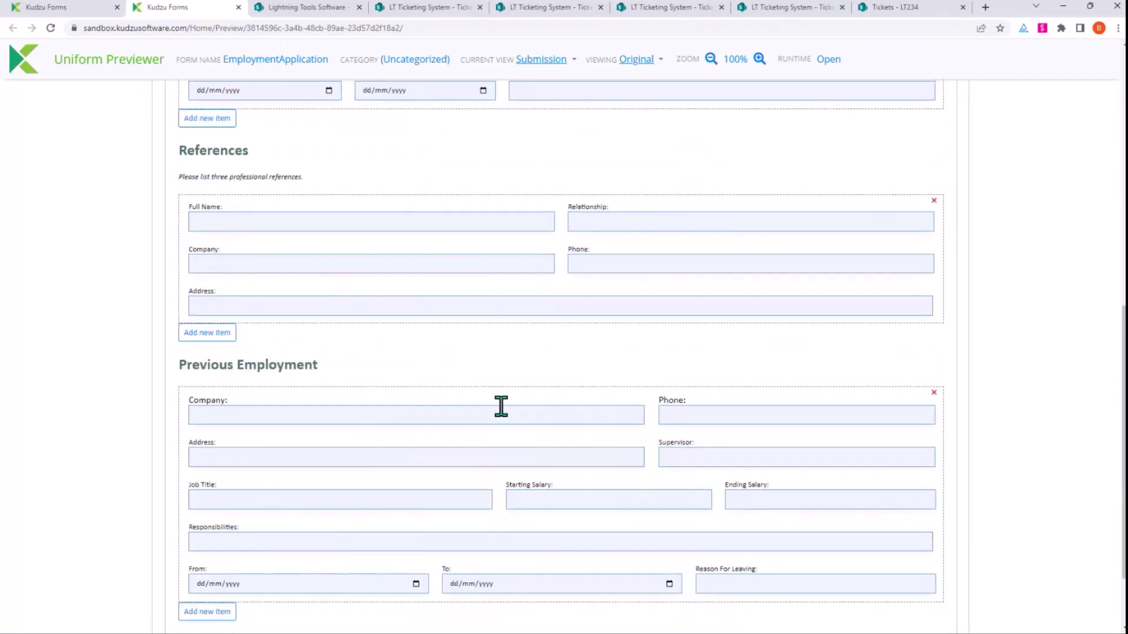
scroll(501, 407, "down", 2)
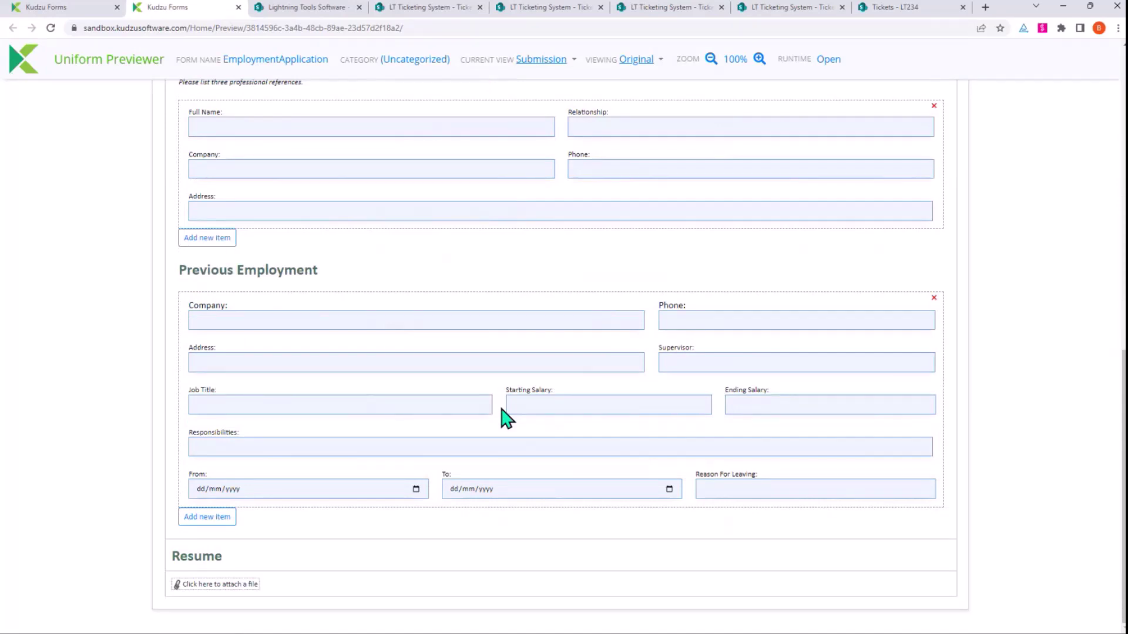
scroll(506, 418, "up", 11)
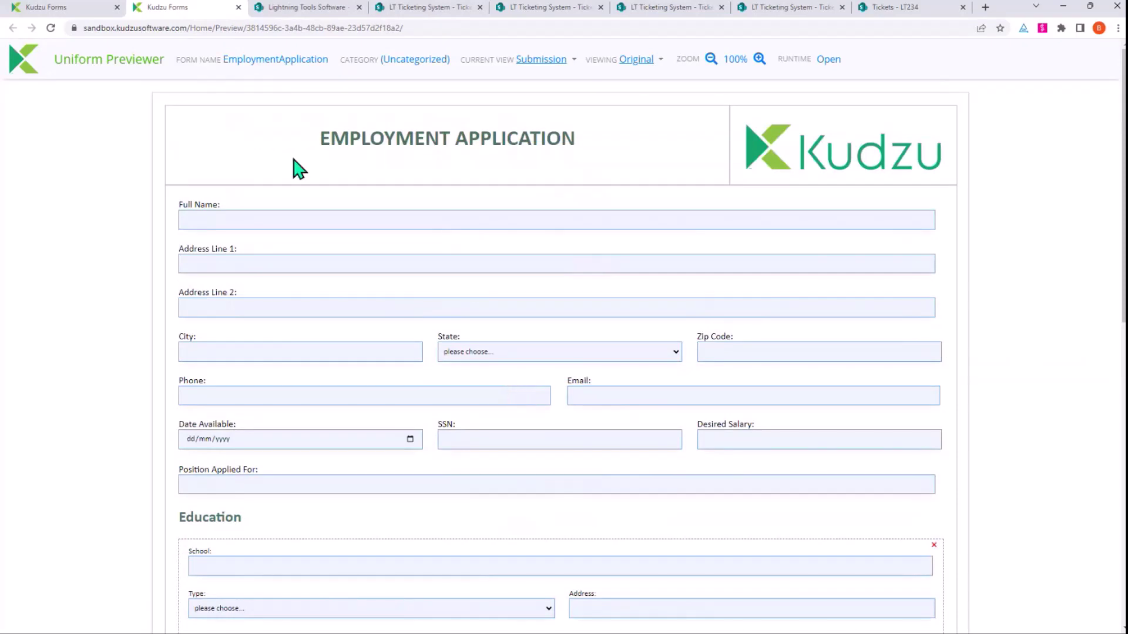
- Return to the read result, finish the wizard and open the details of the EmploymentApplication form
left_click(47, 8)
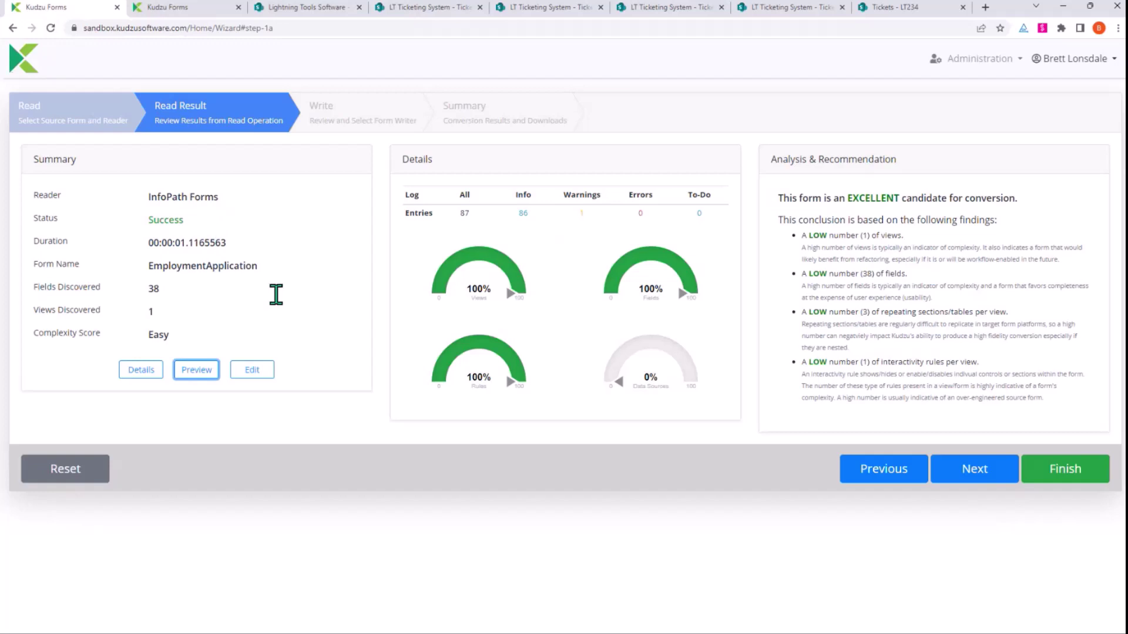
left_click(1057, 477)
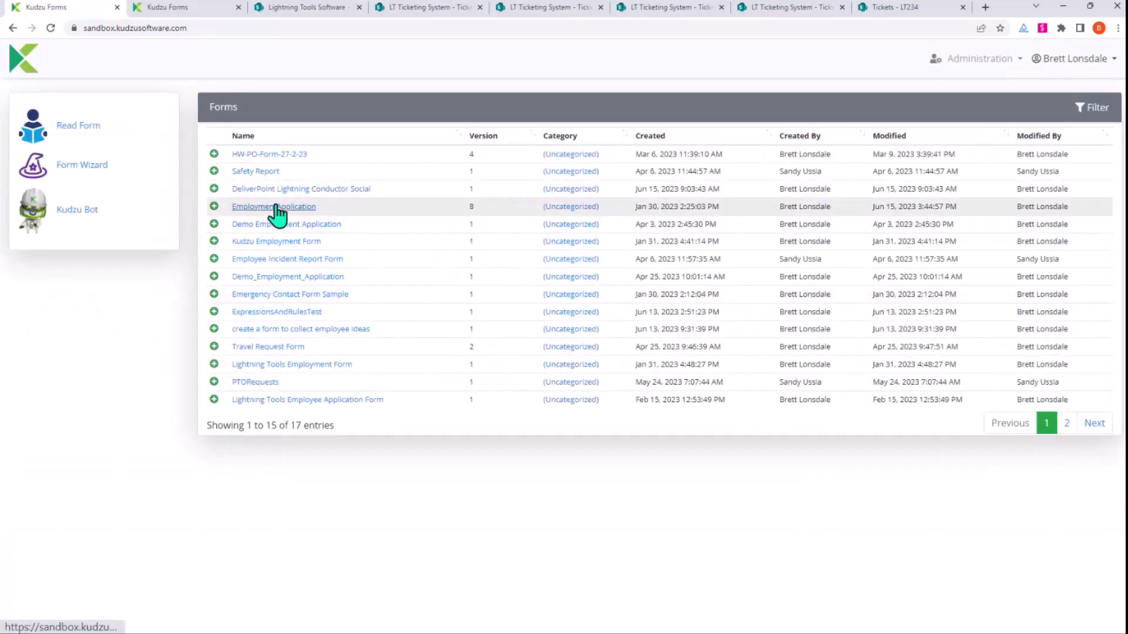
left_click(275, 211)
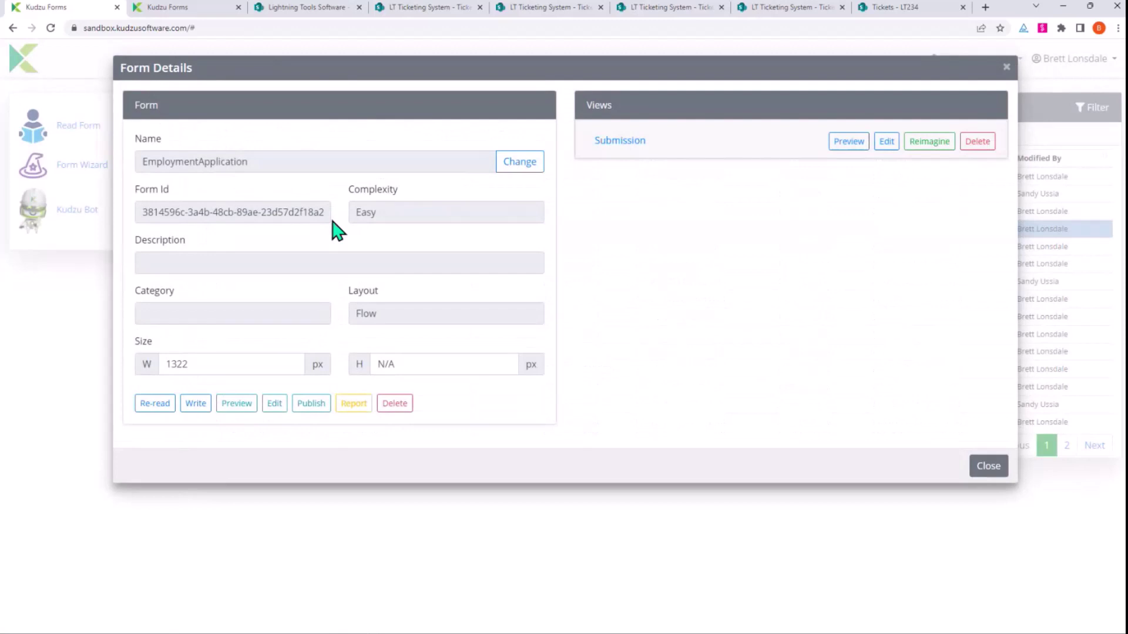
- Look over the Reimagine options for the form's Submission view and close them without saving
left_click(922, 157)
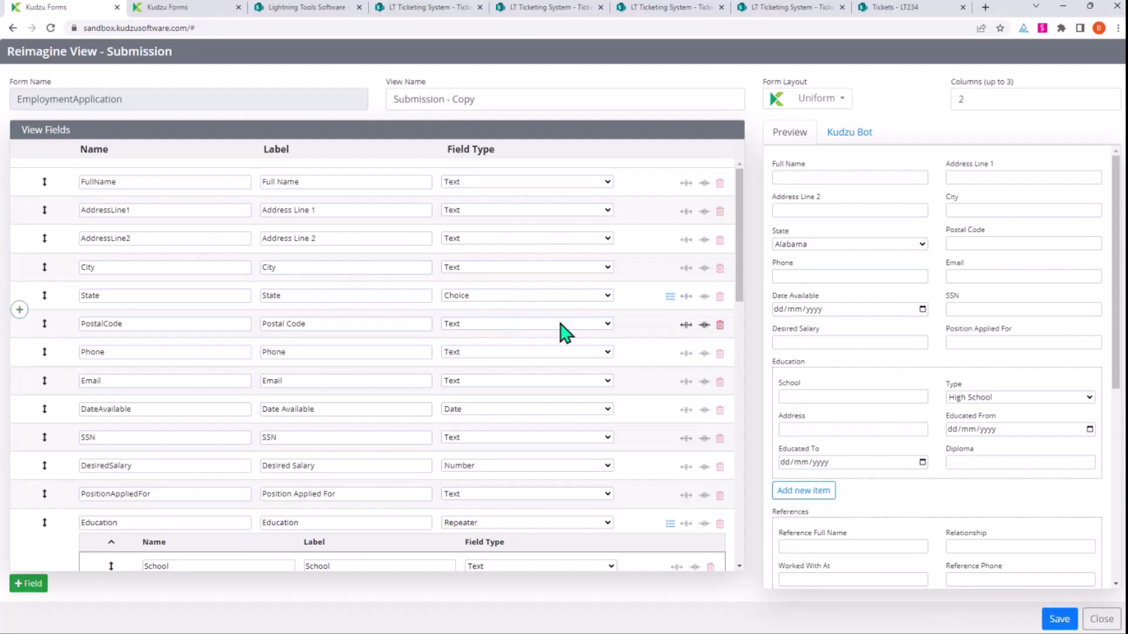
left_click(1100, 620)
left_click(688, 361)
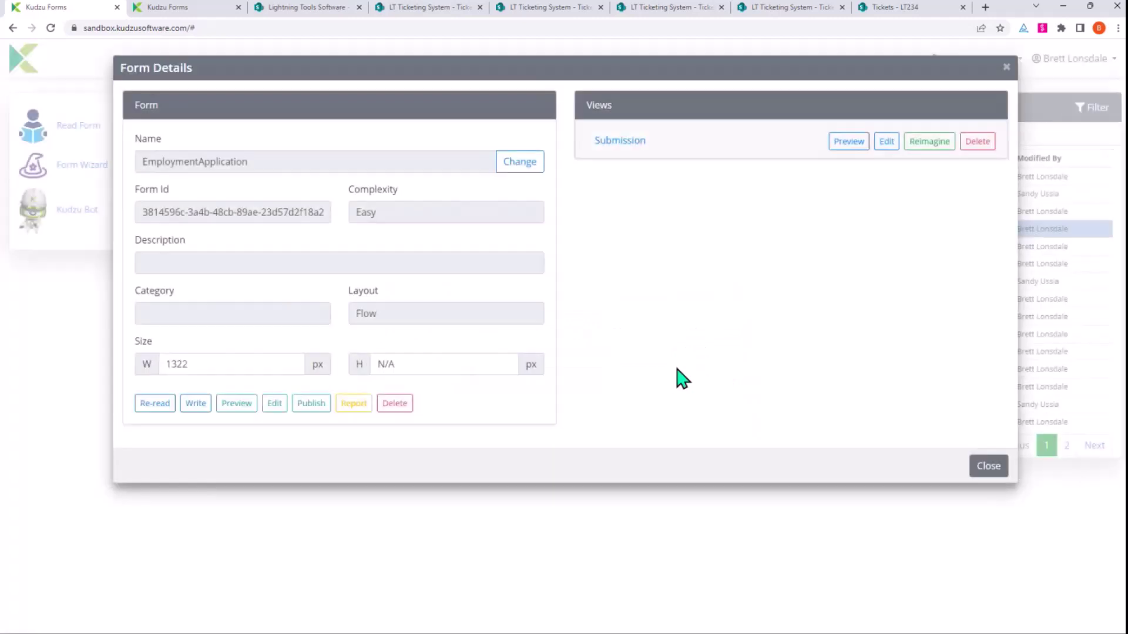
- Start writing the EmploymentApplication form with Lightning Forms as the writer
left_click(194, 404)
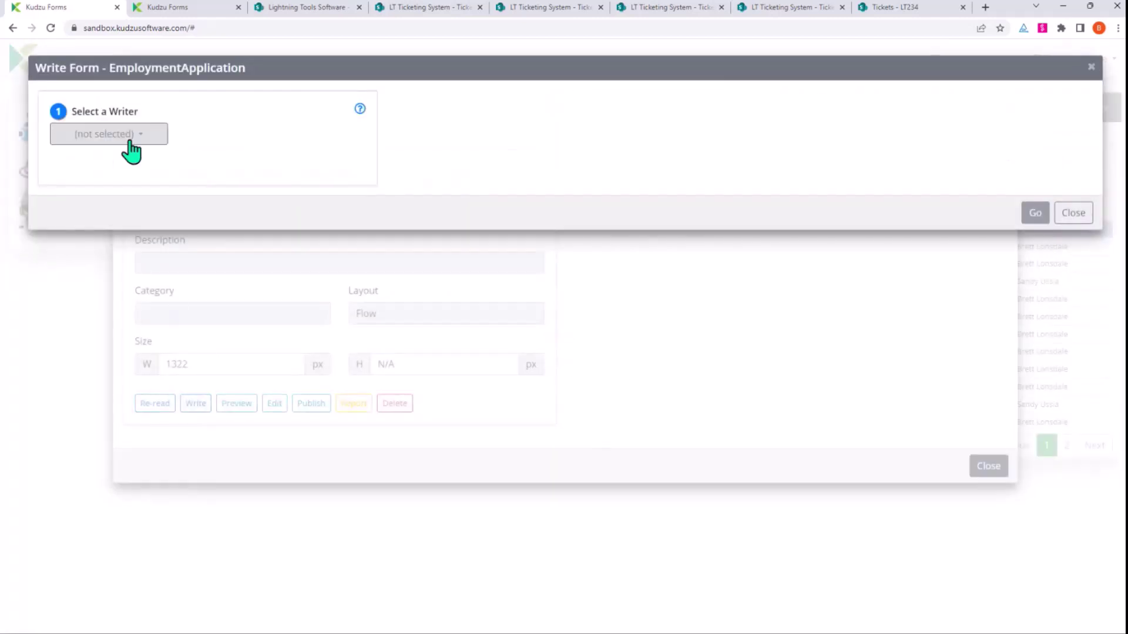
left_click(130, 140)
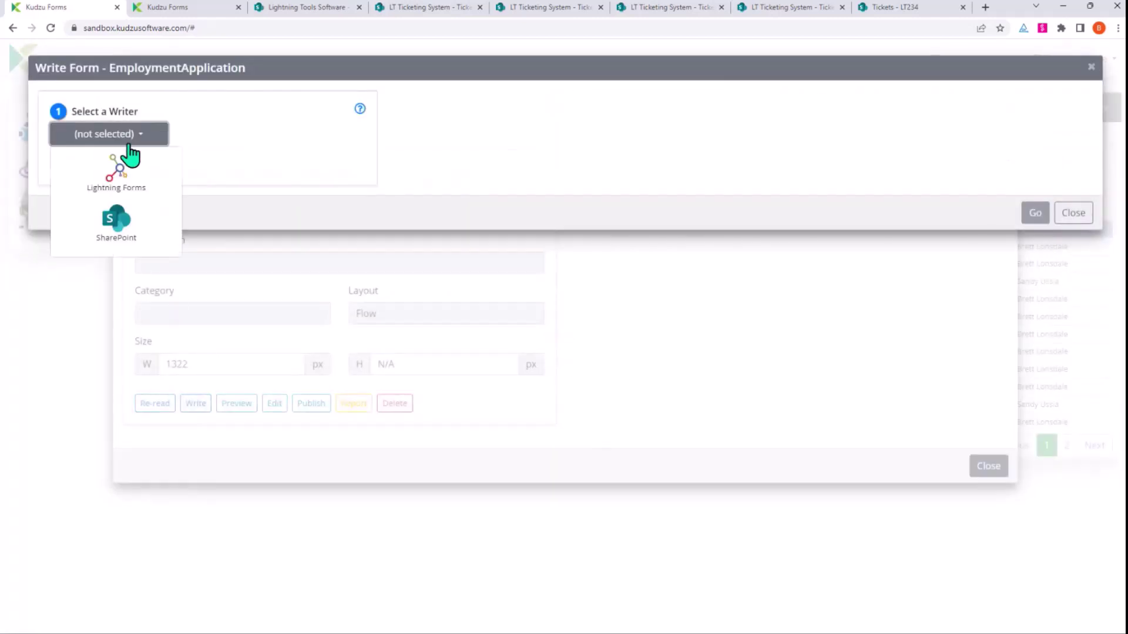
left_click(127, 189)
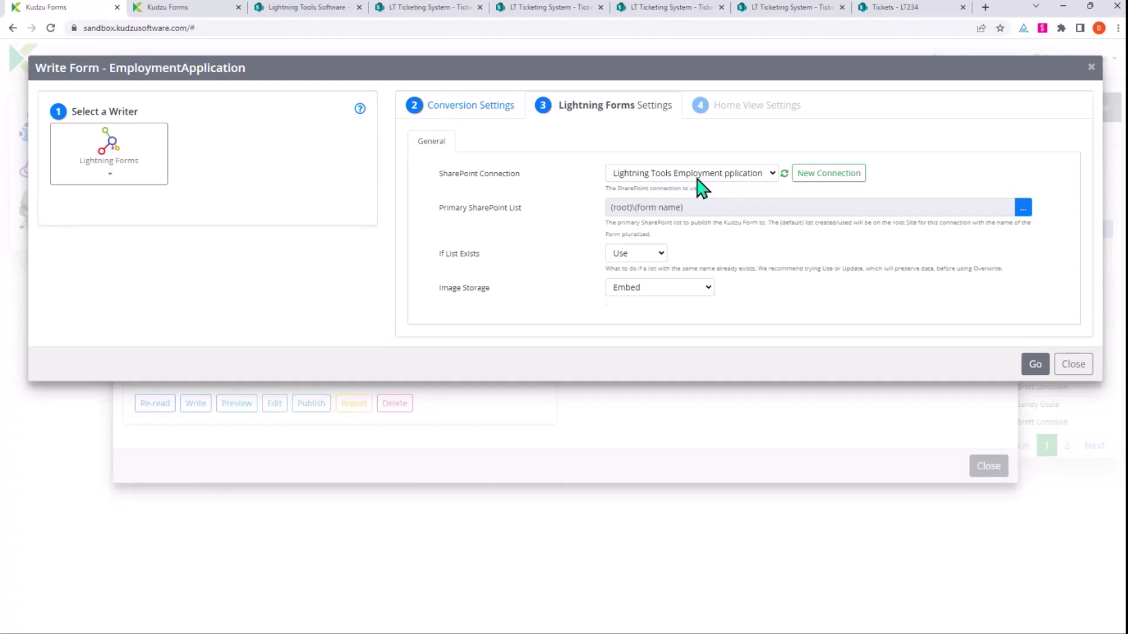
left_click(847, 188)
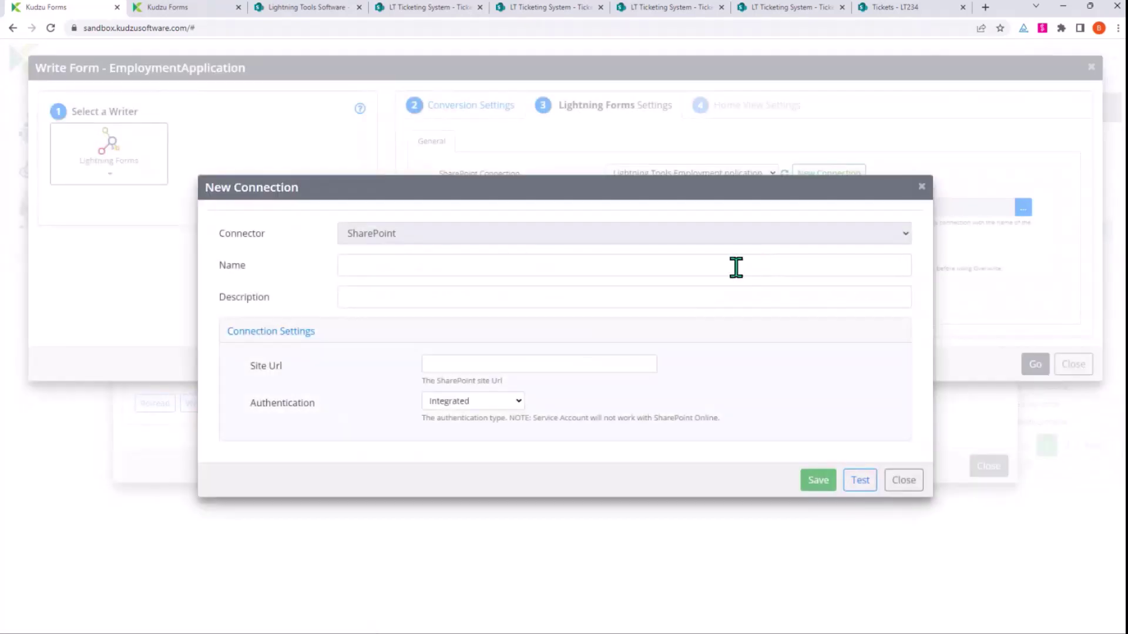
left_click(604, 365)
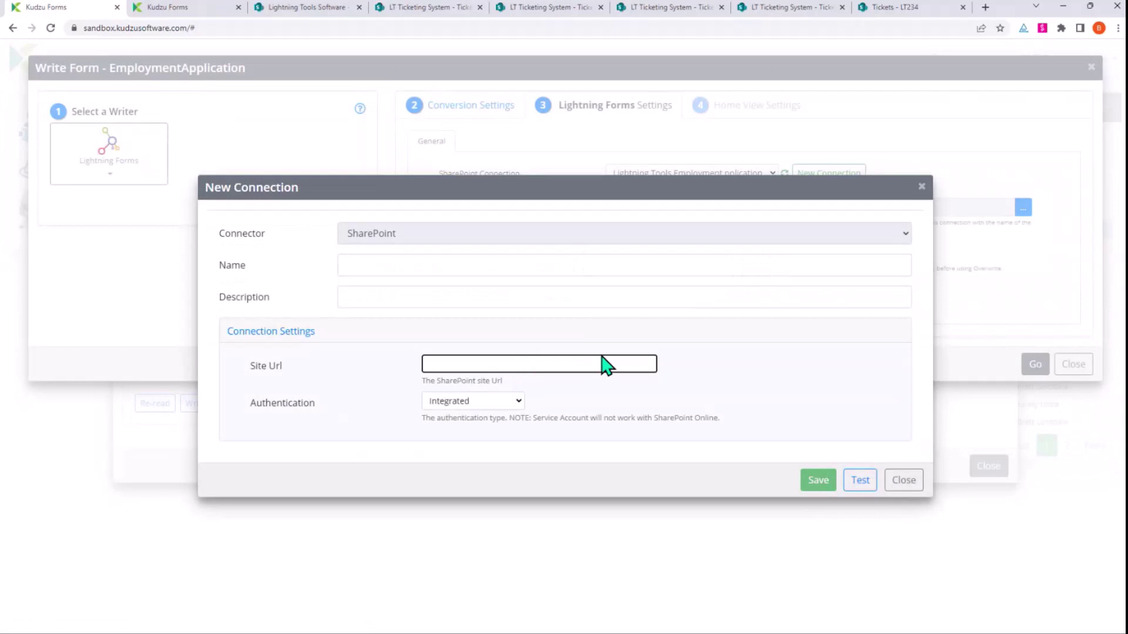
type("https://lightningtoolsproductdemo.sharepoint.com/sites/LTTicketingSystem")
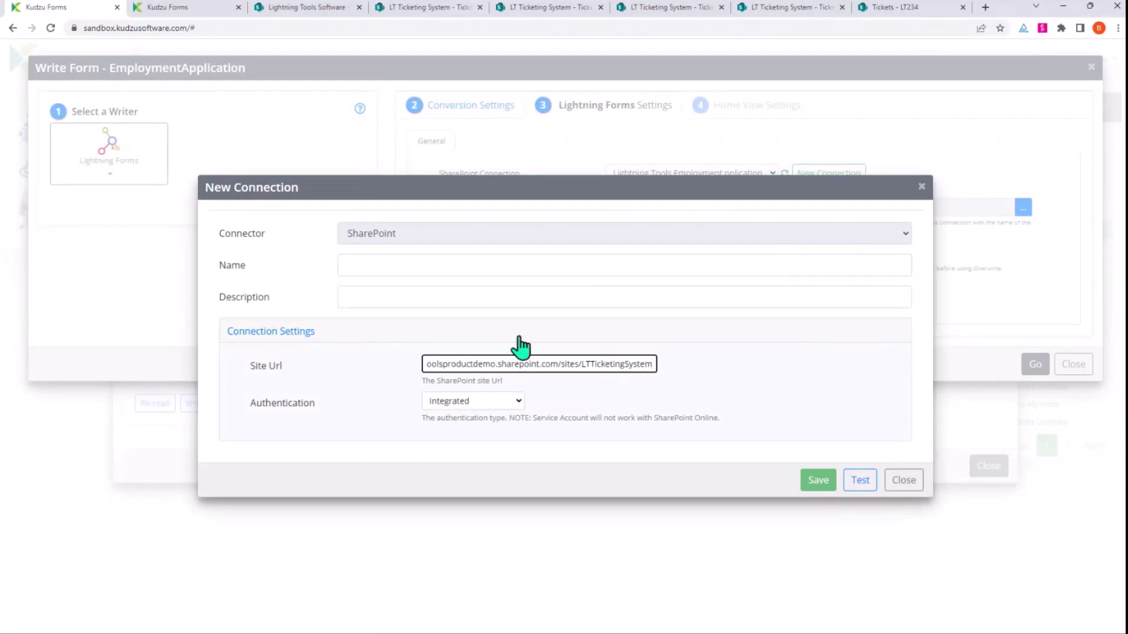
left_click(367, 268)
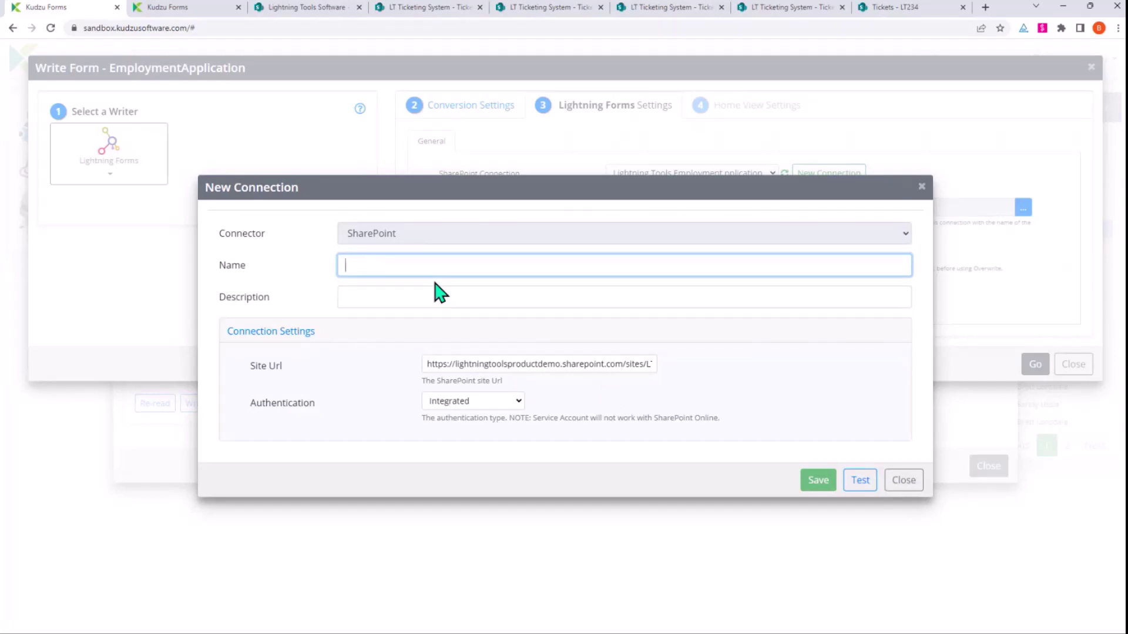
type("LT Ticketing System")
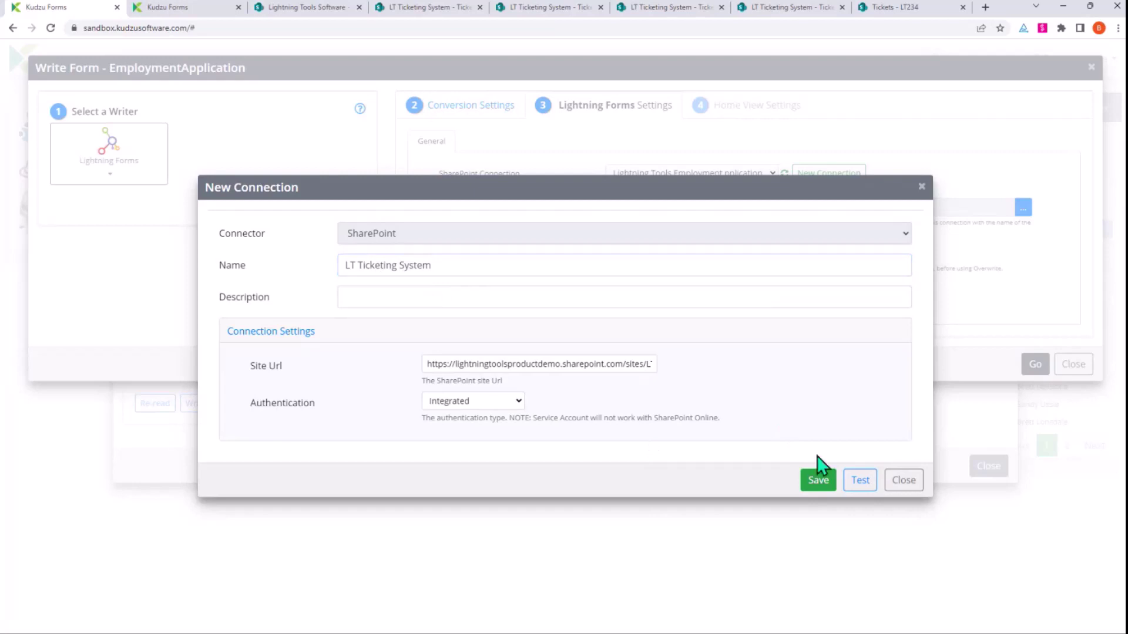
- Test and save the new SharePoint connection, and run the write operation for the form with it
left_click(858, 482)
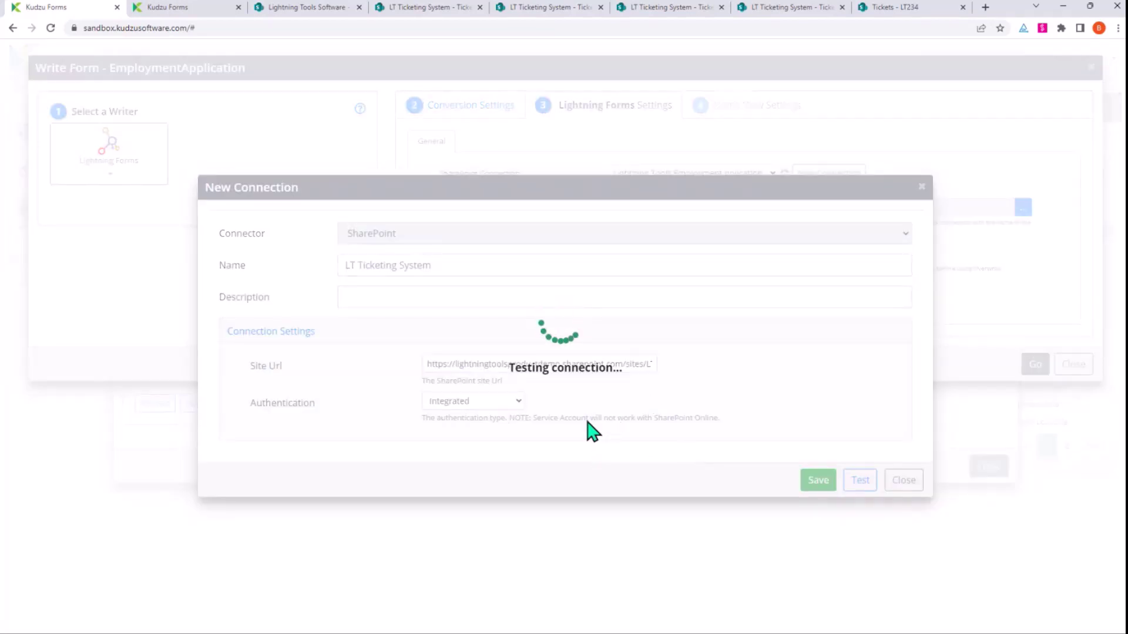
left_click(767, 366)
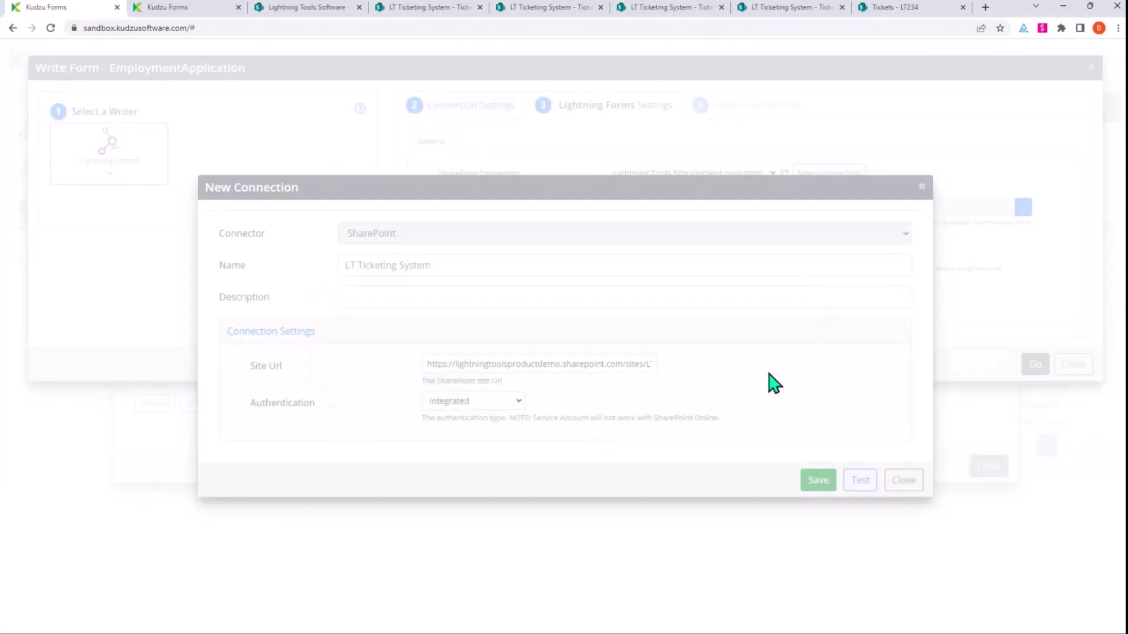
left_click(816, 481)
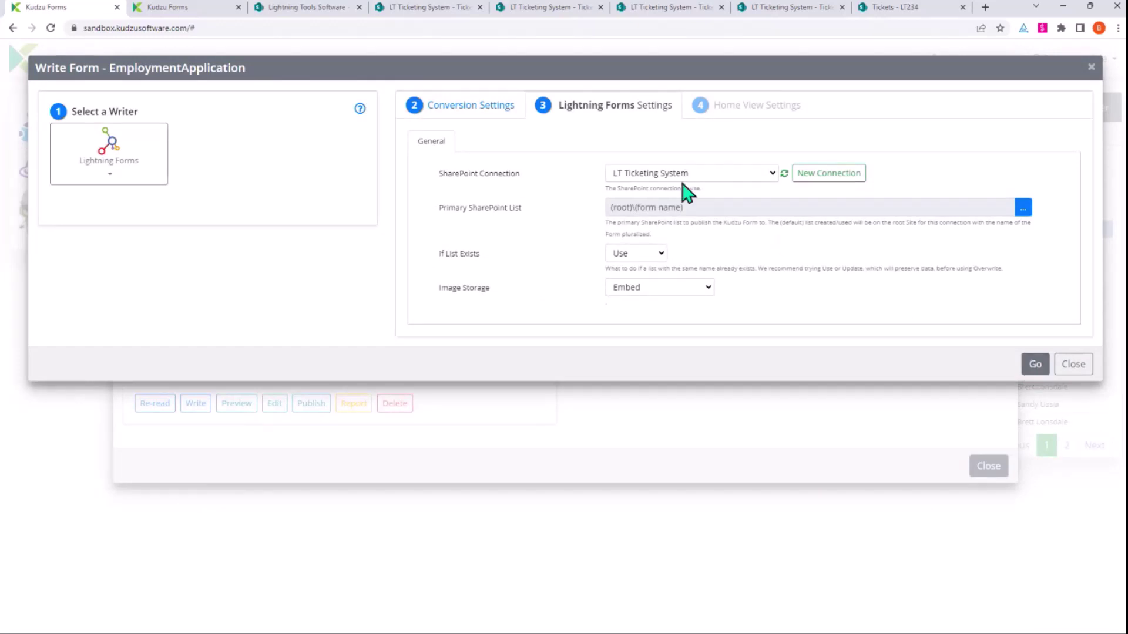
left_click(1033, 365)
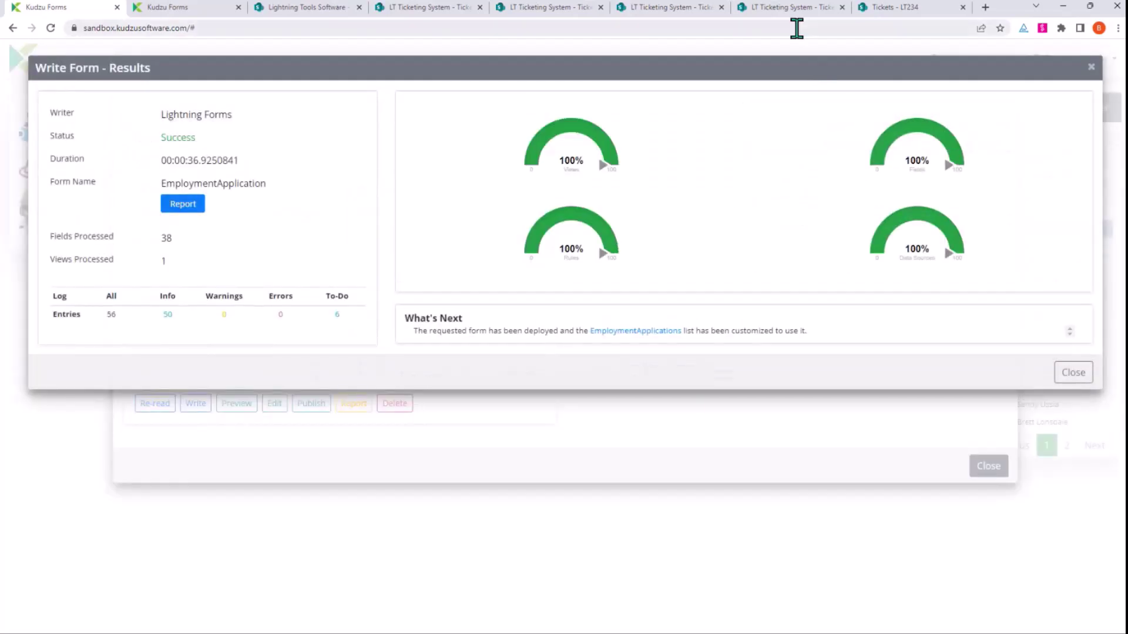
- Switch to the LT Ticketing System SharePoint site, open EmploymentApplications from the site contents, and open its NewForm.aspx for customizing in Lightning Forms
left_click(780, 12)
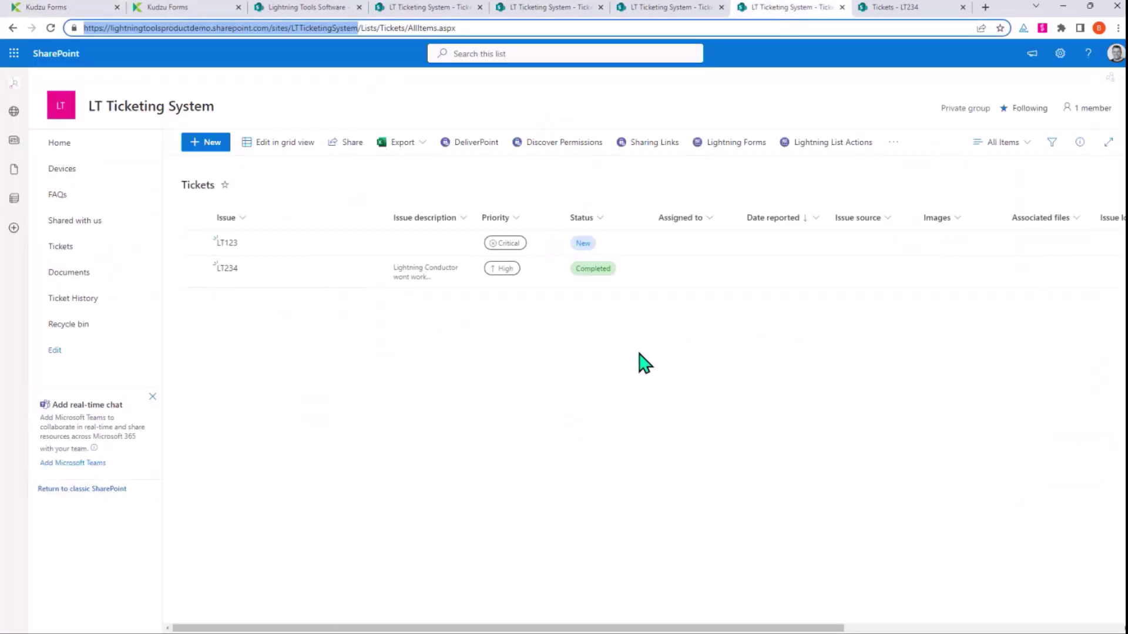
left_click(61, 145)
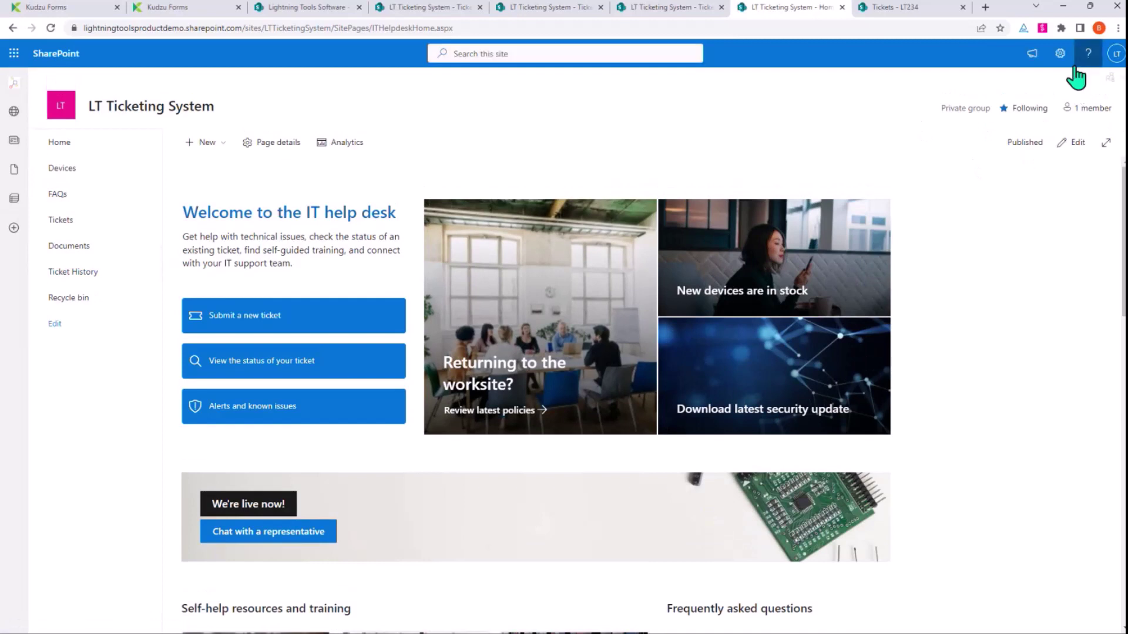
left_click(1060, 54)
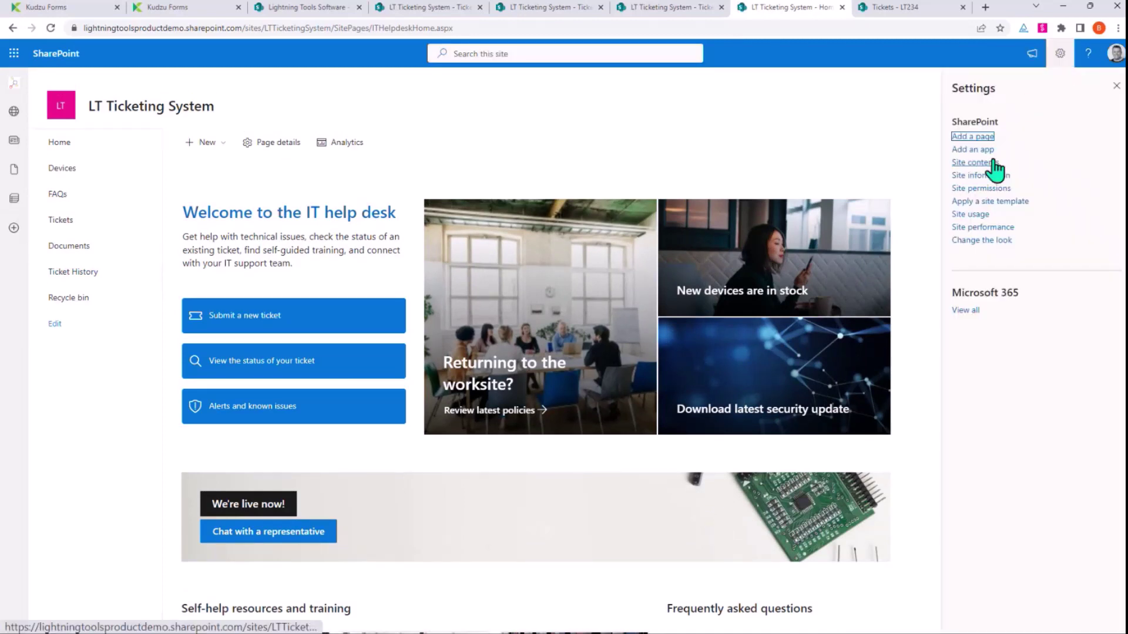
left_click(964, 164)
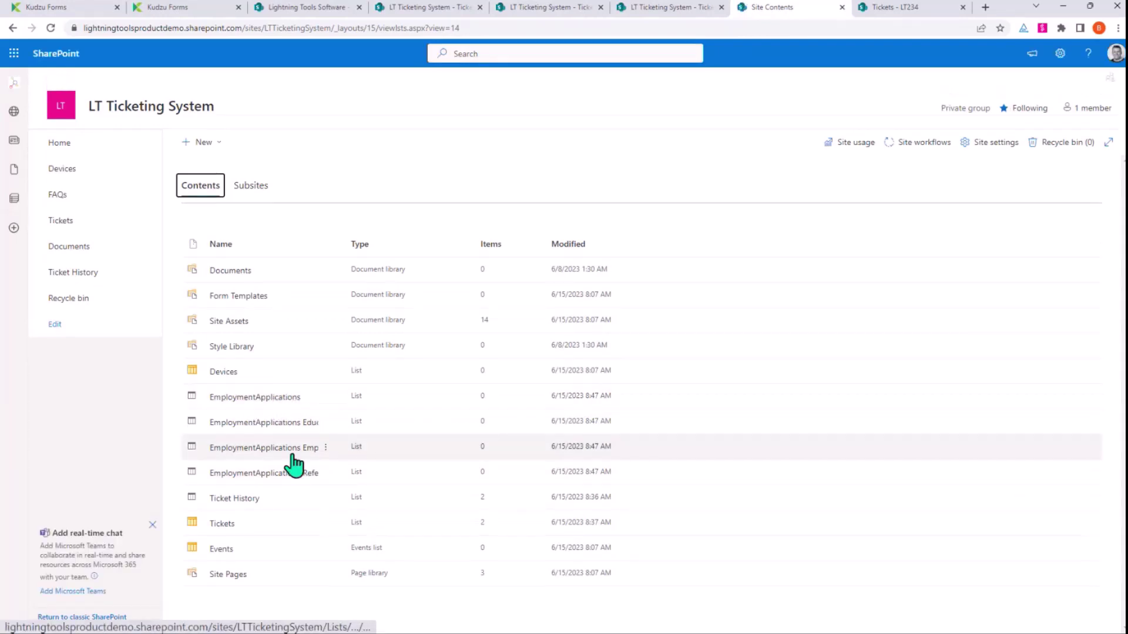
left_click(246, 397)
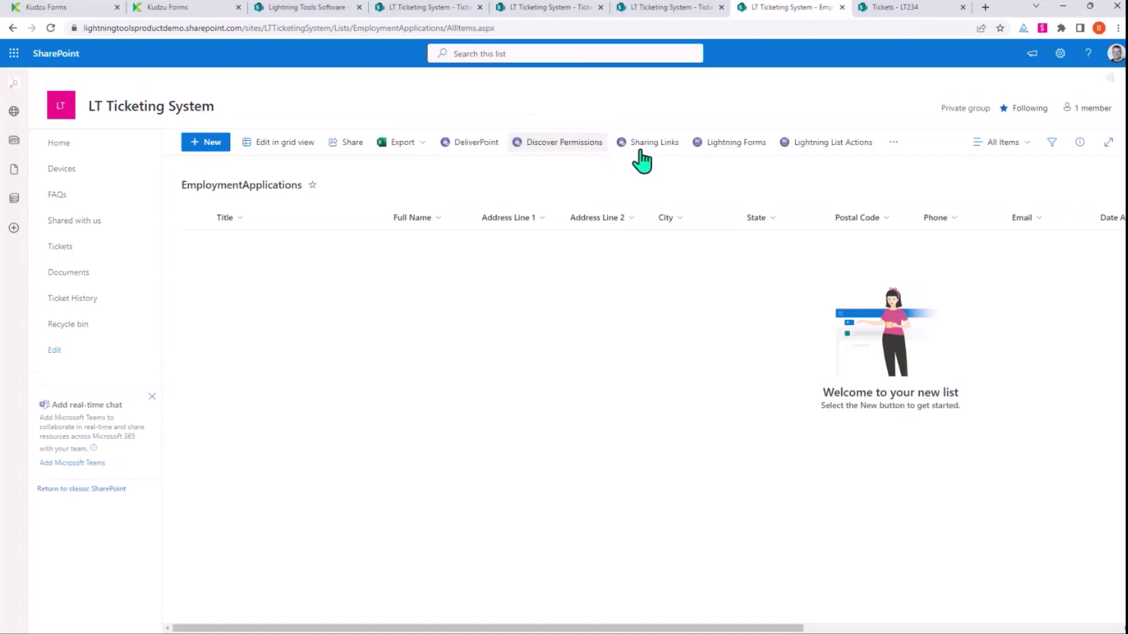
left_click(747, 150)
left_click(653, 320)
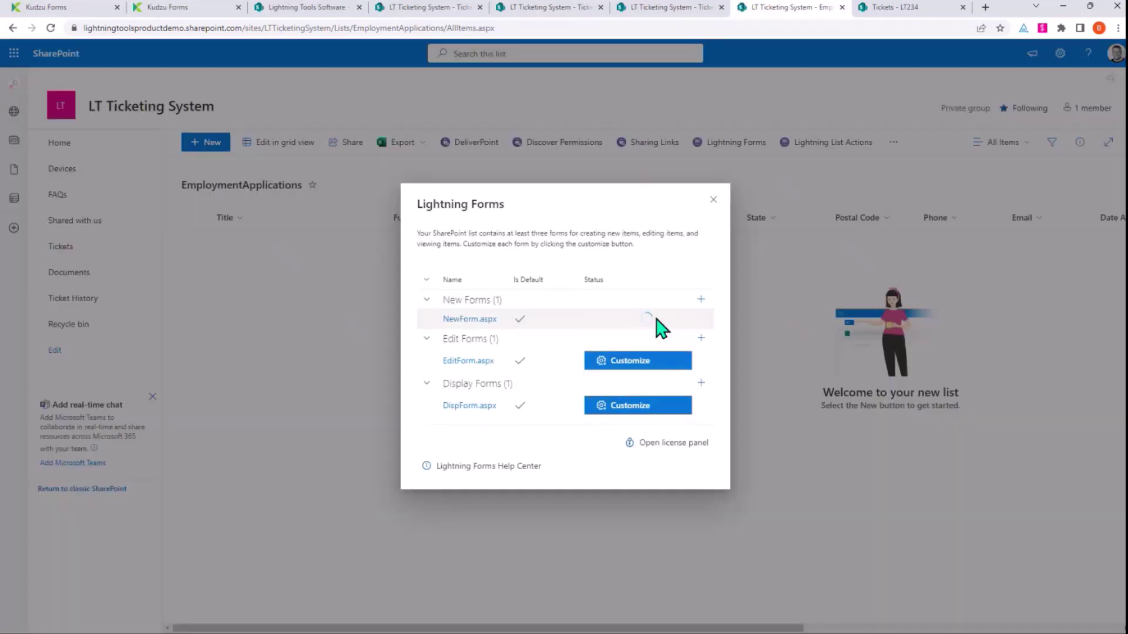
- Examine the converted new-item form's header, applicant fields, and Education, References and Previous Employment sections in the designer
scroll(808, 329, "down", 5)
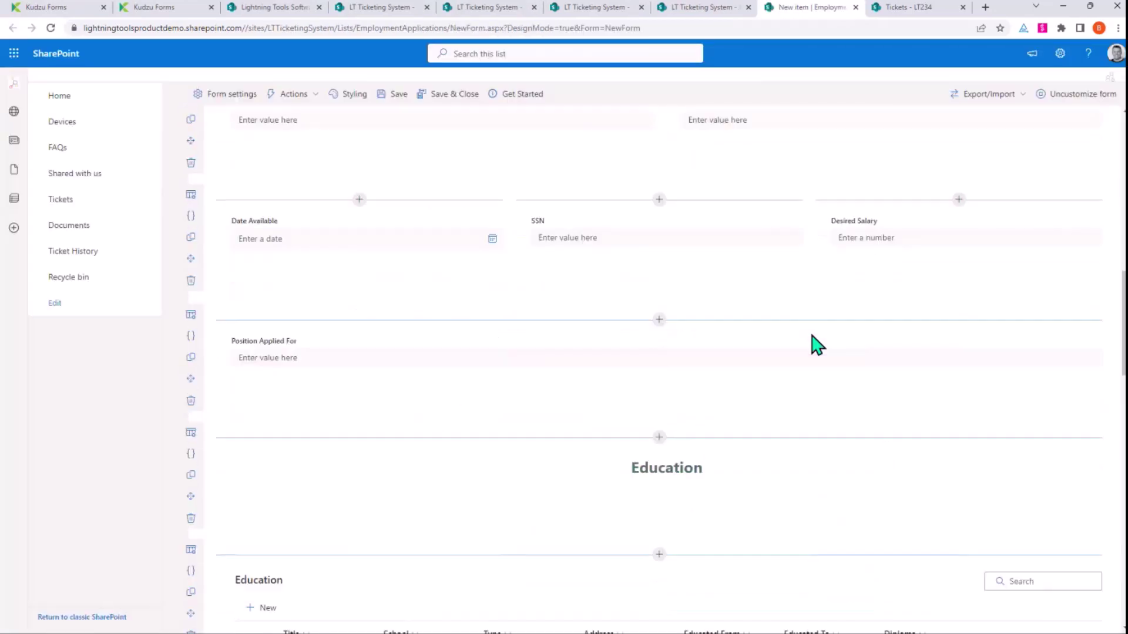
scroll(811, 355, "down", 3)
scroll(807, 355, "up", 15)
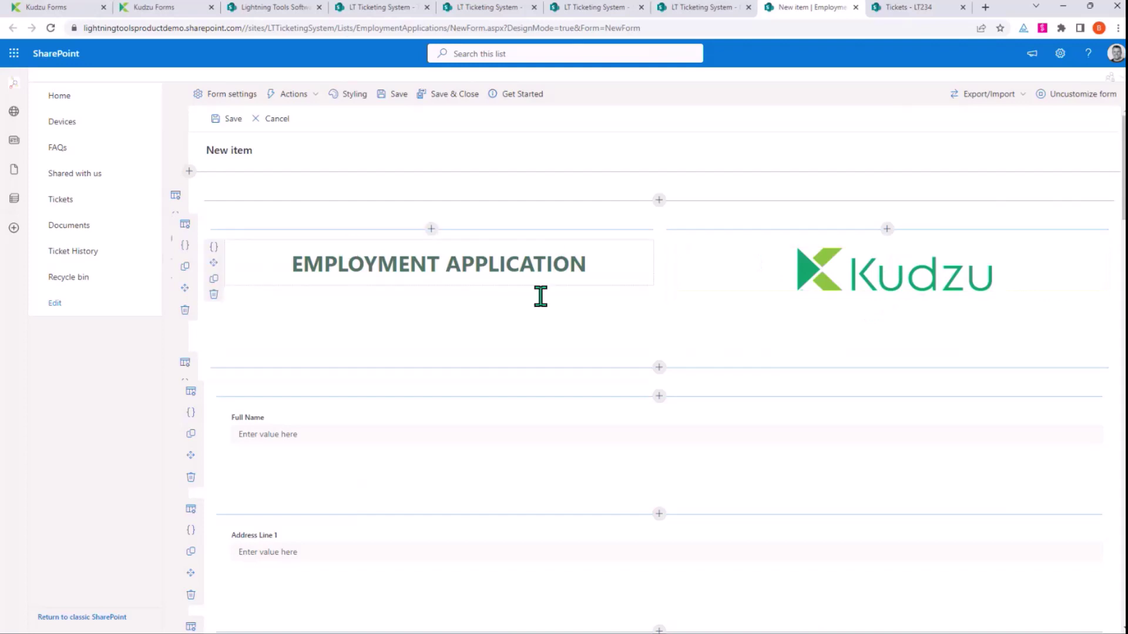
scroll(566, 355, "down", 2)
scroll(567, 355, "down", 8)
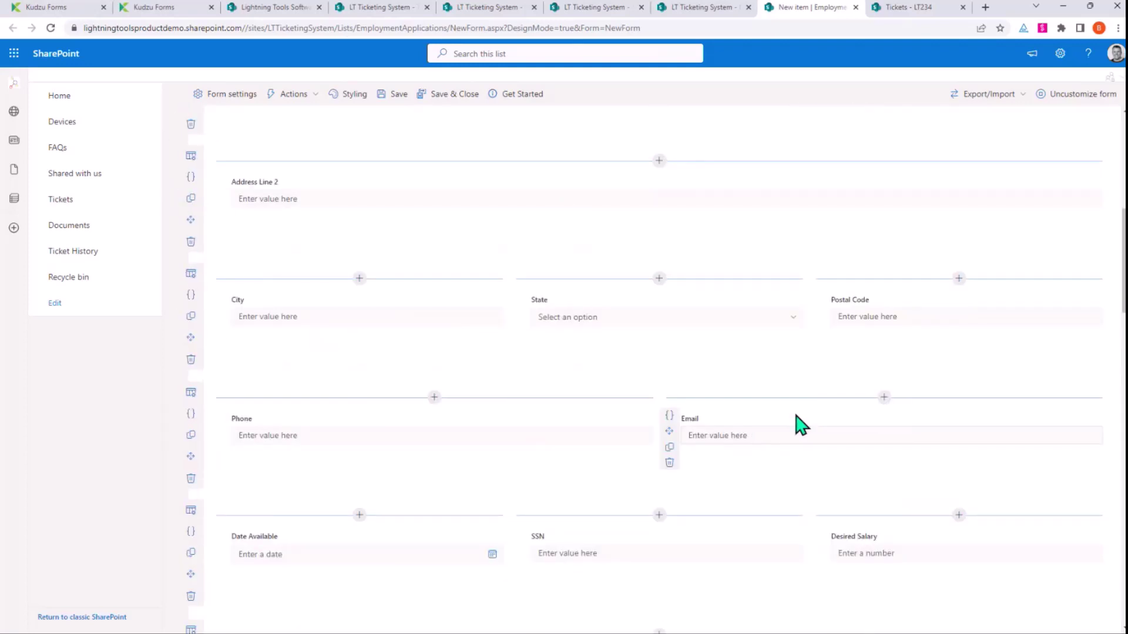
scroll(793, 412, "down", 1)
scroll(791, 399, "down", 12)
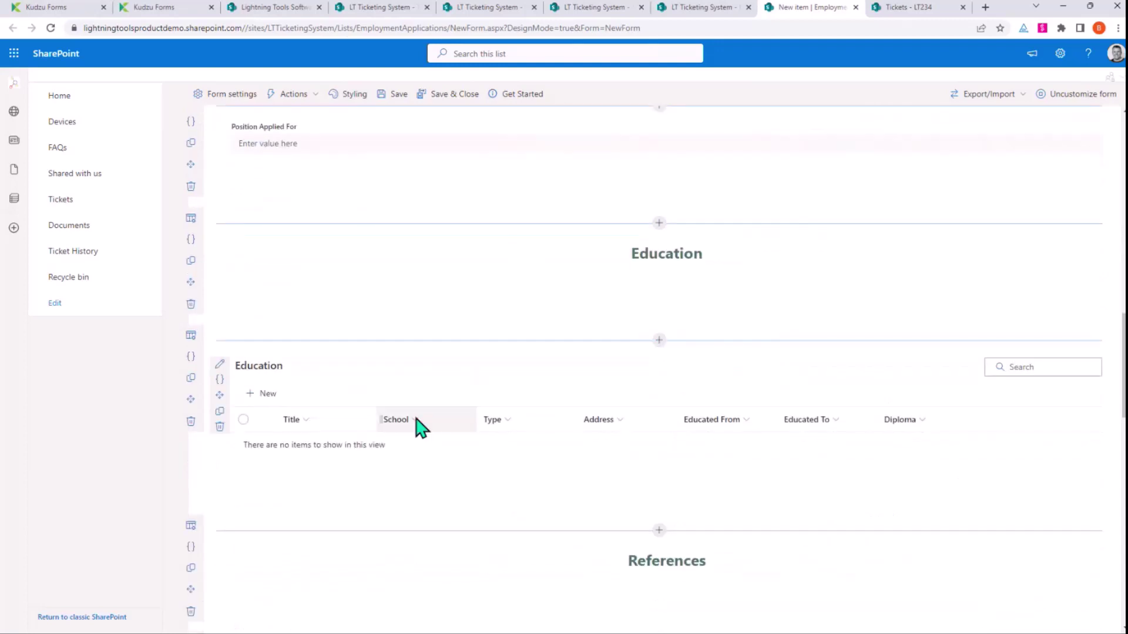
scroll(521, 418, "down", 7)
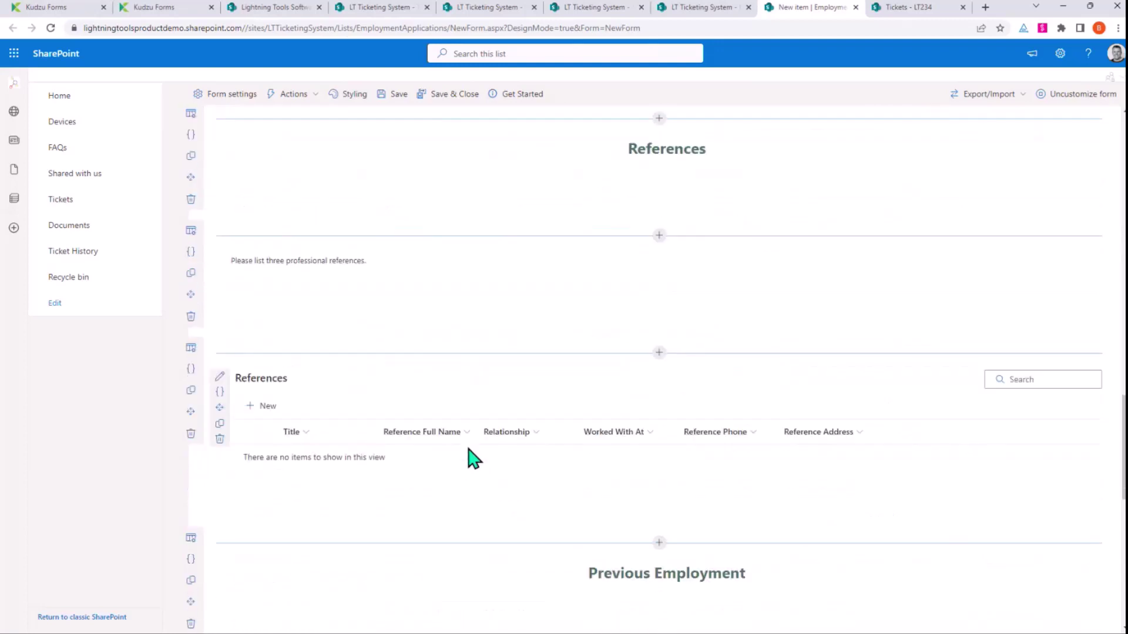
scroll(511, 337, "down", 3)
scroll(640, 441, "down", 4)
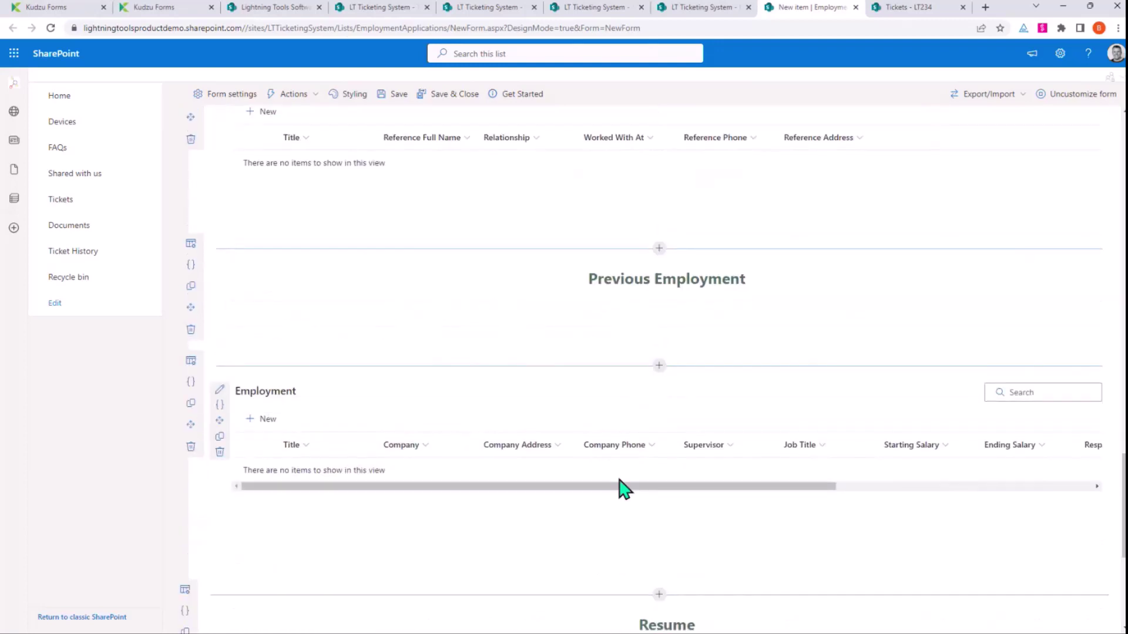
scroll(676, 328, "up", 15)
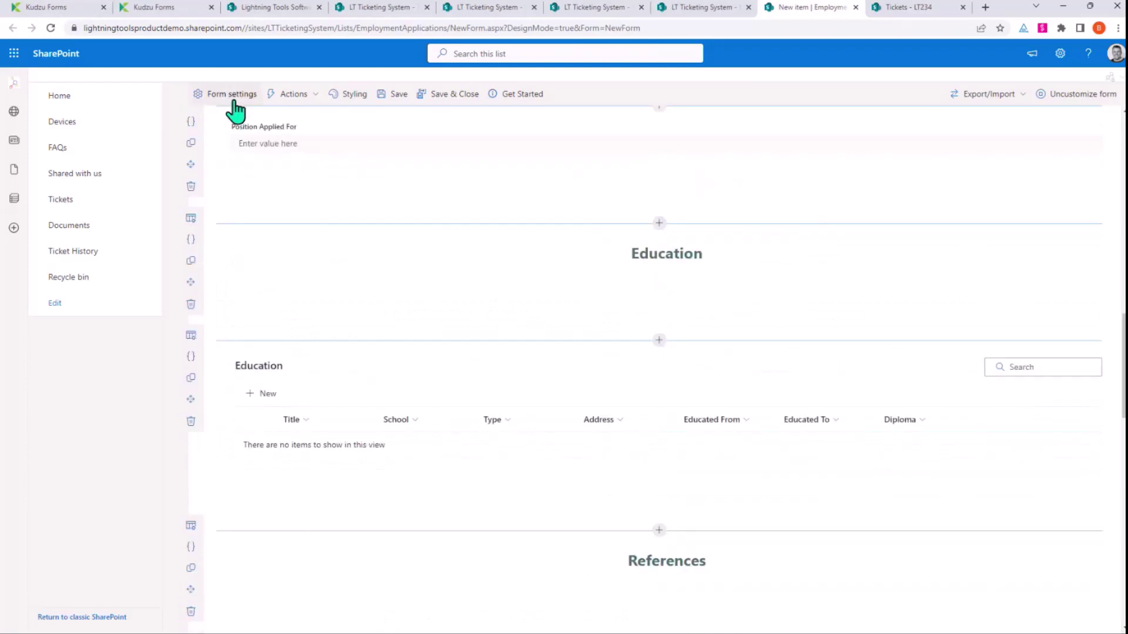
- Set the form's right-side panel size to Large, and save and close the customized new-item form
left_click(984, 212)
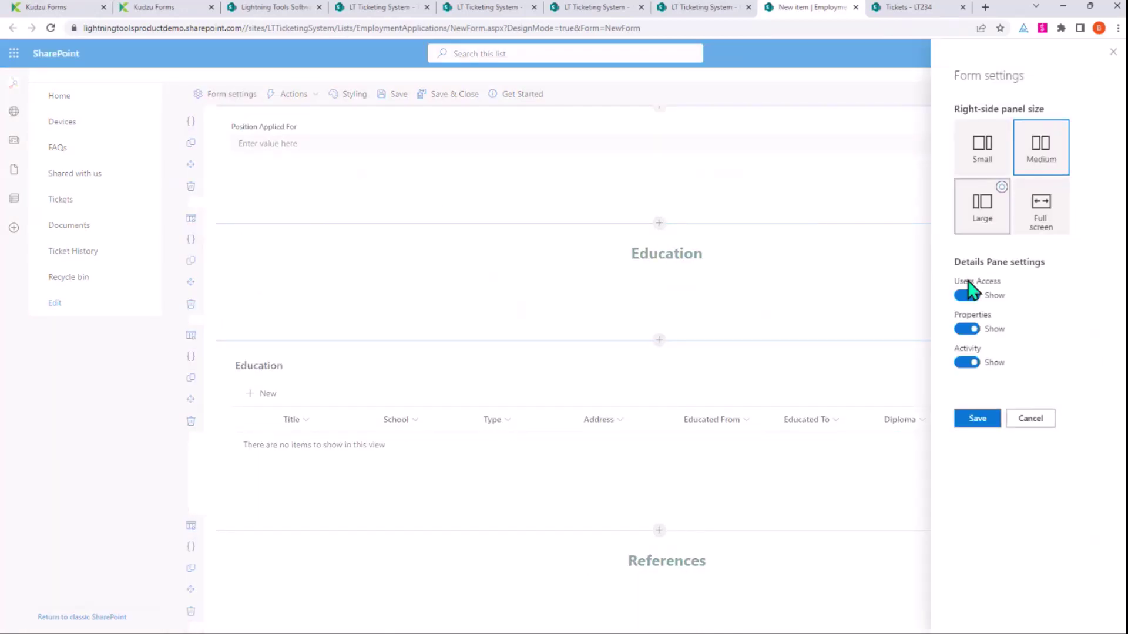
left_click(977, 419)
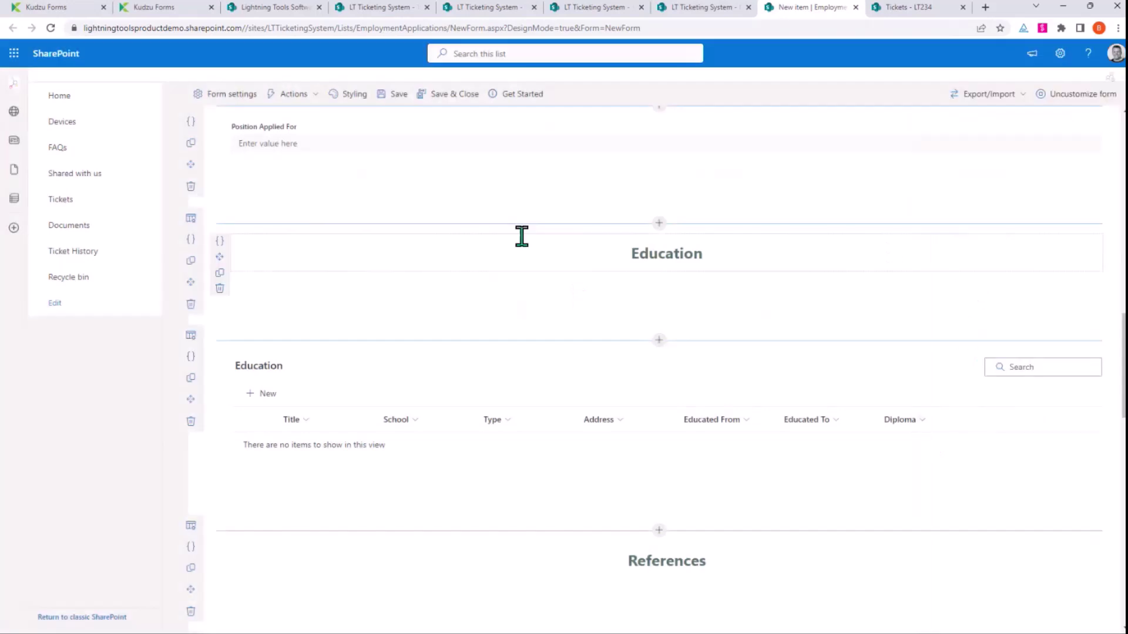
scroll(577, 244, "up", 12)
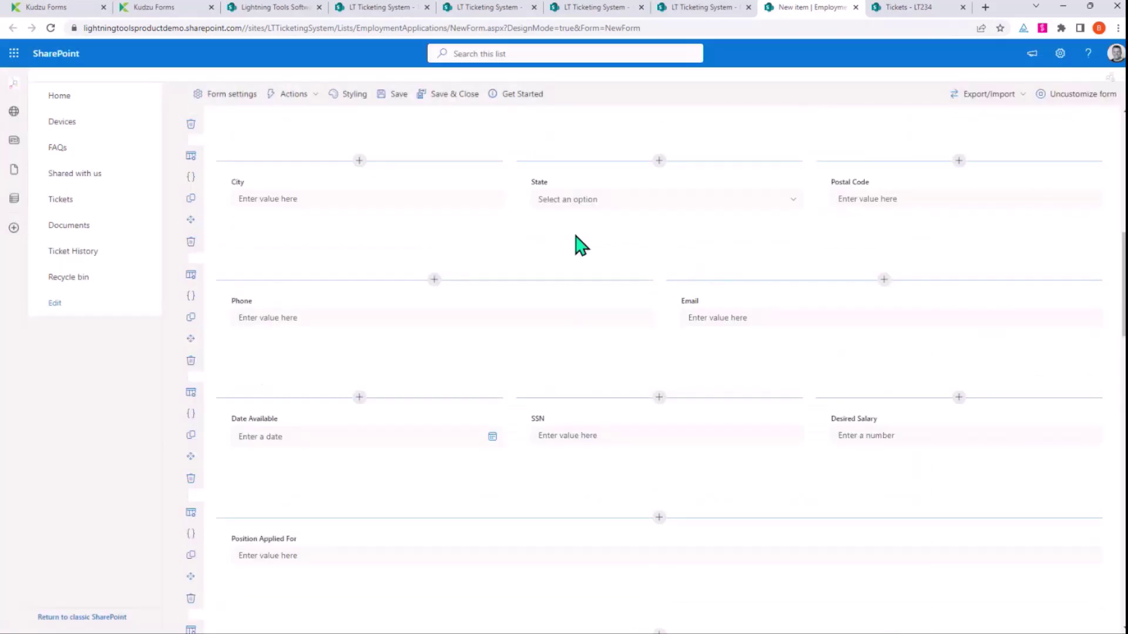
scroll(581, 235, "up", 4)
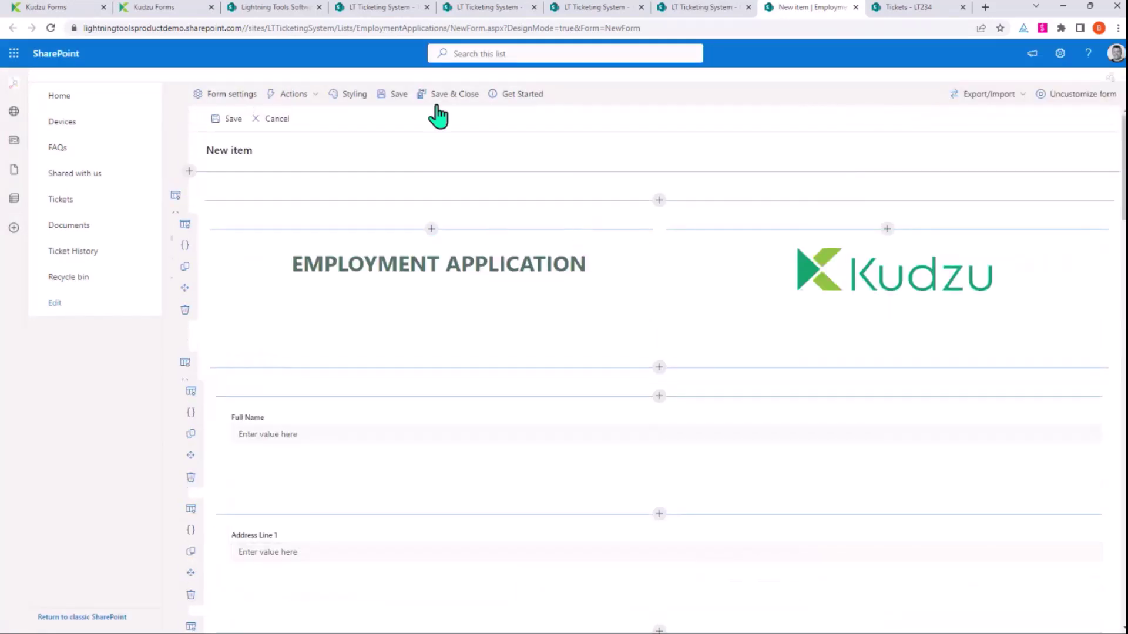
left_click(456, 101)
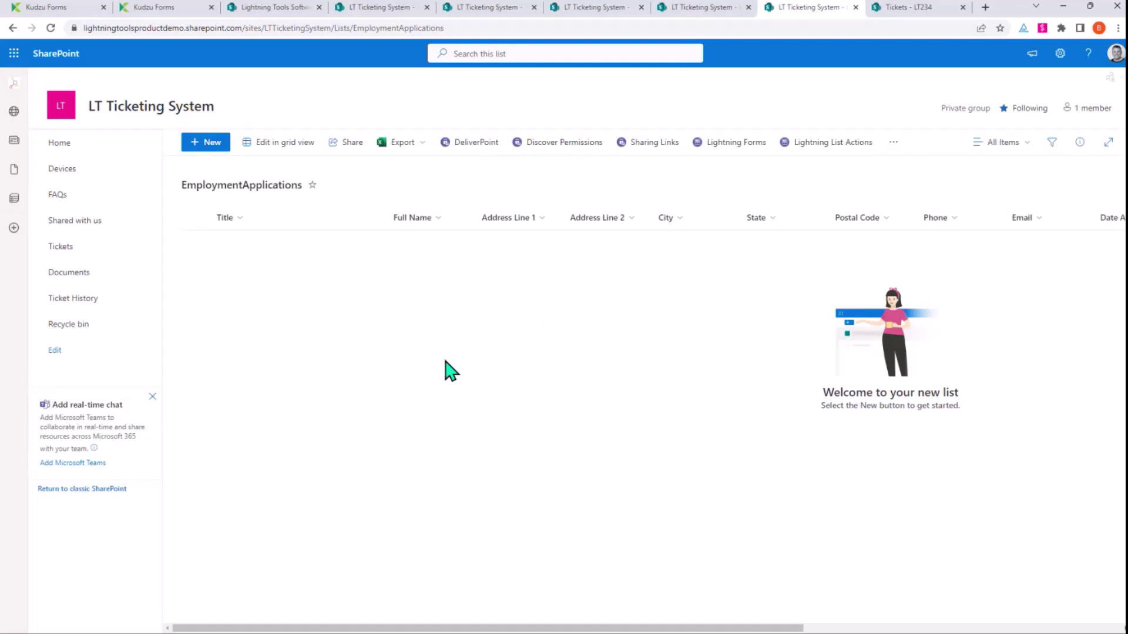
- Reload the EmploymentApplications list, open a new item, and examine its applicant fields and Education, References and Previous Employment sections
key("F5")
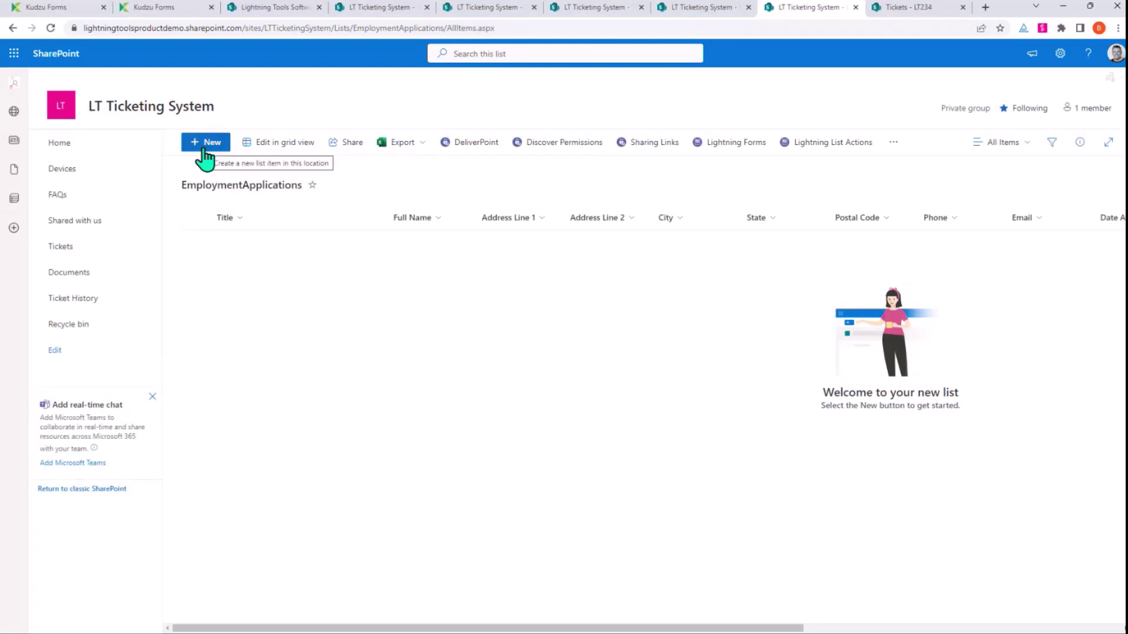
left_click(204, 154)
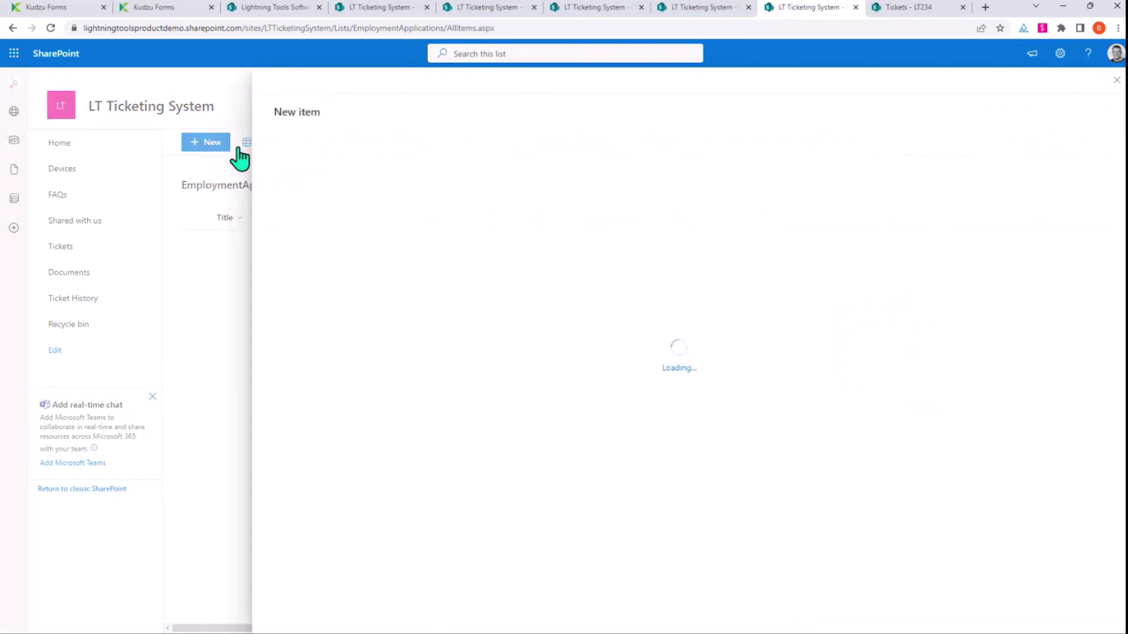
left_click(706, 257)
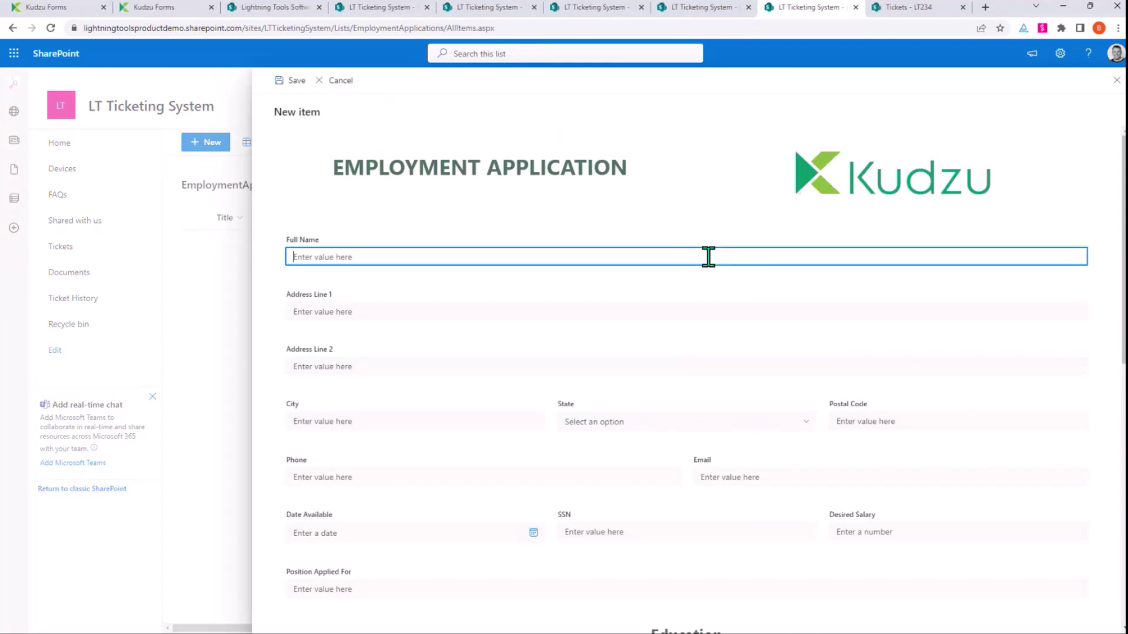
scroll(501, 360, "down", 7)
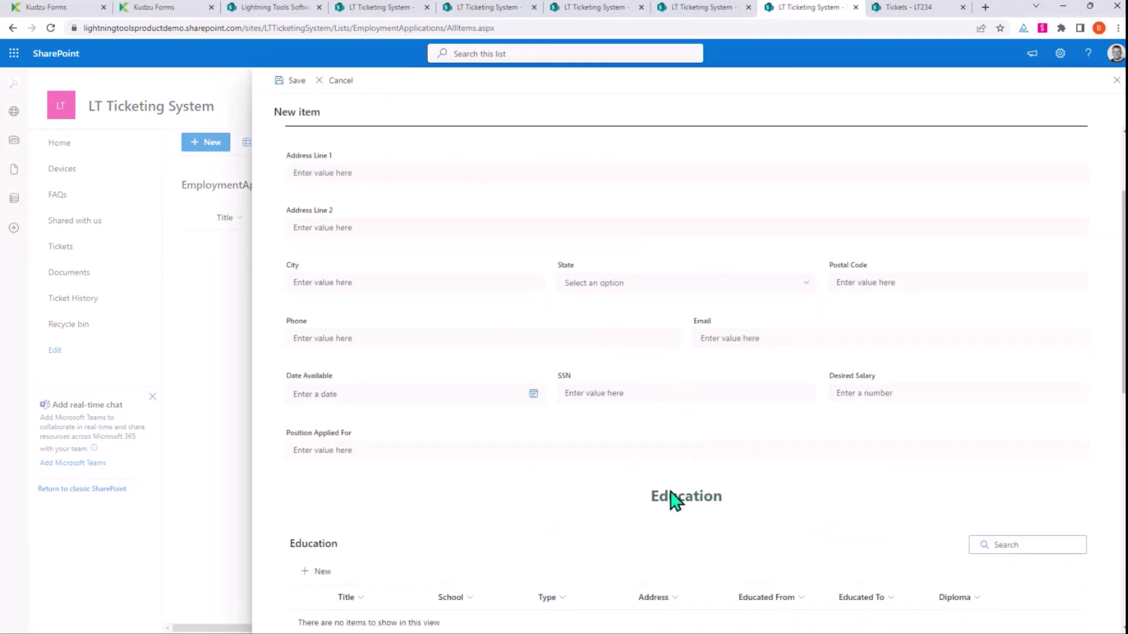
scroll(752, 480, "down", 2)
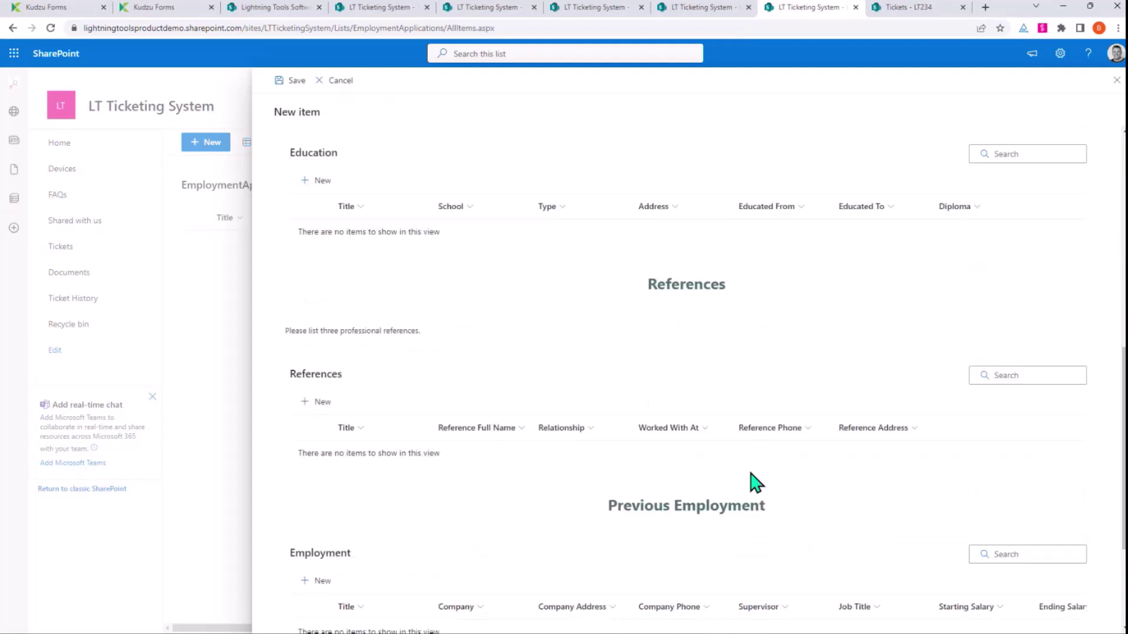
scroll(753, 480, "up", 2)
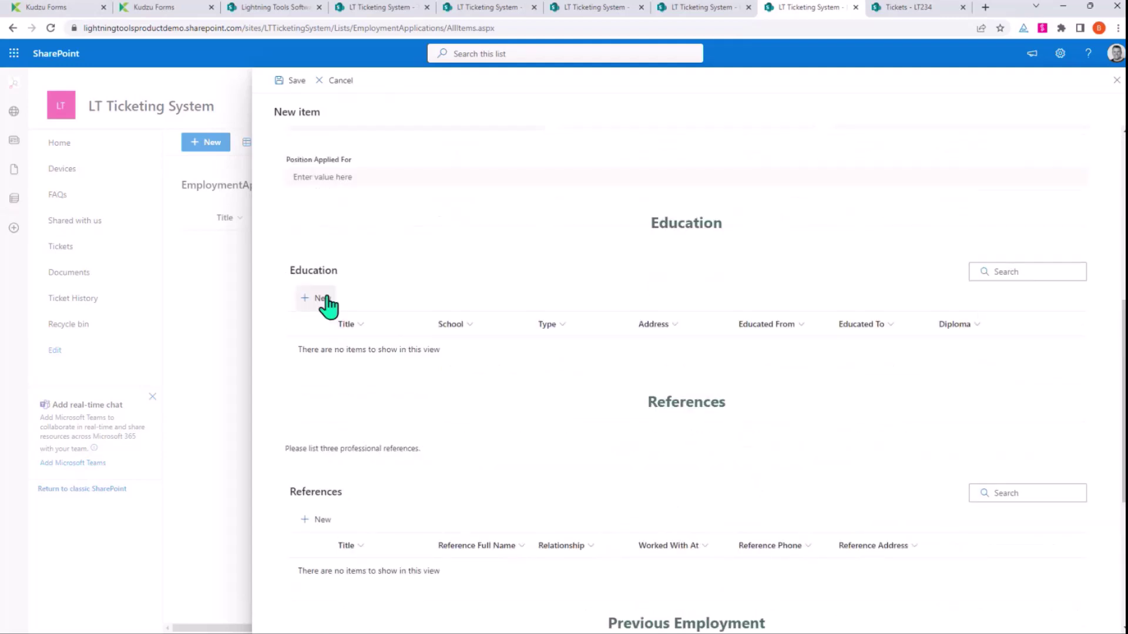
- View the new-entry form of the Education section, and close it and the employment application without saving
left_click(322, 298)
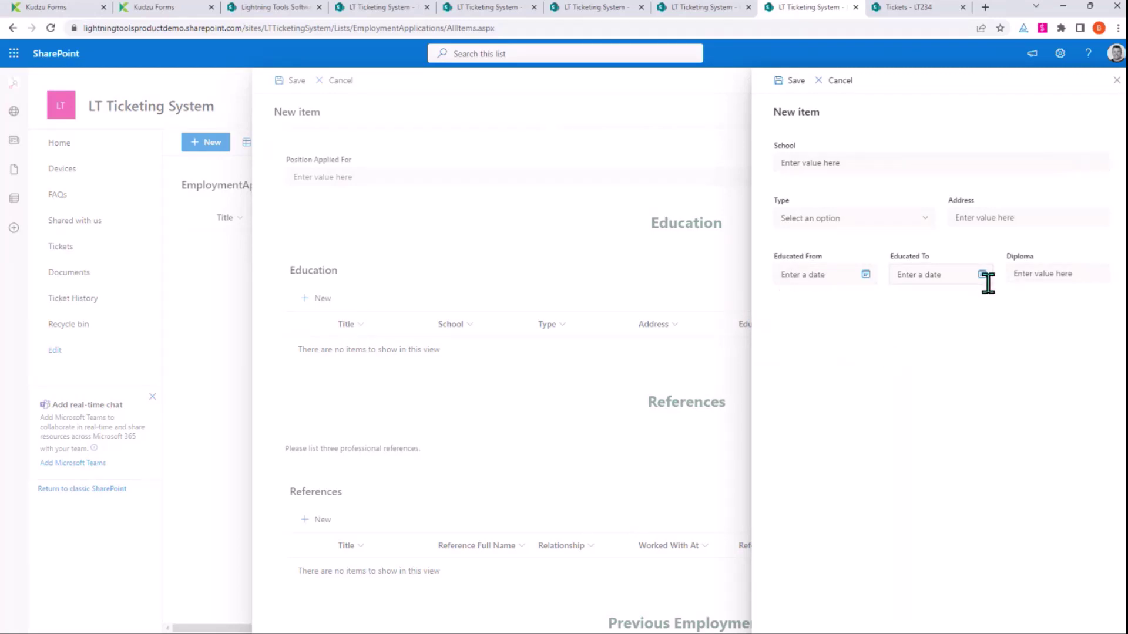
left_click(1117, 80)
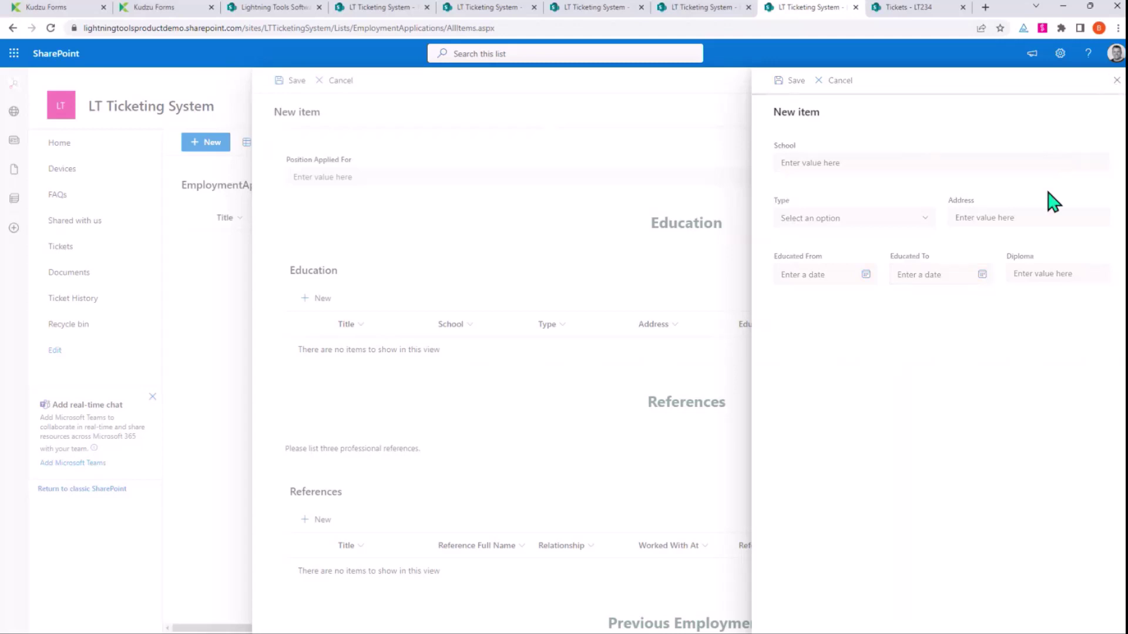
scroll(967, 244, "up", 6)
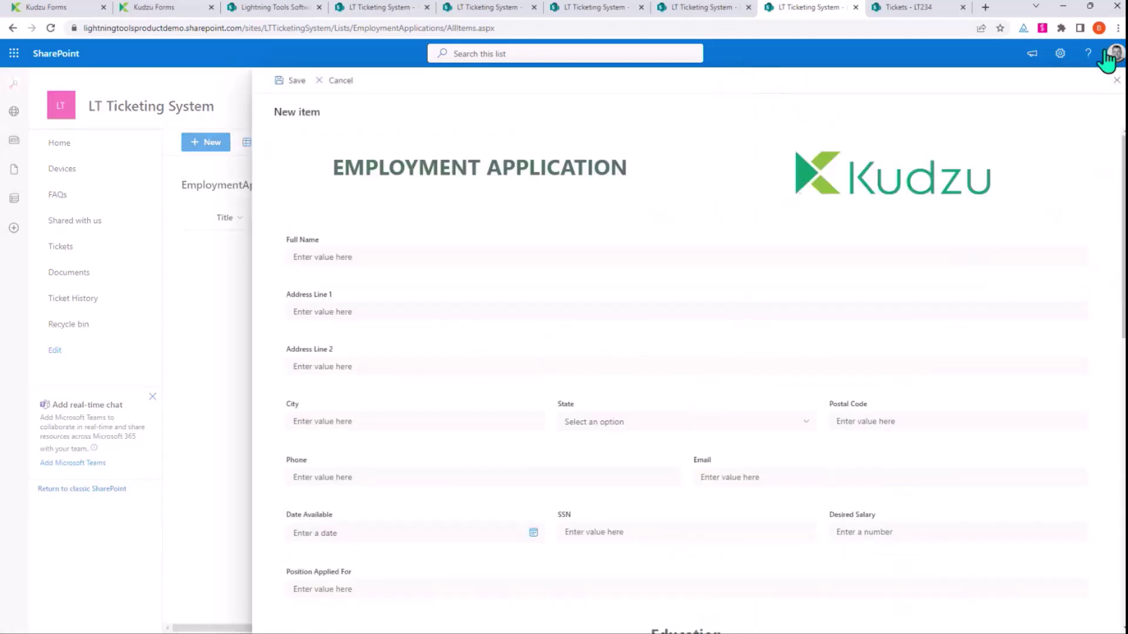
left_click(1116, 84)
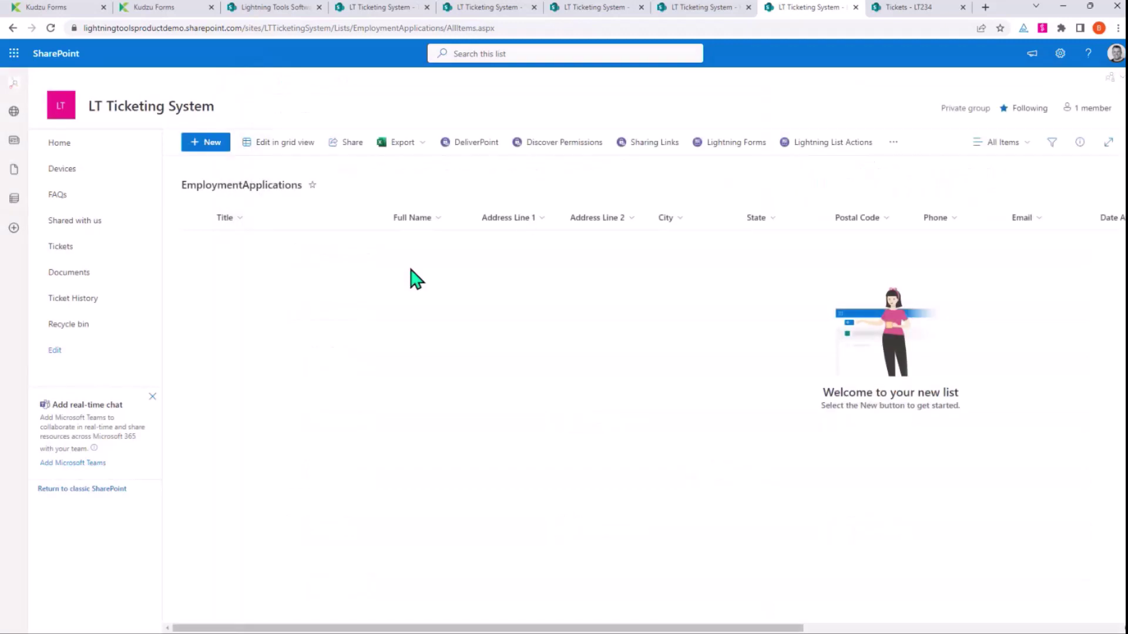
- Switch back to Kudzu Forms and close the write results and the EmploymentApplication form details
left_click(43, 7)
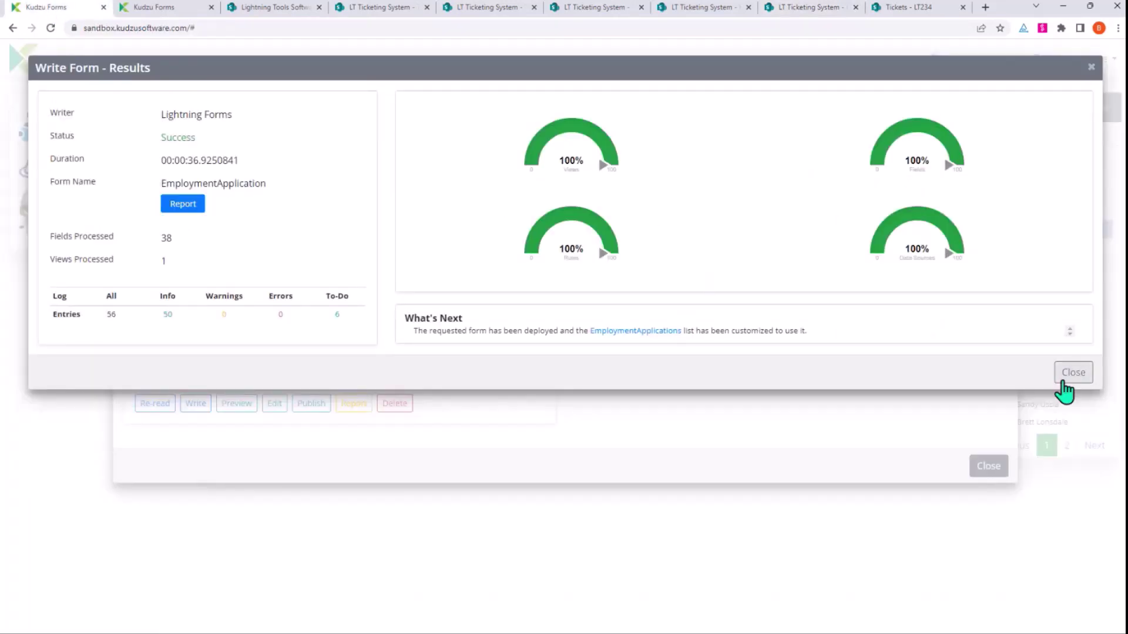
left_click(1071, 375)
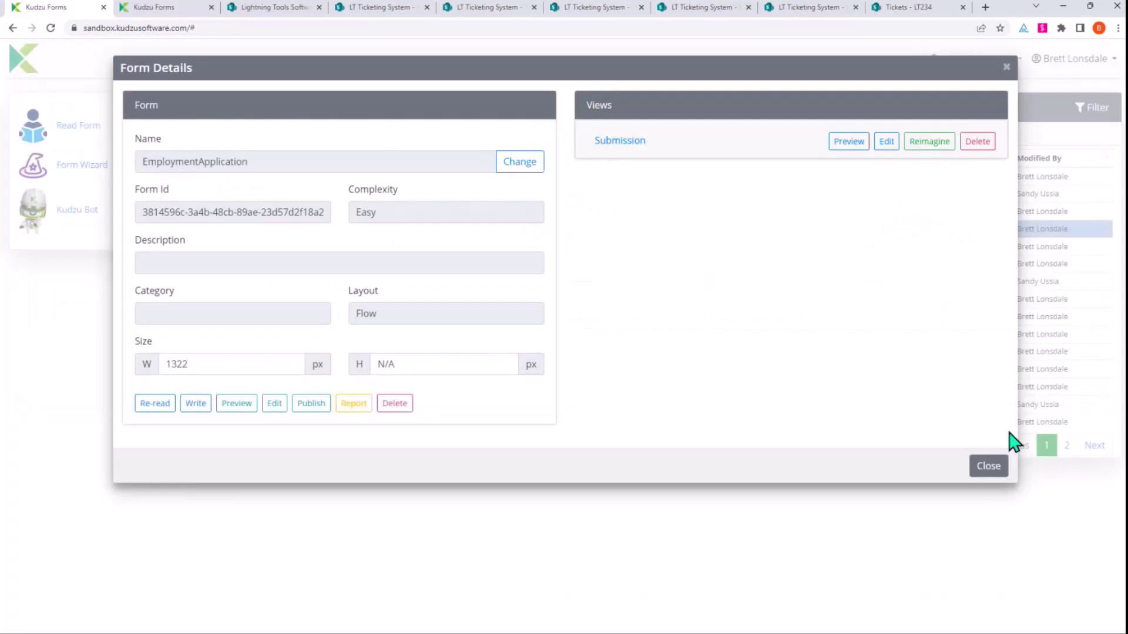
left_click(991, 474)
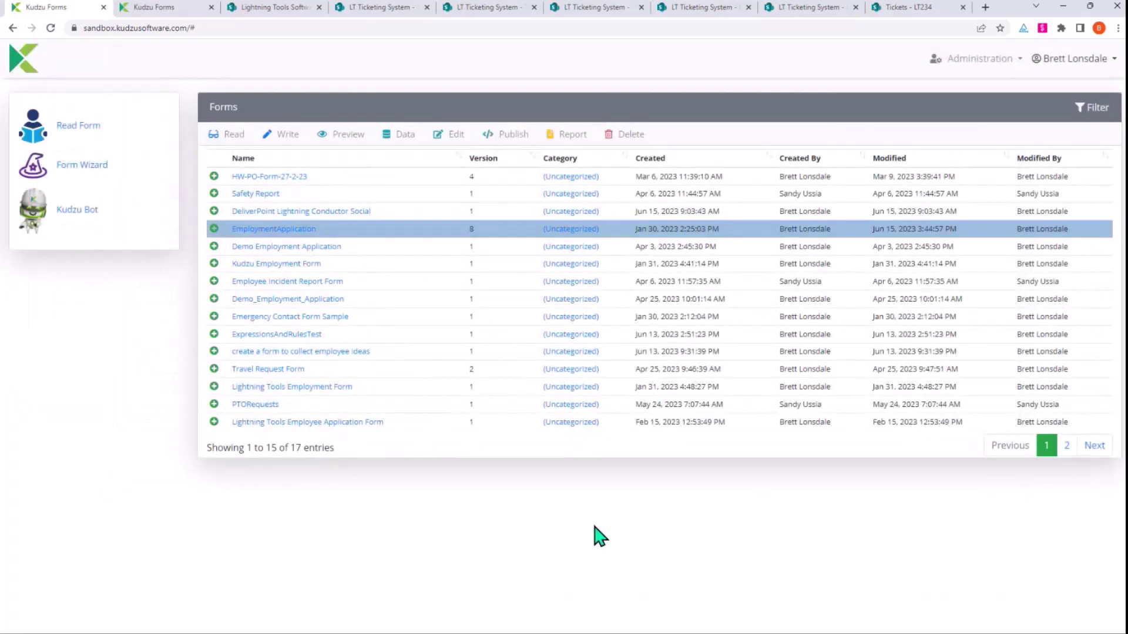
- Have Kudzu Bot generate a form from the description "create employee tea and coffee order form"
left_click(87, 232)
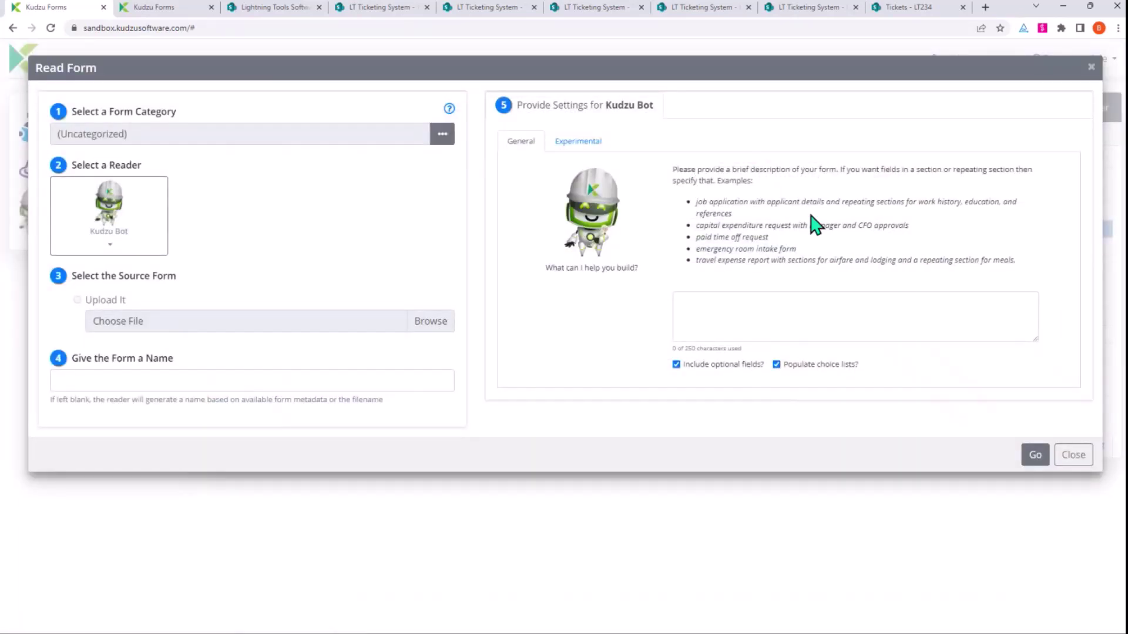
left_click(795, 322)
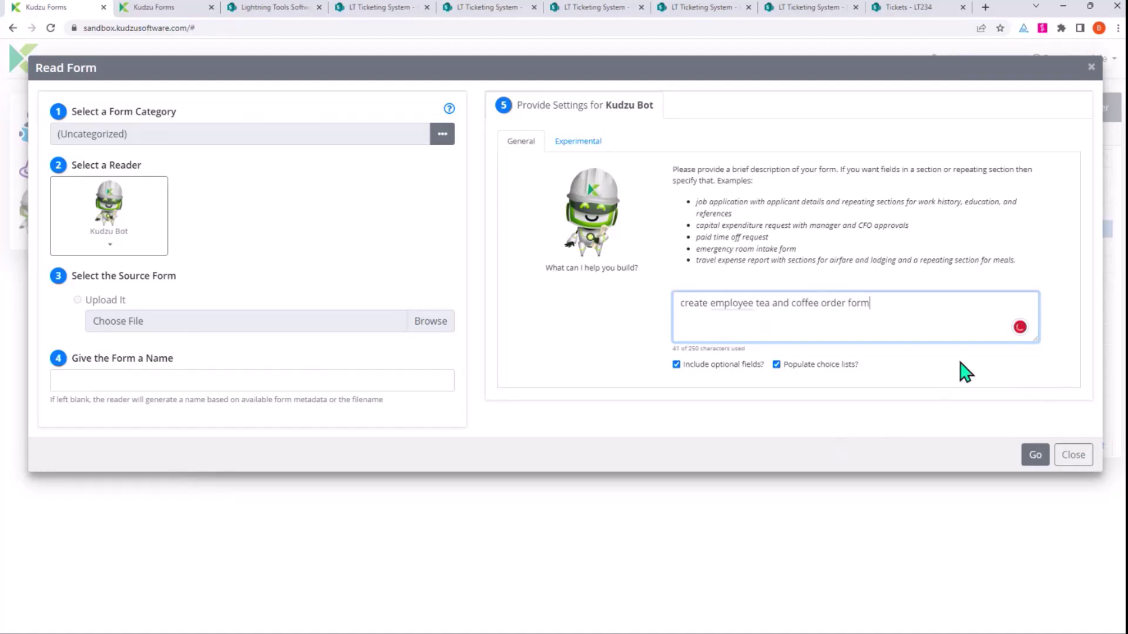
left_click(1033, 461)
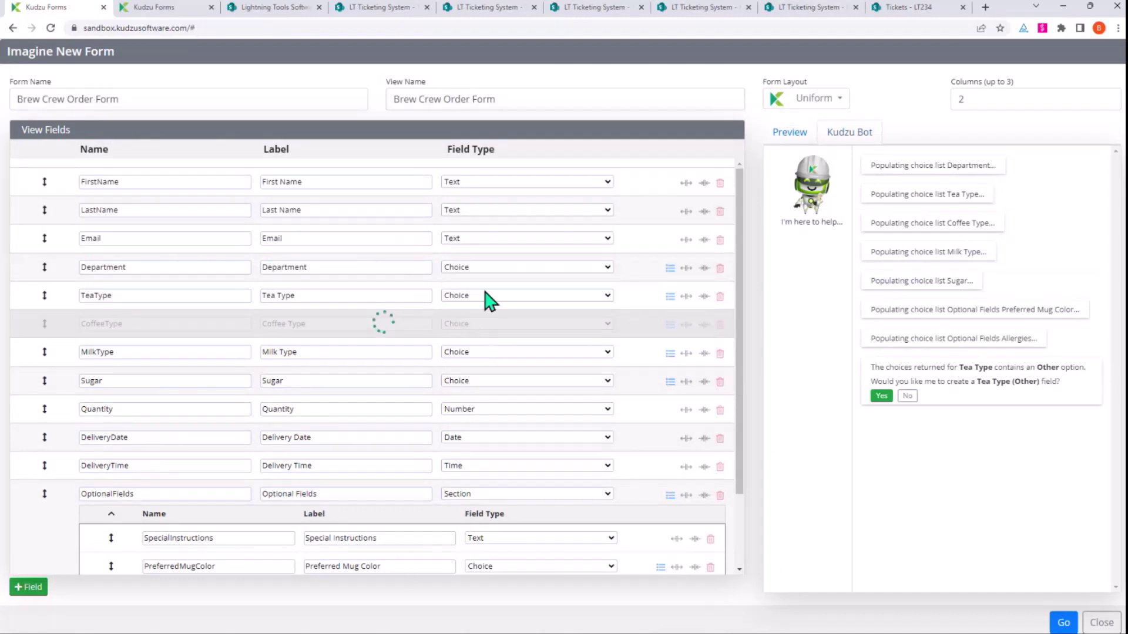
- Review the generated Brew Crew Order Form fields, create the form, and open its preview
scroll(499, 306, "down", 2)
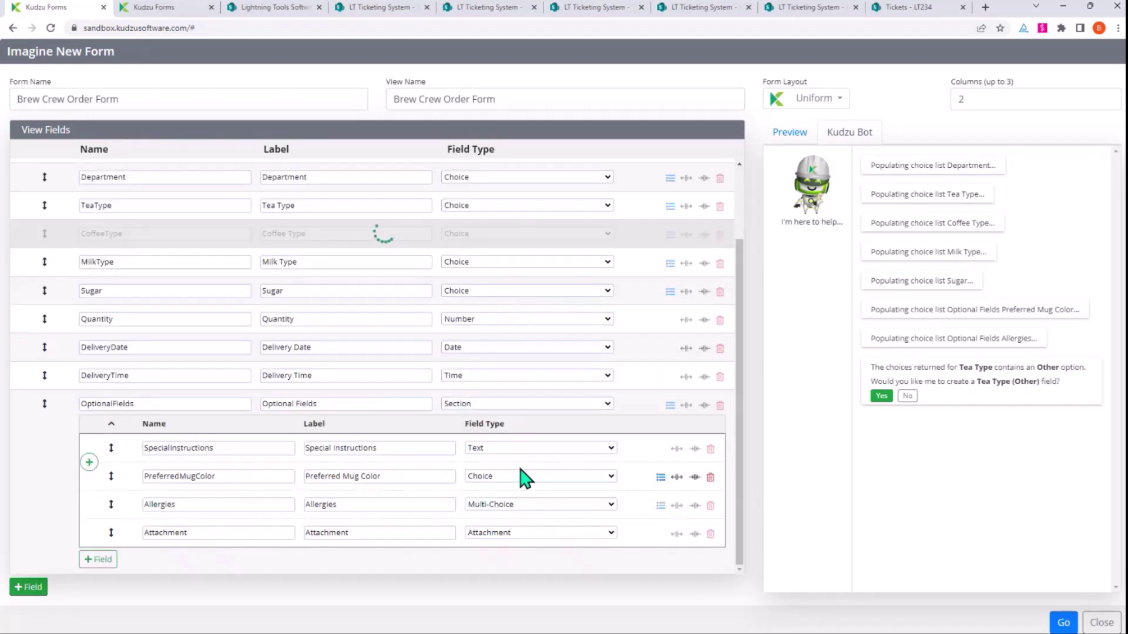
scroll(518, 476, "up", 2)
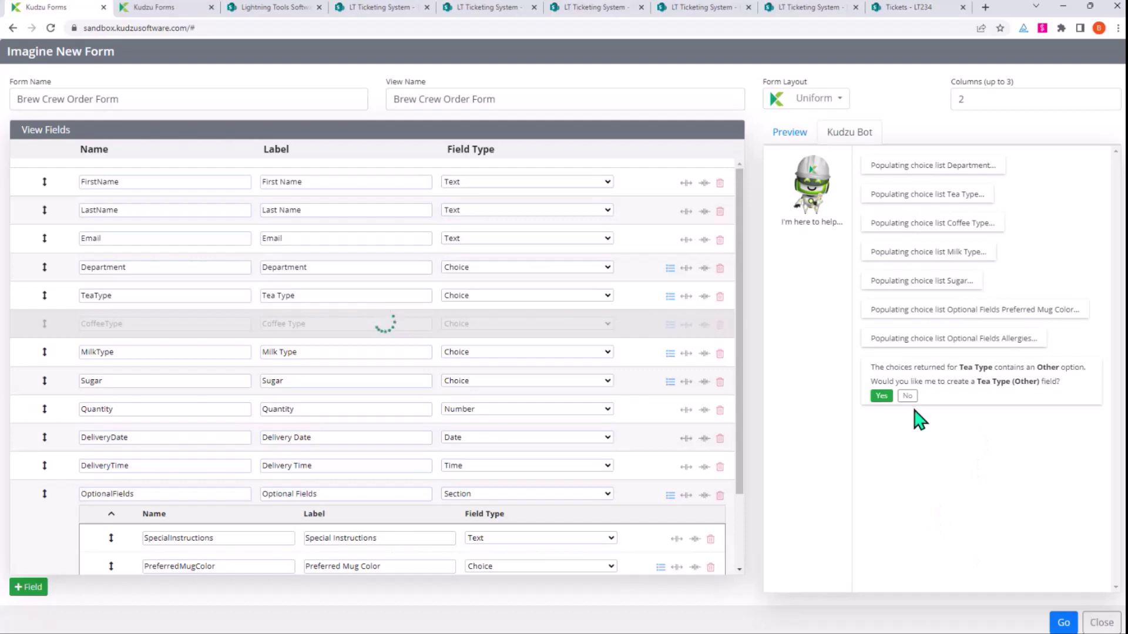
left_click(1058, 622)
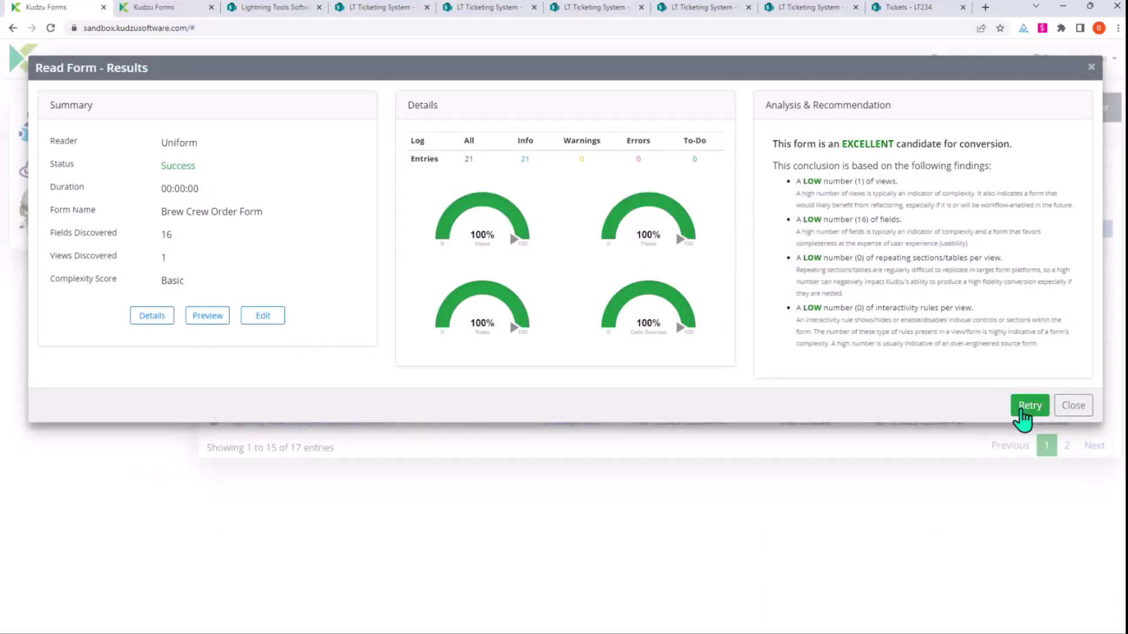
left_click(205, 316)
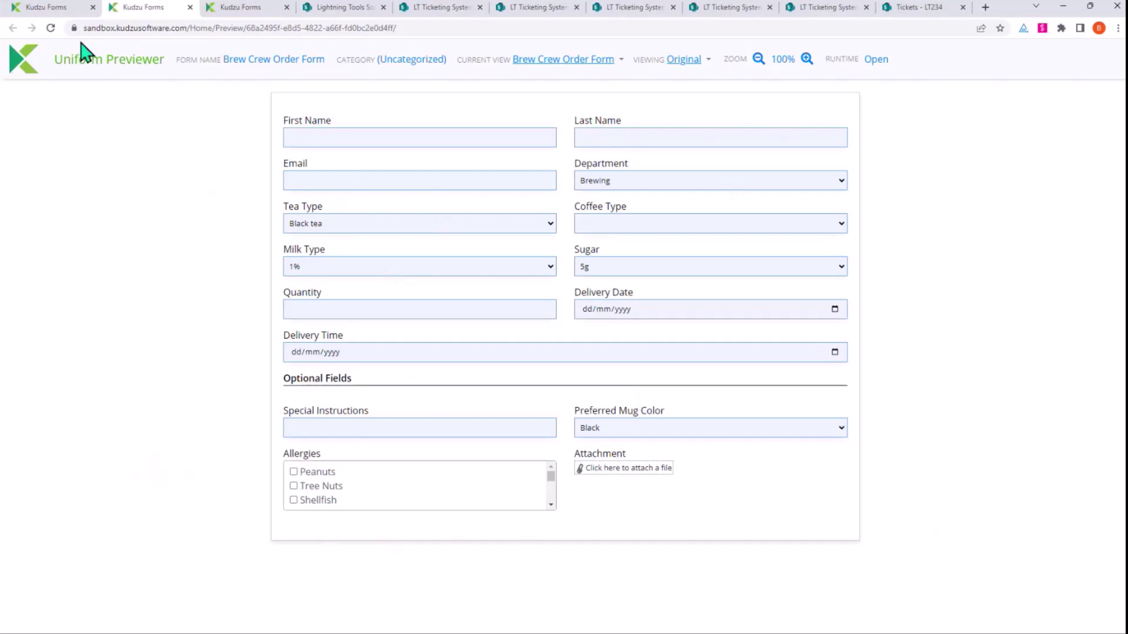
- Return to the Kudzu forms list and have Kudzu Bot generate a form from the description "create support ticket form"
left_click(59, 8)
key("Escape")
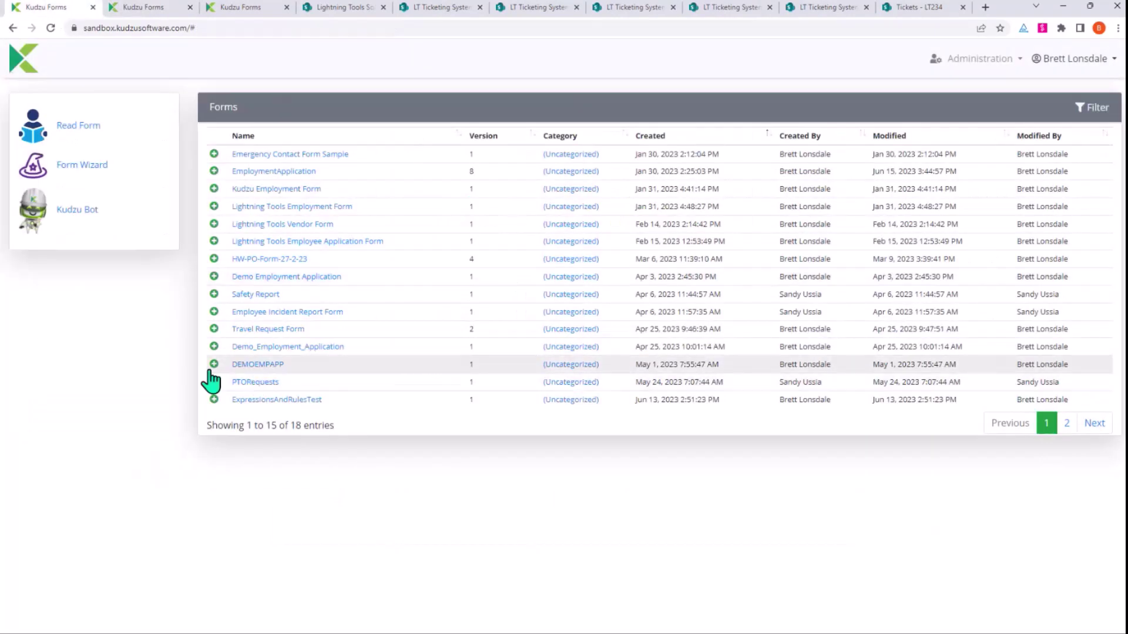
left_click(56, 213)
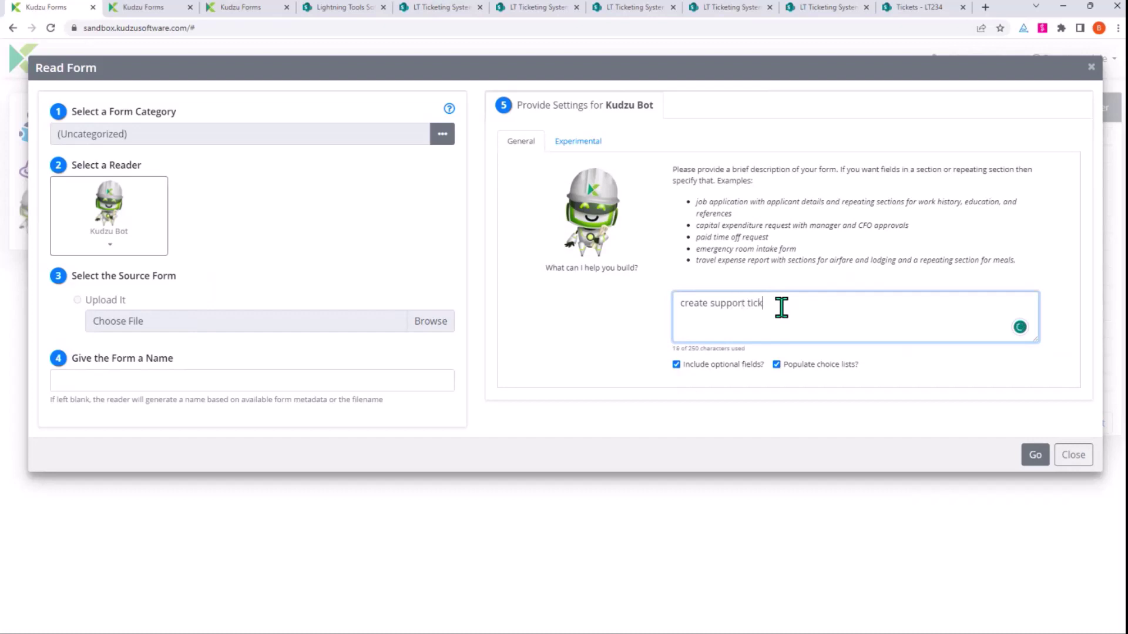
type("create support ticket form")
left_click(1034, 455)
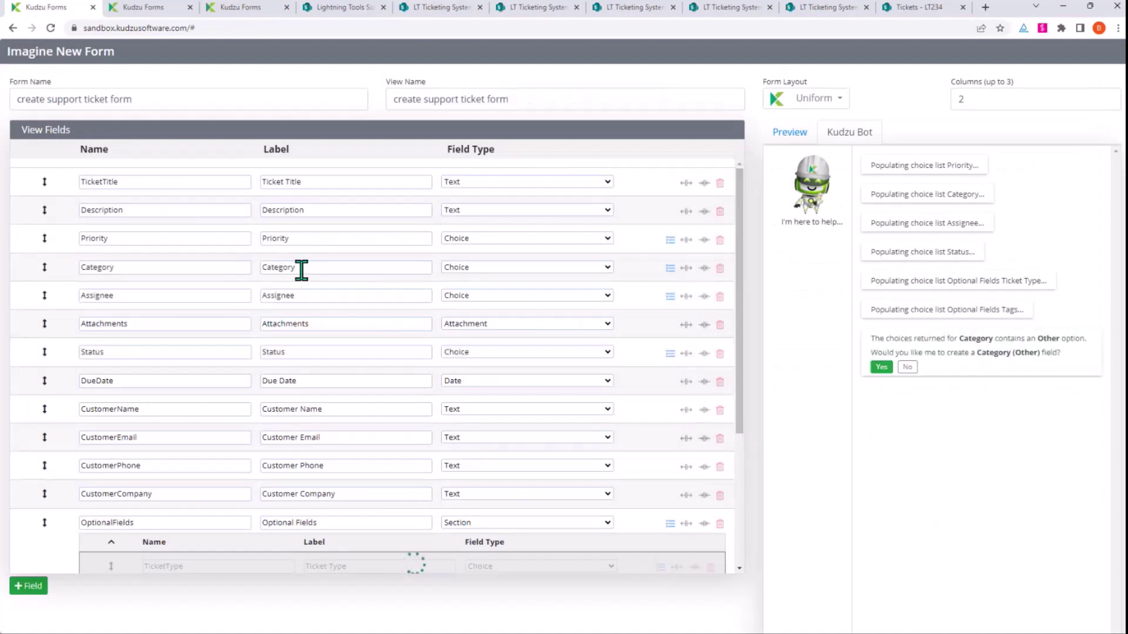
- Examine the generated support ticket form's fields, including the Optional Fields section, and view its preview
scroll(211, 439, "down", 3)
scroll(210, 439, "down", 1)
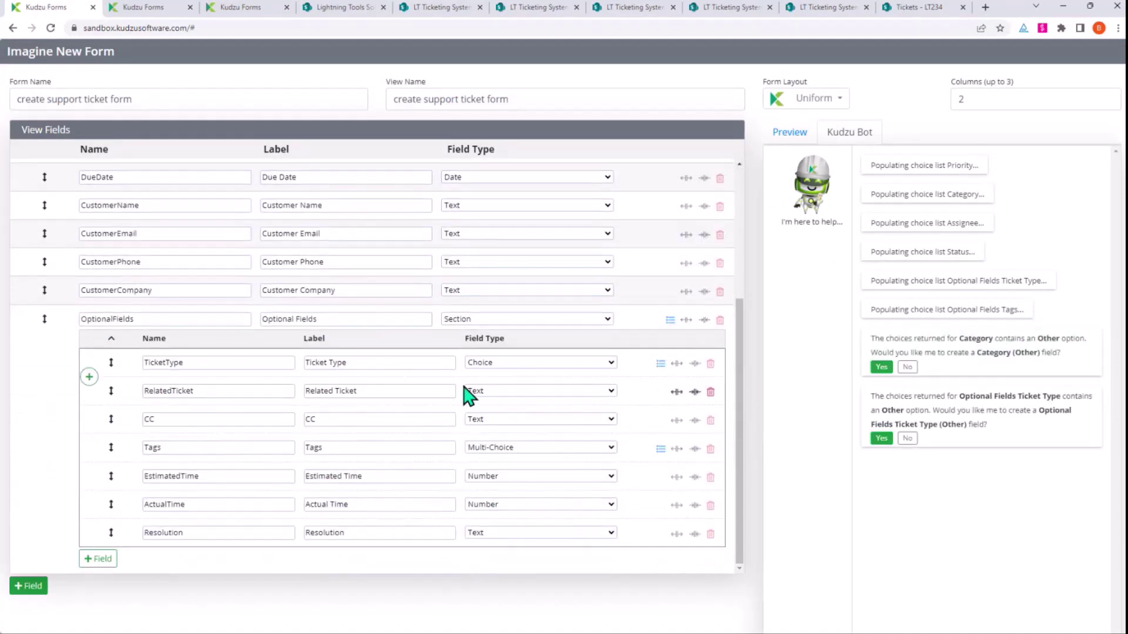
scroll(466, 395, "up", 4)
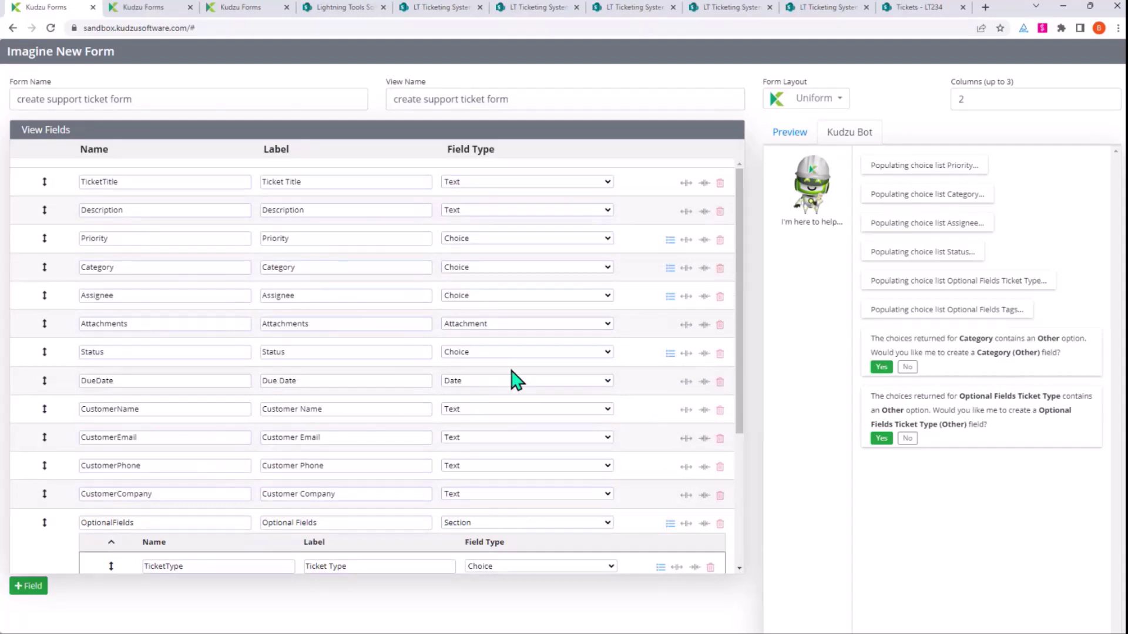
left_click(783, 137)
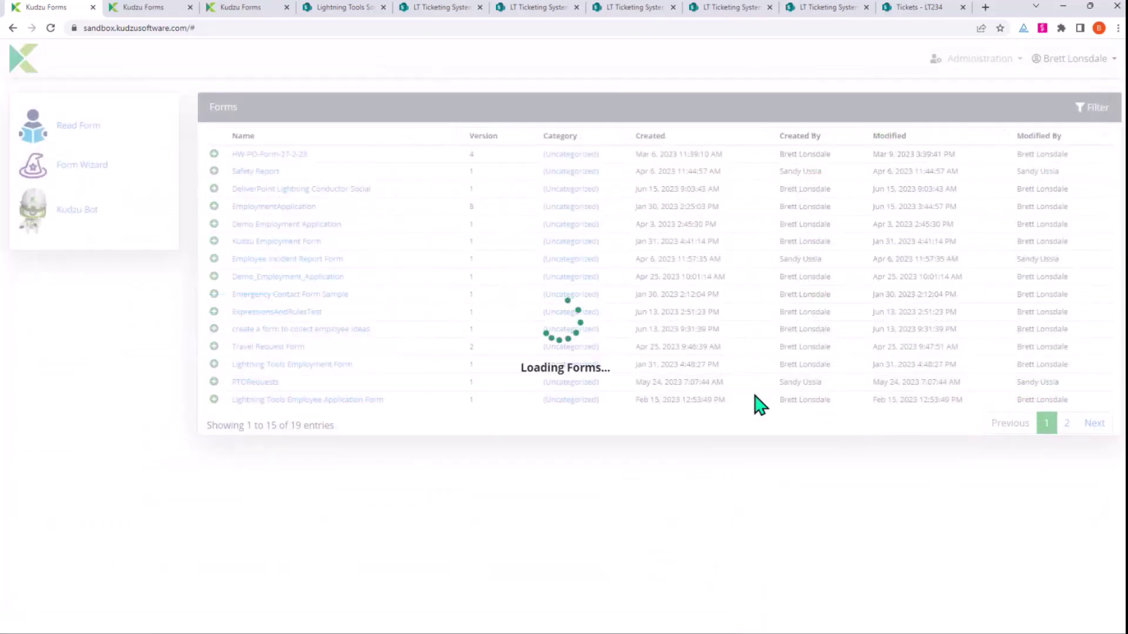
- Open the Lightning Tools Ticket Creation Form from the forms list for writing and choose Lightning Forms as the writer
left_click(1067, 424)
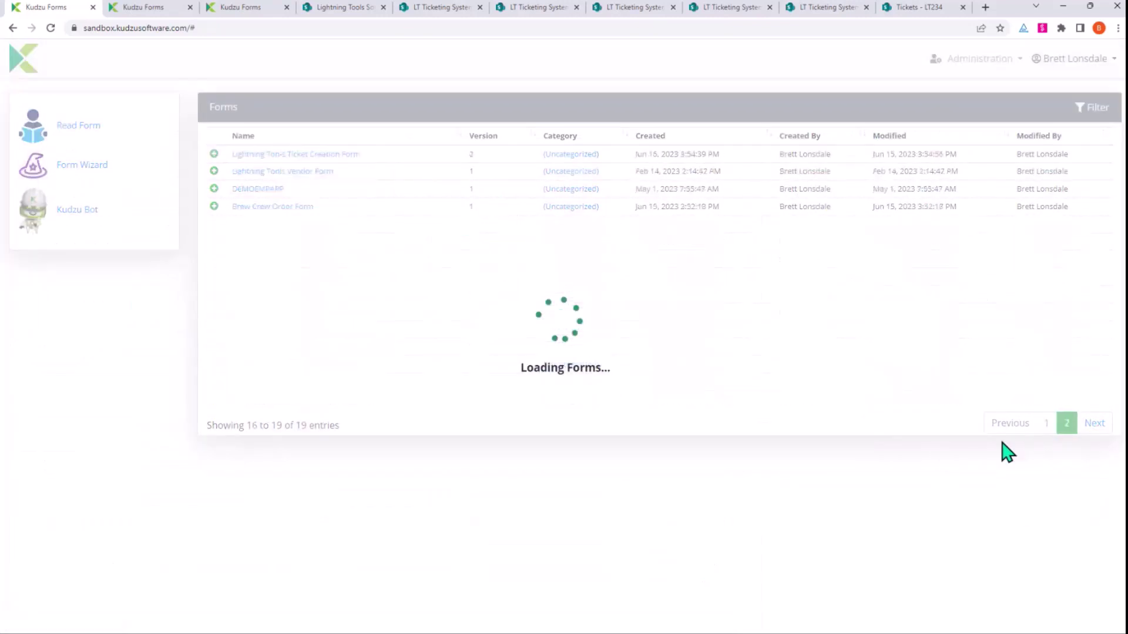
left_click(335, 155)
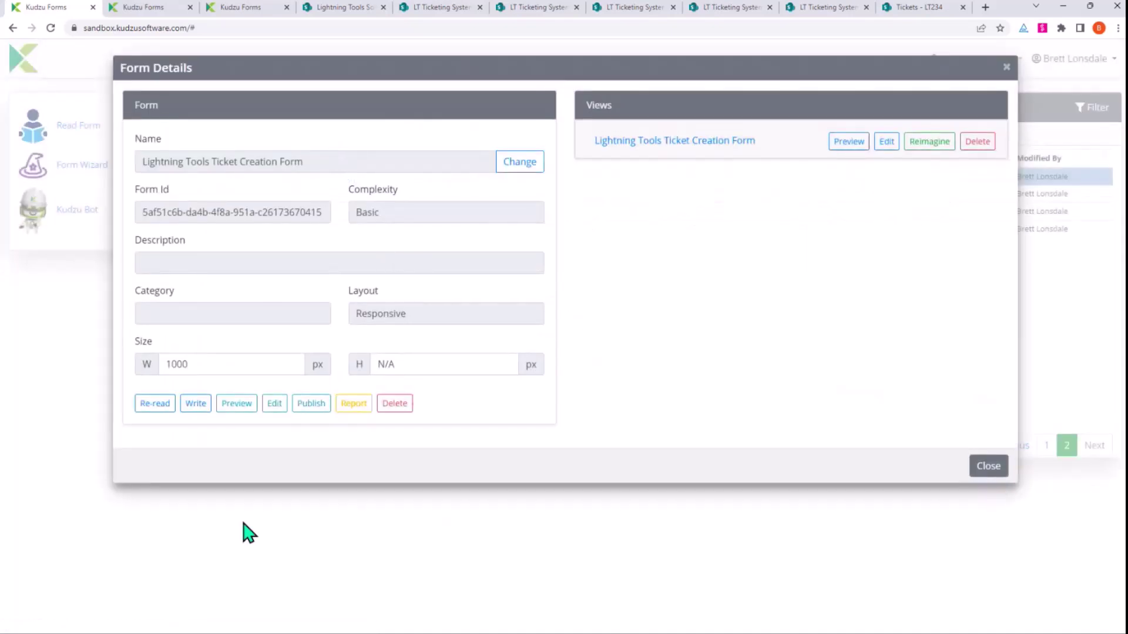
left_click(194, 399)
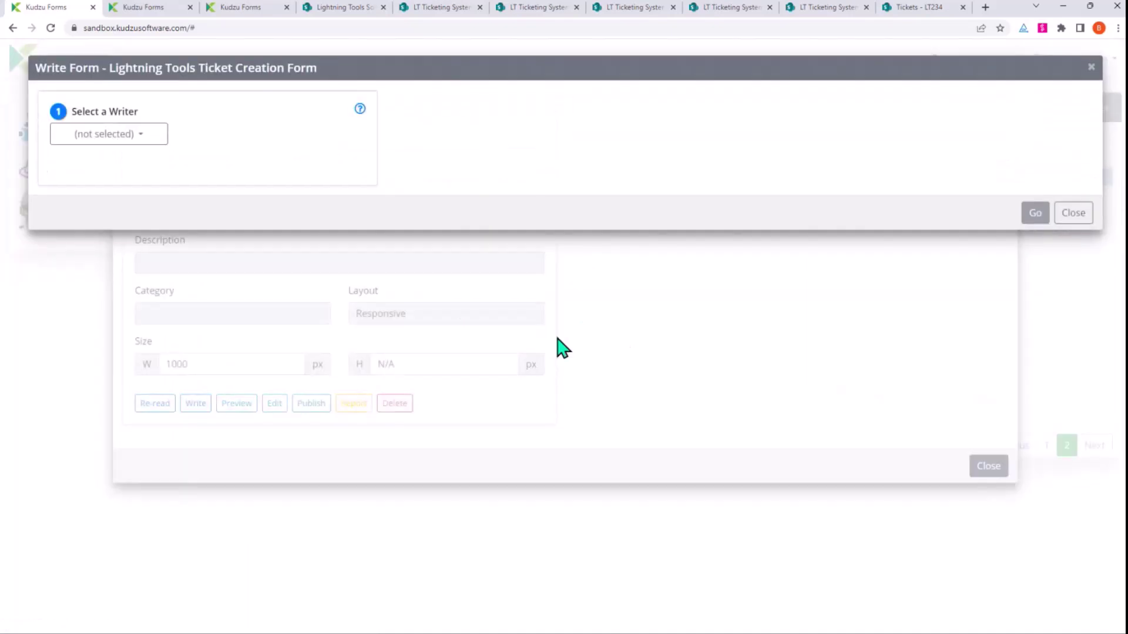
left_click(142, 146)
left_click(122, 185)
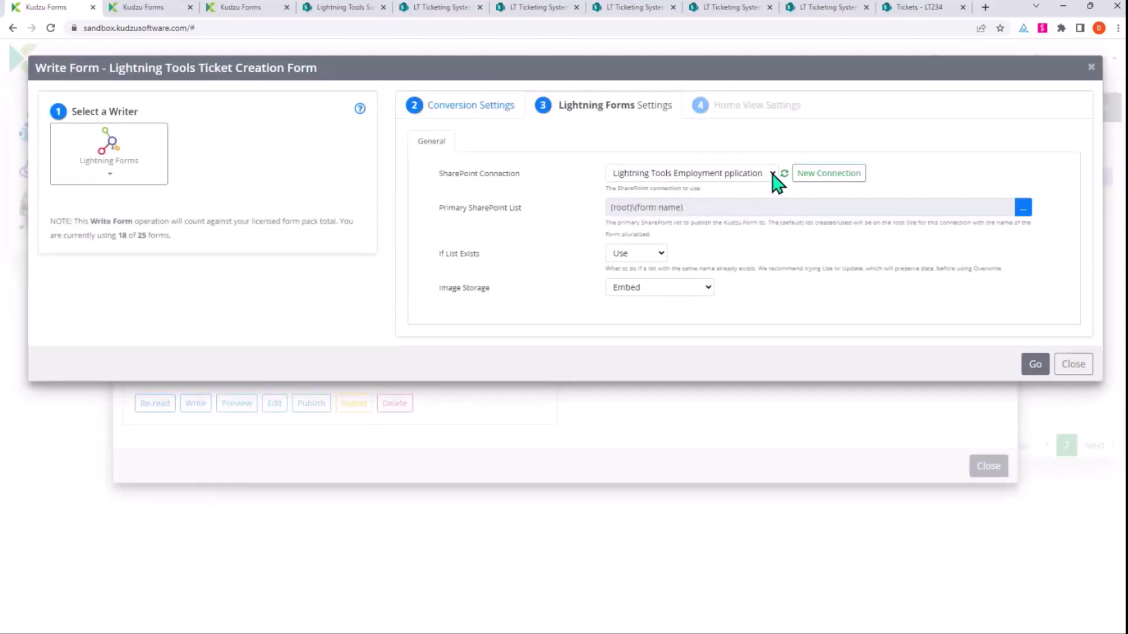
- Set the SharePoint connection to LT Ticketing System and write the ticket creation form to it
left_click(772, 173)
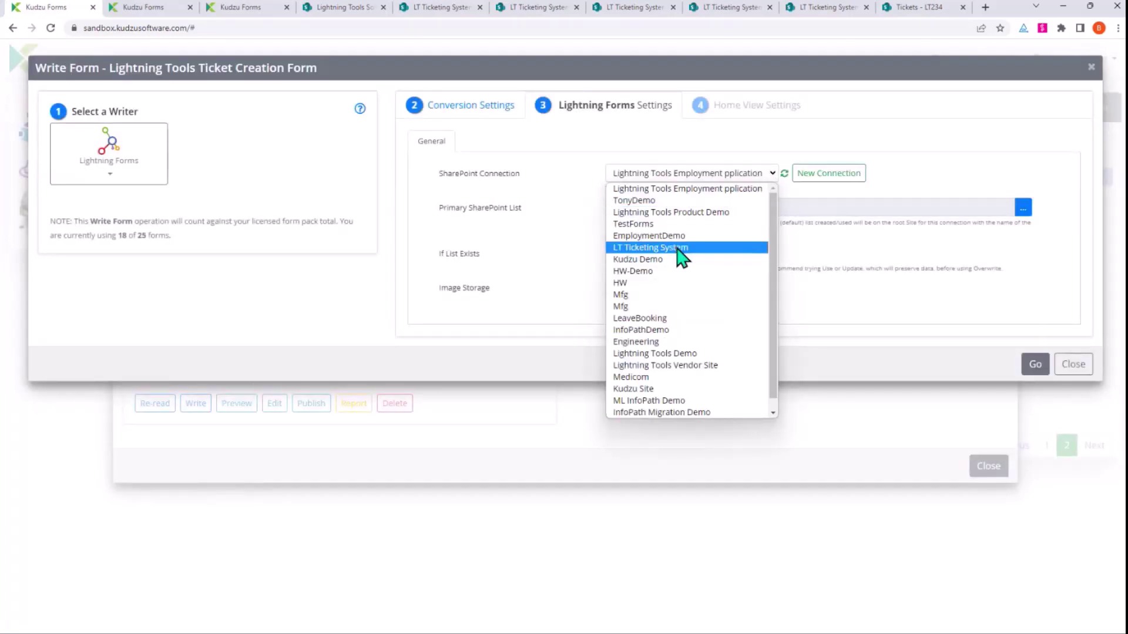
left_click(681, 249)
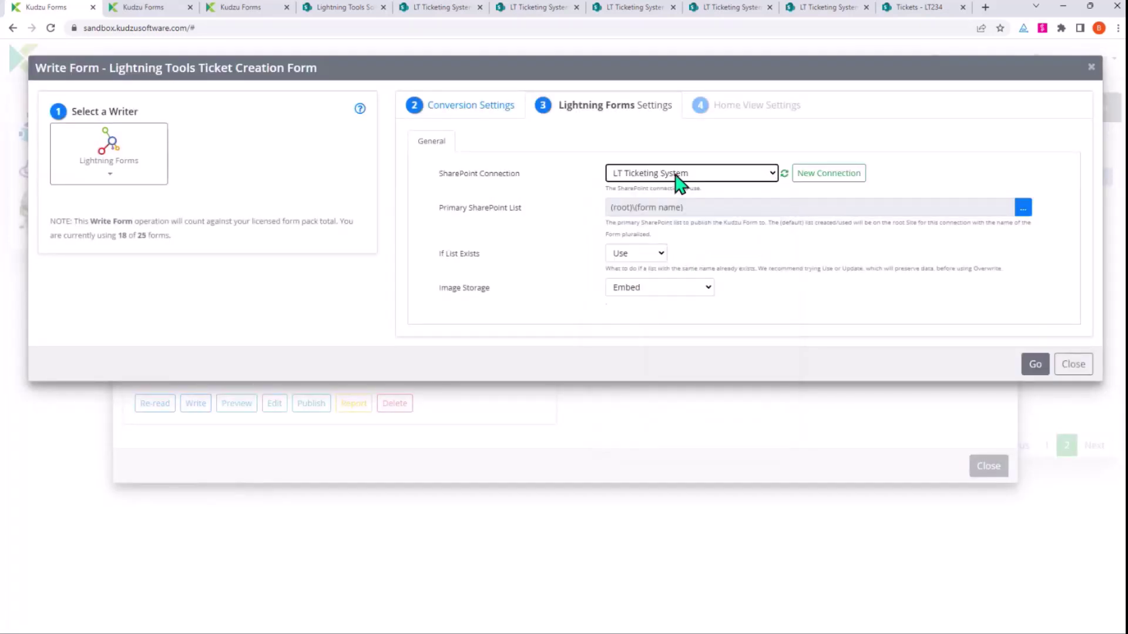
left_click(1025, 363)
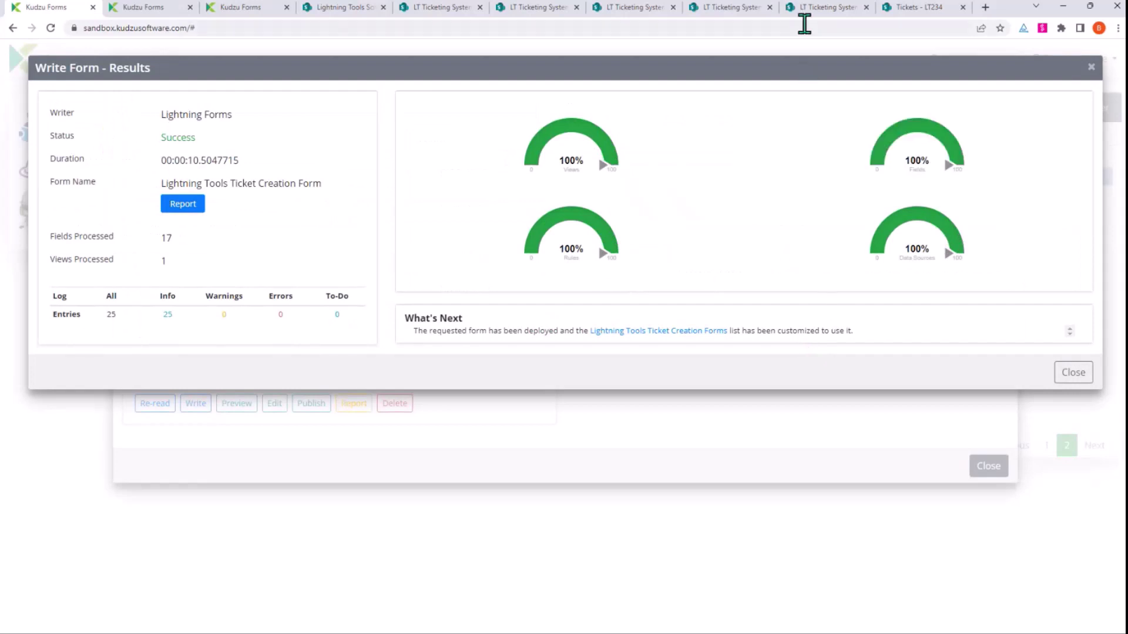
- Switch to the LT Ticketing System site in SharePoint and open the Lightning Tools Ticket Creation Forms list from the site contents
left_click(815, 11)
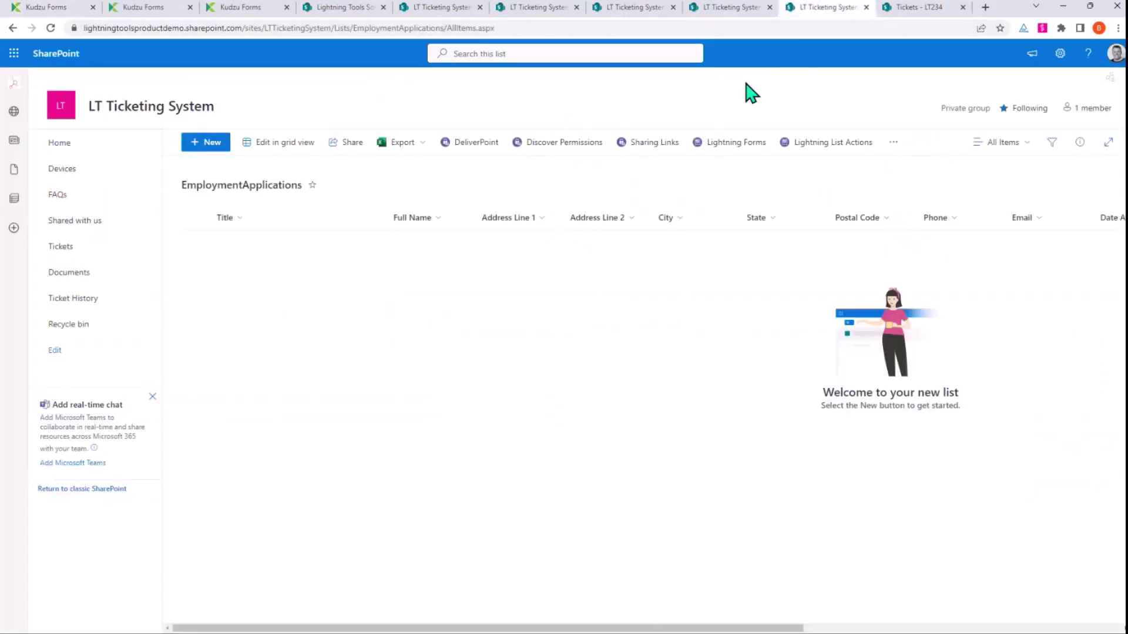
left_click(1060, 54)
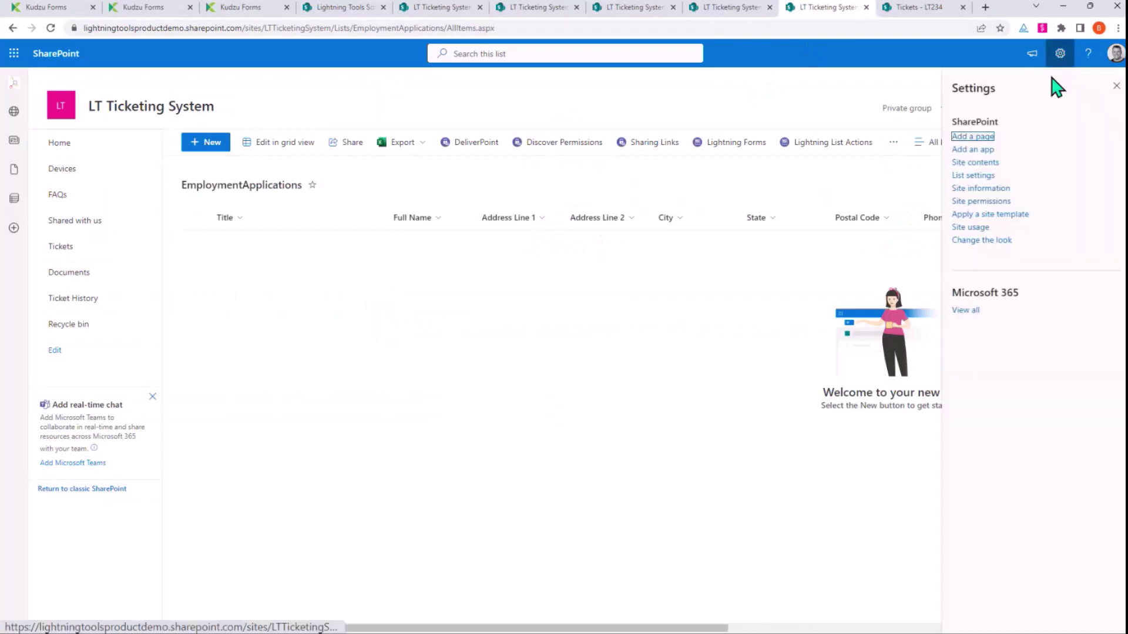
left_click(974, 162)
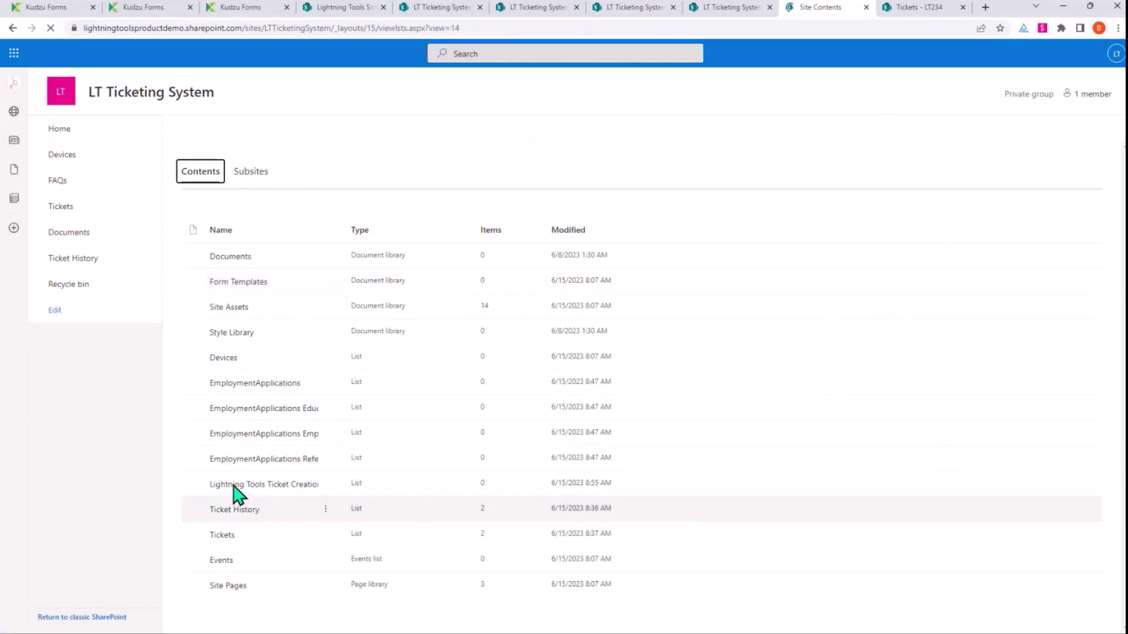
left_click(288, 488)
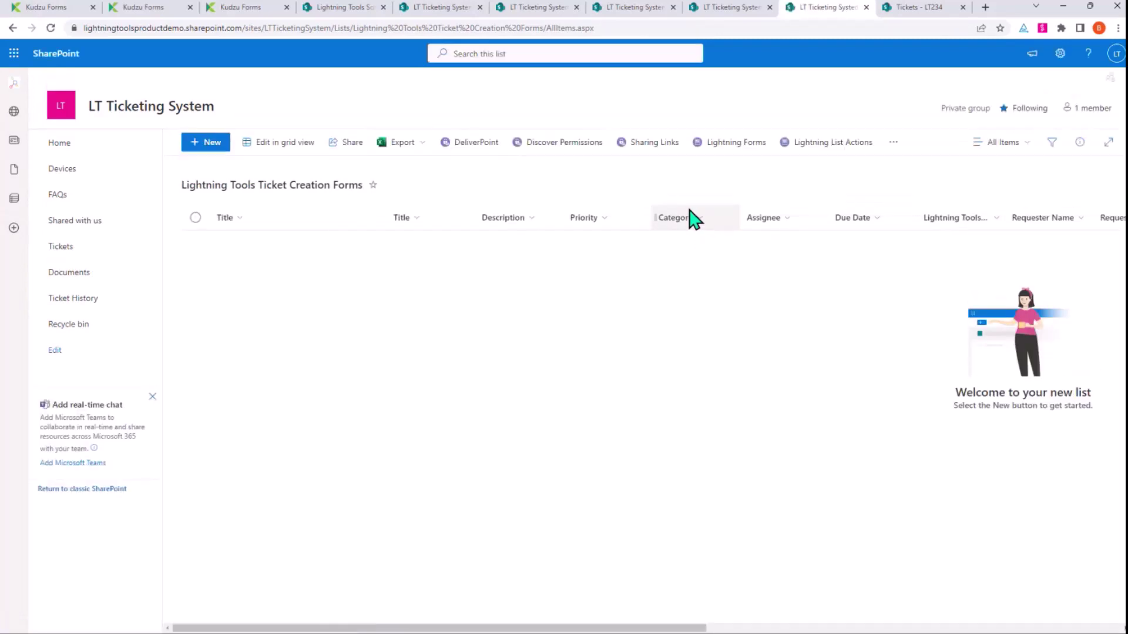
- Start a new item in the Lightning Tools Ticket Creation Forms list, review its default form fields down to Attachments, and cancel it
left_click(203, 144)
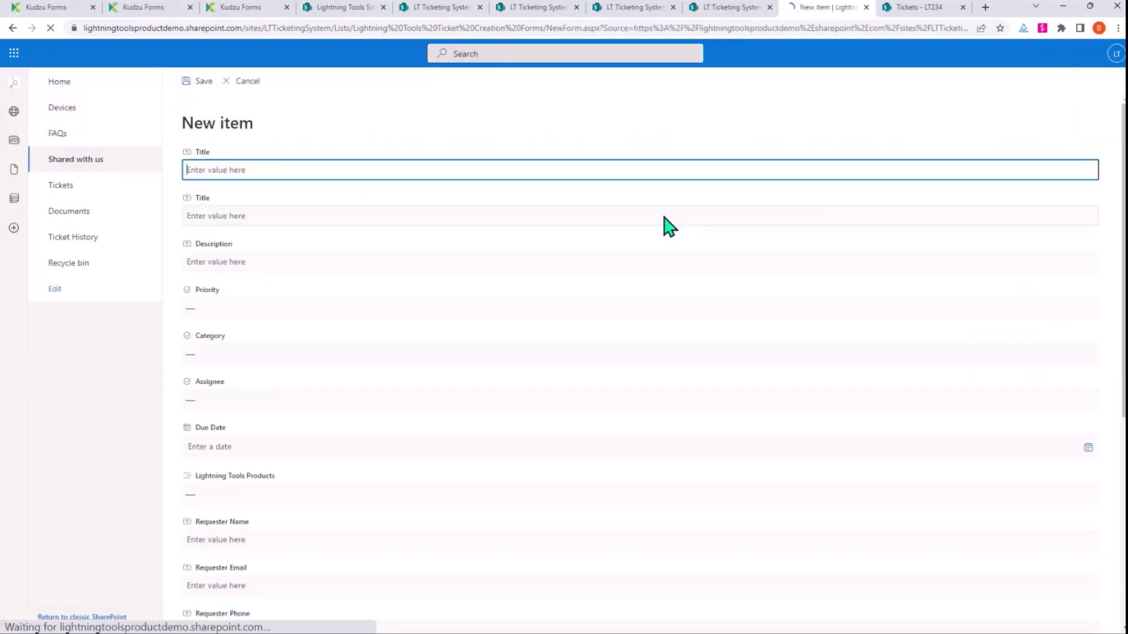
scroll(289, 343, "down", 6)
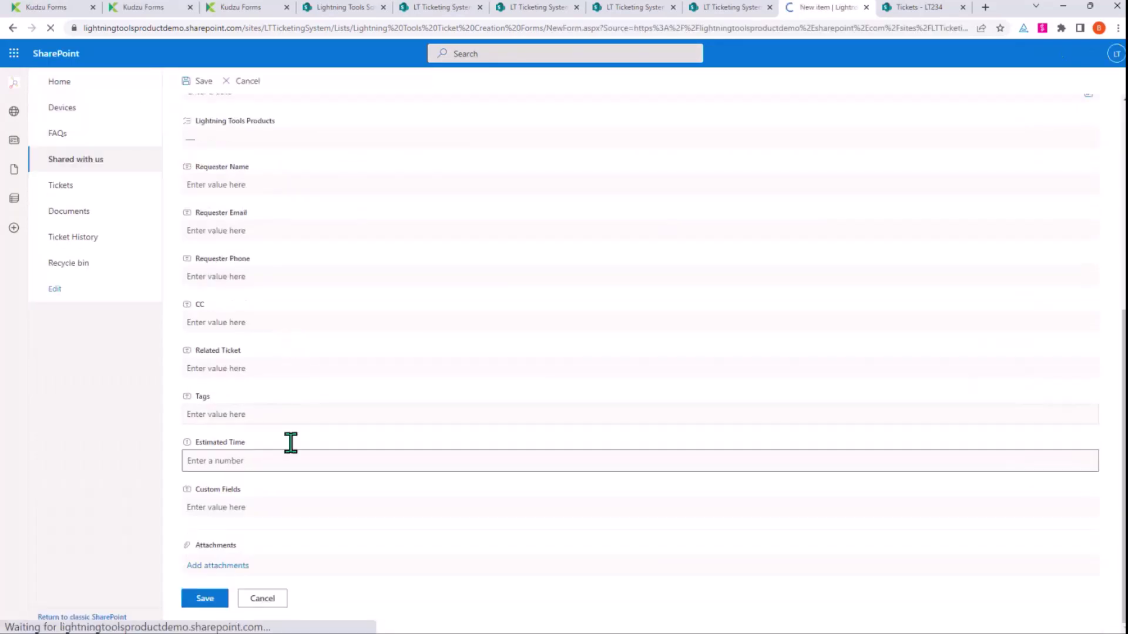
left_click(262, 598)
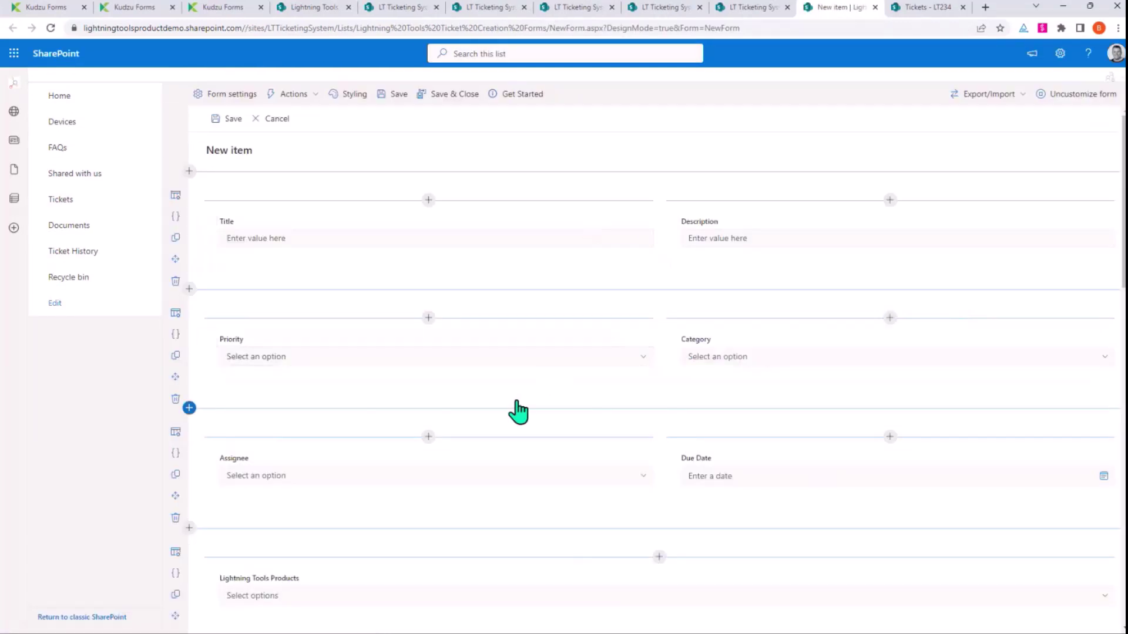
- Examine the converted ticket form's layout in the Lightning Forms designer, from the Title field through the Optional Fields section
scroll(516, 395, "down", 4)
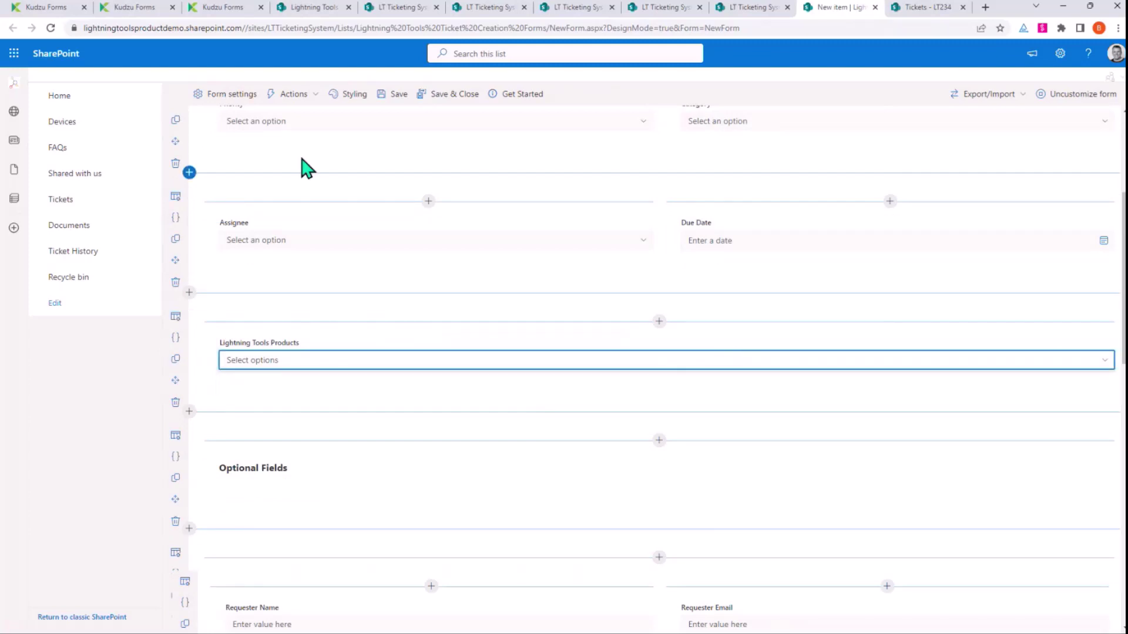
scroll(632, 428, "down", 3)
scroll(566, 423, "down", 3)
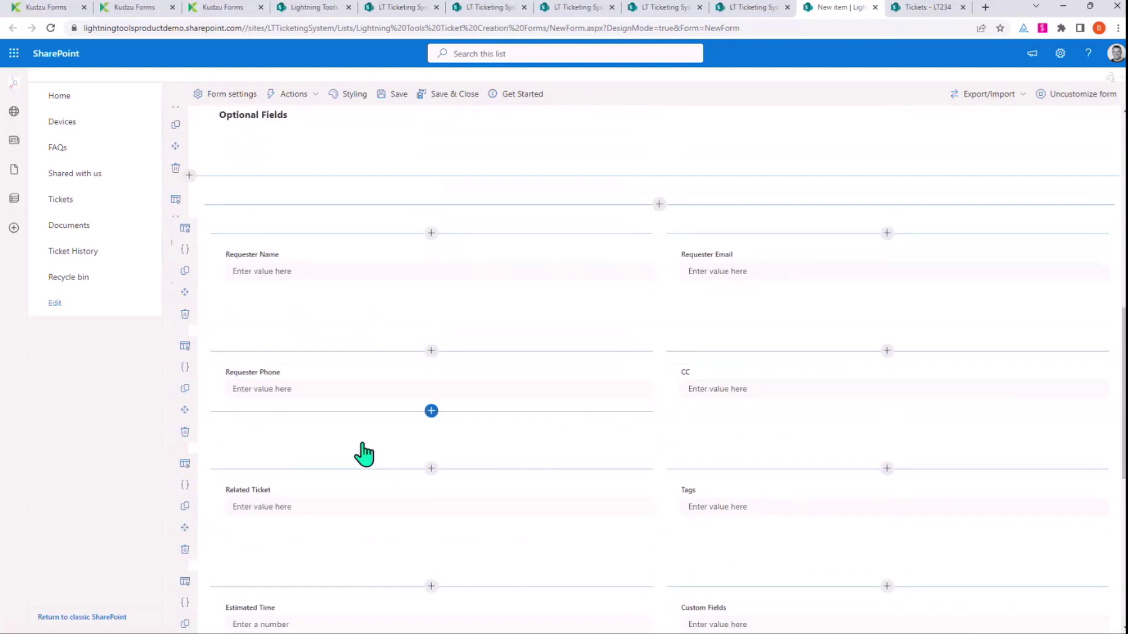
scroll(576, 274, "up", 10)
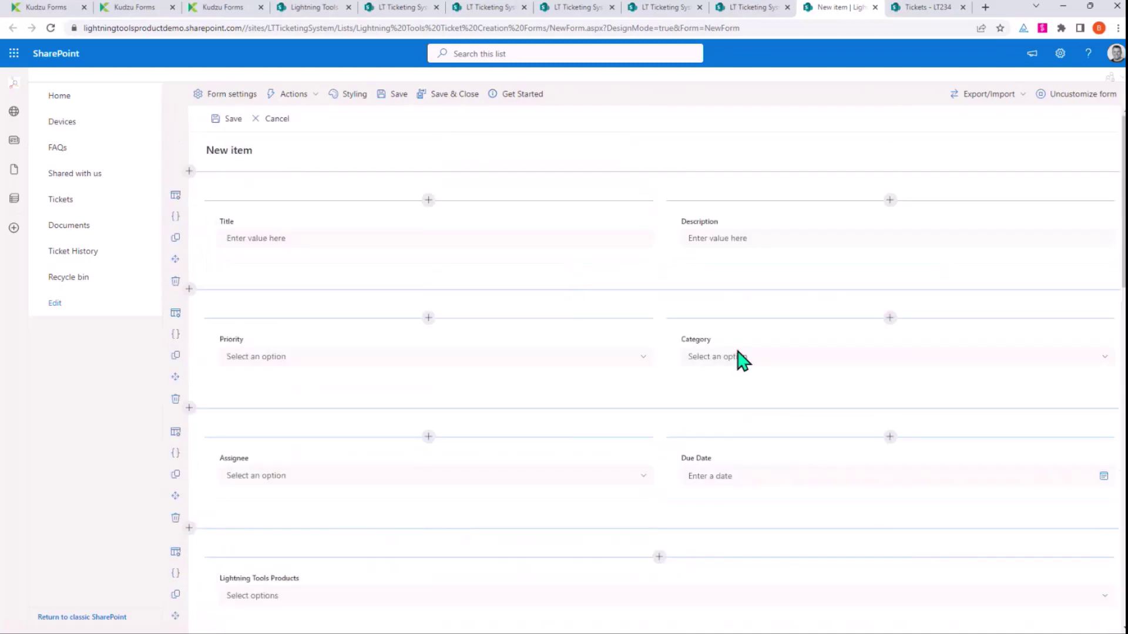